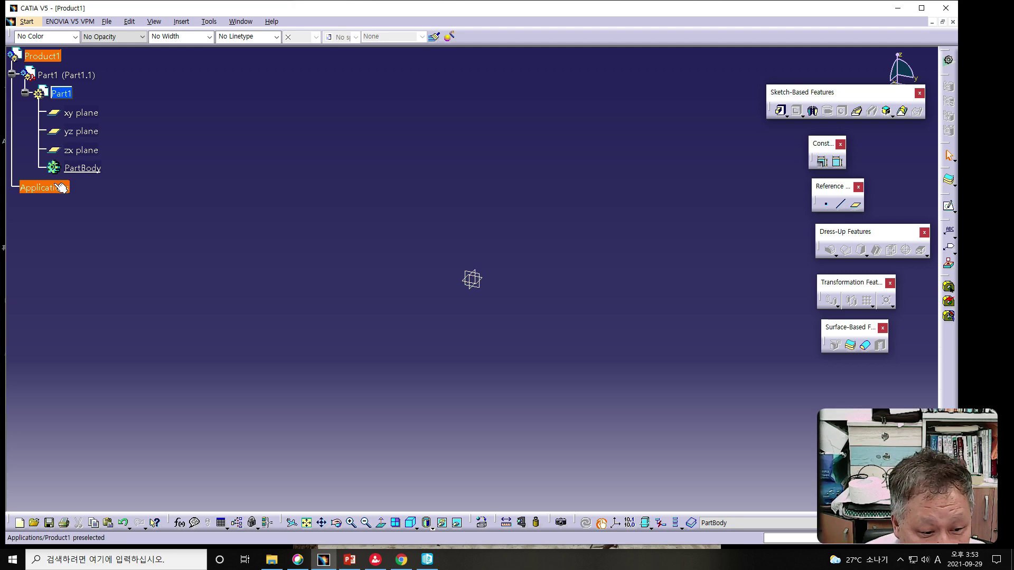
# - Start a sketch on the yz plane of Part1
pyautogui.click(73, 136)
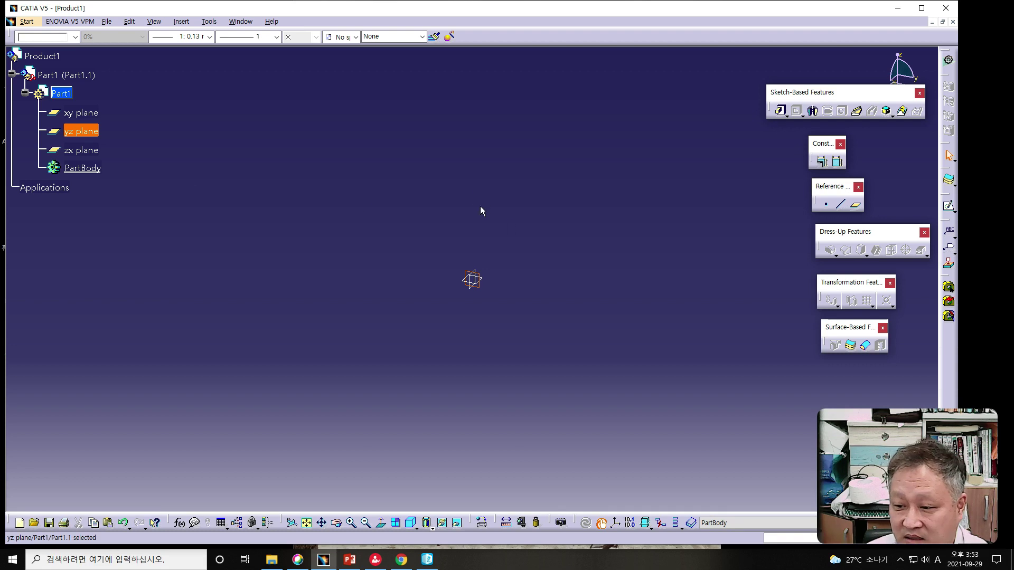
pyautogui.click(950, 210)
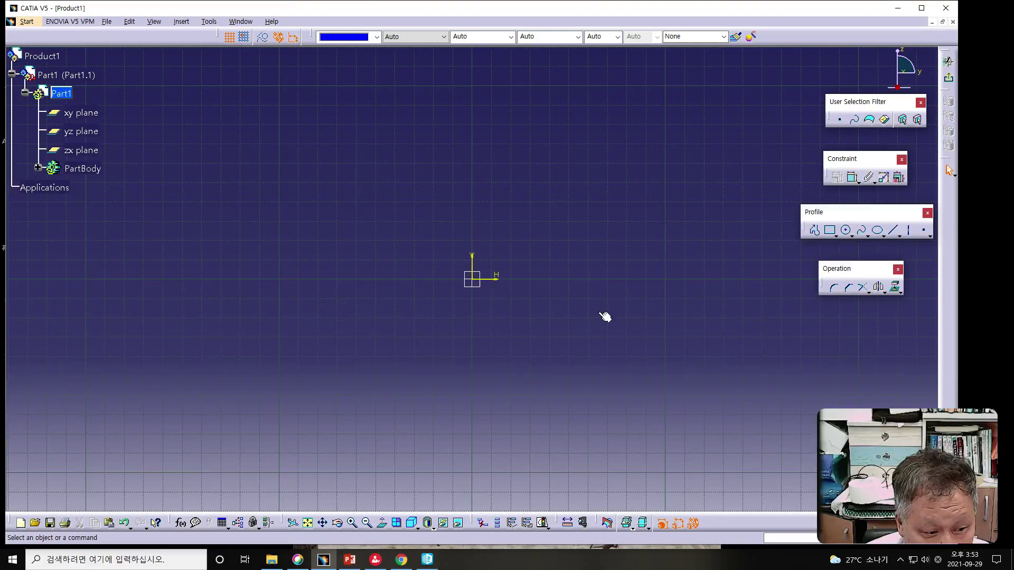
pyautogui.moveTo(613, 335)
pyautogui.mouseDown(button='middle')
pyautogui.moveTo(304, 335)
pyautogui.moveTo(291, 352)
pyautogui.mouseUp(button='middle')
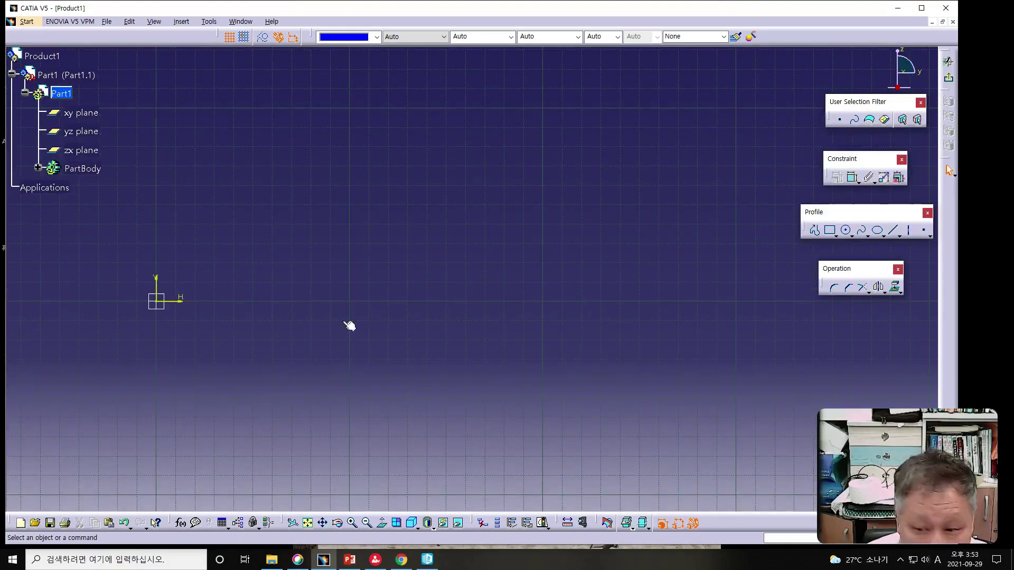
# - Draw an open stepped profile from the origin, with horizontal segments about 39, 40 and 70 mm long at heights about 11, 24 and 20 mm
pyautogui.click(814, 230)
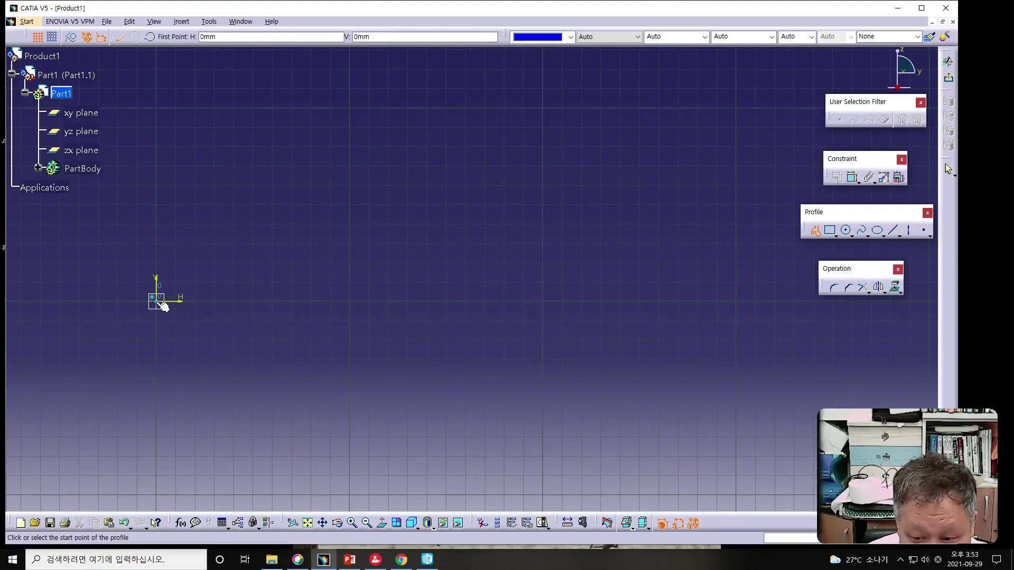
pyautogui.click(157, 301)
pyautogui.click(157, 281)
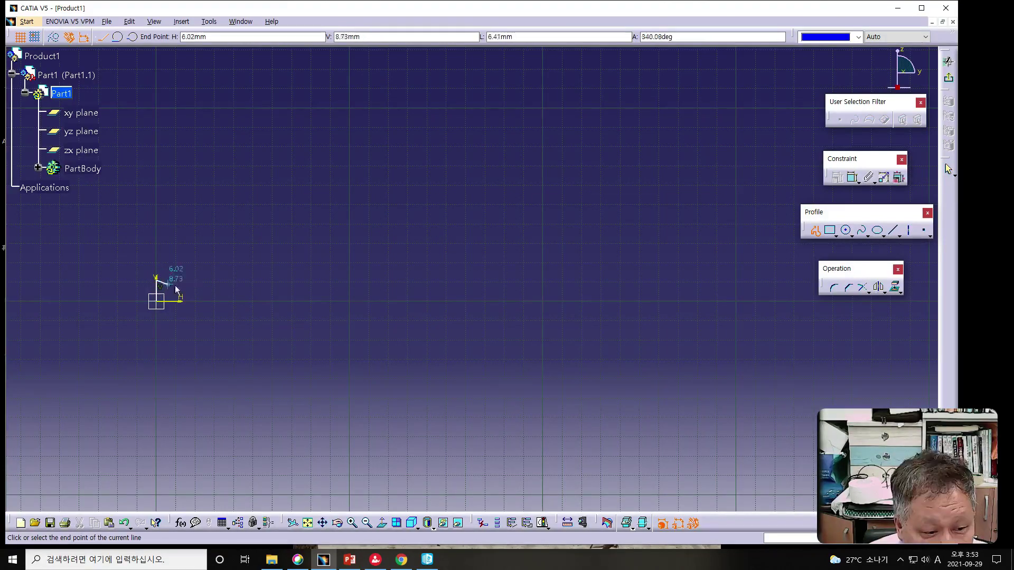
pyautogui.click(231, 281)
pyautogui.click(233, 257)
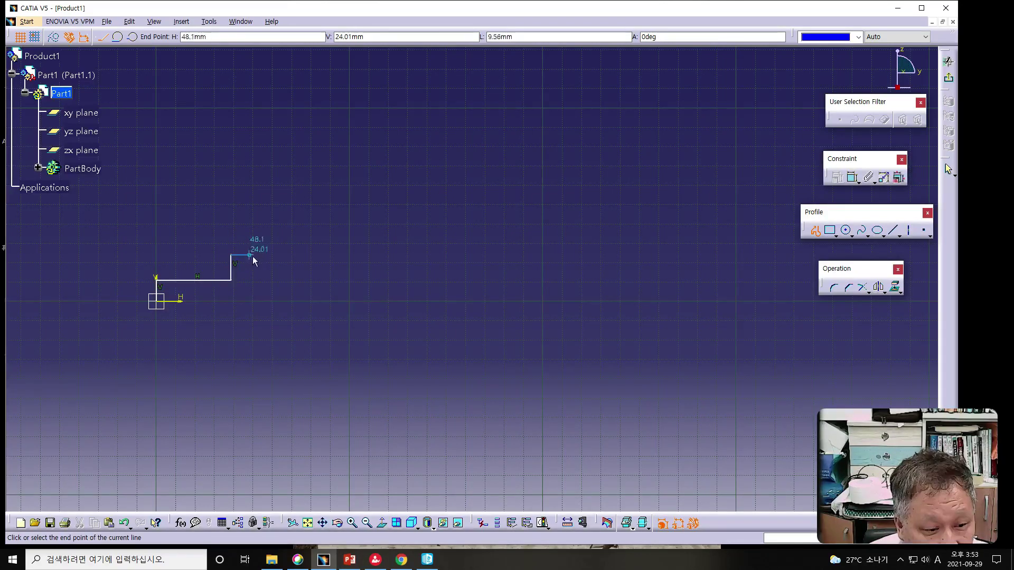
pyautogui.click(308, 255)
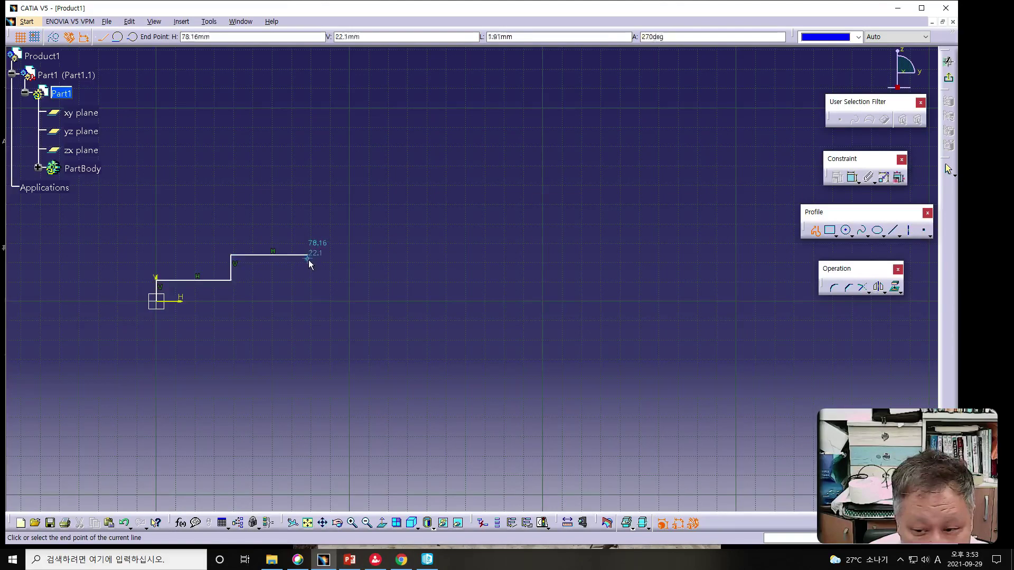
pyautogui.click(308, 263)
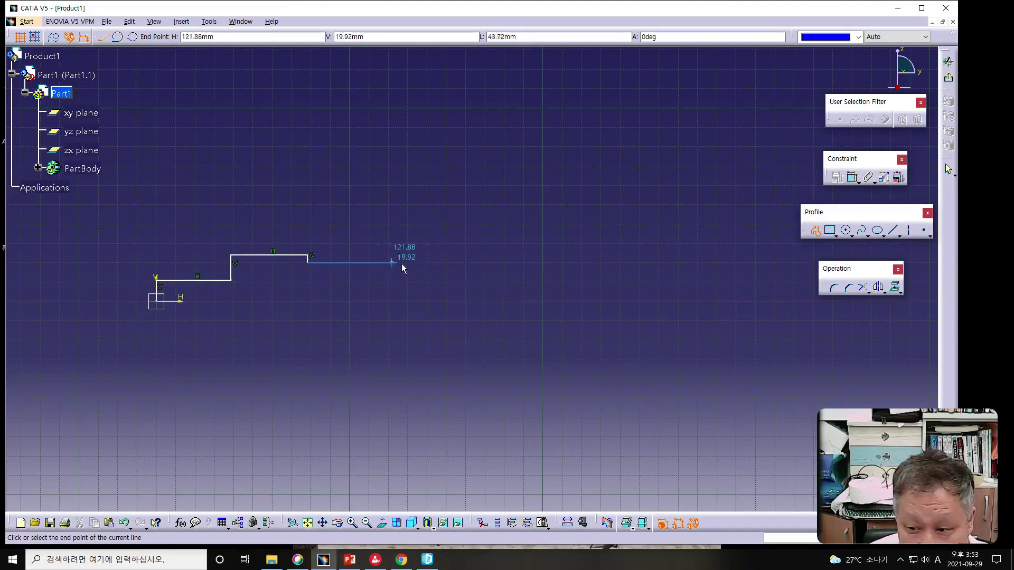
pyautogui.doubleClick(441, 263)
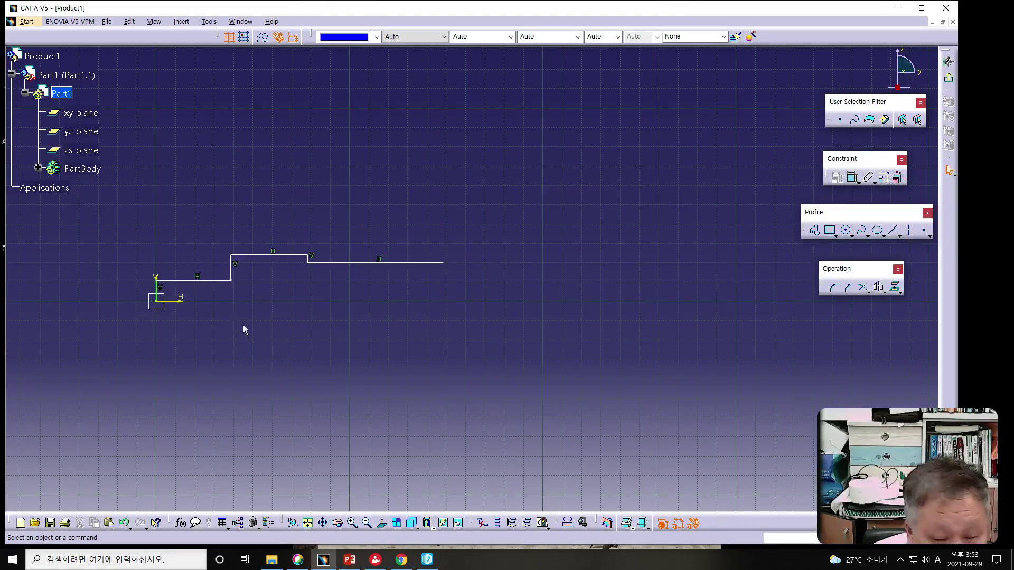
# - Dimension the profile's first horizontal segment and set its length to 11 mm
pyautogui.click(187, 280)
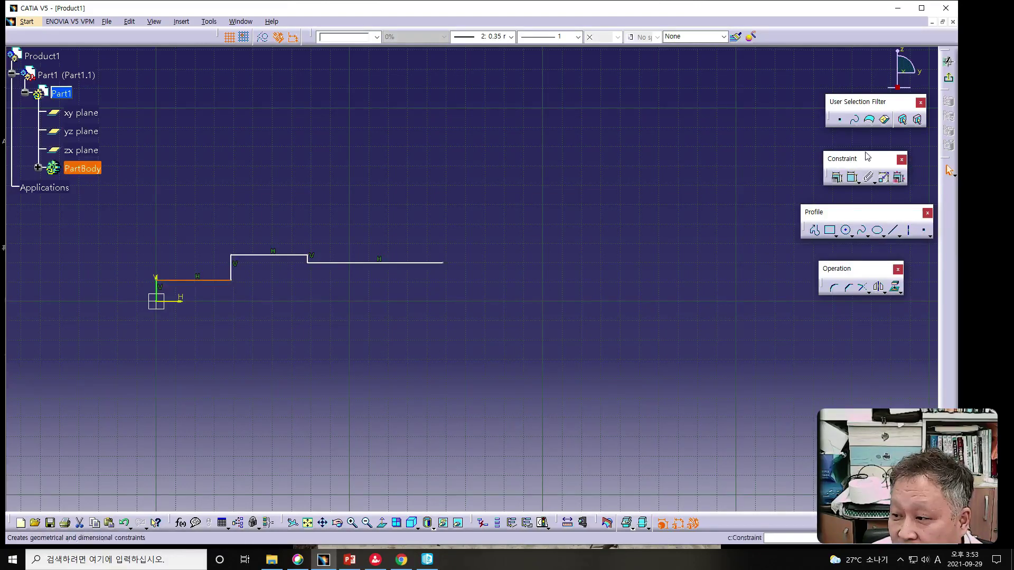
pyautogui.click(852, 180)
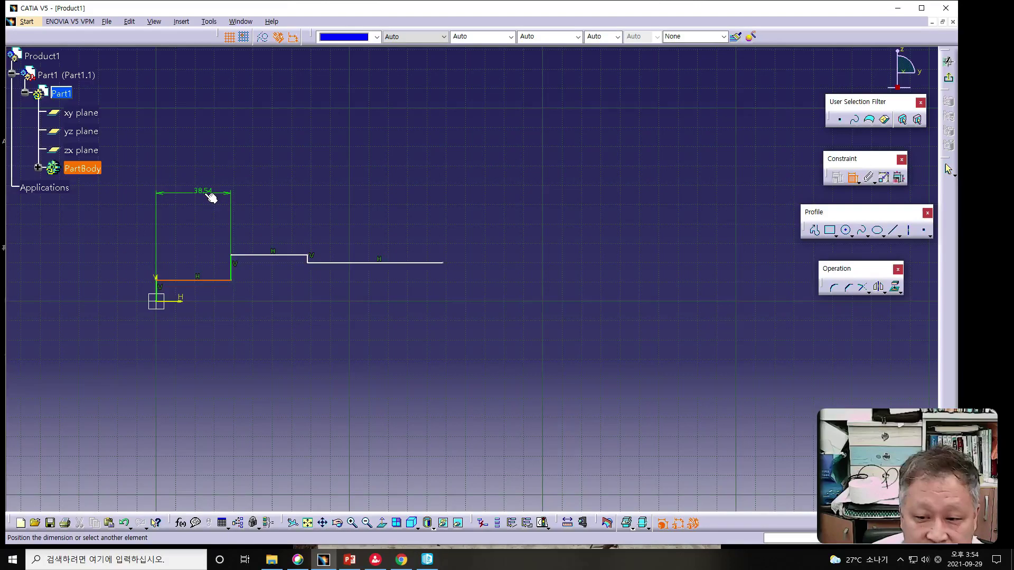
pyautogui.click(187, 196)
pyautogui.doubleClick(187, 196)
pyautogui.write('11')
pyautogui.press('Return')
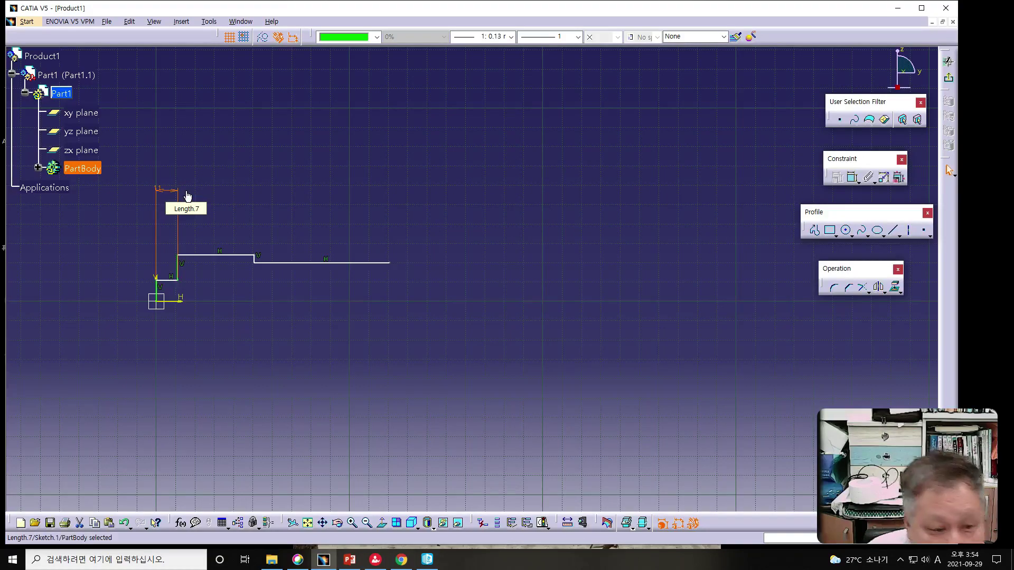
# - Dimension the profile's second horizontal segment, the highest one, and set its length to 15.5 mm
pyautogui.click(227, 256)
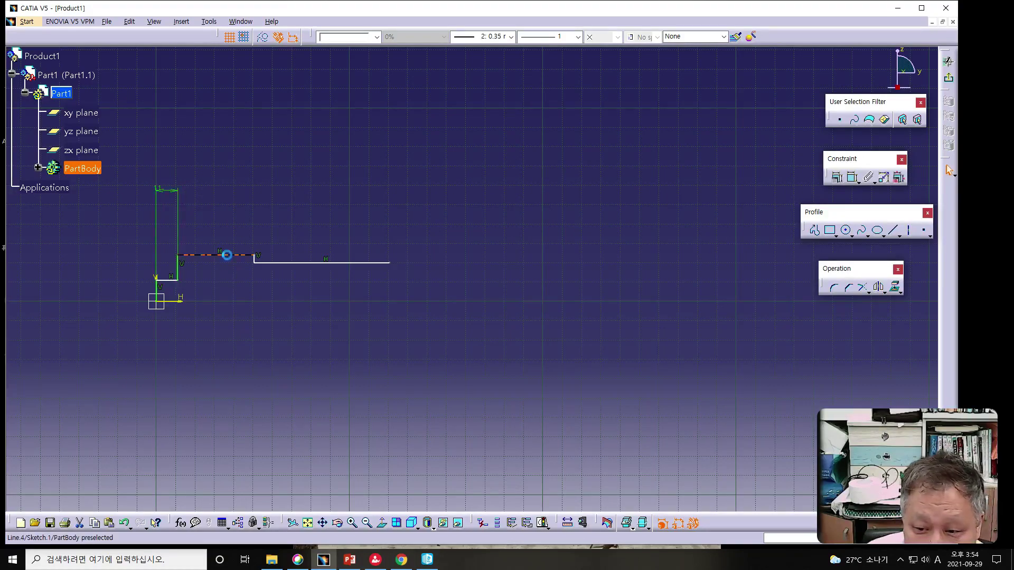
pyautogui.click(837, 178)
pyautogui.click(225, 206)
pyautogui.doubleClick(225, 206)
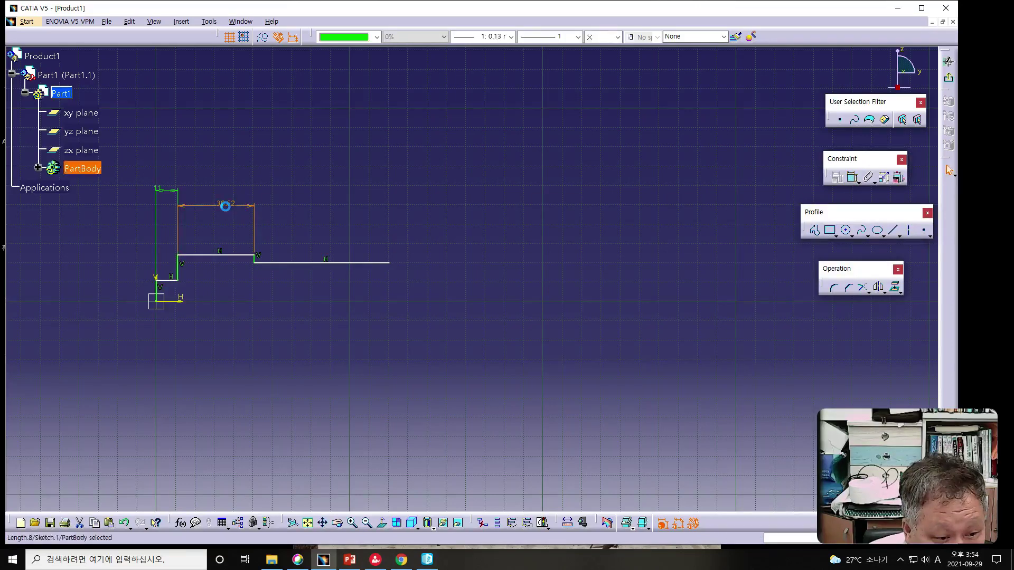
pyautogui.write('15')
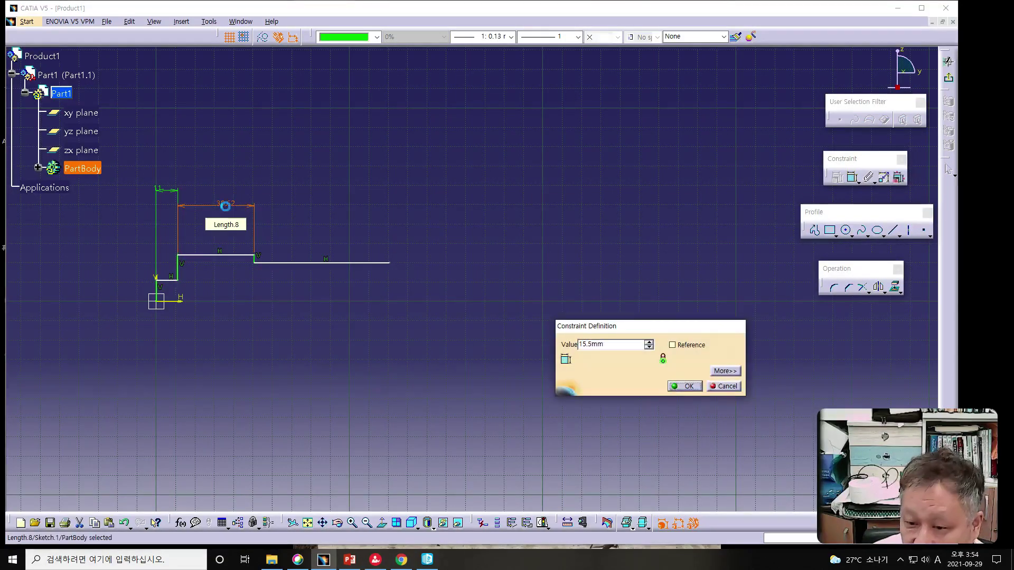
pyautogui.write('.5')
pyautogui.press('Return')
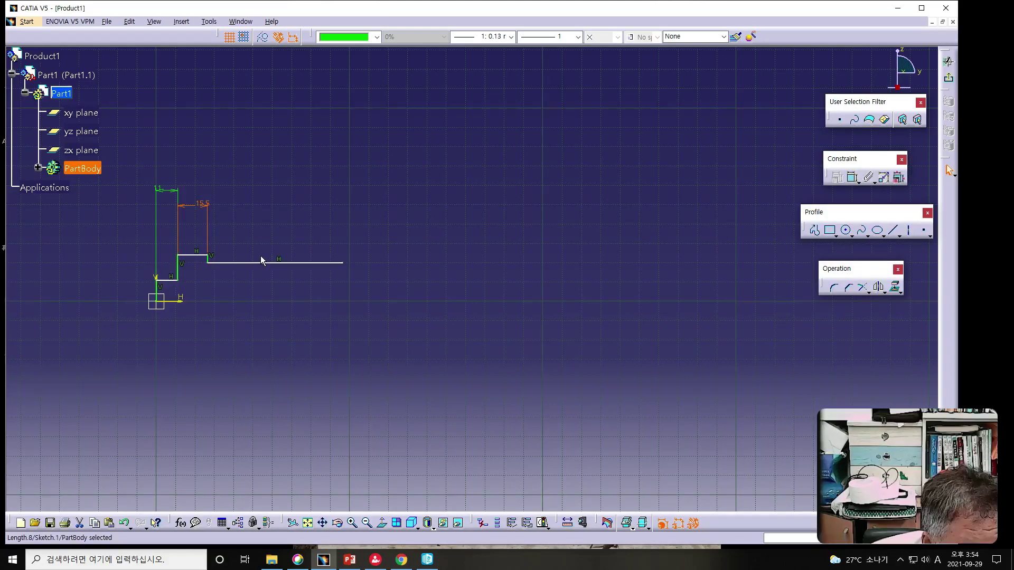
# - Dimension the profile's third horizontal segment and set its length to 29 mm
pyautogui.click(271, 263)
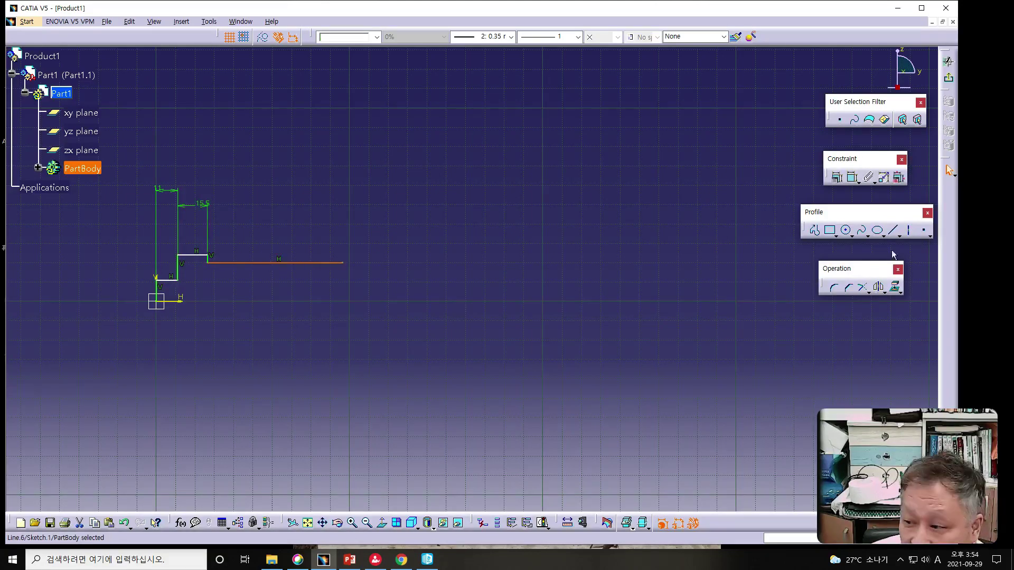
pyautogui.click(852, 178)
pyautogui.click(263, 239)
pyautogui.doubleClick(261, 235)
pyautogui.write('39')
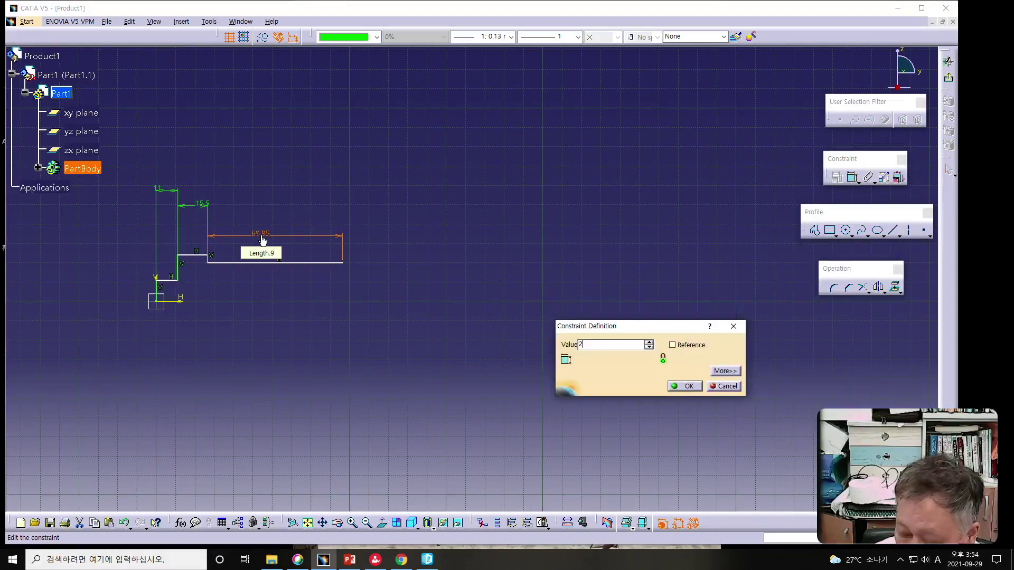
pyautogui.press('Return')
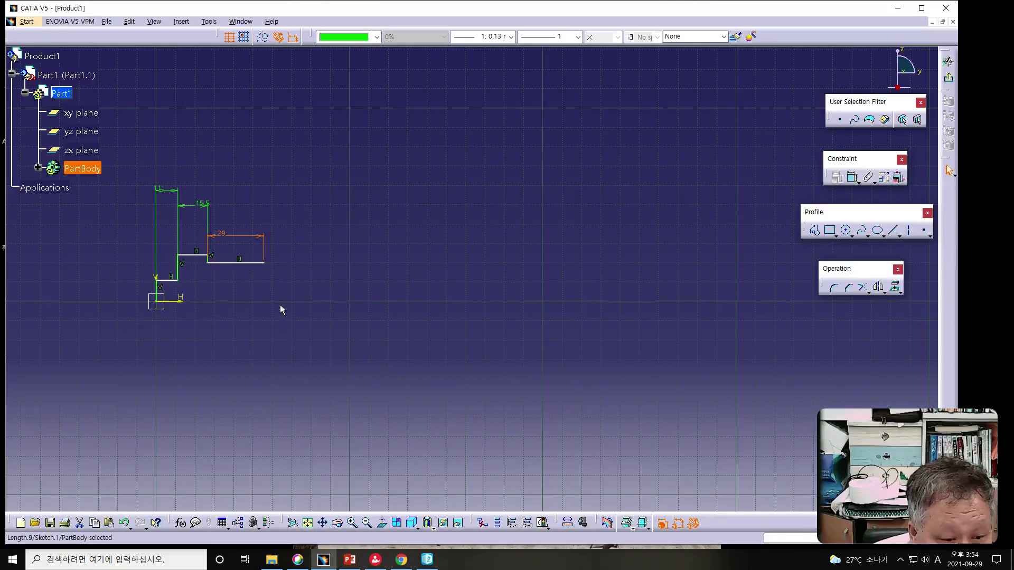
# - Draw a long horizontal line from the origin along the H axis, extending well past the stepped profile
pyautogui.click(893, 231)
pyautogui.click(157, 301)
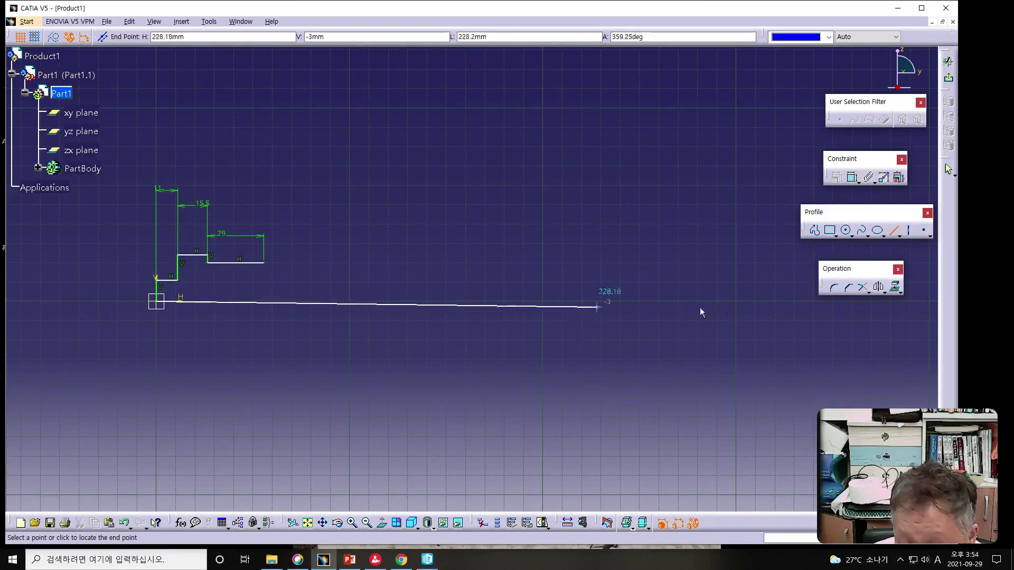
pyautogui.click(729, 302)
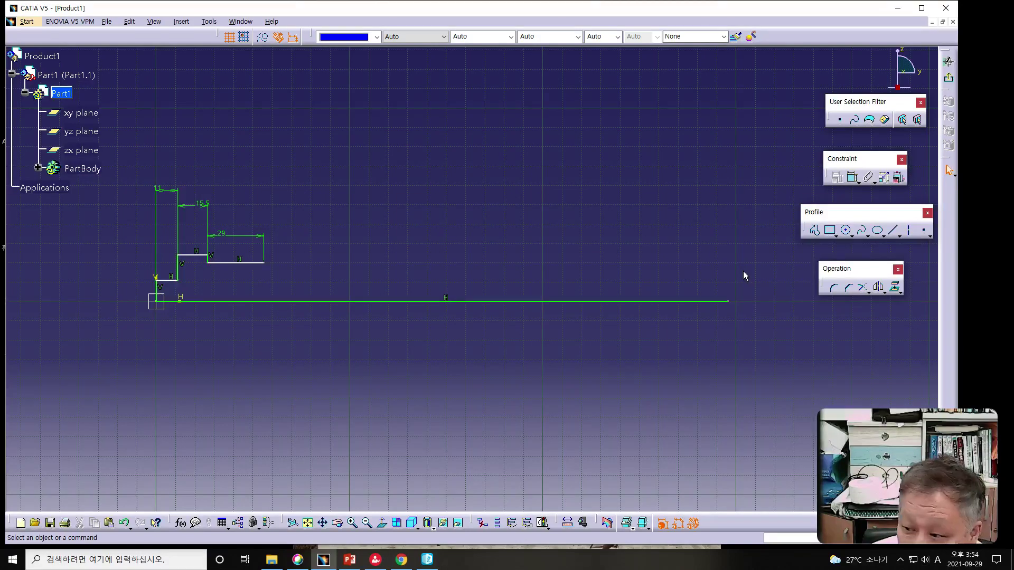
# - Draw an upward-sloping line about 24 mm long at about 15° from the free end of the 29 mm segment
pyautogui.click(893, 230)
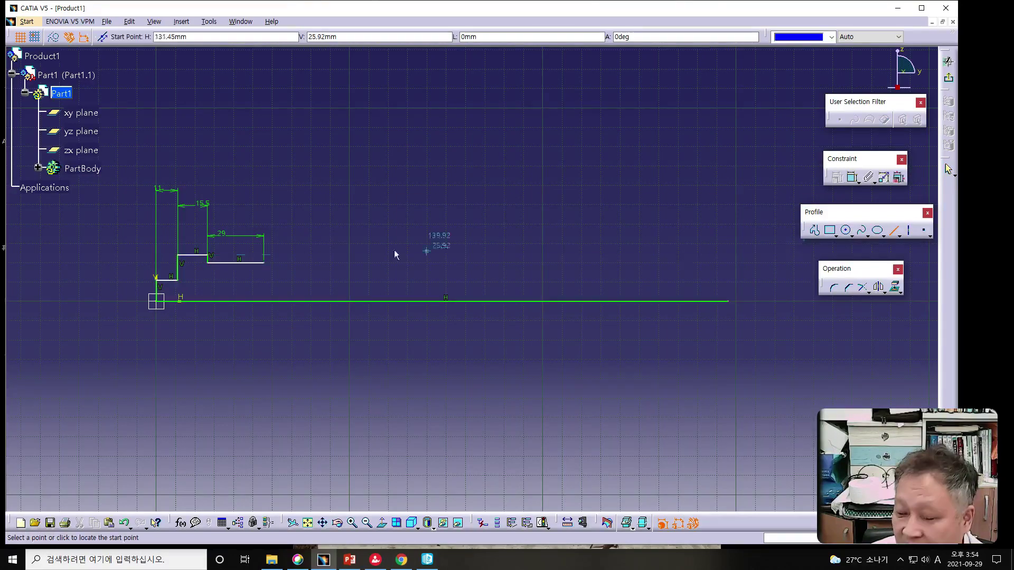
pyautogui.click(268, 267)
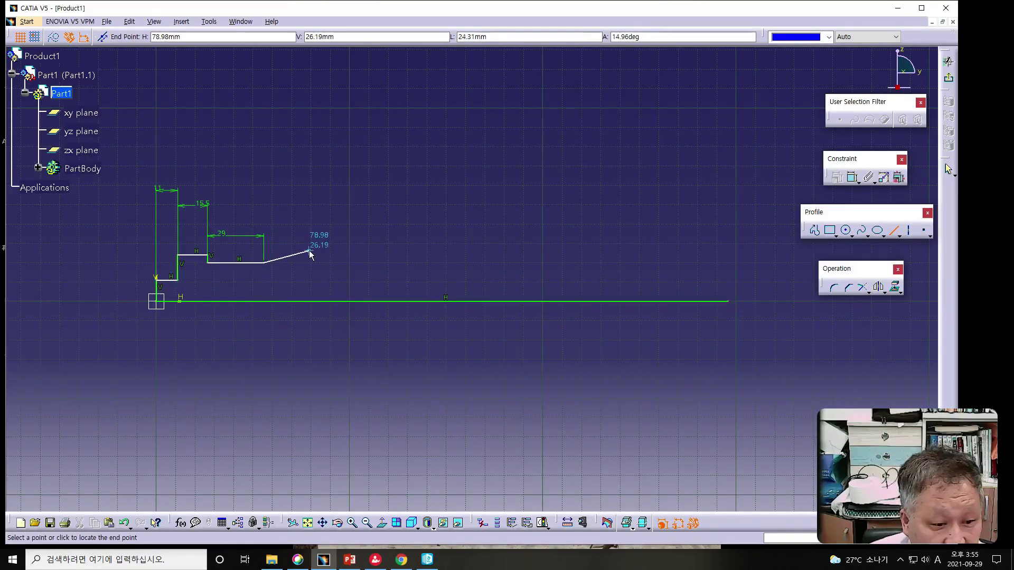
pyautogui.click(310, 252)
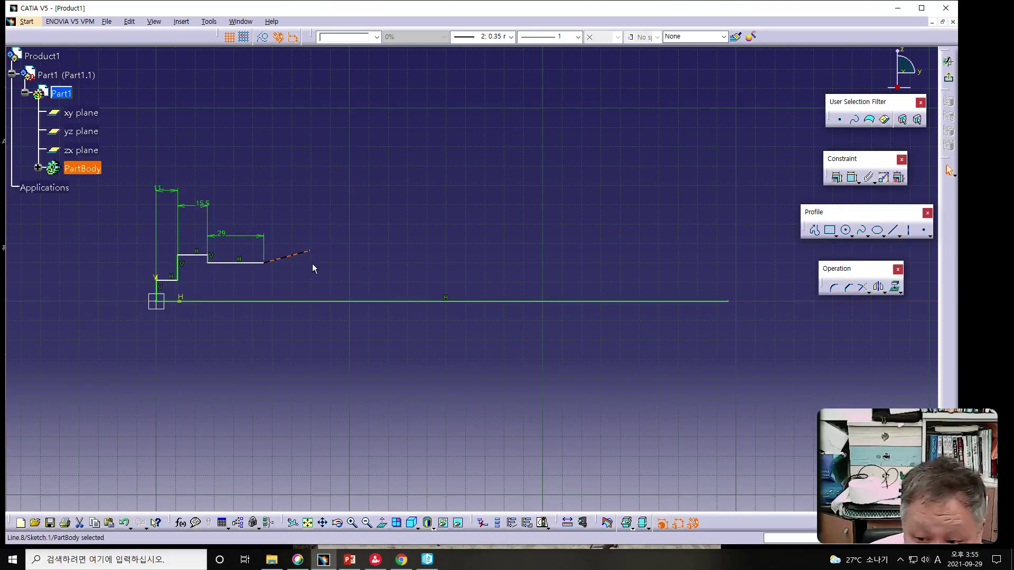
# - Dimension the angle between the sloping line and the long horizontal base line and set it to 9.5°
pyautogui.keyDown('ctrl'); pyautogui.click(306, 302); pyautogui.keyUp('ctrl')
pyautogui.click(852, 177)
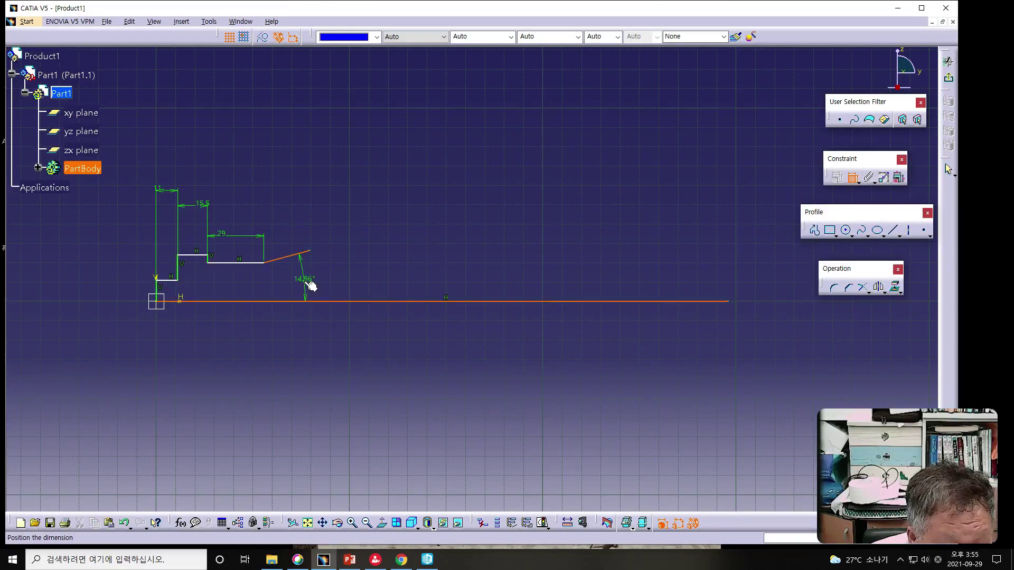
pyautogui.click(309, 282)
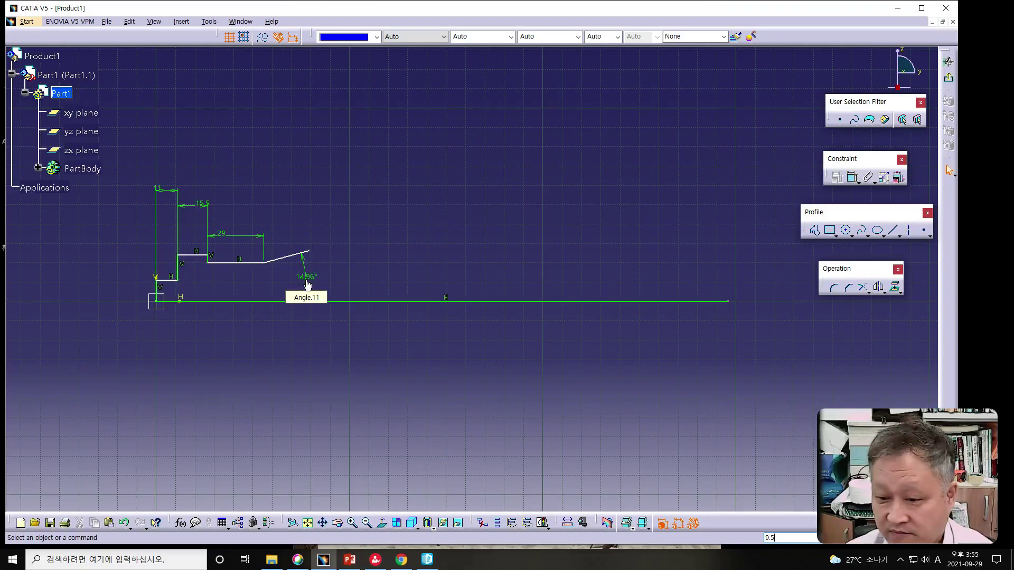
pyautogui.doubleClick(308, 285)
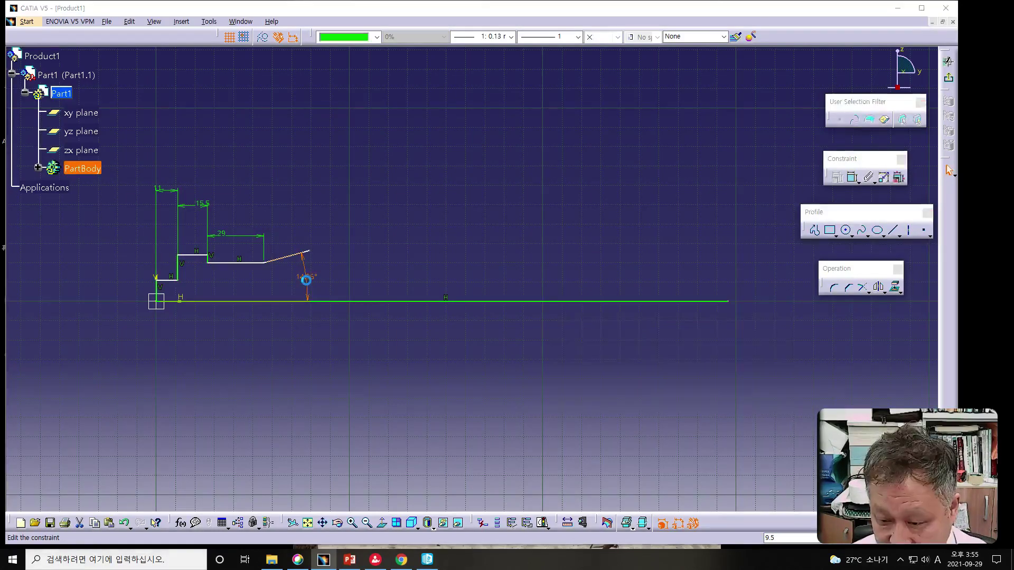
pyautogui.write('9.5deg')
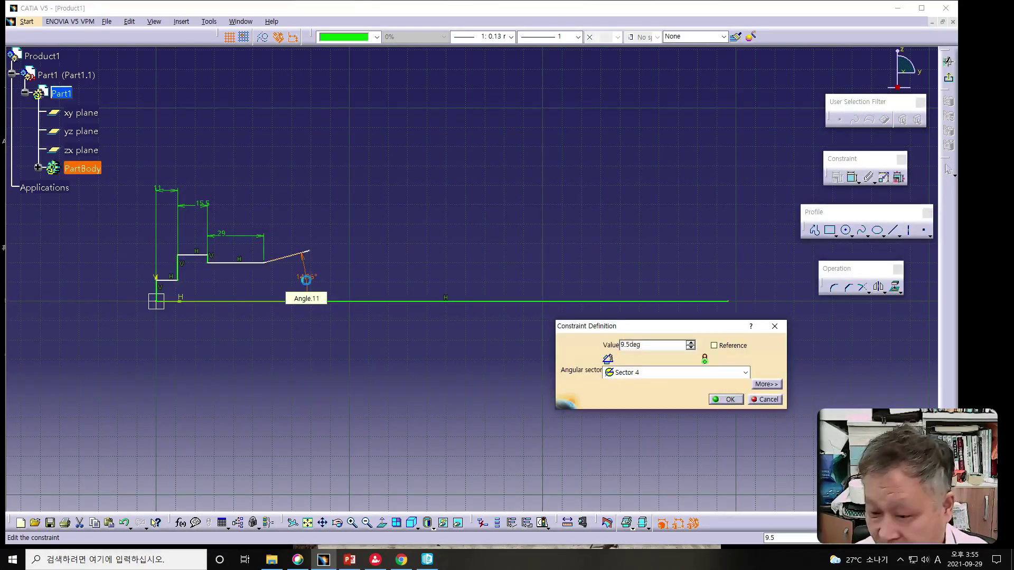
pyautogui.press('Return')
pyautogui.click(354, 372)
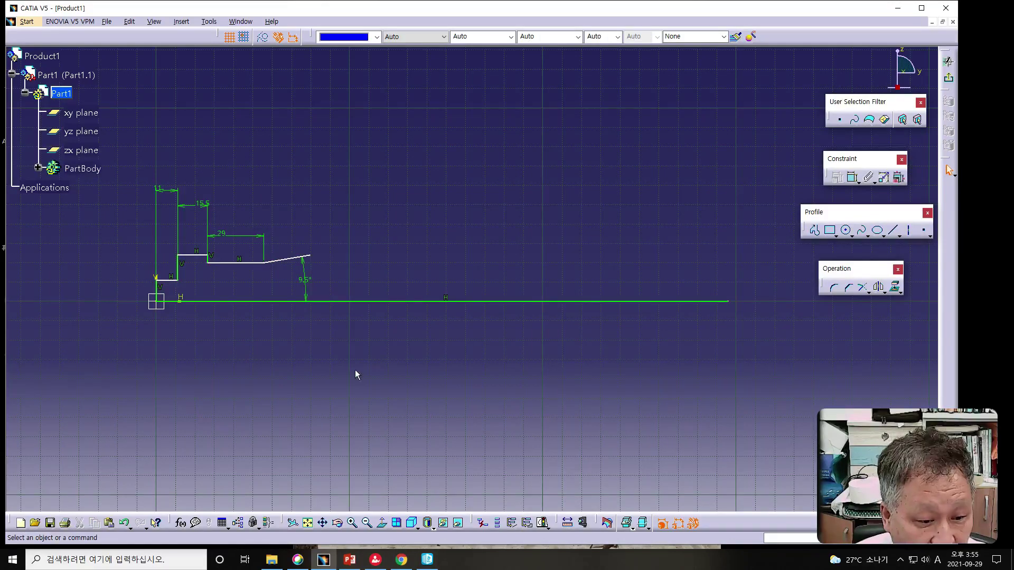
# - Extend the profile from the sloping line's end with horizontal runs of about 39, 48, 22 and 25 mm, stepping up, down, and up between them
pyautogui.click(814, 229)
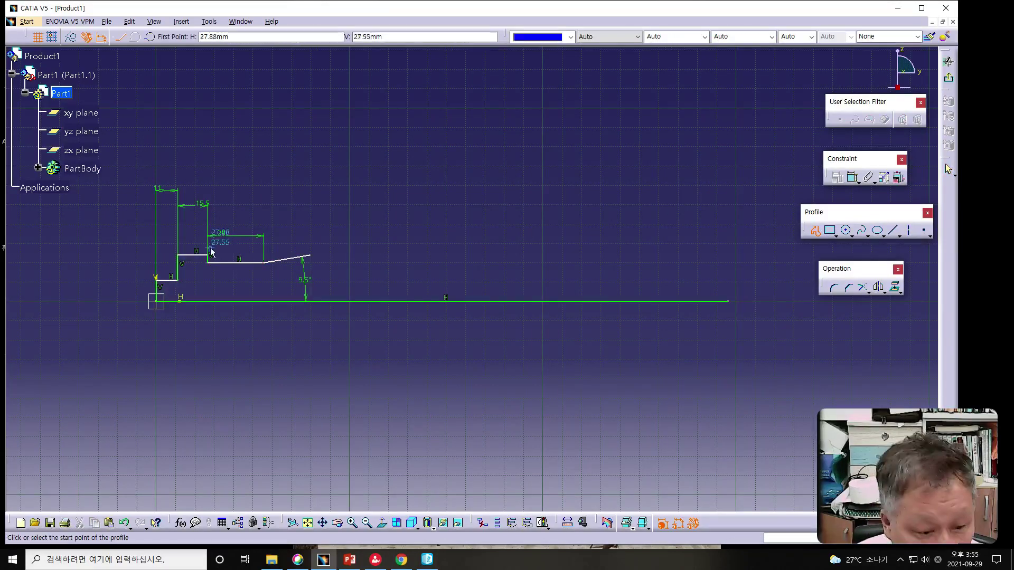
pyautogui.click(310, 256)
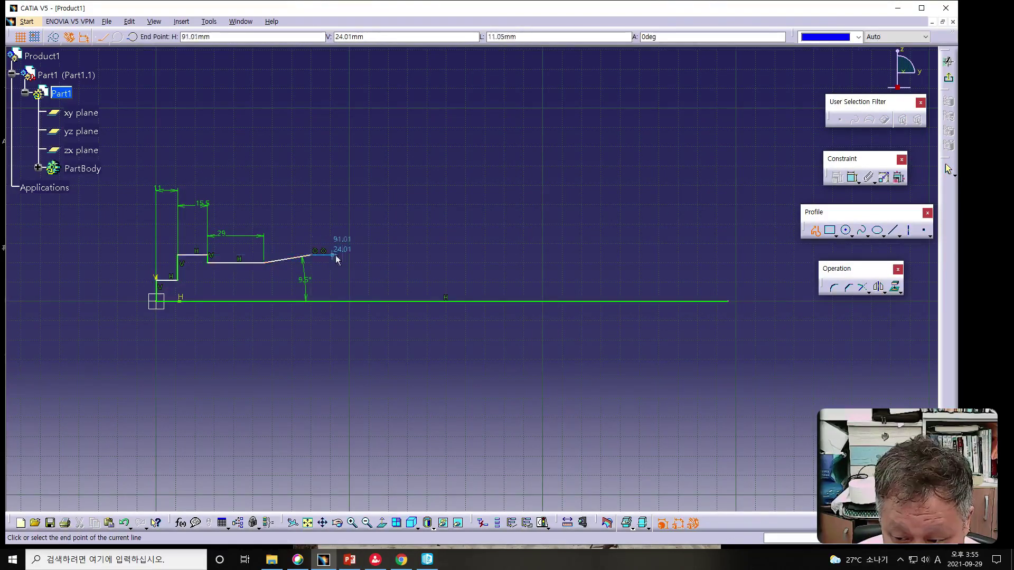
pyautogui.click(385, 255)
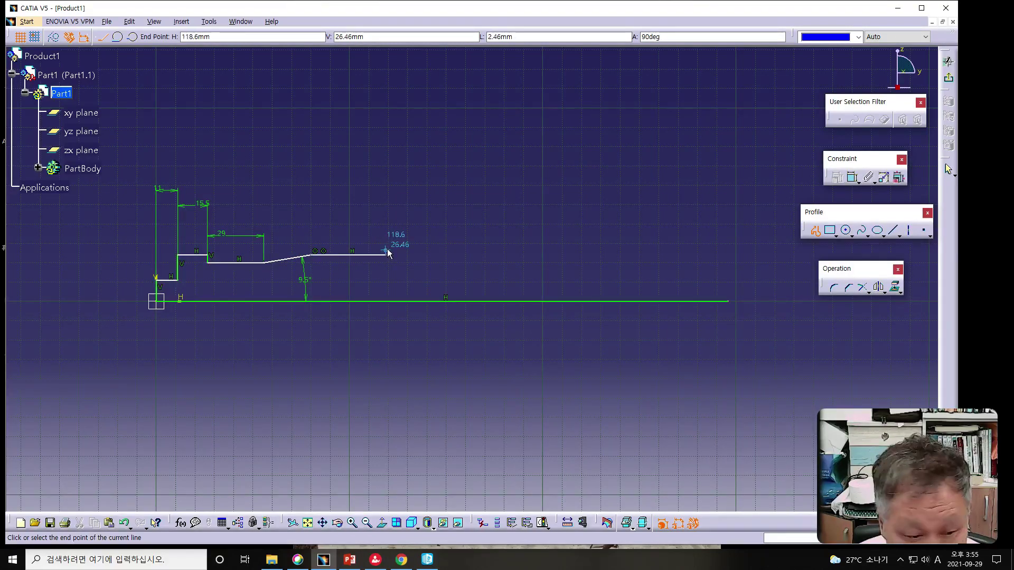
pyautogui.click(386, 251)
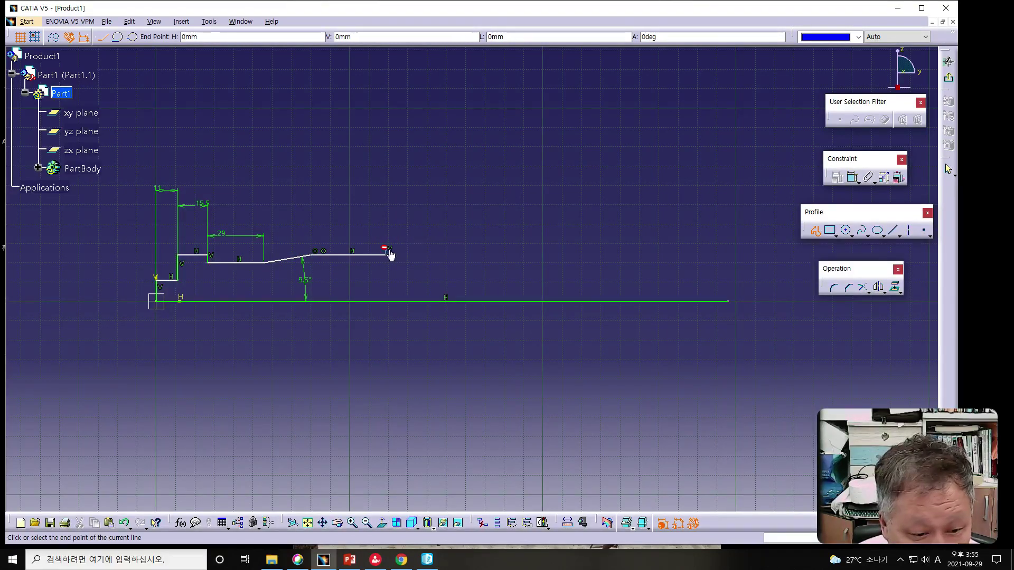
pyautogui.click(479, 252)
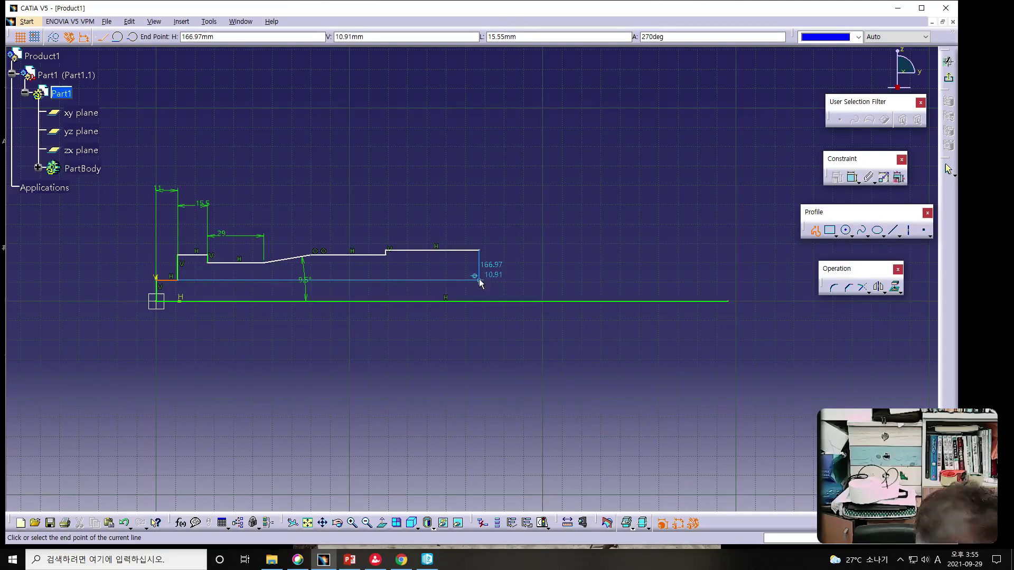
pyautogui.click(480, 275)
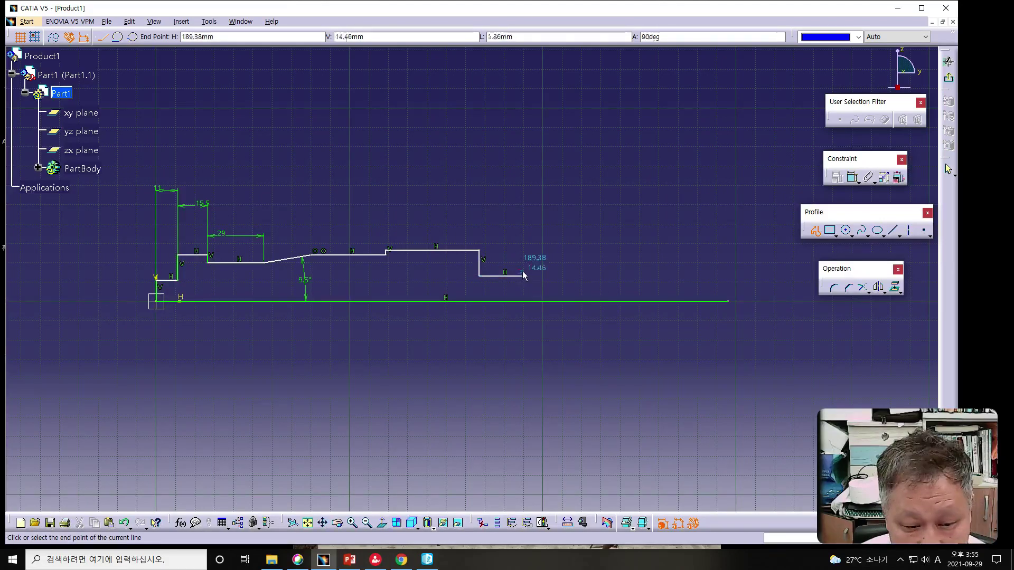
pyautogui.click(522, 275)
pyautogui.click(523, 271)
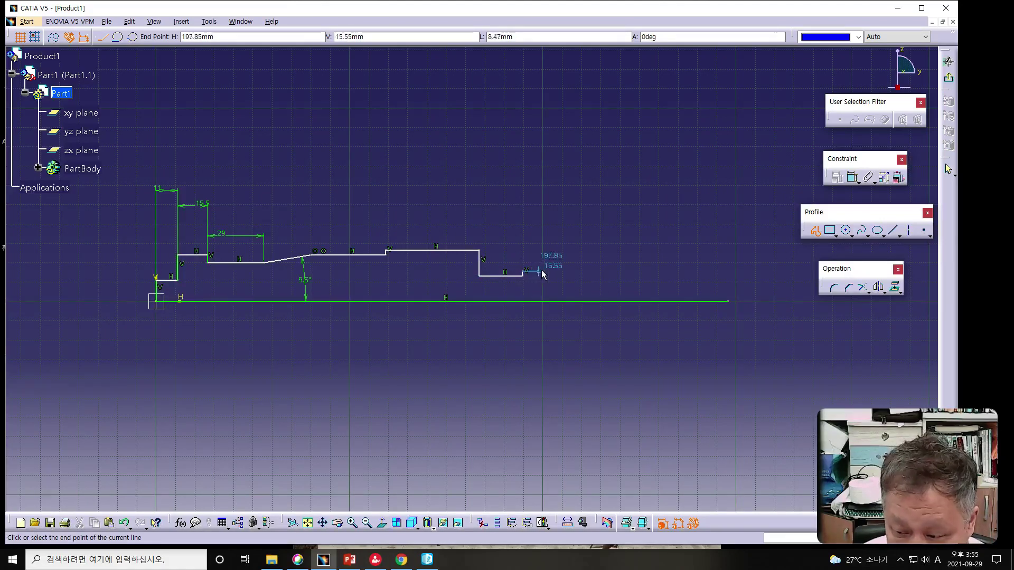
pyautogui.doubleClick(570, 271)
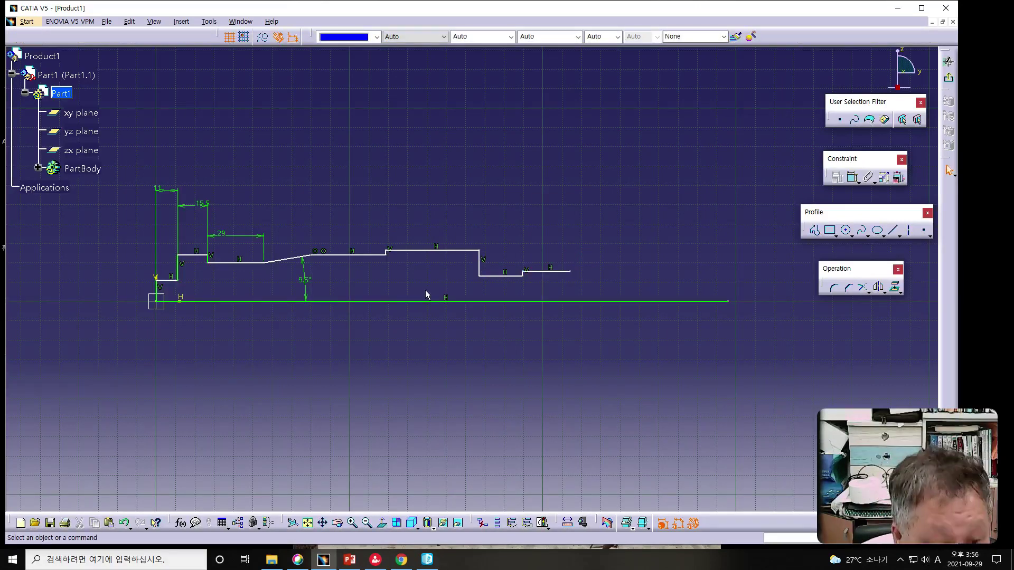
# - Set the height of the horizontal segment after the slope to 8.5 mm from the base line, and move the second-to-last horizontal segment above that line
pyautogui.click(353, 255)
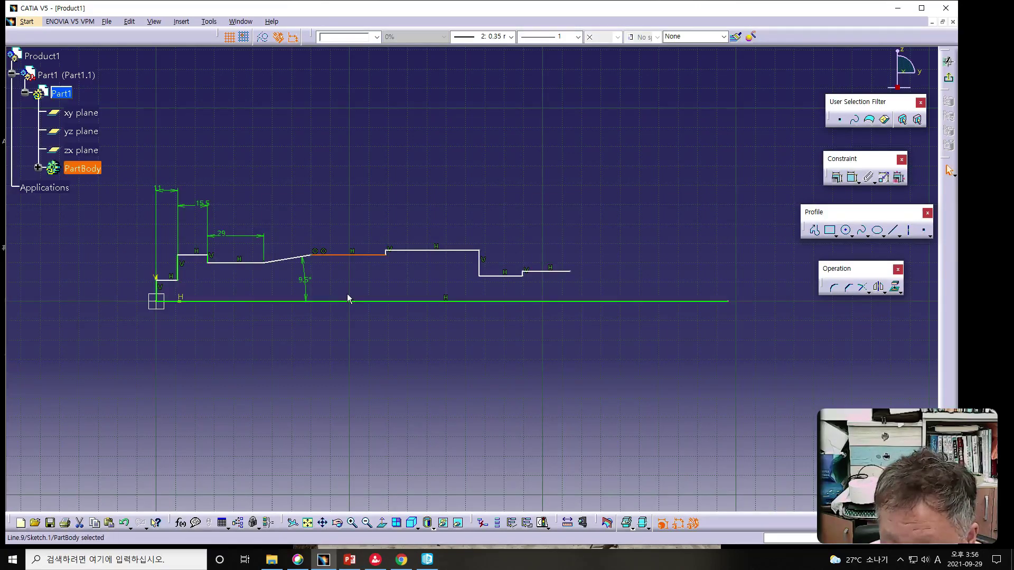
pyautogui.keyDown('ctrl'); pyautogui.click(358, 302); pyautogui.keyUp('ctrl')
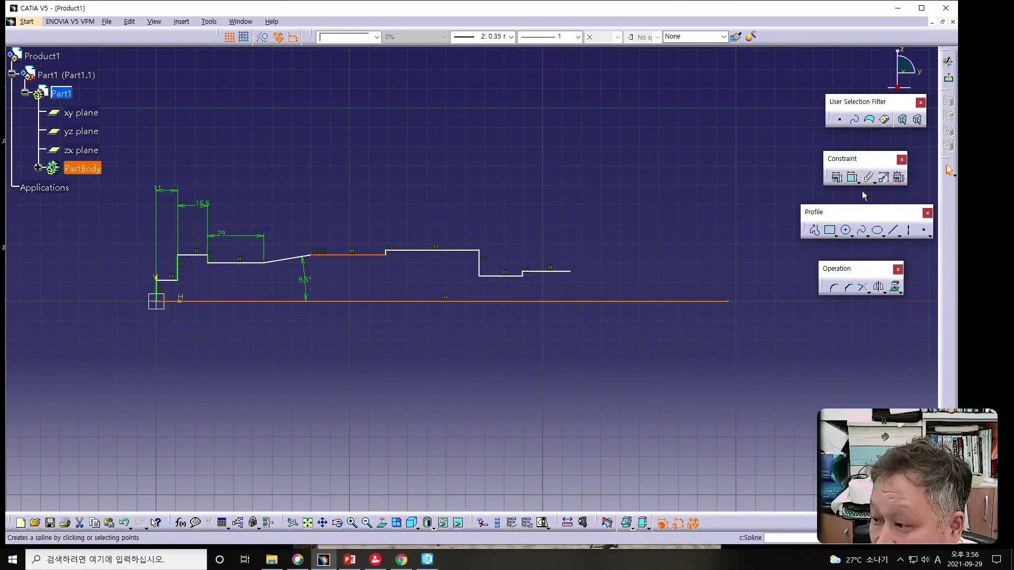
pyautogui.click(852, 178)
pyautogui.click(366, 282)
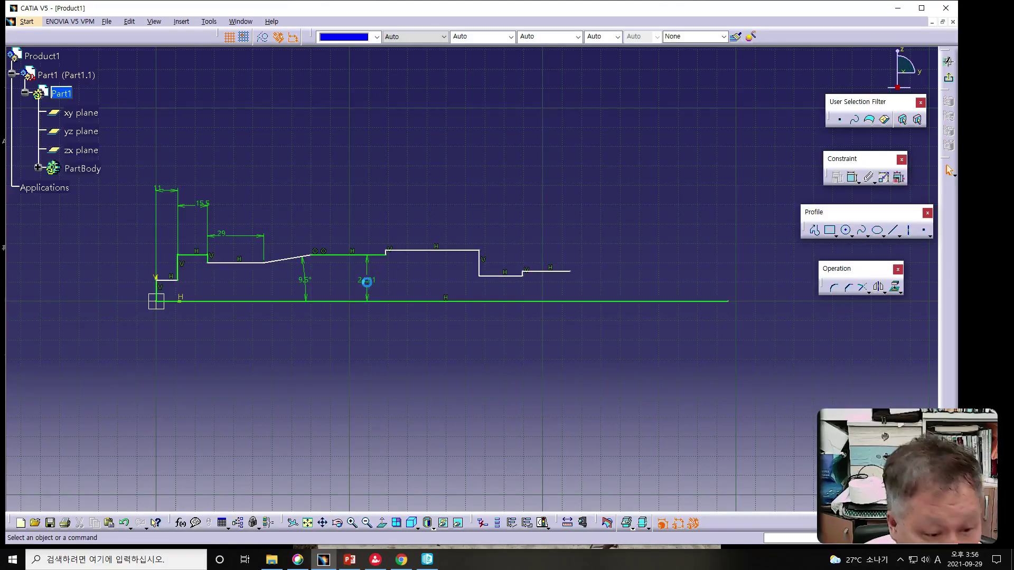
pyautogui.doubleClick(367, 282)
pyautogui.write('9')
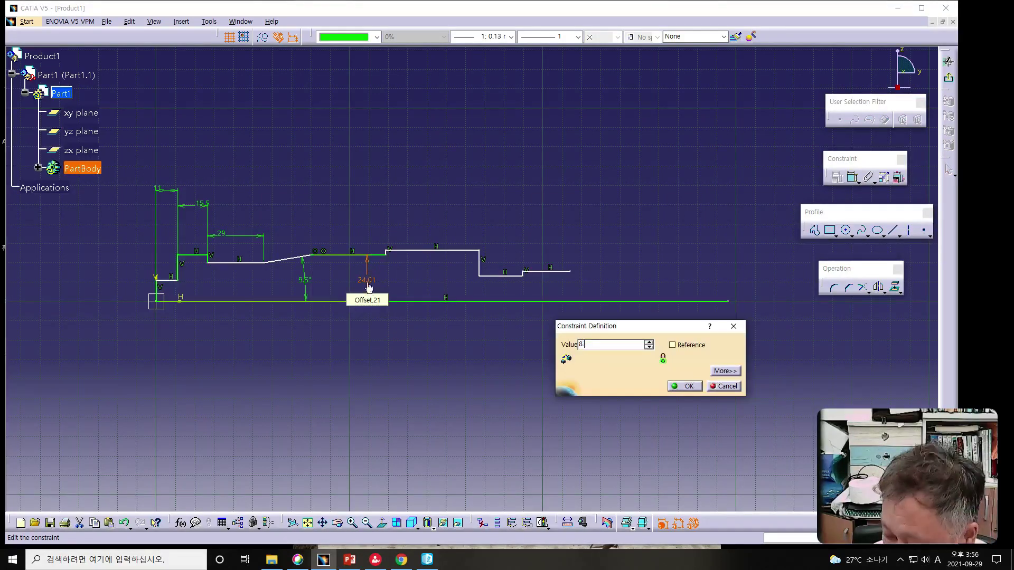
pyautogui.press('Return')
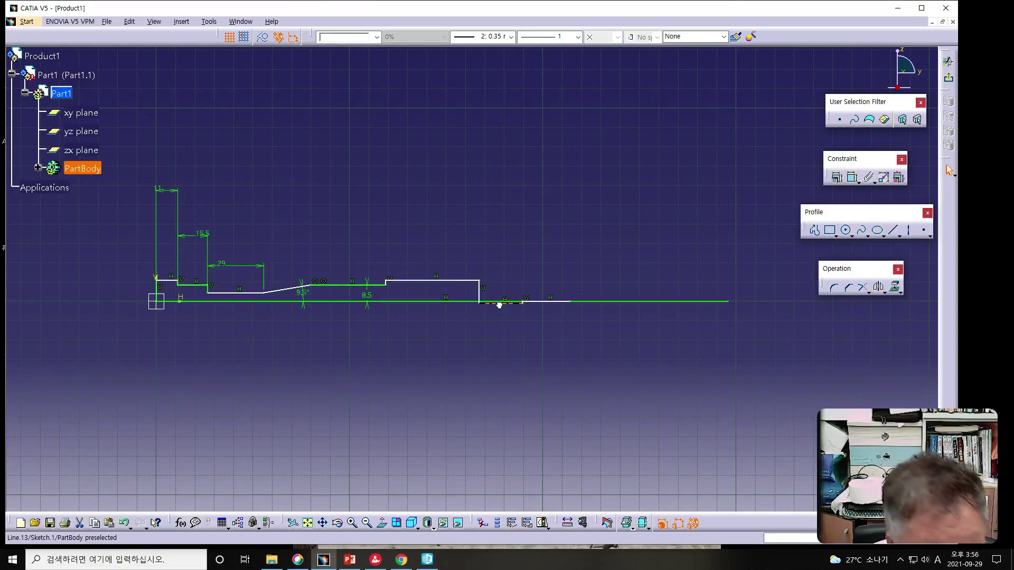
pyautogui.moveTo(499, 306); pyautogui.dragTo(495, 290)
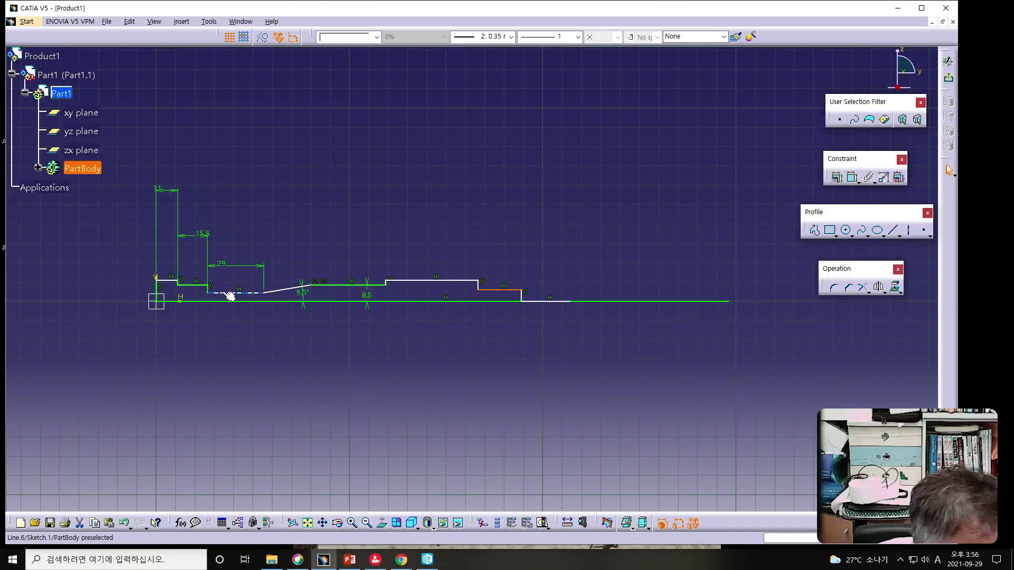
# - Try to dimension the 29 mm segment's height above the base line at 7.5 mm
pyautogui.moveTo(323, 402)
pyautogui.mouseDown(button='middle')
pyautogui.moveTo(204, 392)
pyautogui.moveTo(367, 387)
pyautogui.moveTo(340, 305)
pyautogui.mouseUp(button='middle')
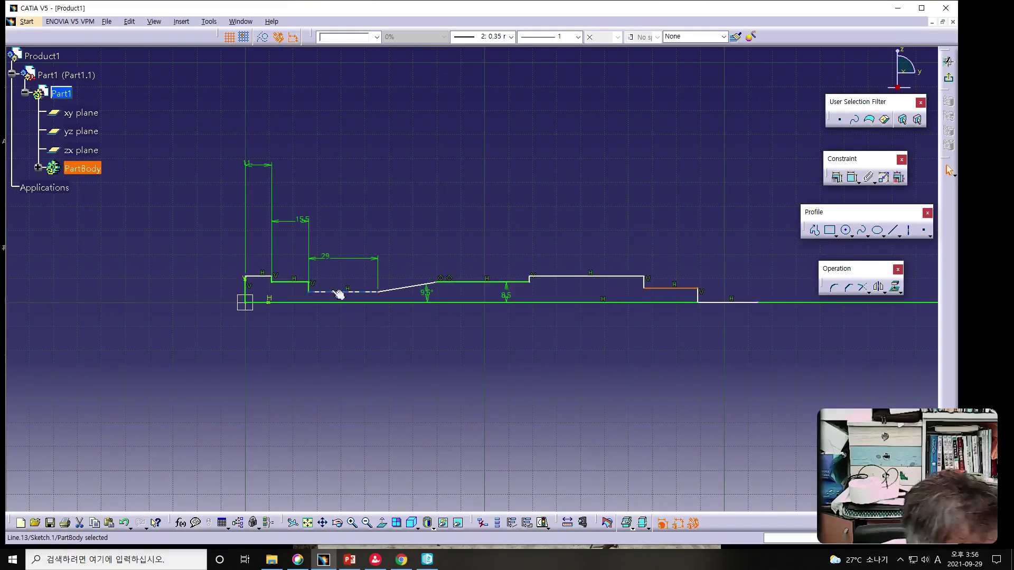
pyautogui.click(331, 293)
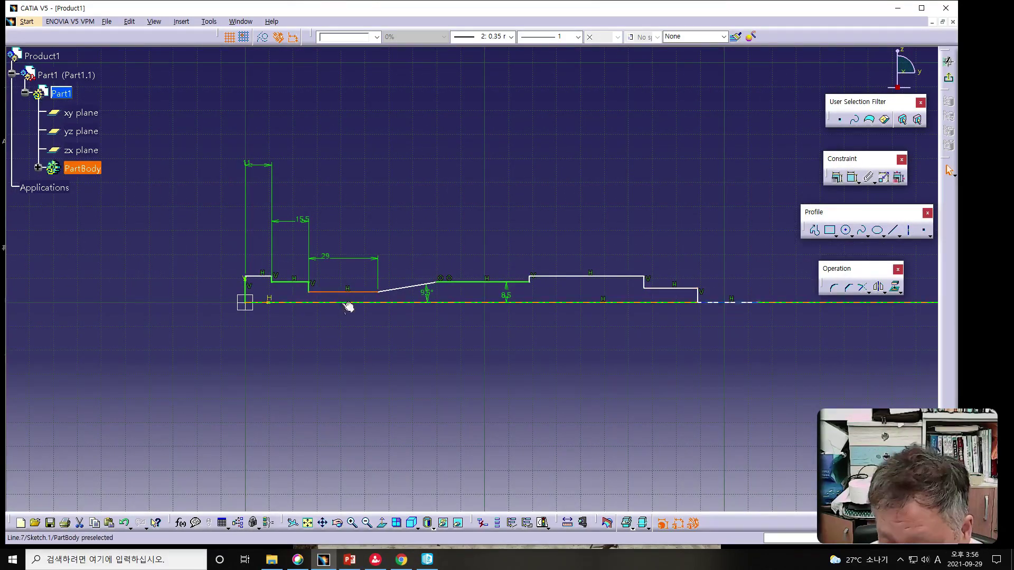
pyautogui.keyDown('ctrl'); pyautogui.click(347, 303); pyautogui.keyUp('ctrl')
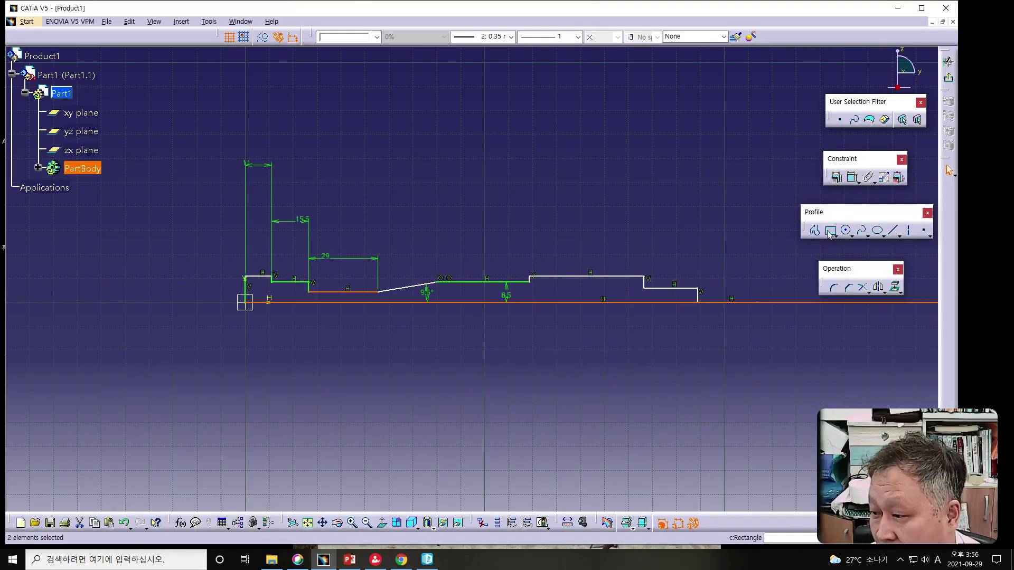
pyautogui.click(851, 178)
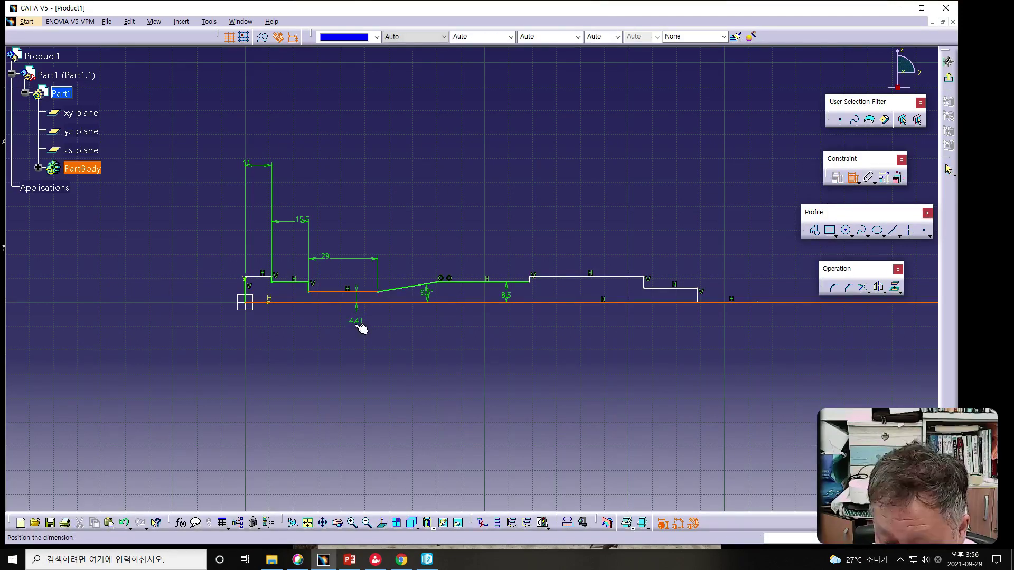
pyautogui.click(356, 321)
pyautogui.click(356, 328)
pyautogui.doubleClick(356, 329)
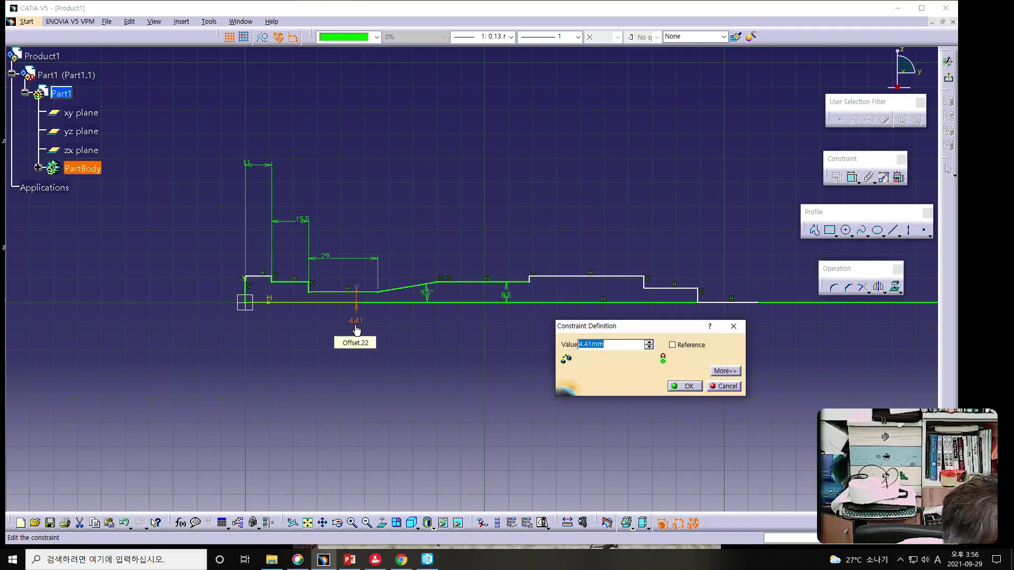
pyautogui.write('7.5')
pyautogui.press('Return')
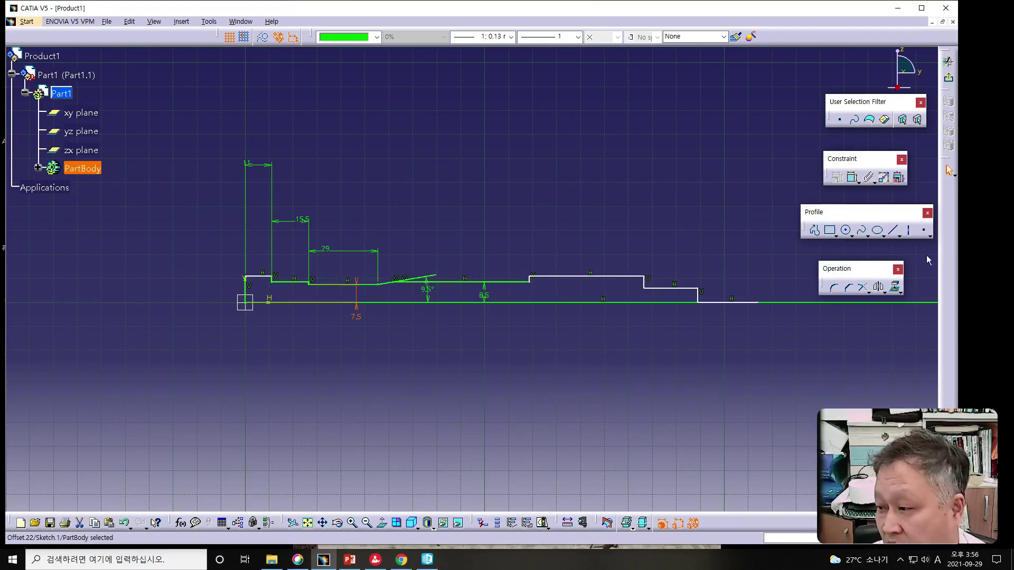
# - Undo the height dimension added to the 29 mm segment
pyautogui.click(125, 523)
pyautogui.click(125, 524)
pyautogui.click(125, 524)
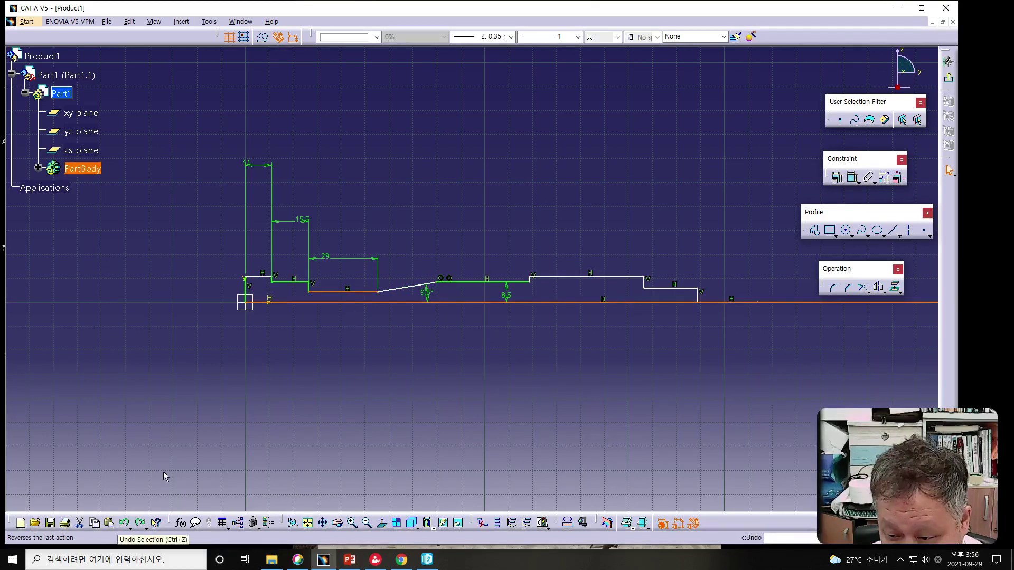
# - Dimension the height of the 15.5 mm segment above the base line and set it to 7.5 mm
pyautogui.click(285, 281)
pyautogui.keyDown('ctrl'); pyautogui.click(295, 303); pyautogui.keyUp('ctrl')
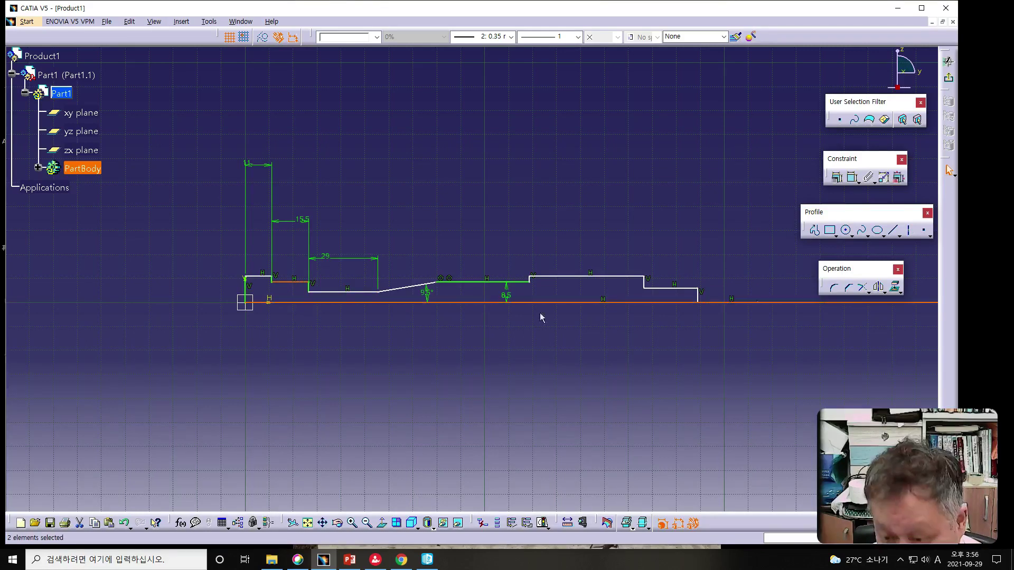
pyautogui.click(838, 178)
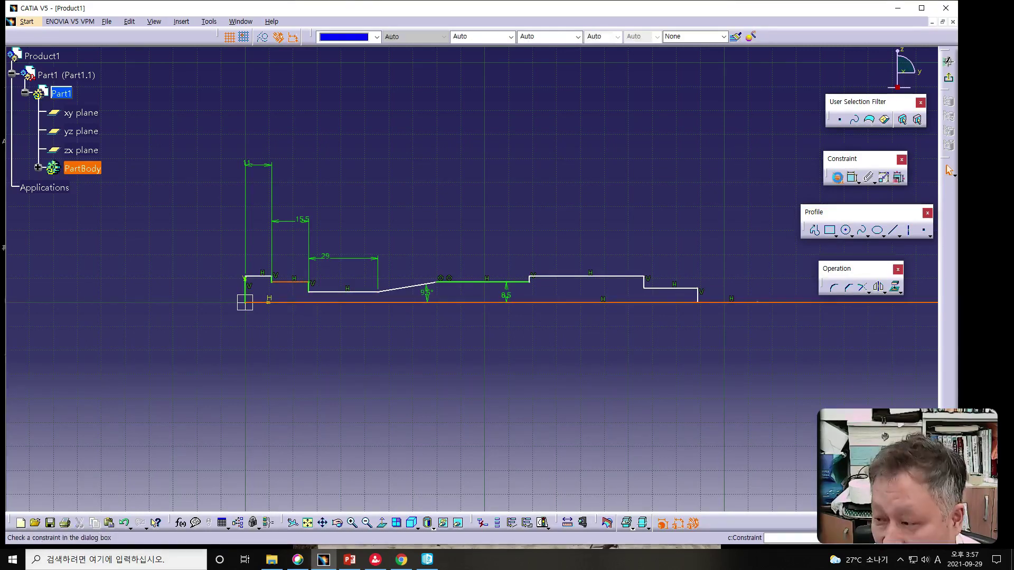
pyautogui.click(775, 243)
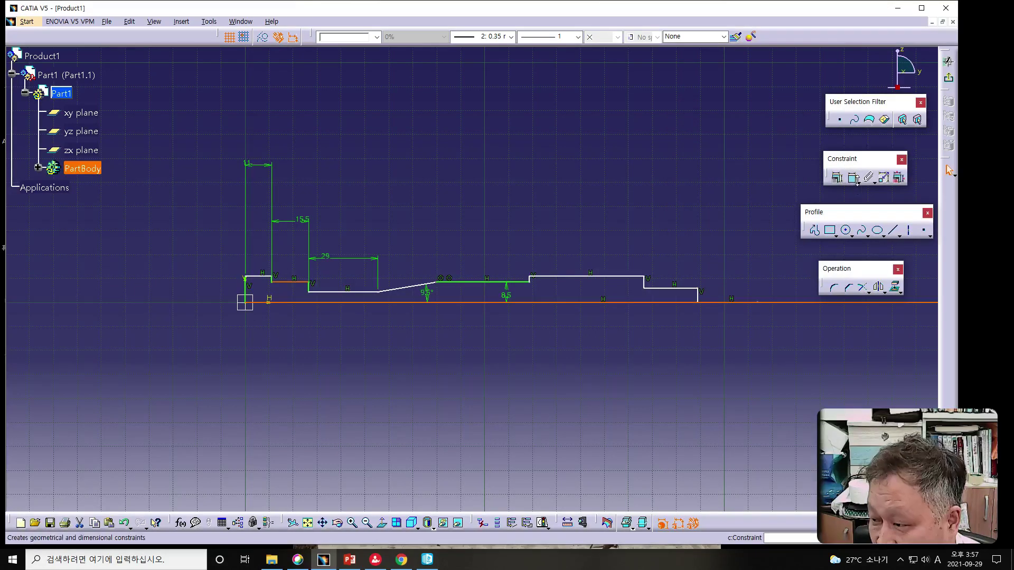
pyautogui.click(854, 179)
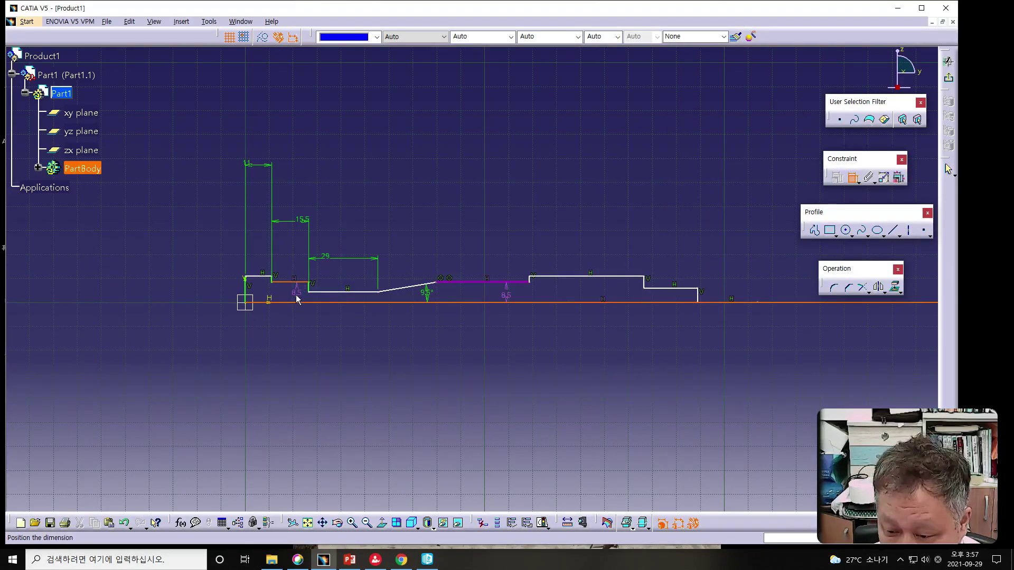
pyautogui.click(293, 296)
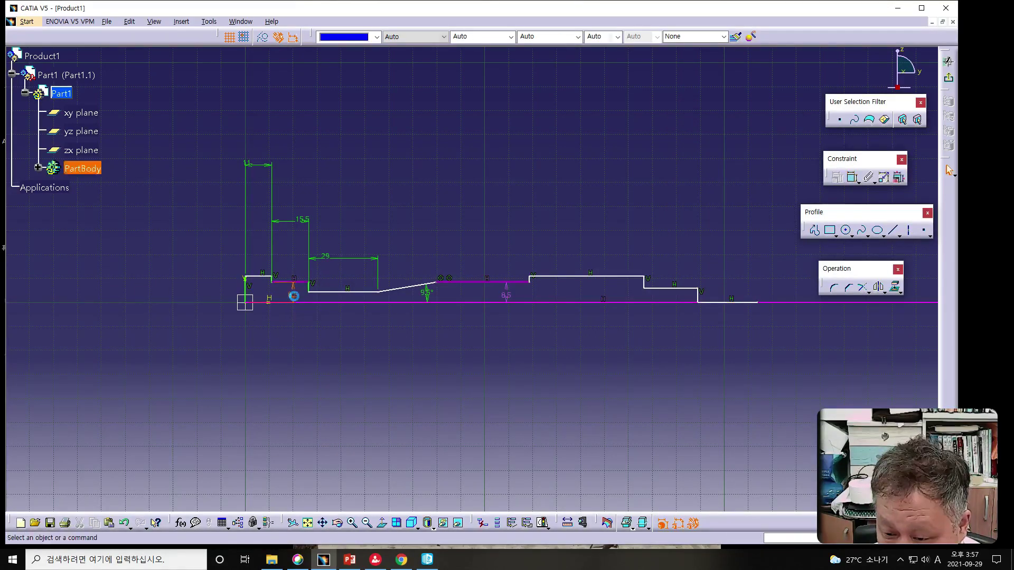
pyautogui.doubleClick(293, 296)
pyautogui.write('7.5')
pyautogui.press('Return')
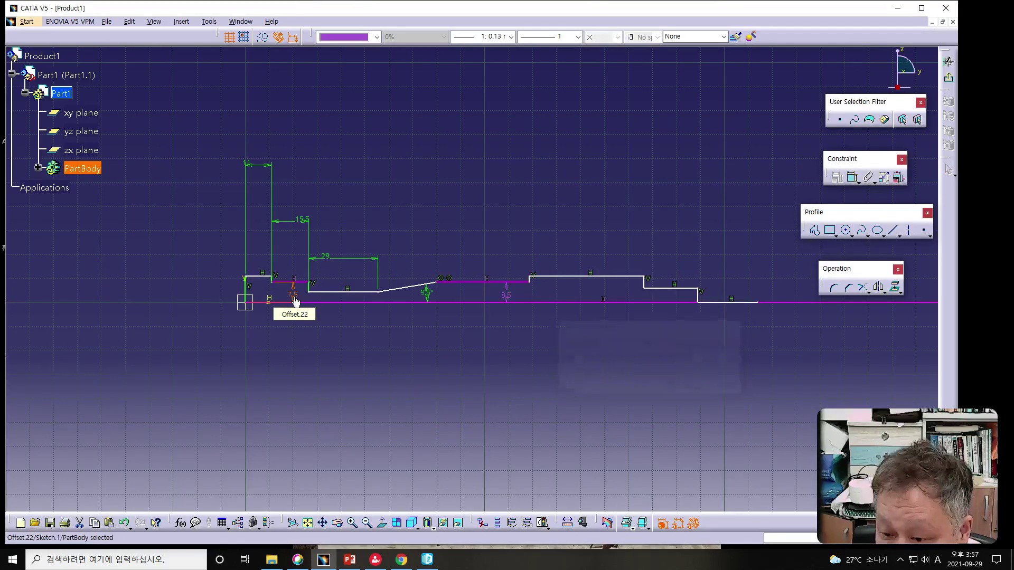
pyautogui.click(392, 365)
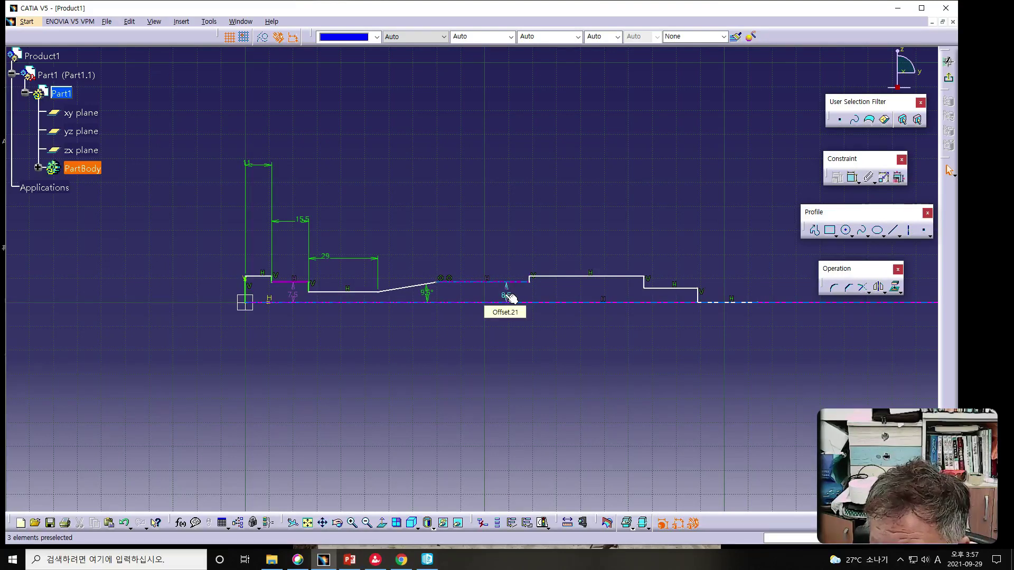
# - Delete the coincidence constraint aligning the slope's upper end with the 15.5 mm segment, and rejoin that end to the 8.5 mm high segment
pyautogui.click(449, 280)
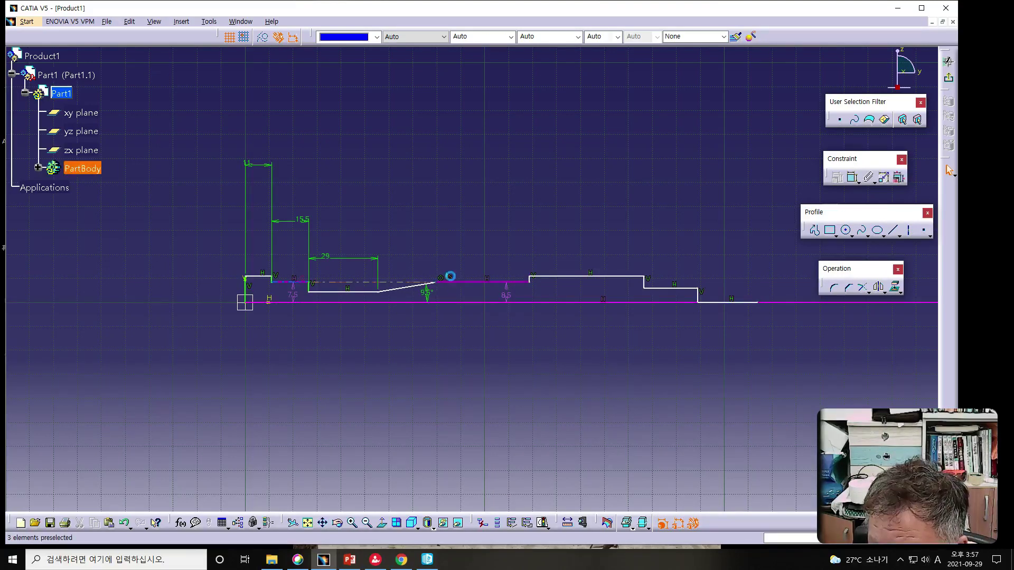
pyautogui.press('Delete')
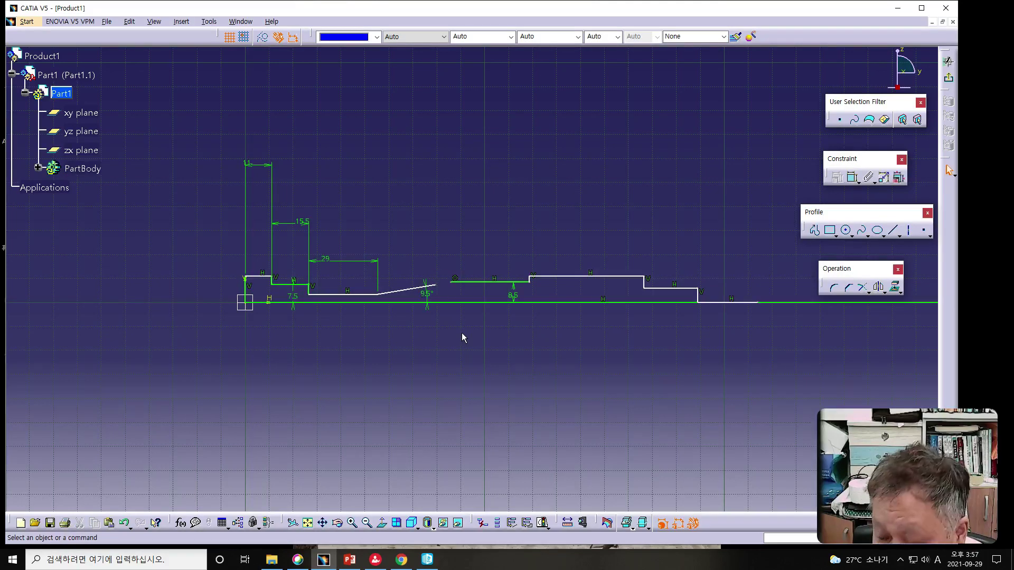
pyautogui.moveTo(436, 286); pyautogui.dragTo(445, 284)
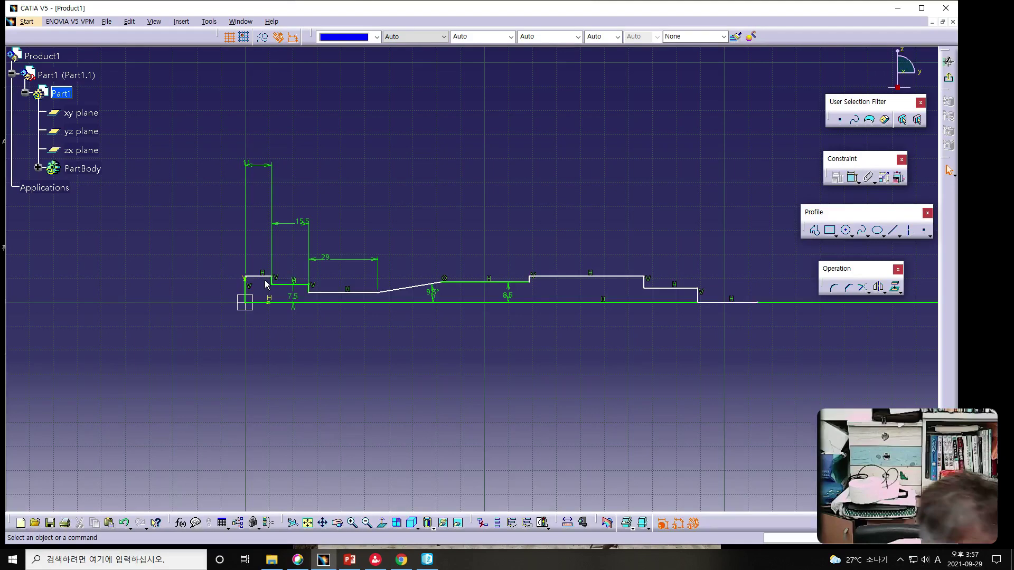
# - Dimension the height of the 11 mm long segment above the base line and set it to 3.5 mm
pyautogui.hotkey('alt', 'Tab')
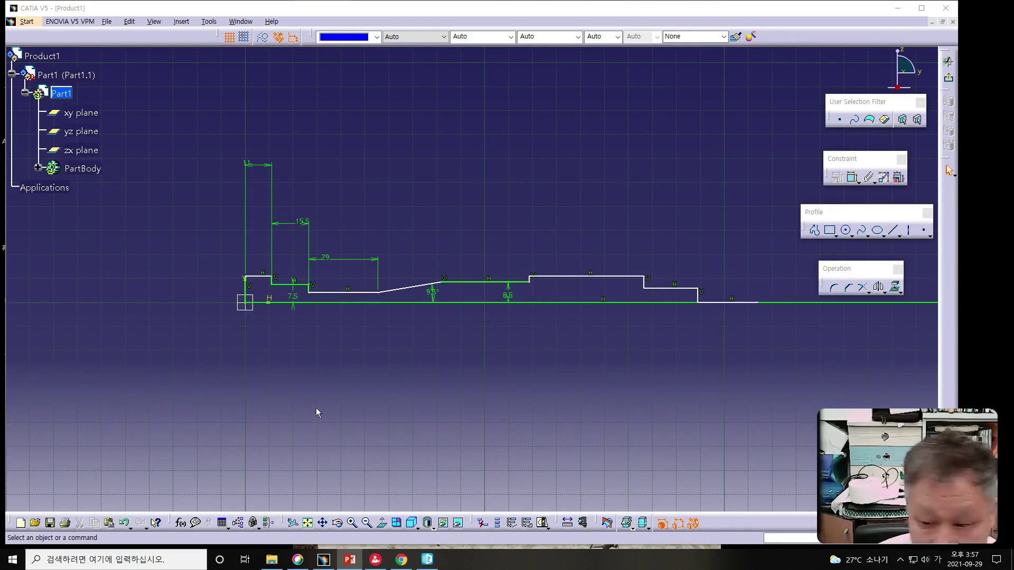
pyautogui.click(263, 277)
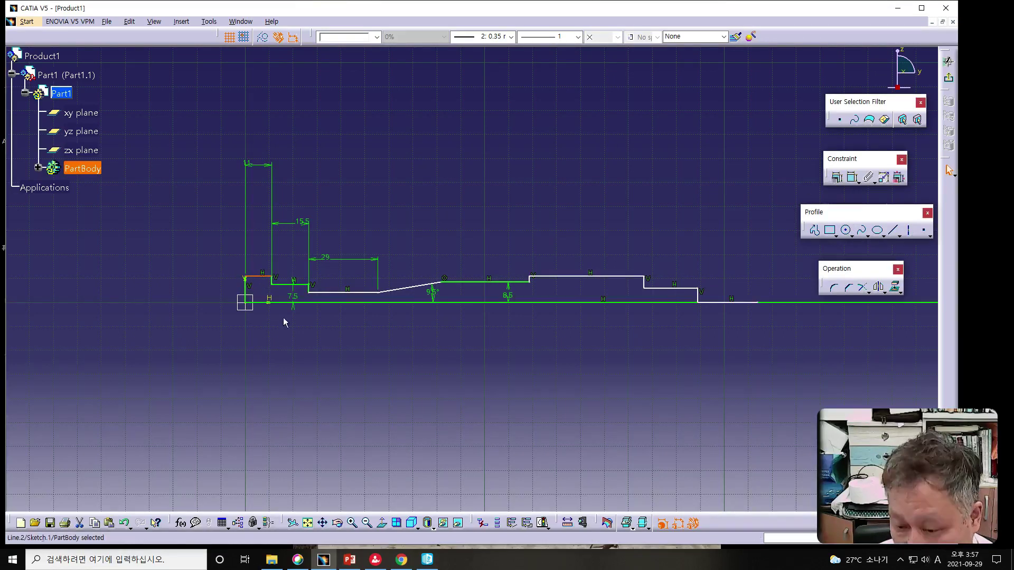
pyautogui.keyDown('ctrl'); pyautogui.click(262, 305); pyautogui.keyUp('ctrl')
pyautogui.click(853, 178)
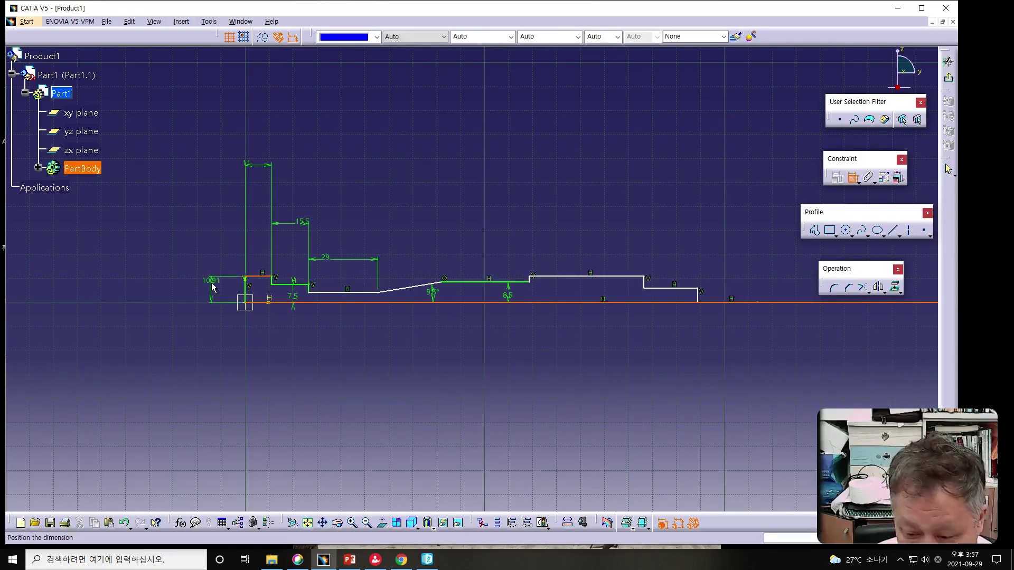
pyautogui.click(207, 293)
pyautogui.doubleClick(207, 291)
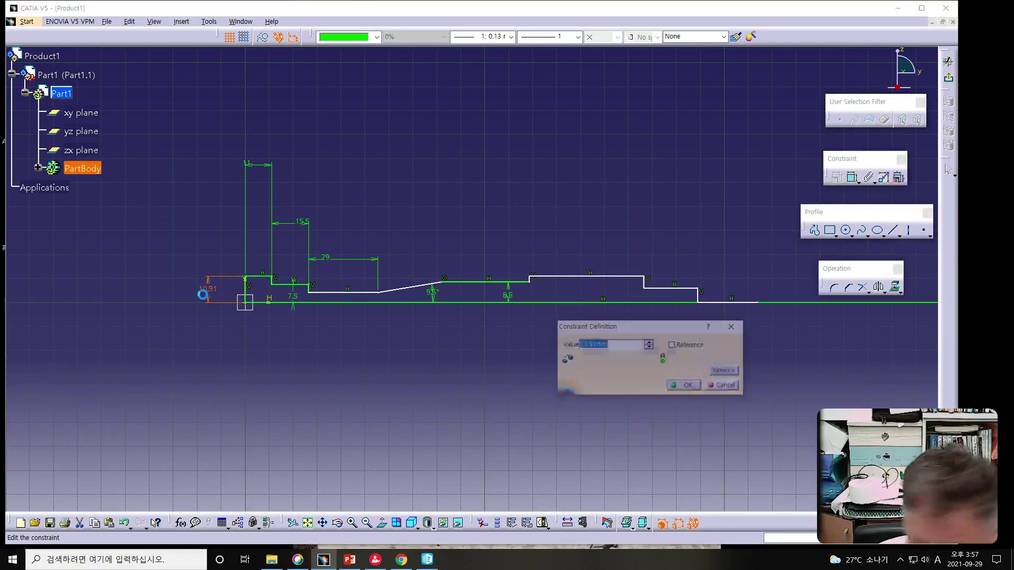
pyautogui.write('3.5')
pyautogui.press('Return')
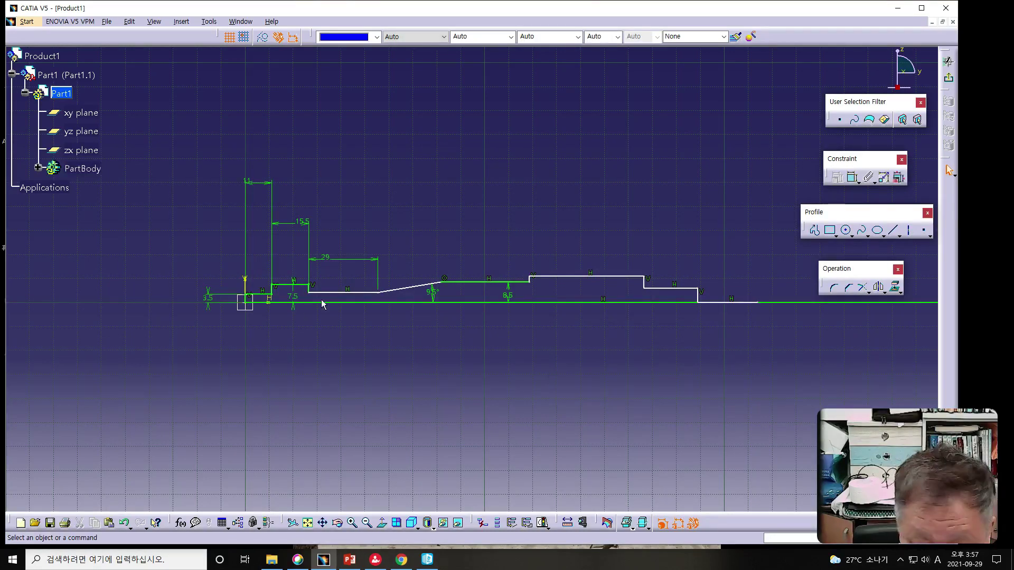
# - Dimension the height of the 29 mm long segment above the base line and set it to 7 mm
pyautogui.click(346, 293)
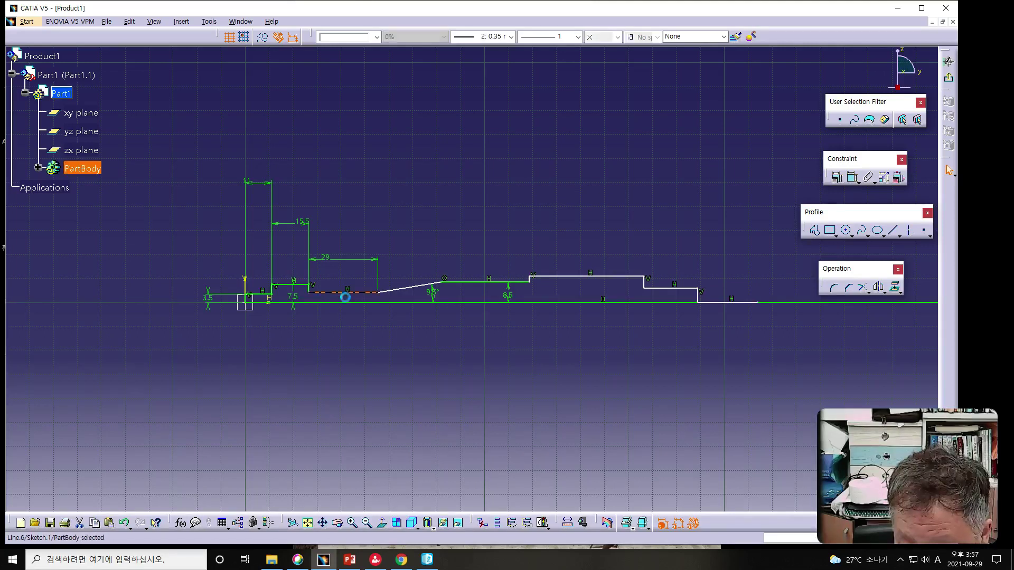
pyautogui.keyDown('ctrl'); pyautogui.click(723, 301); pyautogui.keyUp('ctrl')
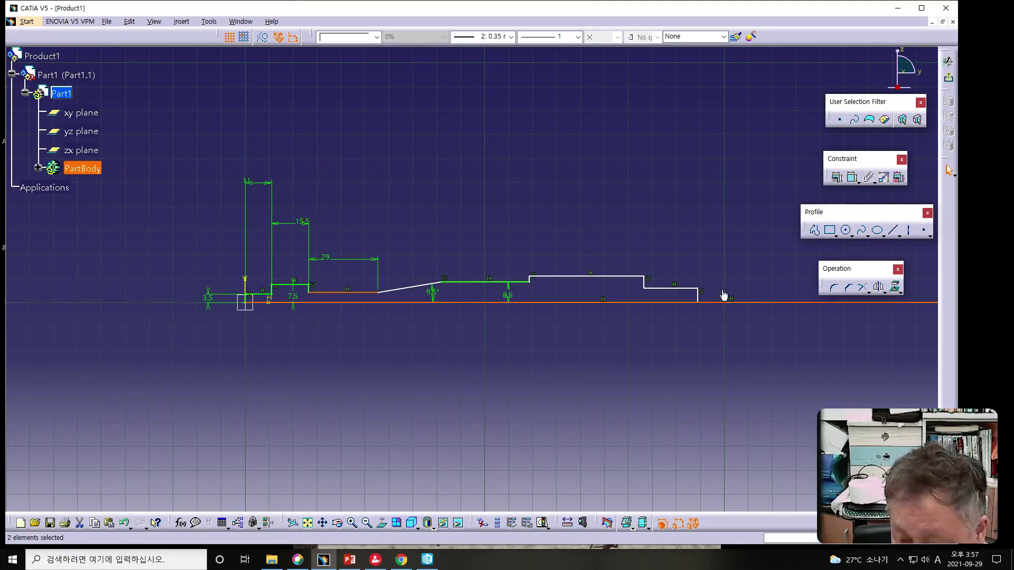
pyautogui.click(852, 177)
pyautogui.click(110, 314)
pyautogui.doubleClick(111, 316)
pyautogui.write('7')
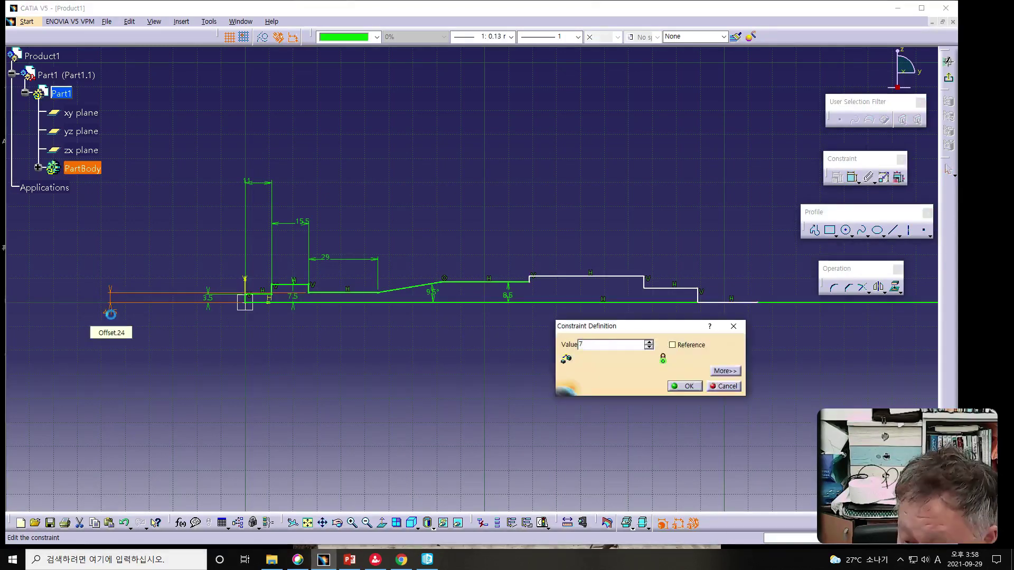
pyautogui.press('Return')
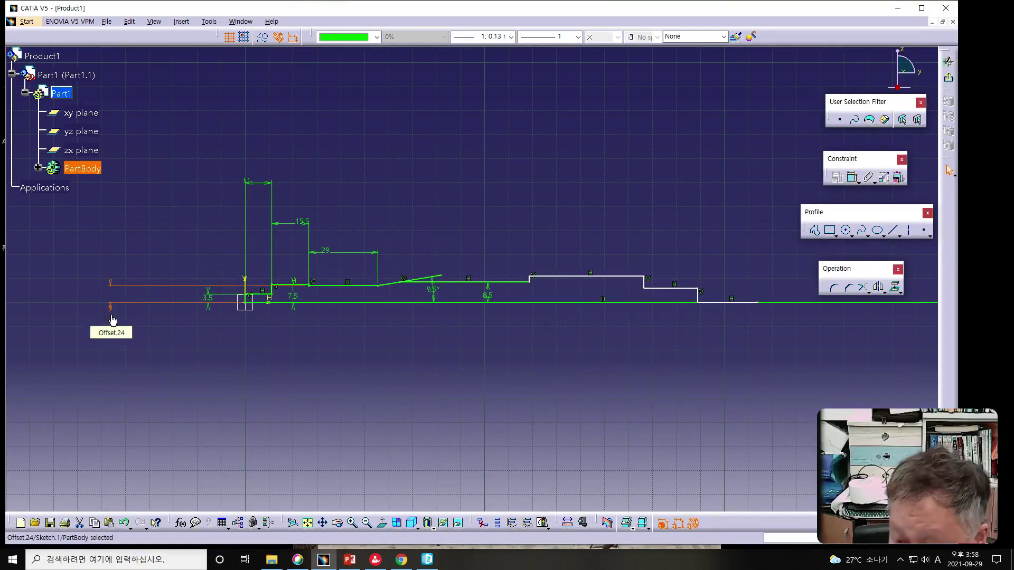
# - Shorten the 8.5 mm high segment by moving its slope-side end off the slope, just past the slope's upper end
pyautogui.click(402, 282)
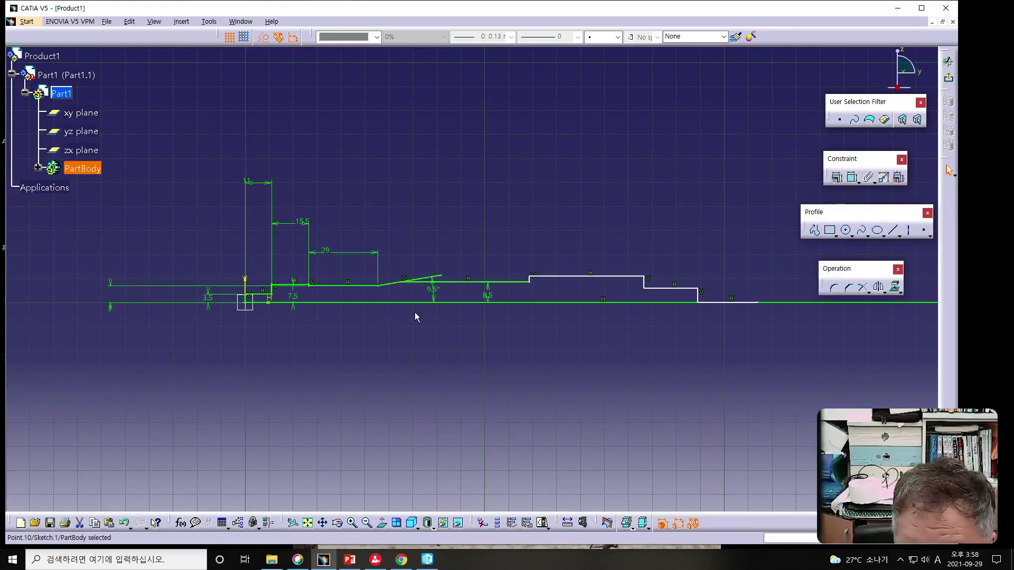
pyautogui.click(405, 278)
pyautogui.click(410, 331)
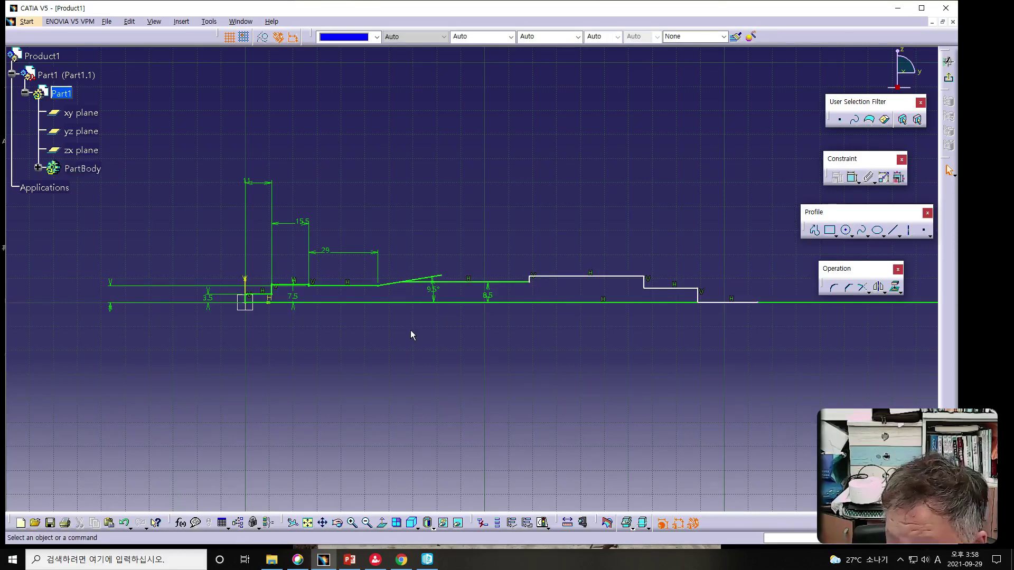
pyautogui.moveTo(401, 284); pyautogui.dragTo(449, 286)
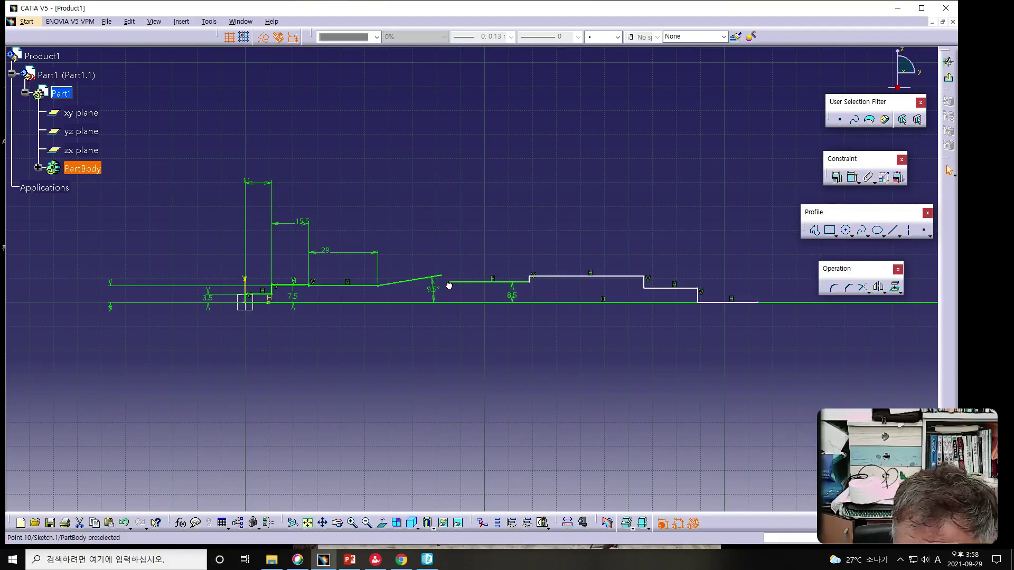
pyautogui.click(449, 285)
pyautogui.moveTo(371, 342); pyautogui.dragTo(303, 309, button='middle')
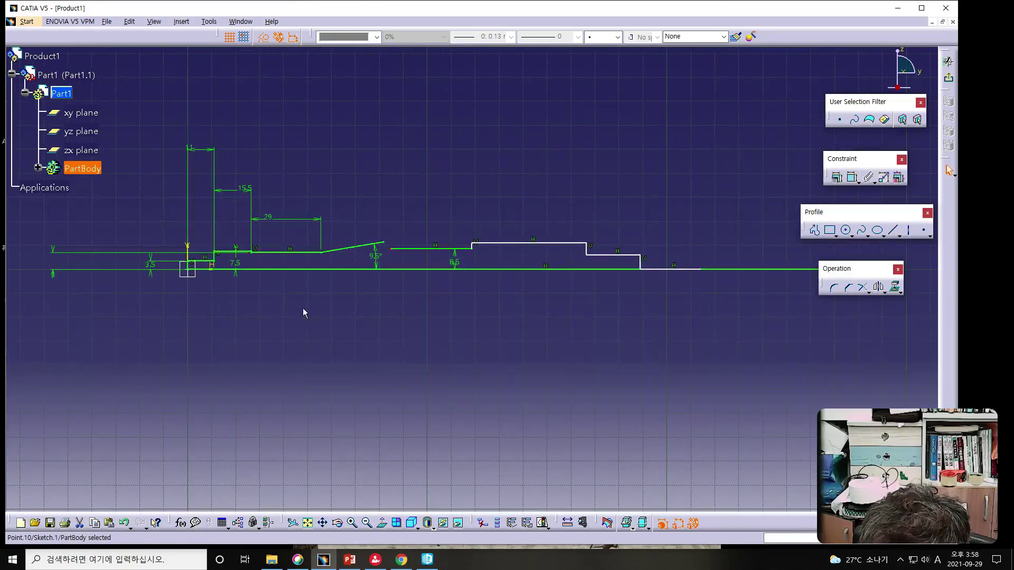
pyautogui.click(236, 264)
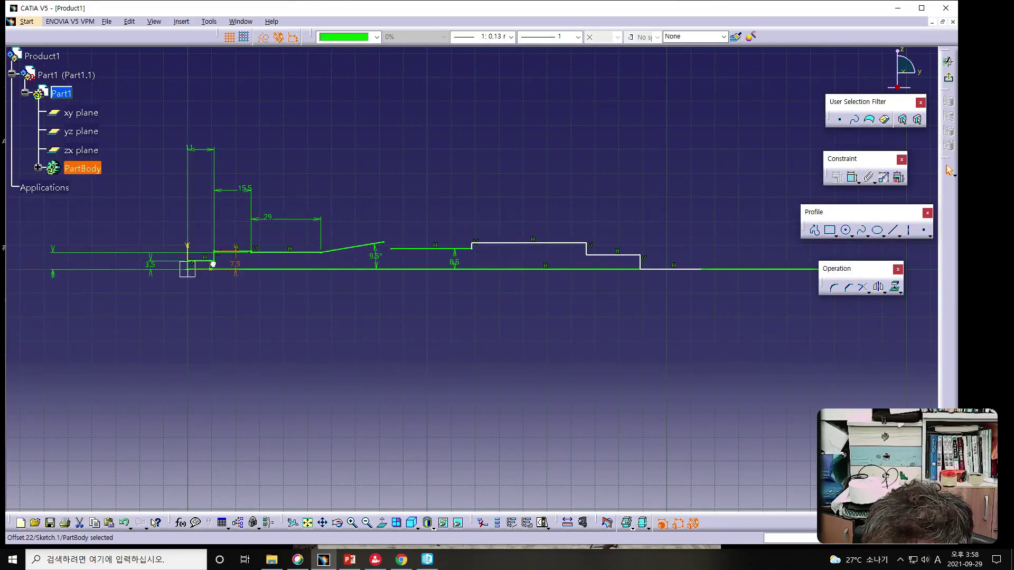
pyautogui.click(370, 319)
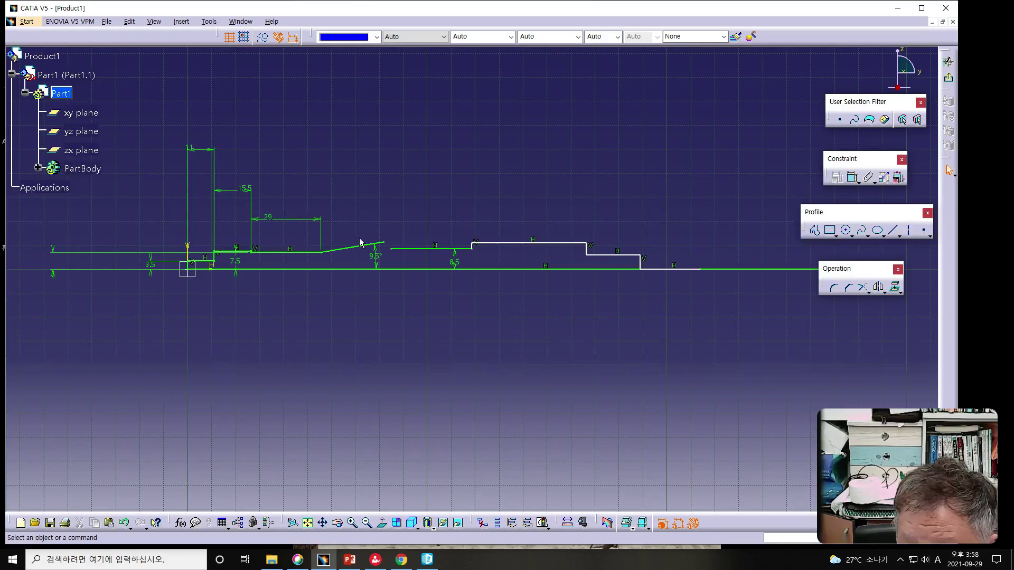
# - Try to dimension the distance from the slope's lower end to the last step's upper corner at 45 mm, and undo that value
pyautogui.click(325, 255)
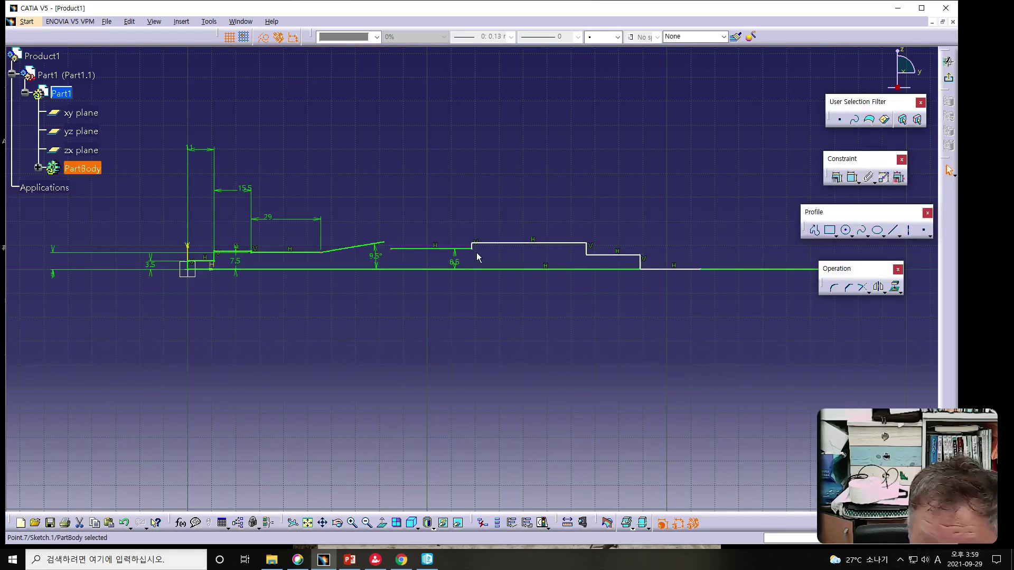
pyautogui.click(643, 259)
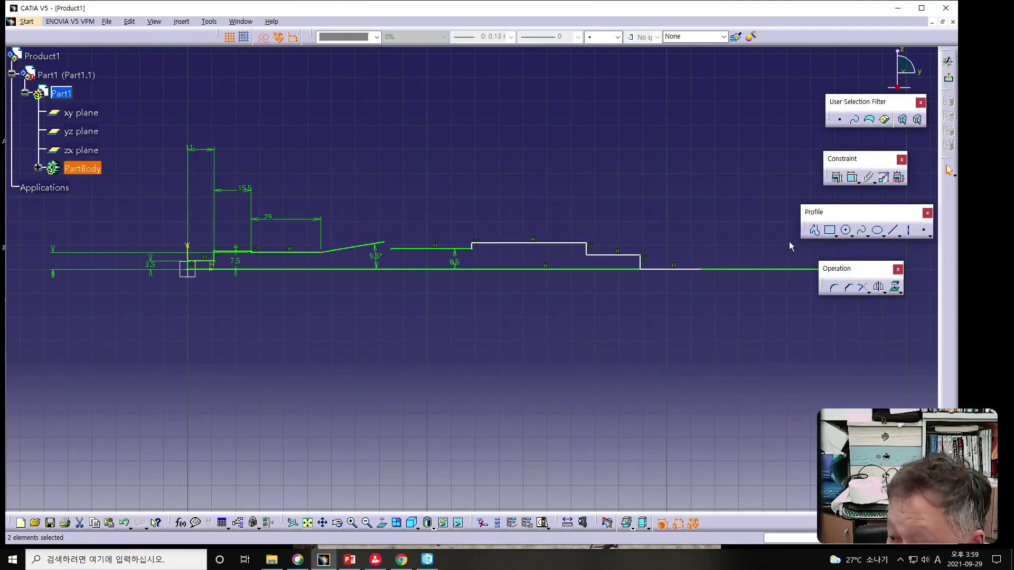
pyautogui.click(852, 178)
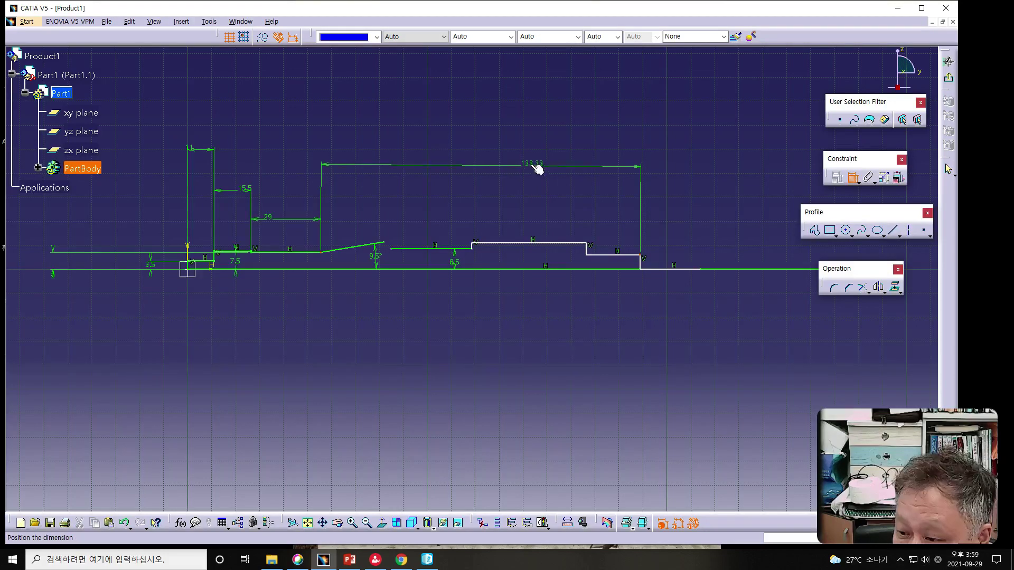
pyautogui.click(530, 163)
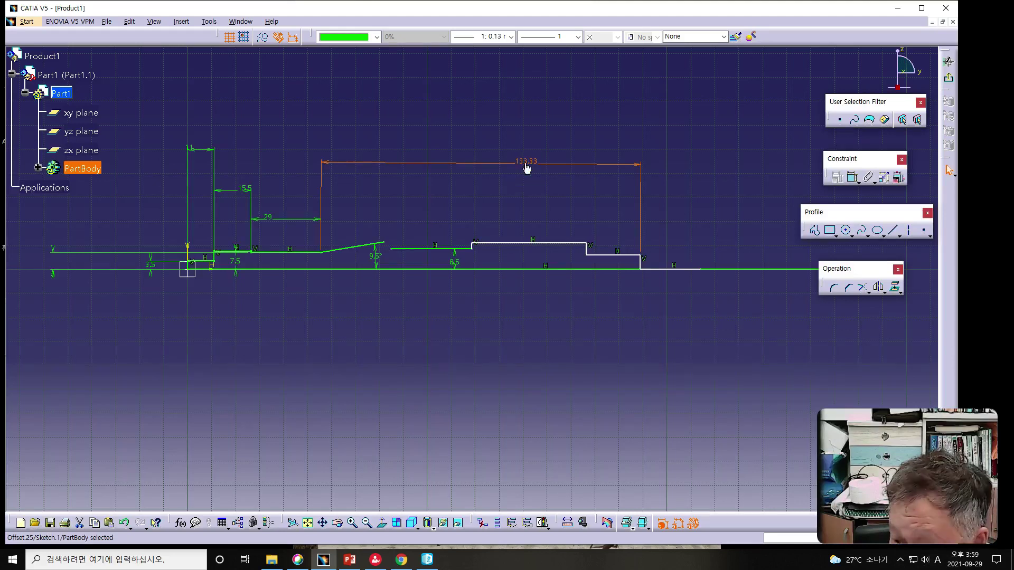
pyautogui.doubleClick(526, 165)
pyautogui.write('45')
pyautogui.press('Return')
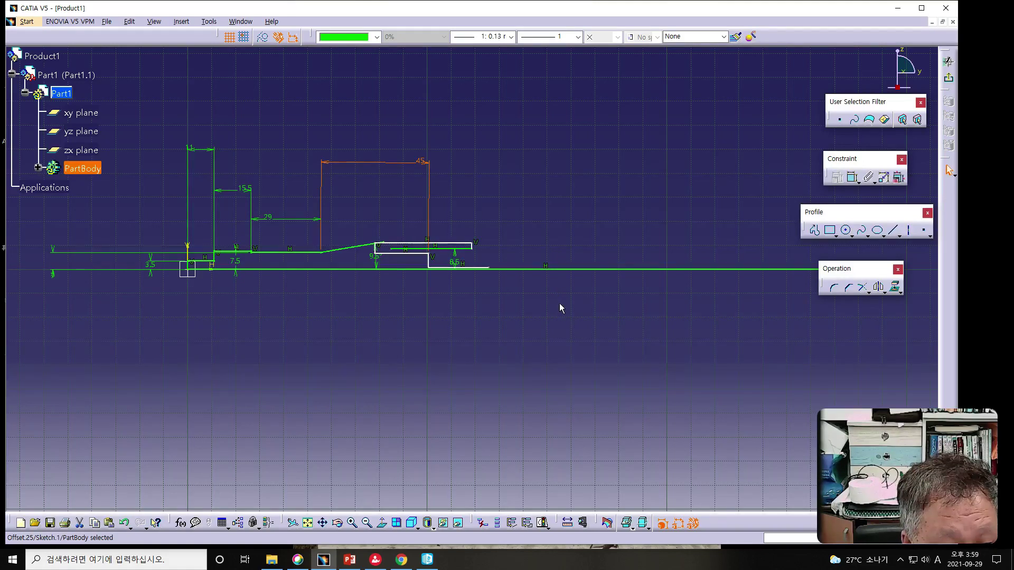
pyautogui.click(126, 524)
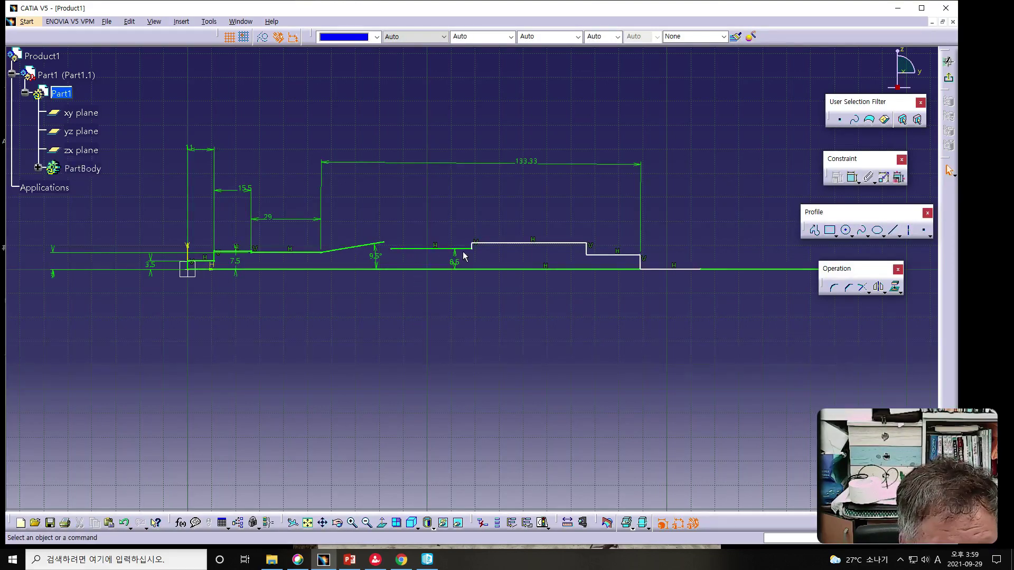
# - Dimension the length of the raised segment following the 8.5 mm high one and set it to 22 mm
pyautogui.click(527, 247)
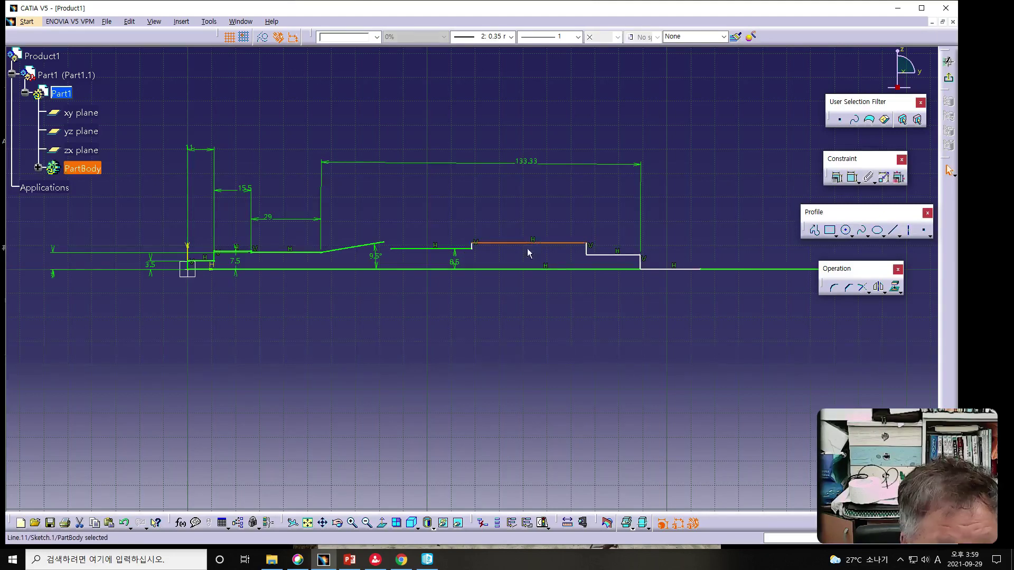
pyautogui.click(852, 179)
pyautogui.click(526, 207)
pyautogui.doubleClick(525, 206)
pyautogui.write('22')
pyautogui.press('Return')
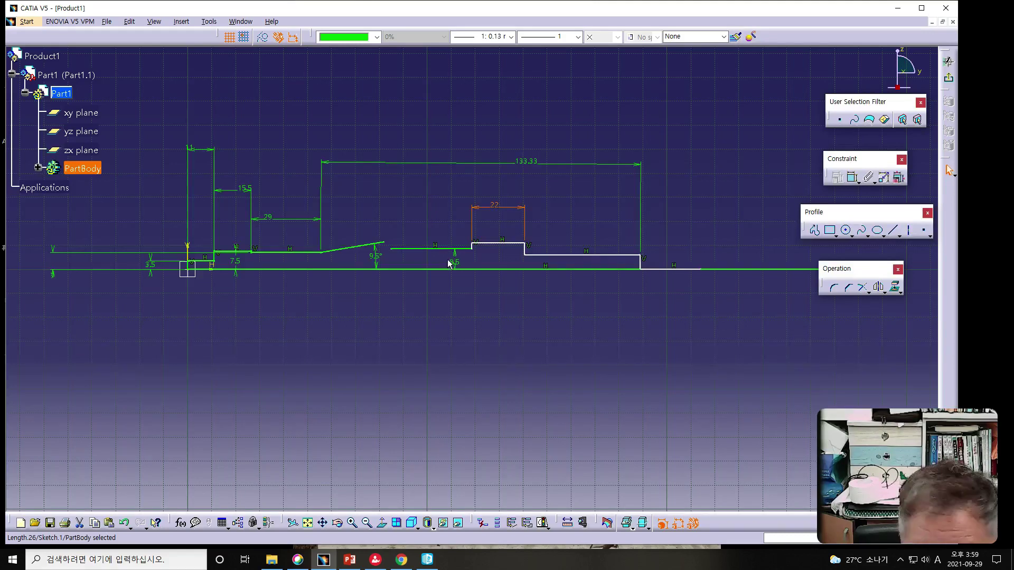
# - Dimension the height of the 22 mm long segment above the base line and set it to 8 mm
pyautogui.click(502, 244)
pyautogui.click(504, 271)
pyautogui.click(852, 179)
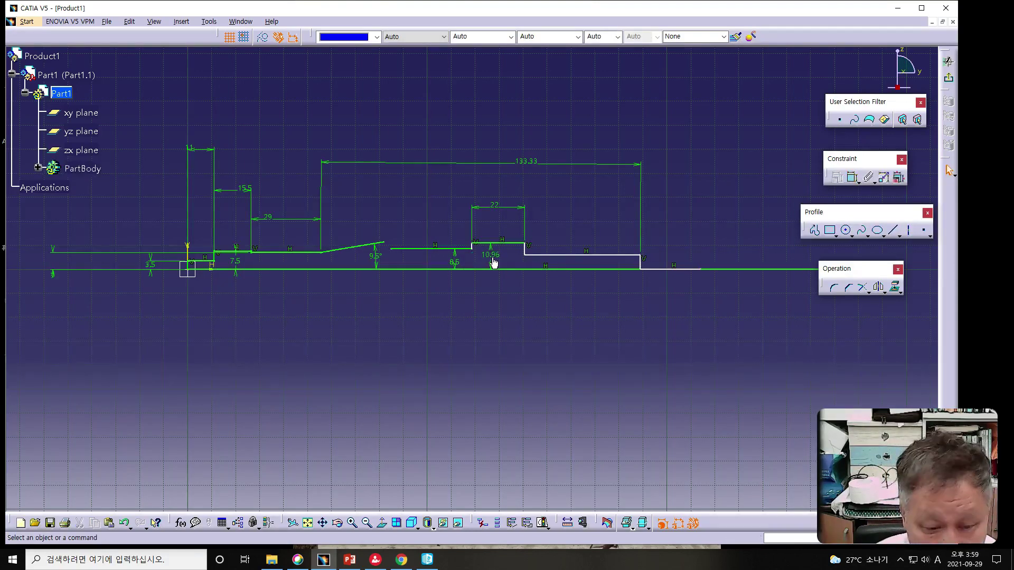
pyautogui.click(491, 262)
pyautogui.doubleClick(490, 255)
pyautogui.write('8')
pyautogui.press('Return')
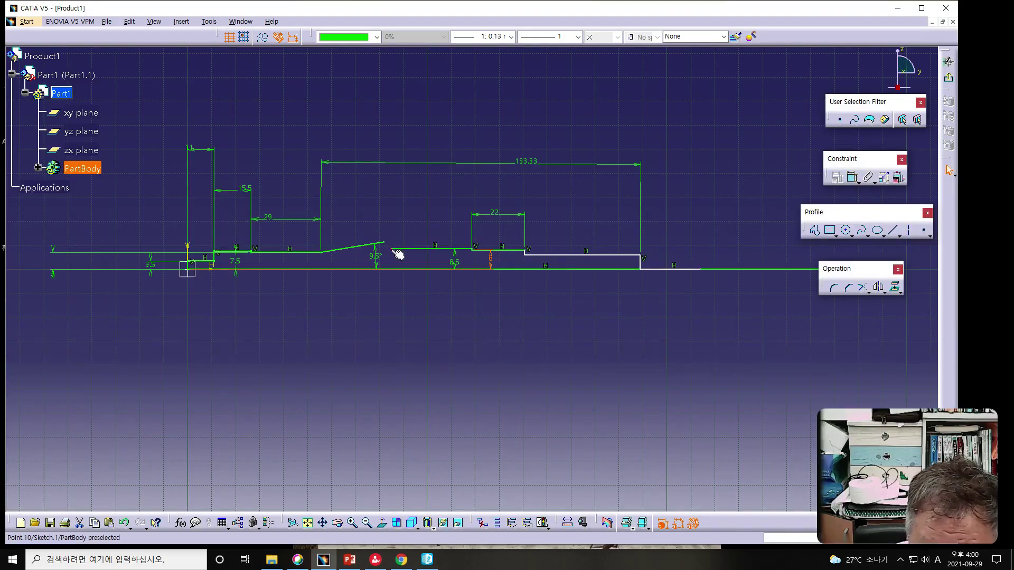
# - Change the 22 mm long segment's height above the base line to 9 mm
pyautogui.click(389, 270)
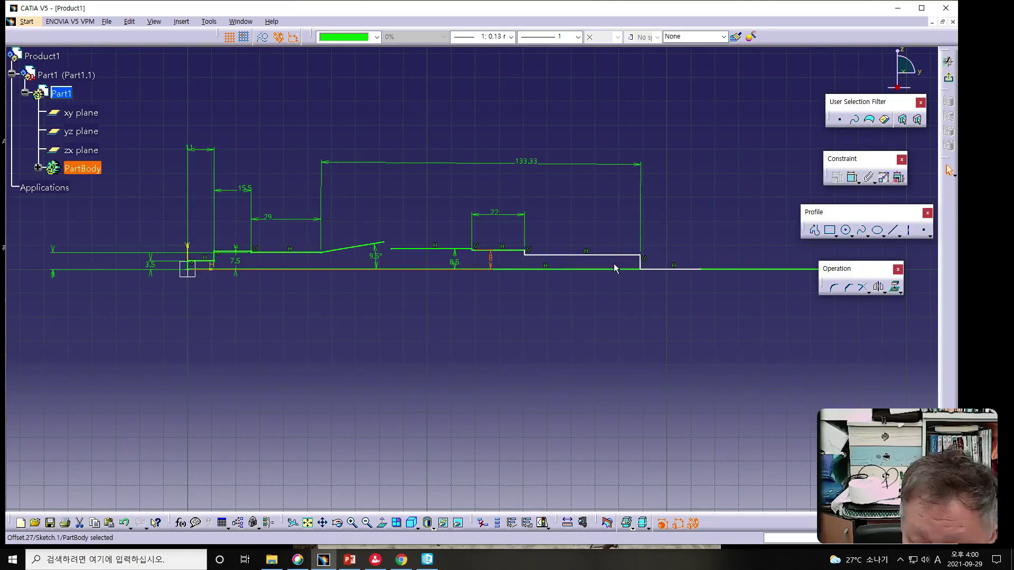
pyautogui.doubleClick(491, 258)
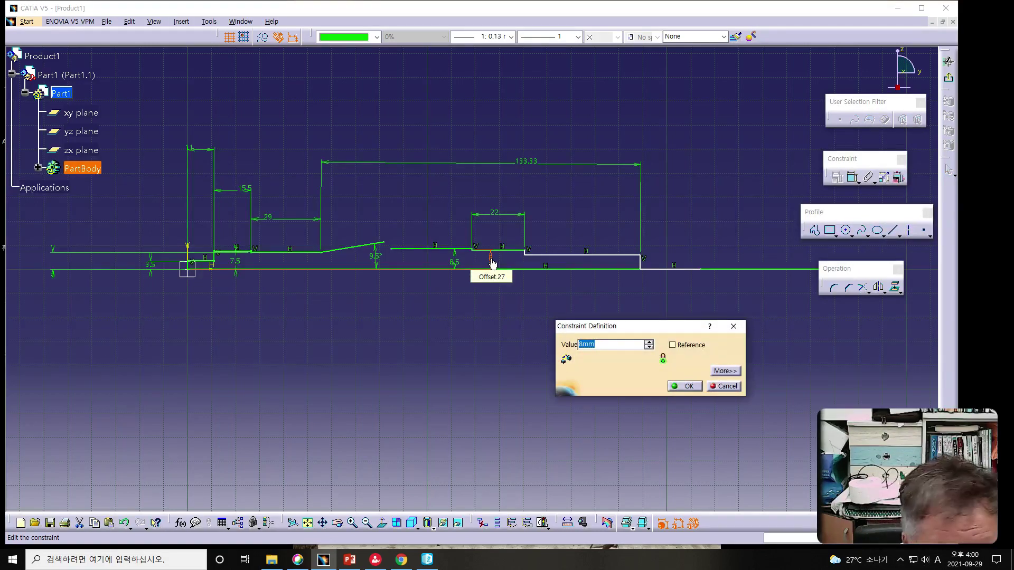
pyautogui.press('Return')
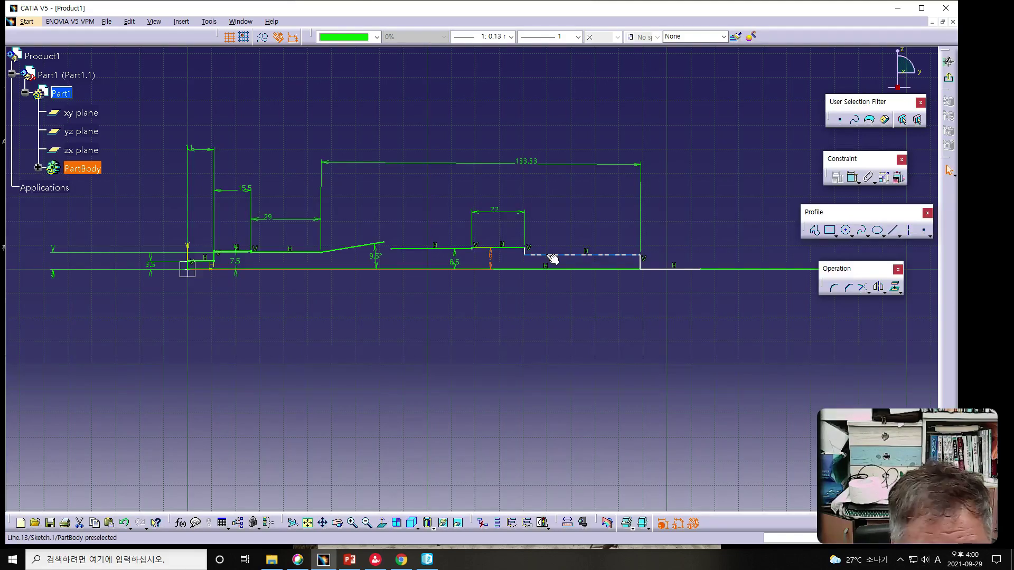
# - Try moving the last vertical step, and delete the distance dimension between the slope's lower end and that step
pyautogui.click(641, 263)
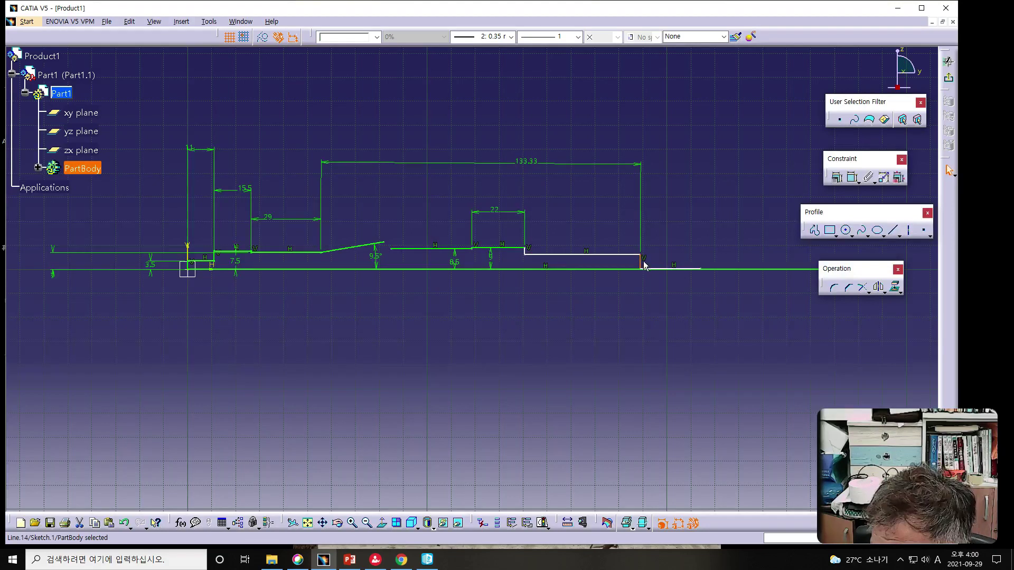
pyautogui.moveTo(642, 262); pyautogui.dragTo(599, 250)
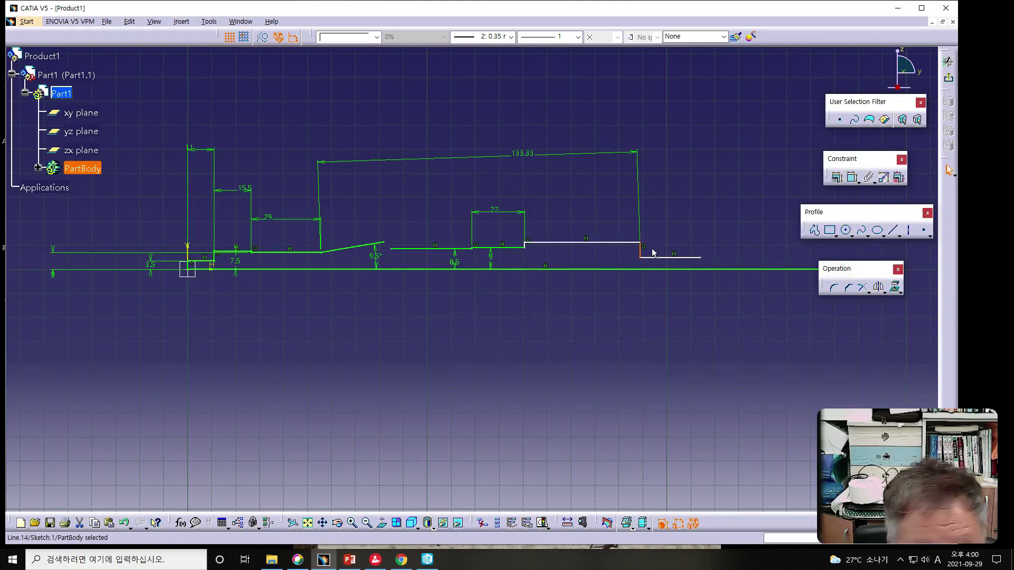
pyautogui.click(531, 154)
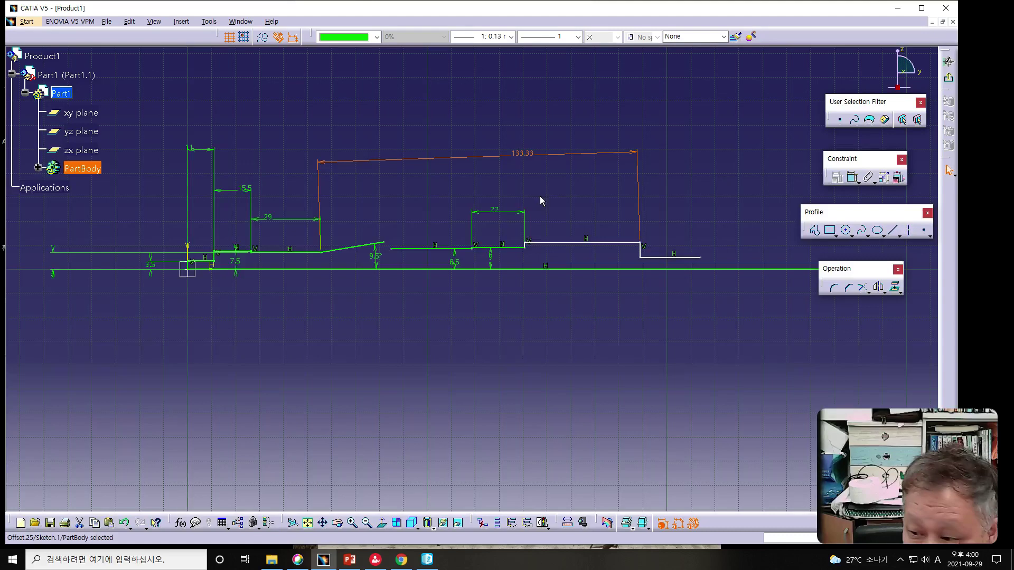
pyautogui.press('Delete')
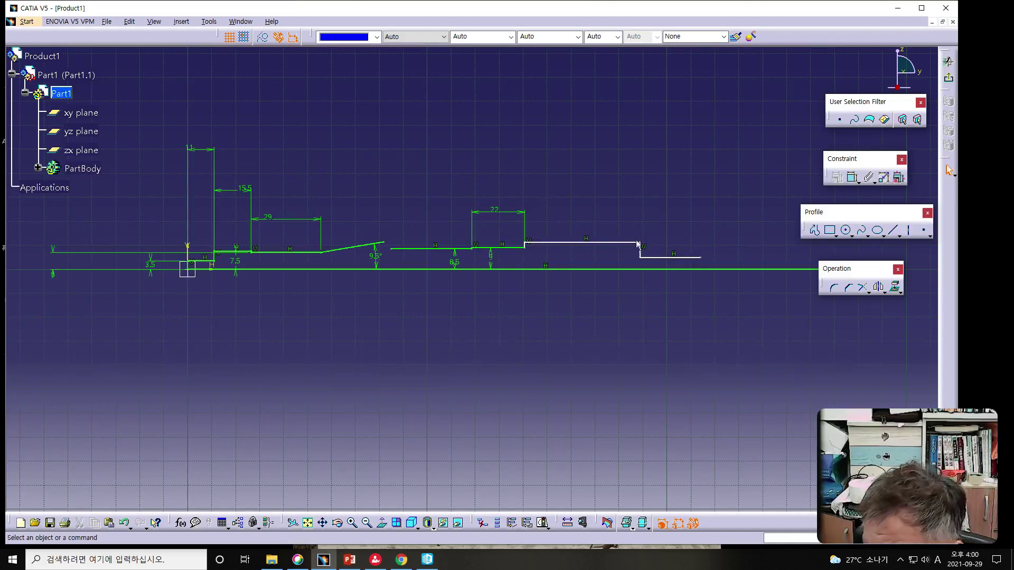
# - Move the last vertical step closer to the 22 mm long segment and raise the final horizontal segment above the base line
pyautogui.moveTo(640, 249)
pyautogui.mouseDown()
pyautogui.moveTo(601, 248)
pyautogui.moveTo(597, 259)
pyautogui.mouseUp()
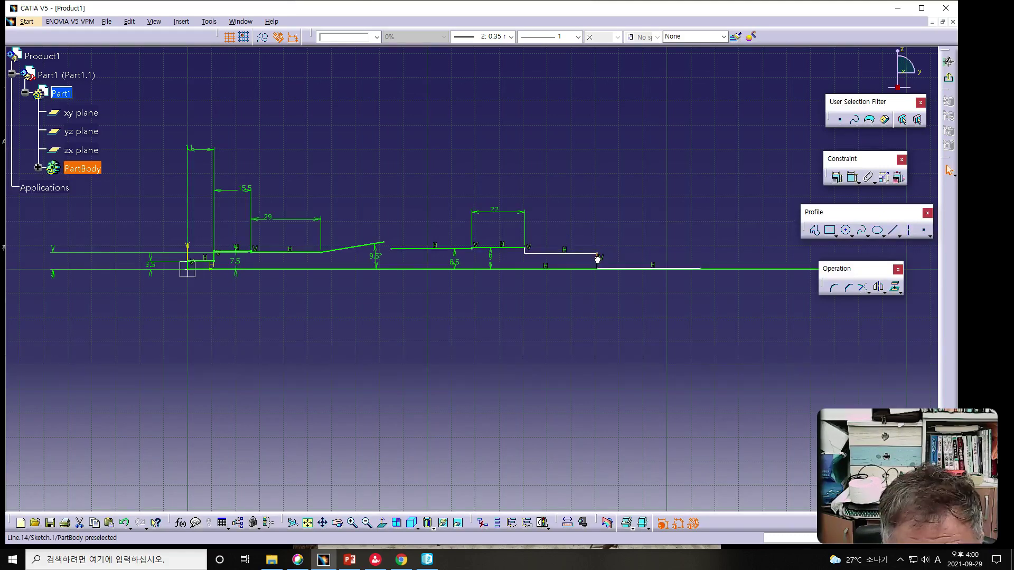
pyautogui.moveTo(602, 269); pyautogui.dragTo(605, 263)
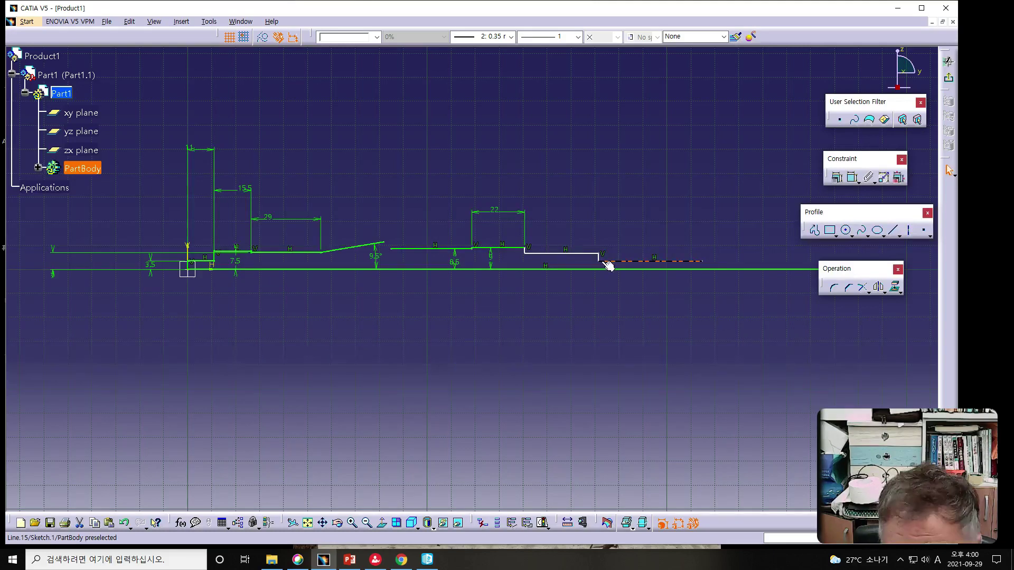
pyautogui.moveTo(598, 257); pyautogui.dragTo(557, 258)
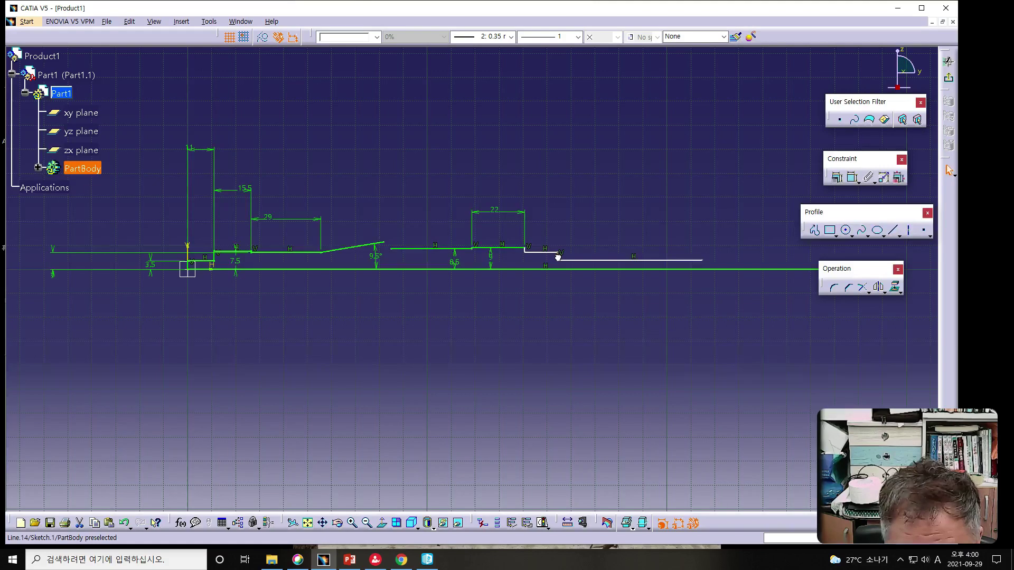
# - Shorten the final horizontal segment and pull the base line's free end back to just beyond it
pyautogui.moveTo(707, 262); pyautogui.dragTo(612, 260)
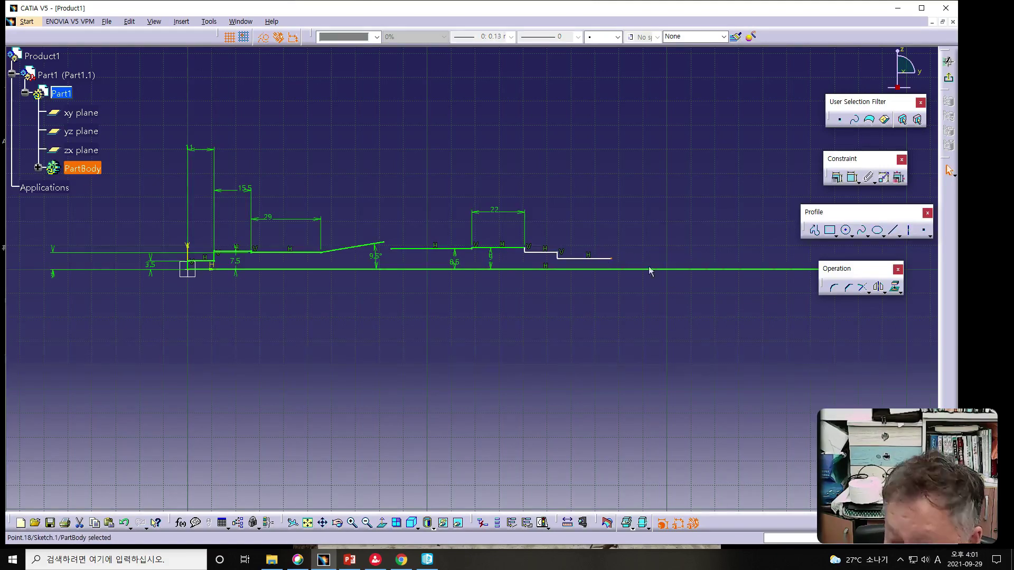
pyautogui.moveTo(747, 319); pyautogui.dragTo(646, 363, button='middle')
pyautogui.moveTo(786, 313); pyautogui.dragTo(481, 302)
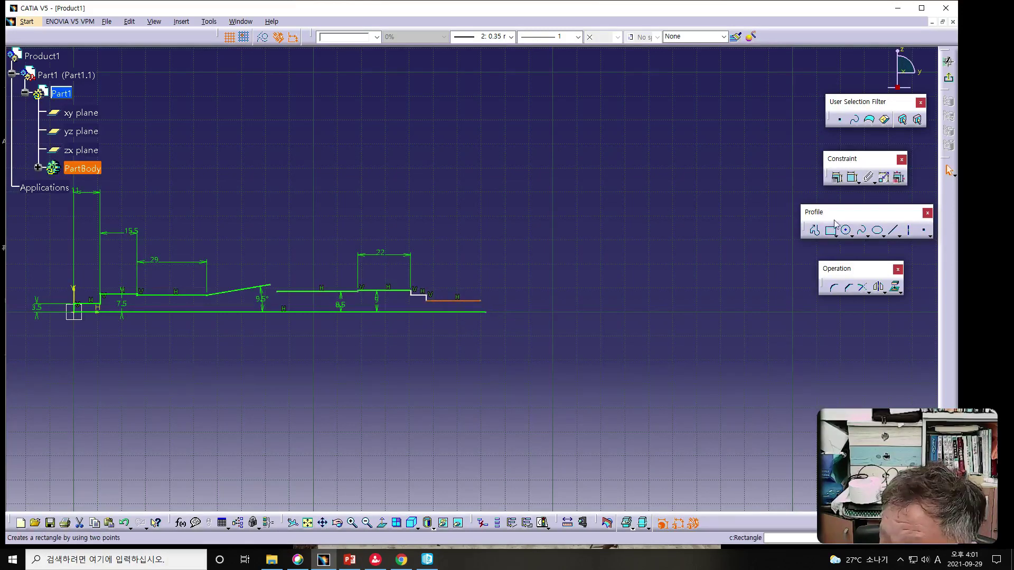
# - Dimension the length of the final horizontal segment and set it to 10 mm
pyautogui.click(853, 178)
pyautogui.click(519, 208)
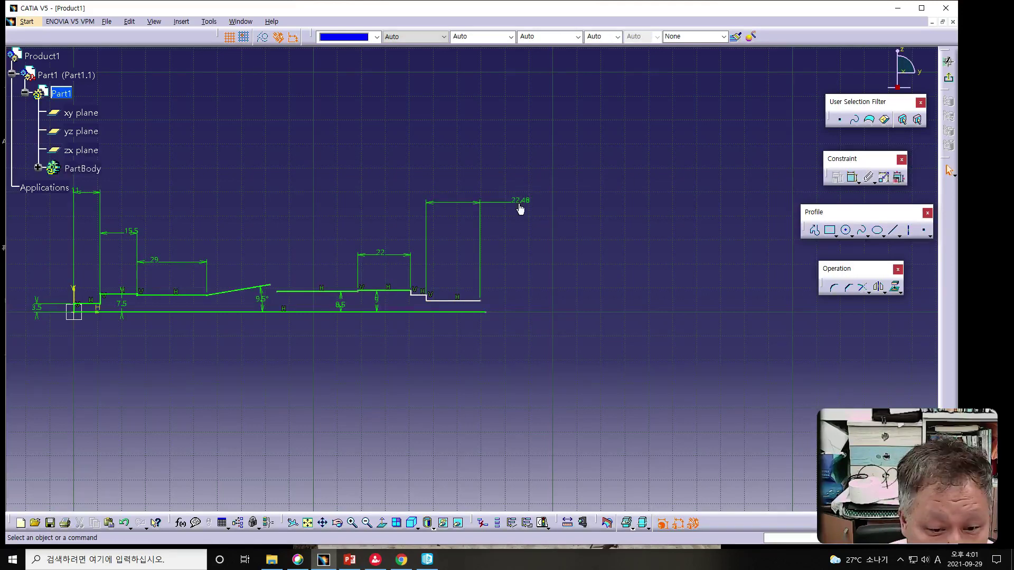
pyautogui.doubleClick(520, 201)
pyautogui.write('10')
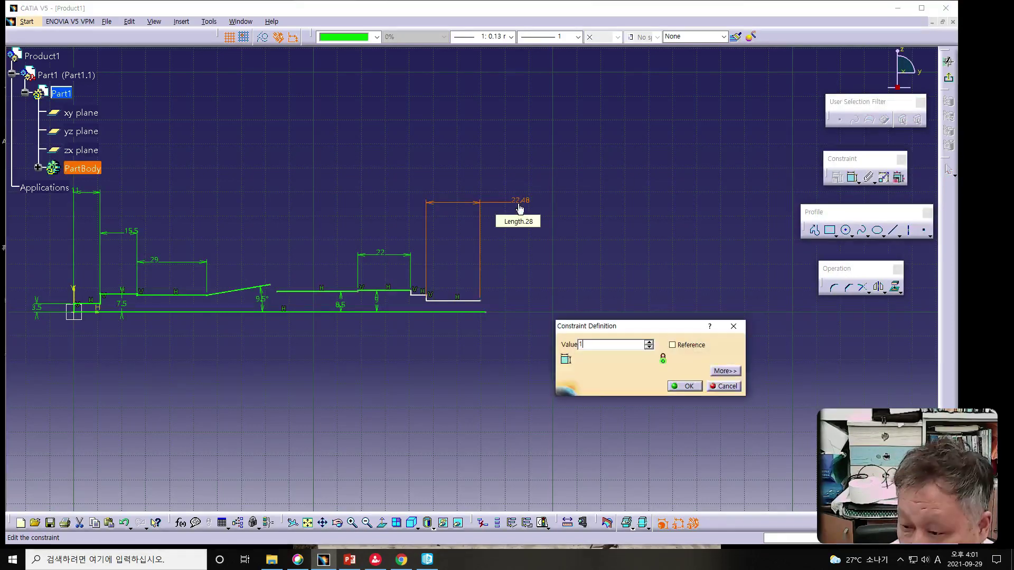
pyautogui.press('Return')
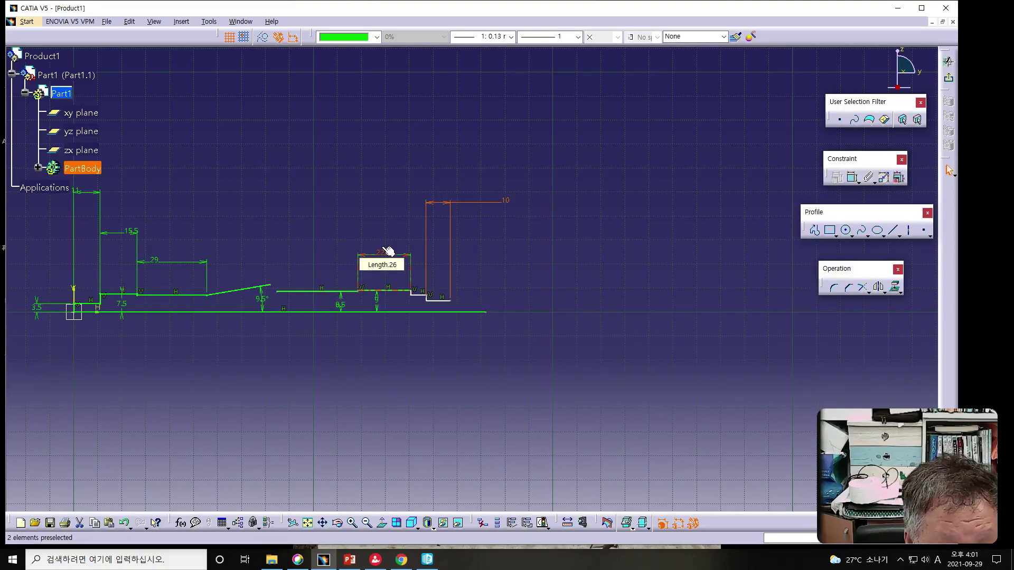
# - Dimension the horizontal distance from the slope's lower end to the far end of the 22 mm segment and set it to 45 mm
pyautogui.click(405, 292)
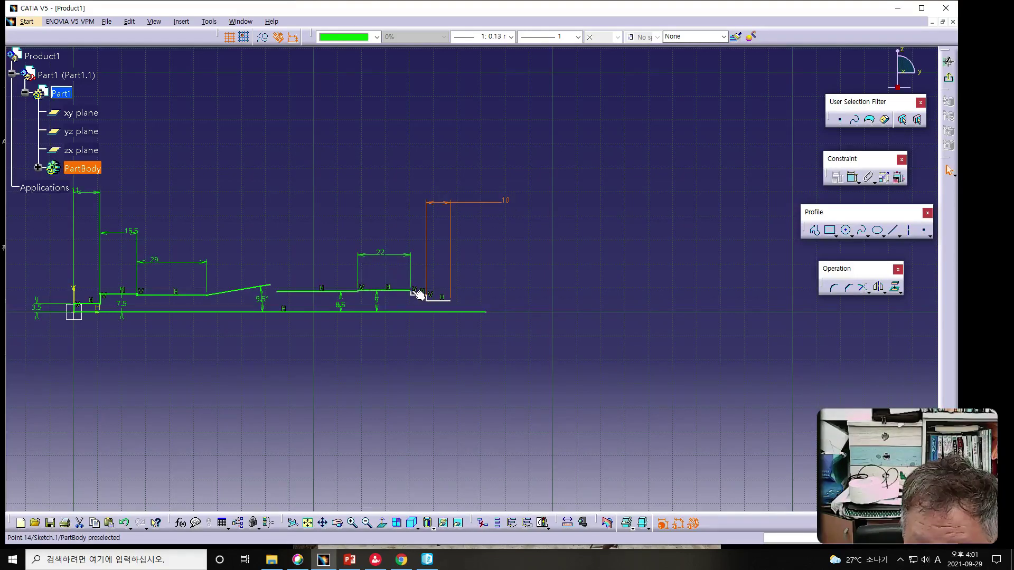
pyautogui.click(413, 292)
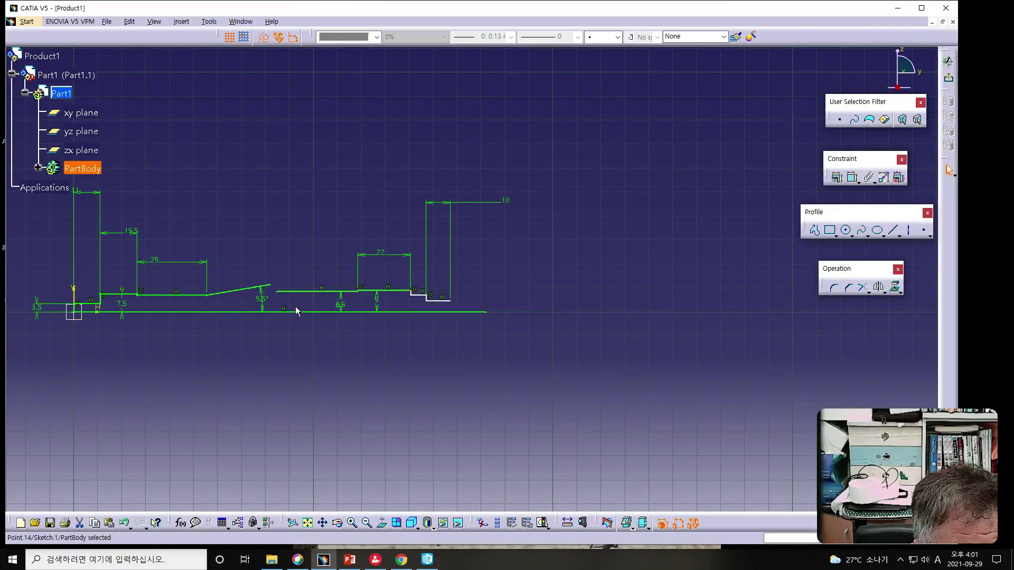
pyautogui.keyDown('ctrl'); pyautogui.click(208, 297); pyautogui.keyUp('ctrl')
pyautogui.click(852, 178)
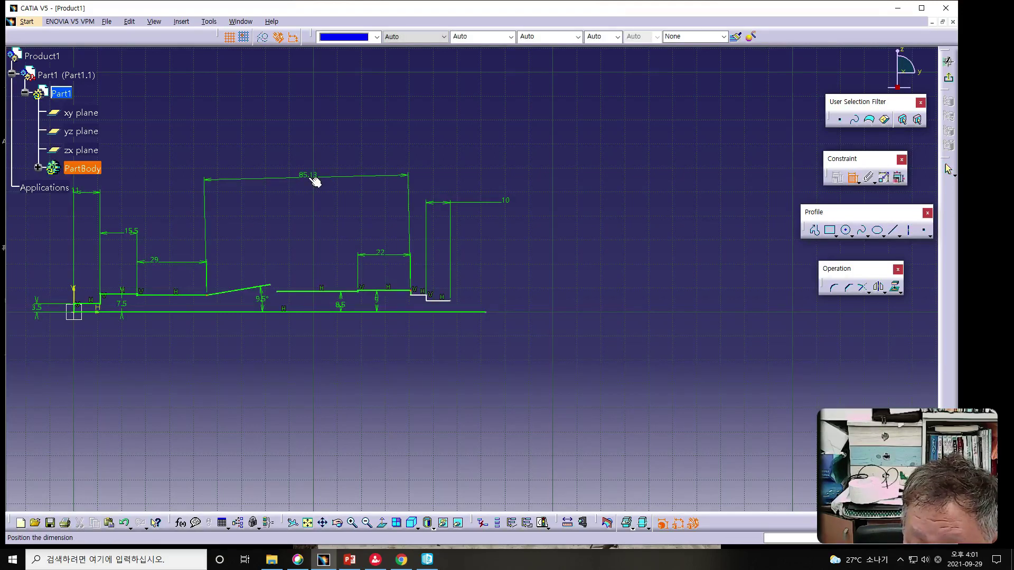
pyautogui.rightClick(315, 182)
pyautogui.click(336, 206)
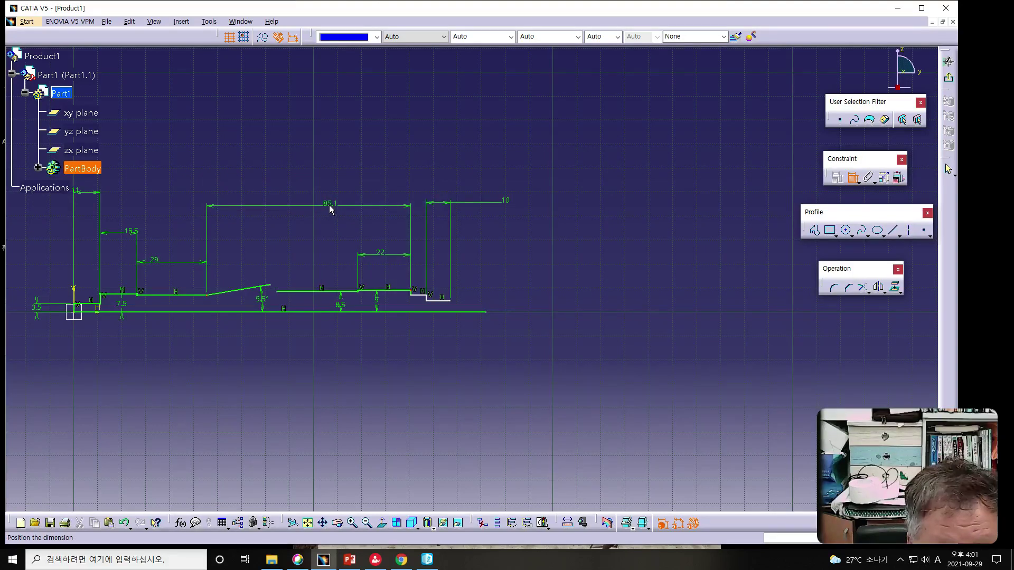
pyautogui.click(329, 208)
pyautogui.doubleClick(328, 205)
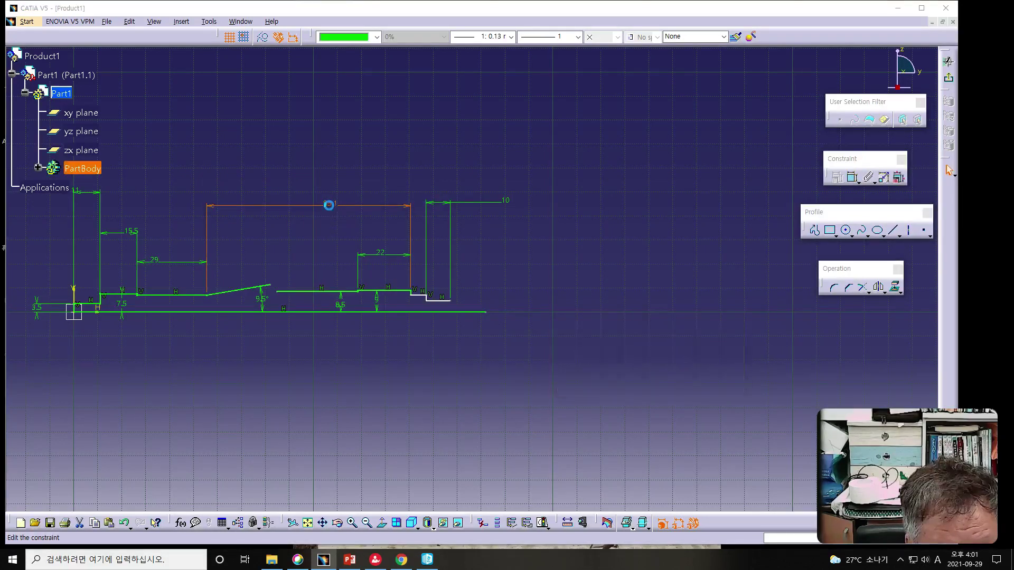
pyautogui.press('Return')
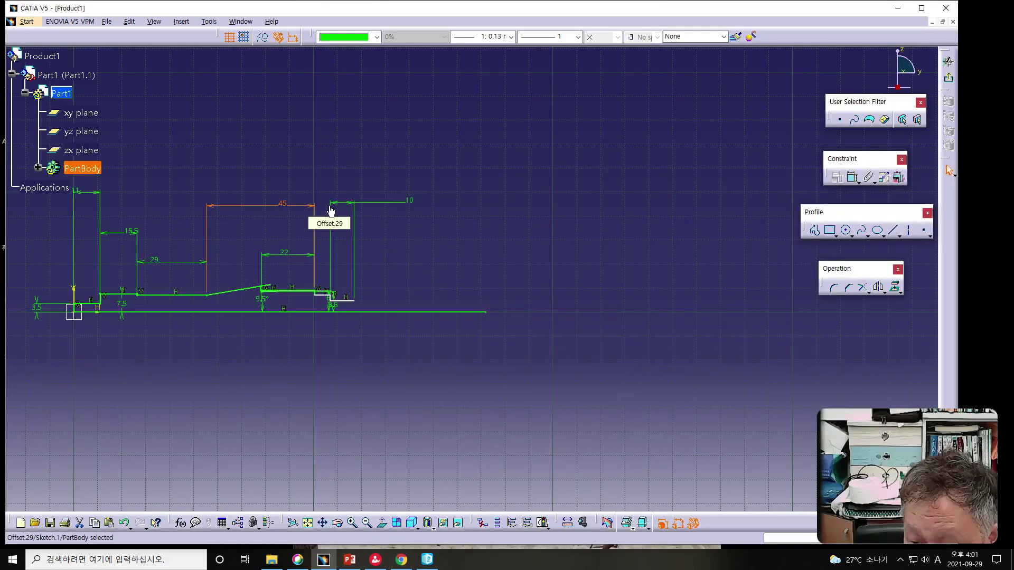
pyautogui.click(388, 373)
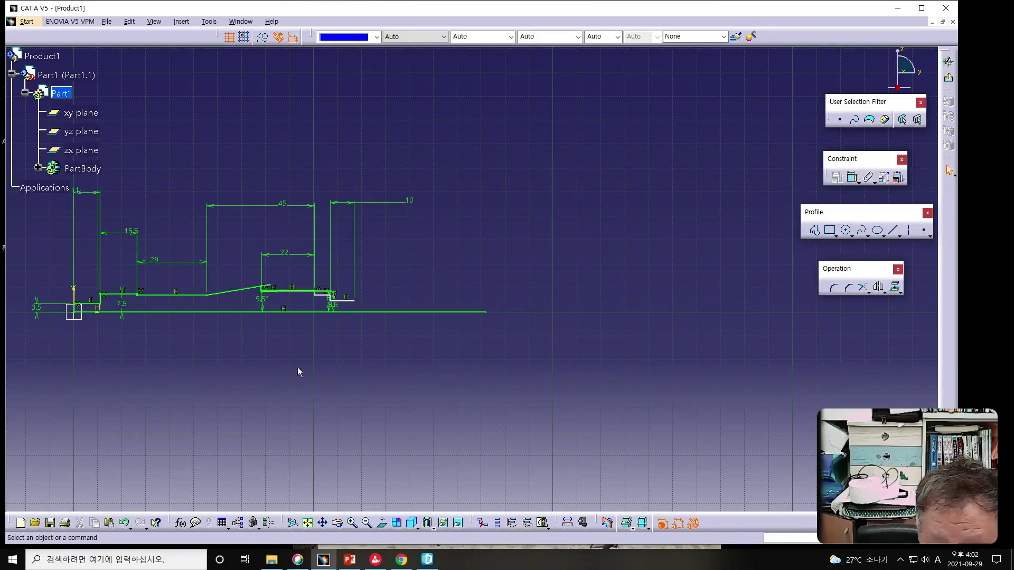
# - Dimension the horizontal distance between the first and last vertical steps of the profile and set it to 106.5 mm
pyautogui.moveTo(311, 391); pyautogui.dragTo(403, 392, button='middle')
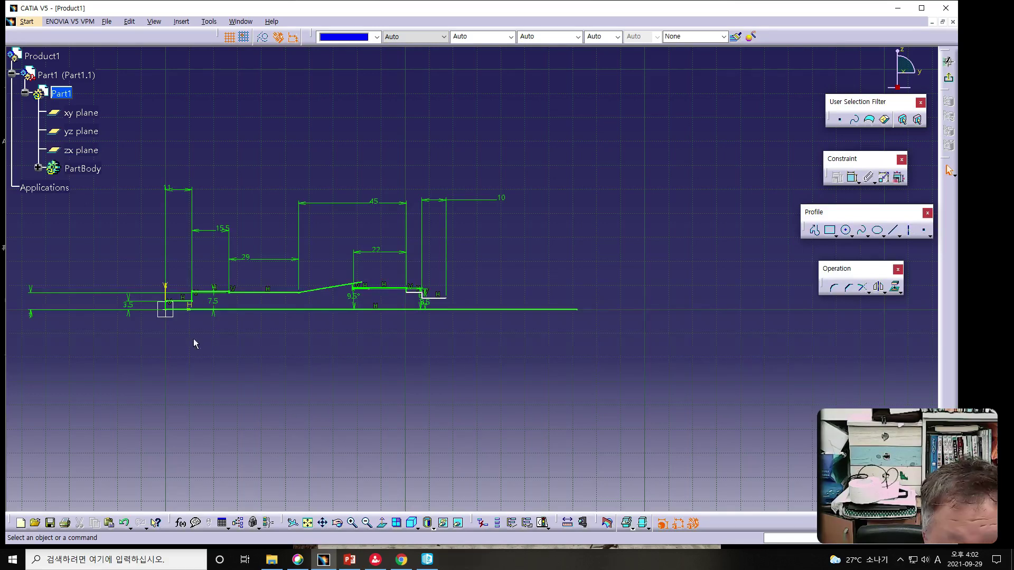
pyautogui.click(193, 296)
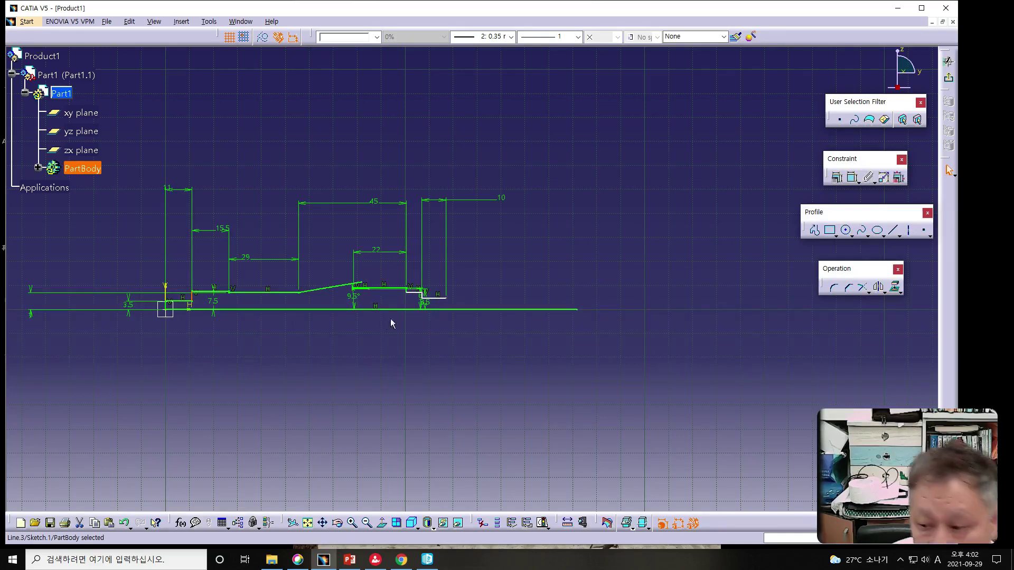
pyautogui.click(426, 297)
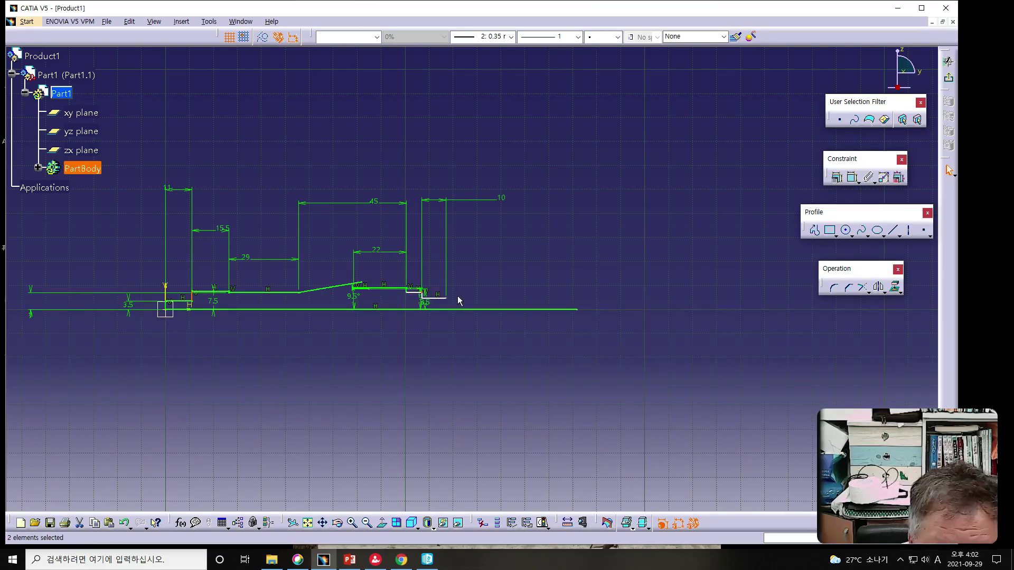
pyautogui.click(852, 177)
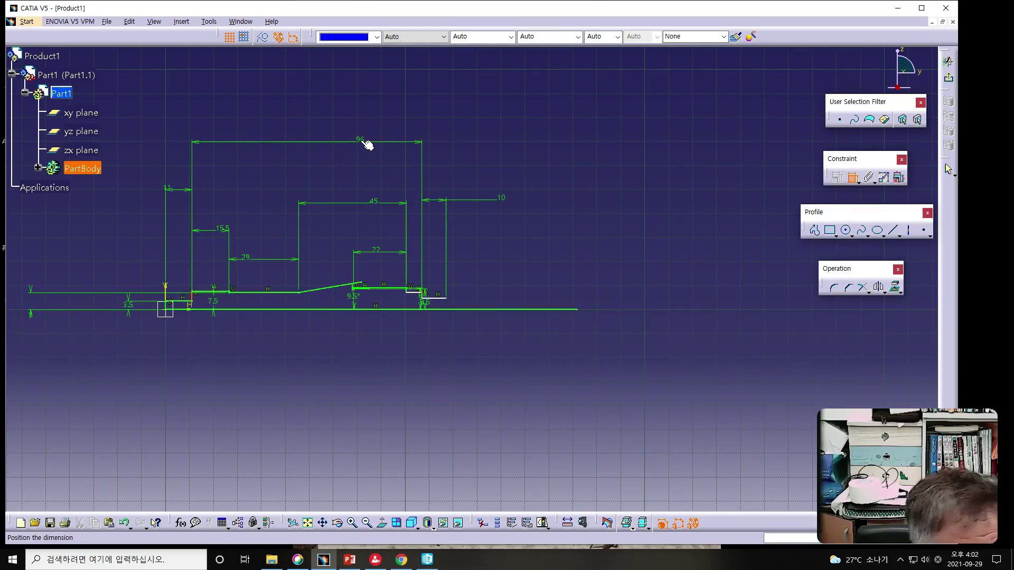
pyautogui.click(365, 144)
pyautogui.doubleClick(361, 143)
pyautogui.write('106.5')
pyautogui.press('Return')
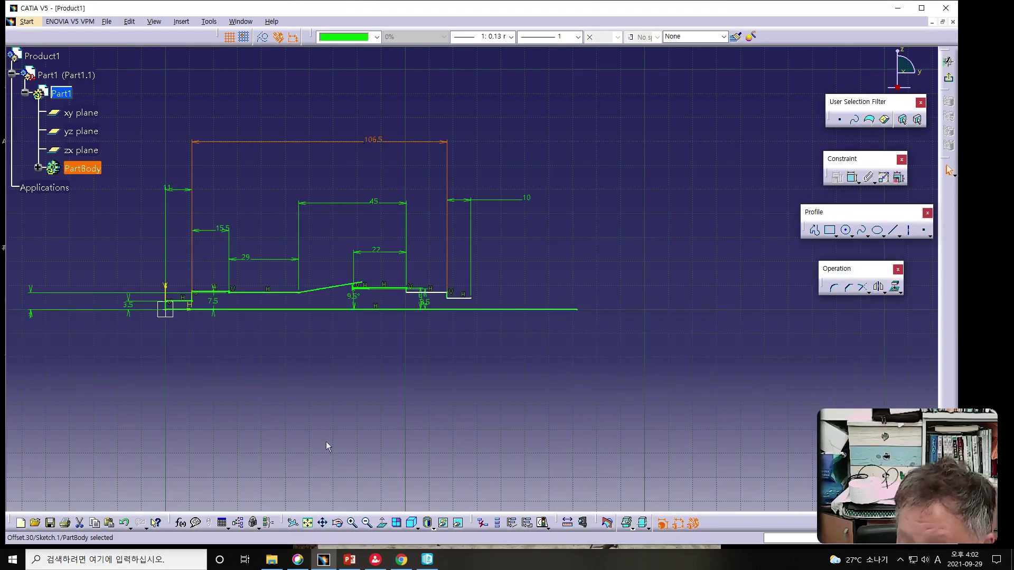
pyautogui.click(333, 386)
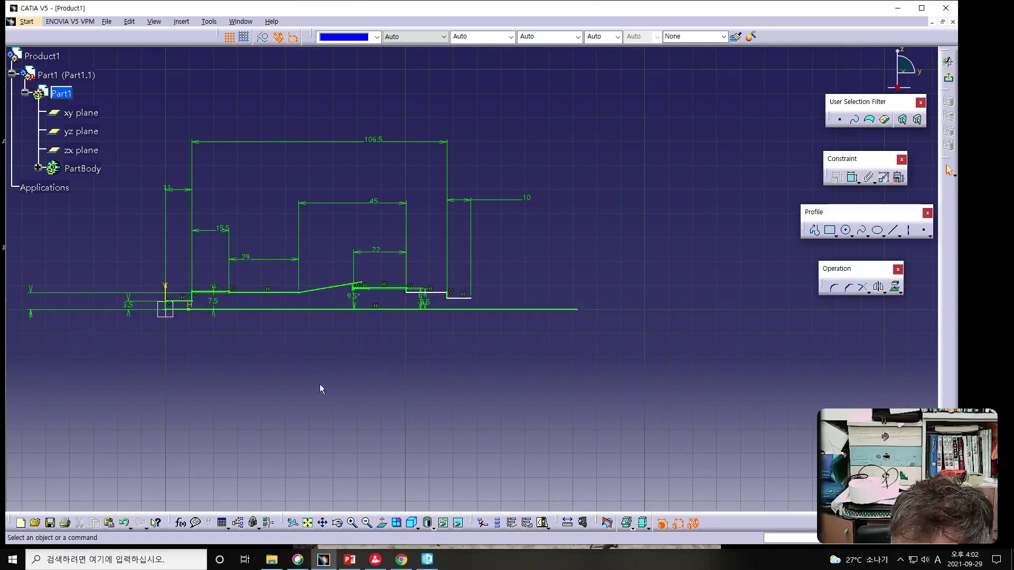
# - Shorten the base line so that it ends just past the final 10 mm segment
pyautogui.moveTo(578, 310); pyautogui.dragTo(477, 312)
pyautogui.click(477, 313)
pyautogui.moveTo(325, 382)
pyautogui.keyDown('ctrl'); pyautogui.mouseDown(button='middle')
pyautogui.moveTo(389, 369)
pyautogui.moveTo(514, 412)
pyautogui.moveTo(442, 368)
pyautogui.moveTo(414, 373)
pyautogui.moveTo(409, 399)
pyautogui.moveTo(421, 349)
pyautogui.moveTo(468, 379)
pyautogui.mouseUp(button='middle'); pyautogui.keyUp('ctrl')
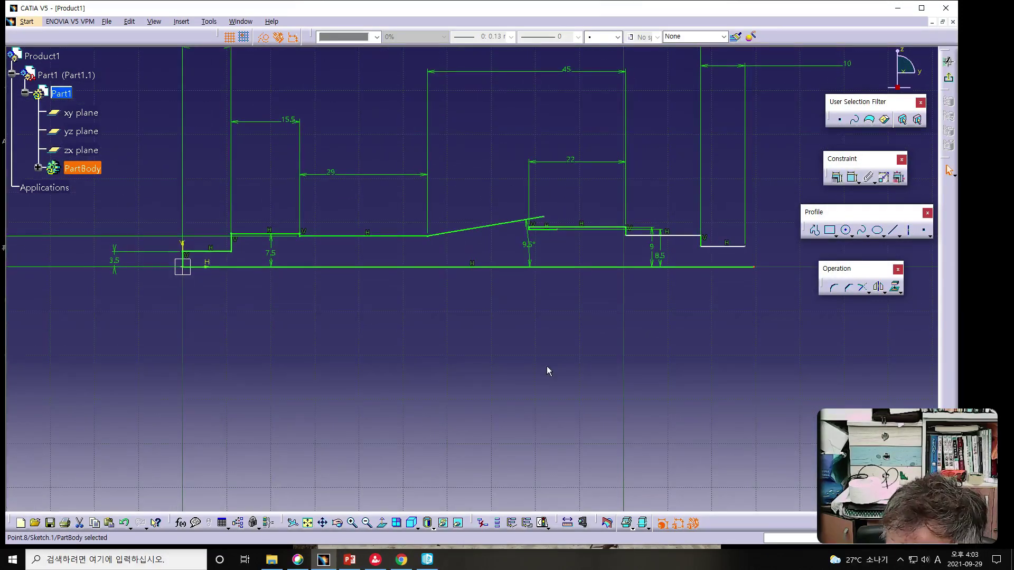
# - Shorten the sloped line and extend the free end of the 8.5 mm high segment until it lies close to the slope's upper end
pyautogui.moveTo(581, 365); pyautogui.dragTo(541, 385, button='middle')
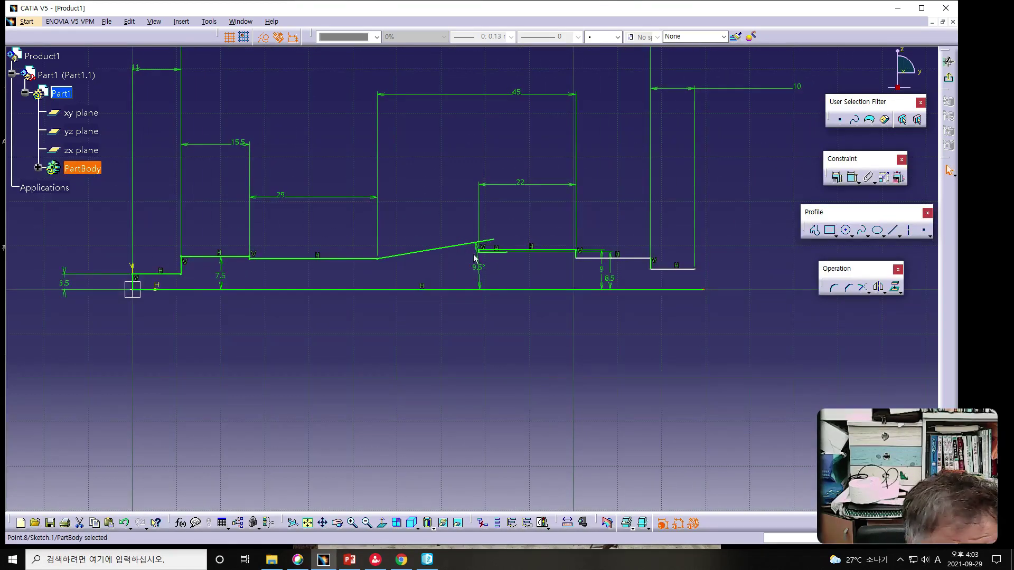
pyautogui.moveTo(488, 241); pyautogui.dragTo(428, 245)
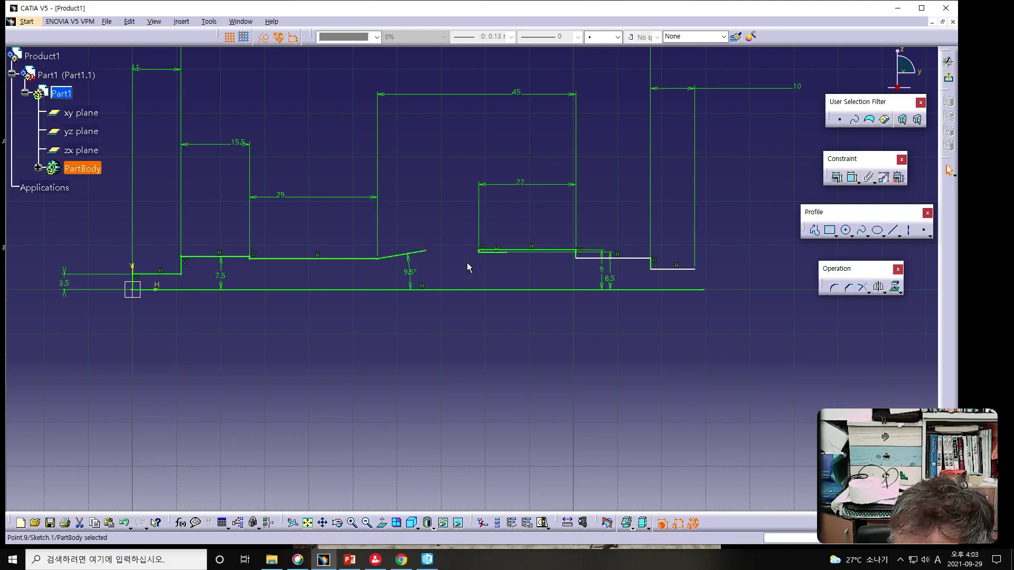
pyautogui.moveTo(497, 253); pyautogui.dragTo(432, 255)
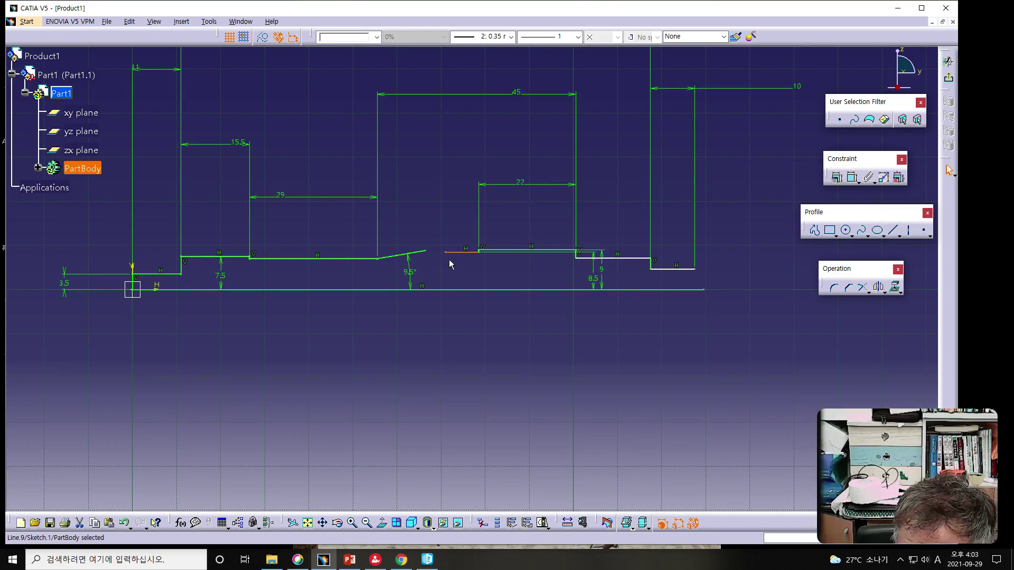
pyautogui.click(450, 265)
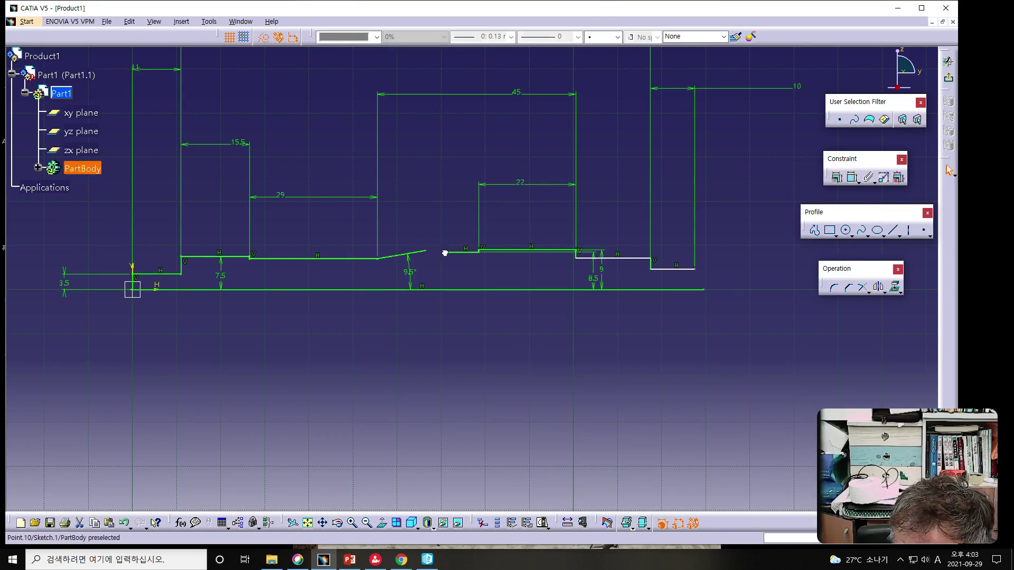
pyautogui.moveTo(439, 252); pyautogui.dragTo(431, 252)
# - Join the slope's upper end to the free end of the 8.5 mm high segment with a coincidence constraint
pyautogui.keyDown('ctrl'); pyautogui.click(426, 251); pyautogui.keyUp('ctrl')
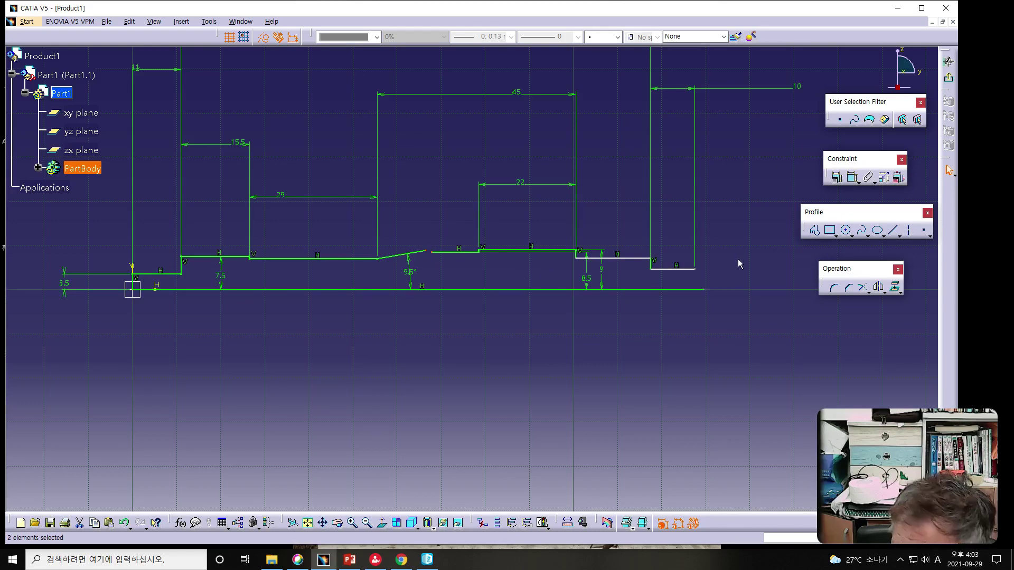
pyautogui.click(838, 179)
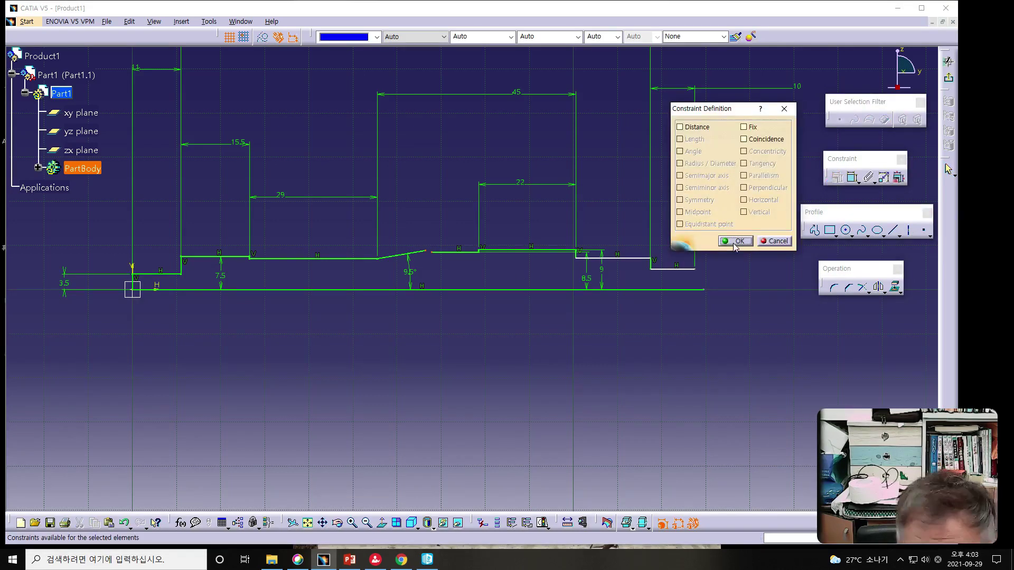
pyautogui.click(743, 139)
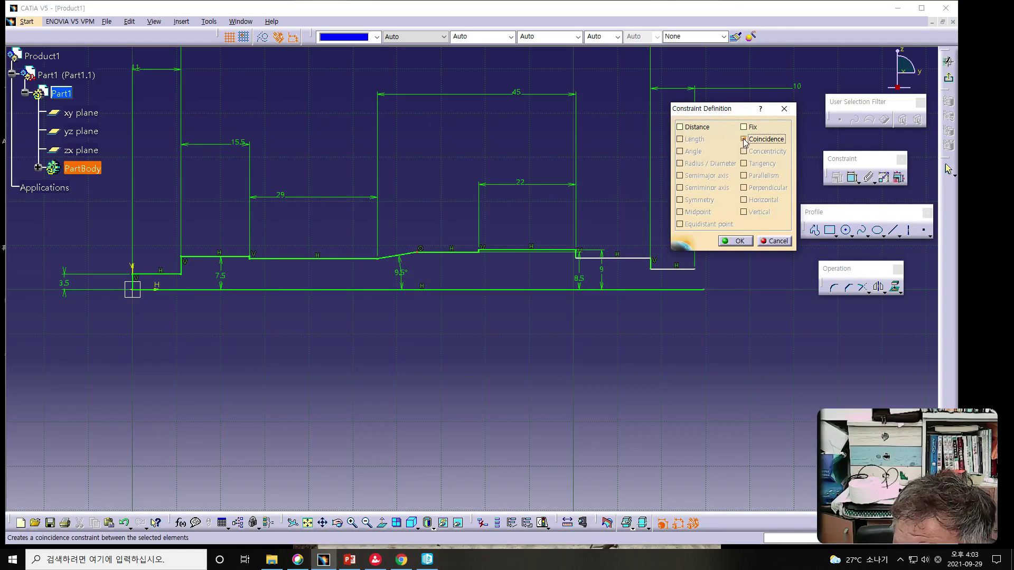
pyautogui.click(739, 241)
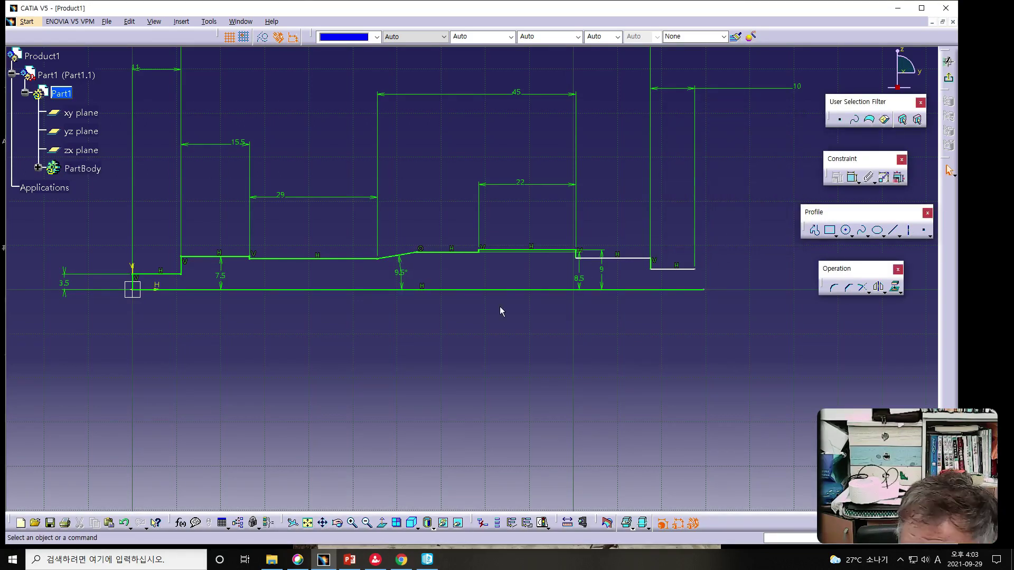
pyautogui.click(569, 289)
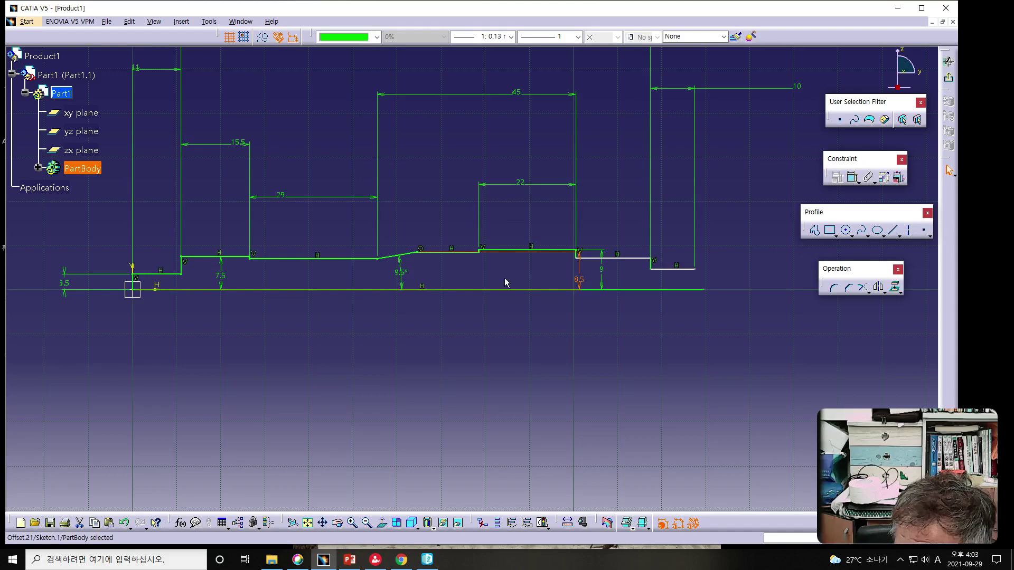
pyautogui.click(585, 284)
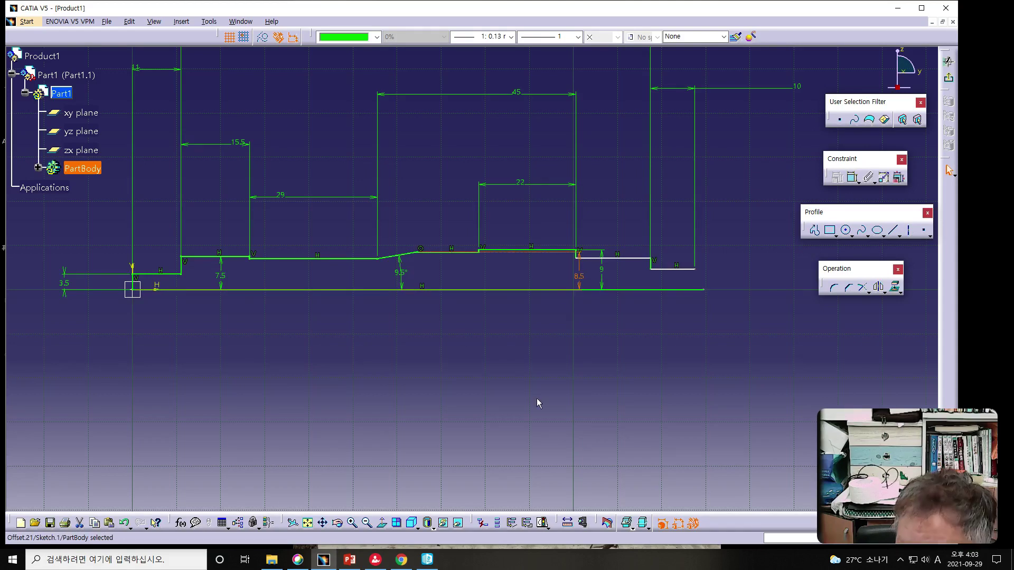
pyautogui.click(459, 336)
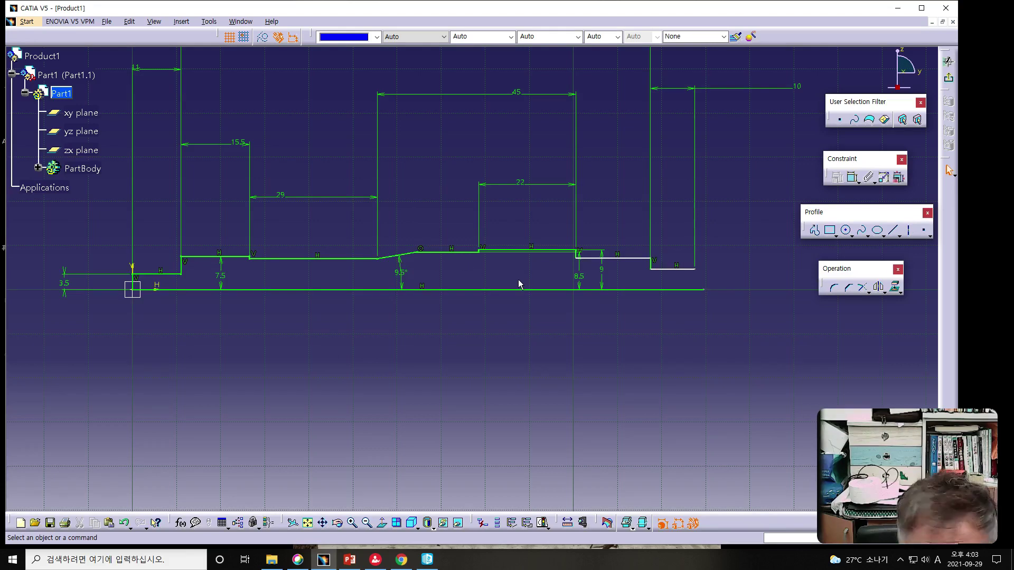
pyautogui.click(602, 275)
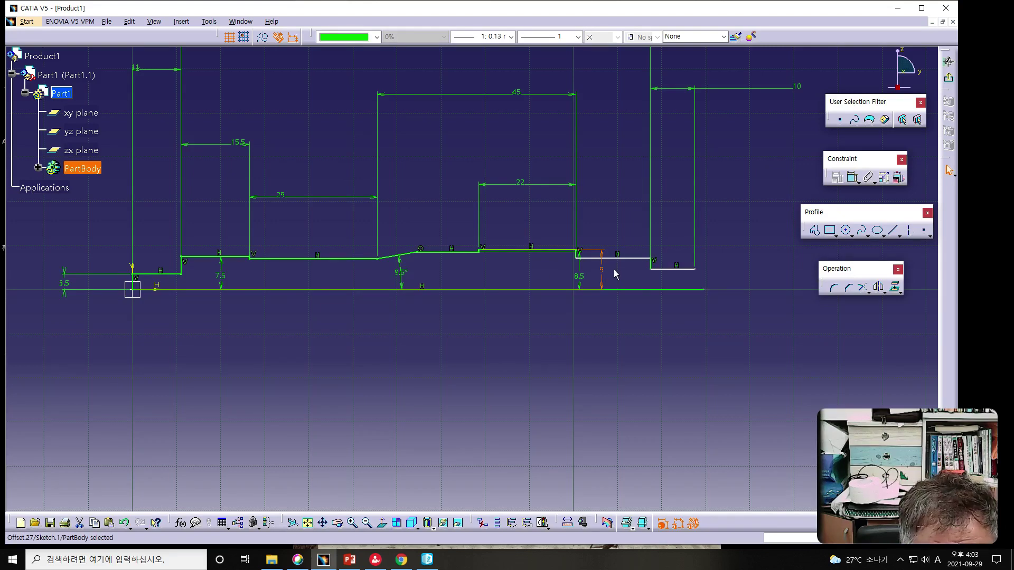
pyautogui.click(626, 259)
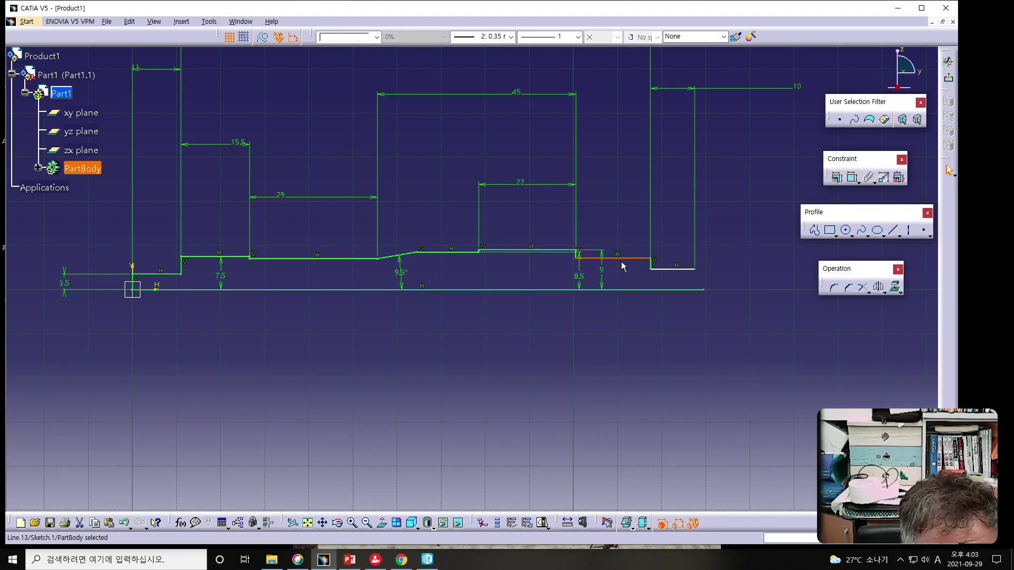
pyautogui.click(617, 288)
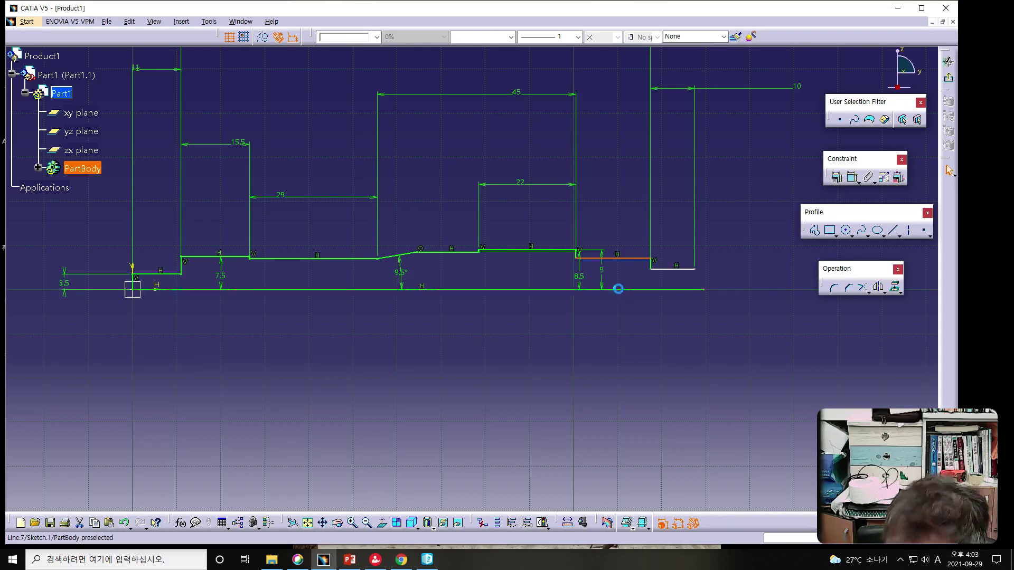
pyautogui.click(852, 177)
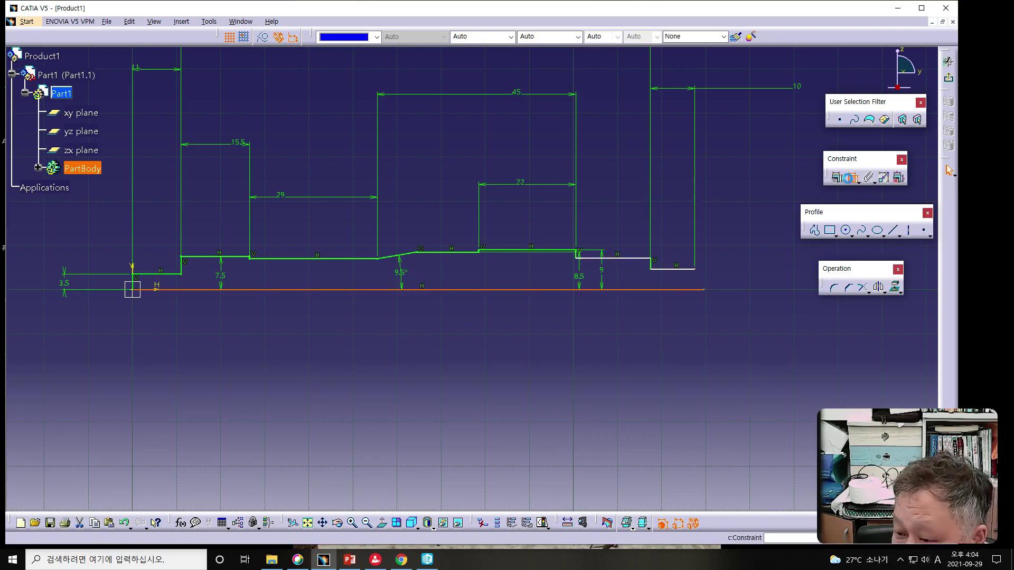
pyautogui.press('Escape')
# - Dimension the height of the horizontal segment just before the final 10 mm segment from the base line and set it to 4.5 mm
pyautogui.keyDown('ctrl'); pyautogui.click(628, 258); pyautogui.keyUp('ctrl')
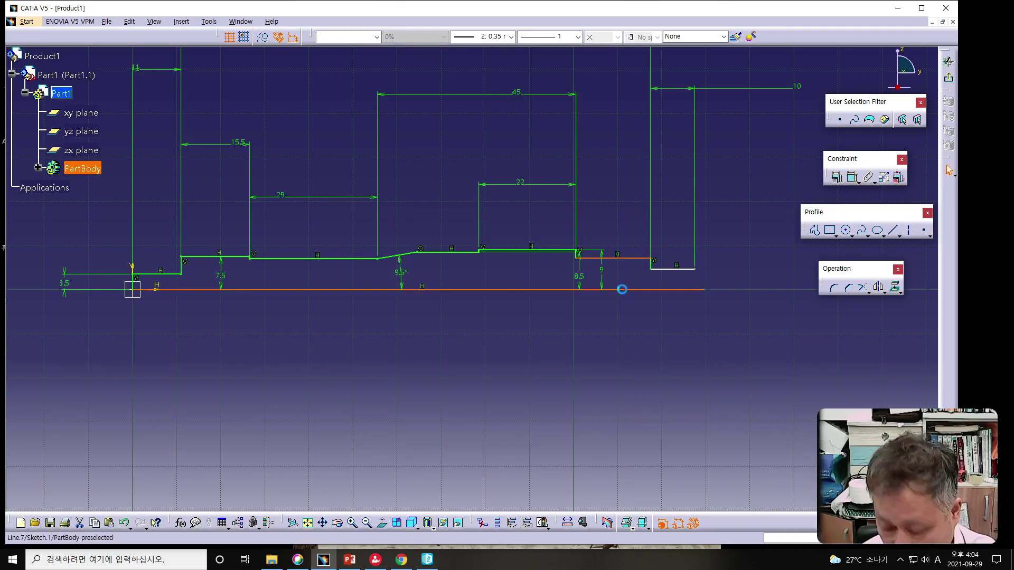
pyautogui.click(852, 177)
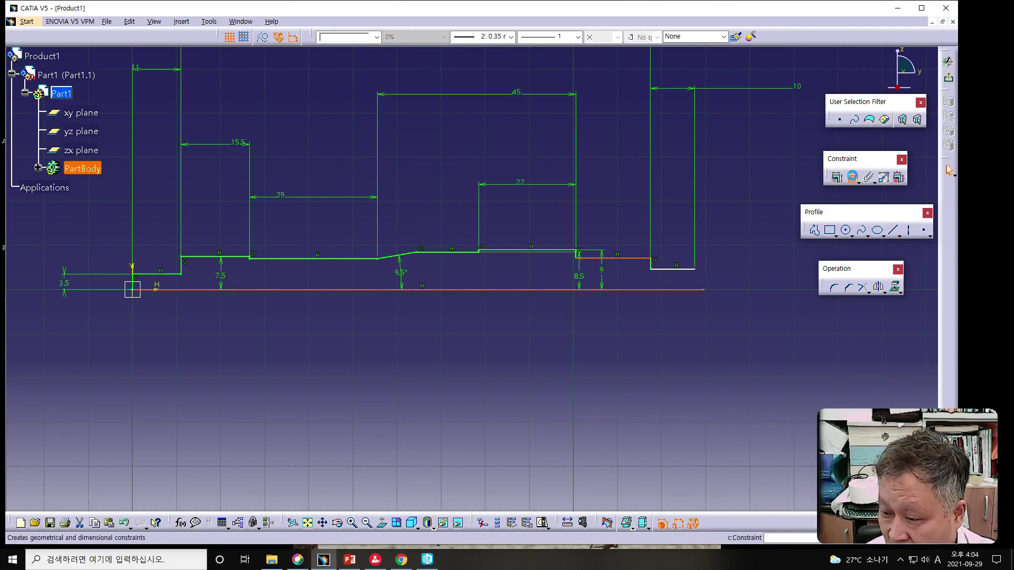
pyautogui.click(739, 282)
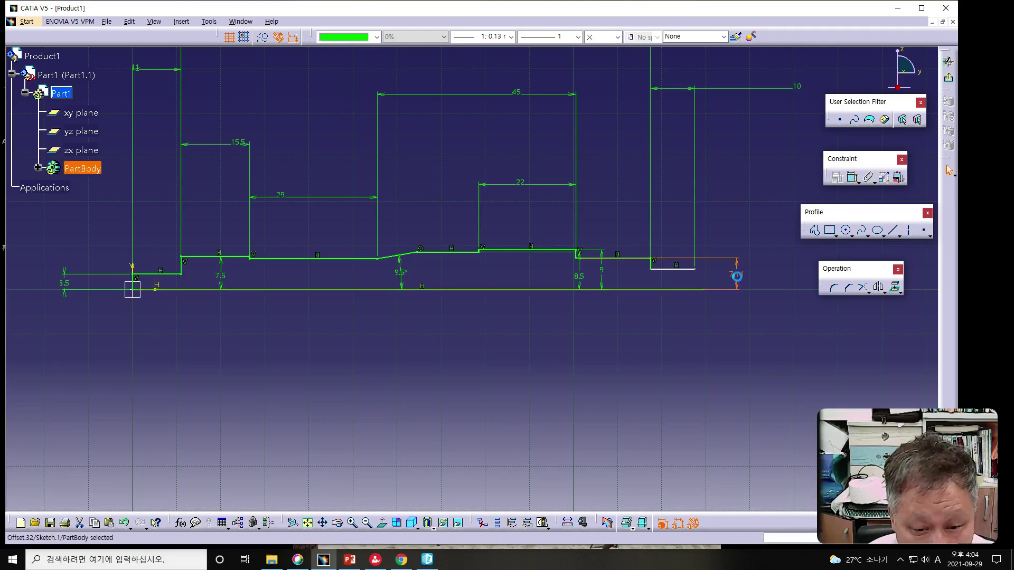
pyautogui.write('4.5')
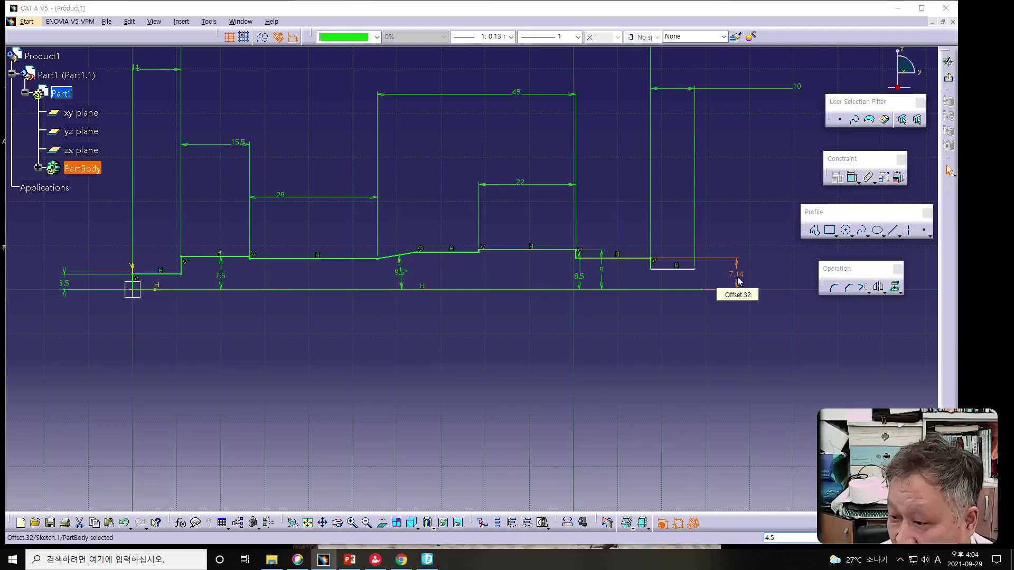
pyautogui.press('Return')
pyautogui.click(560, 302)
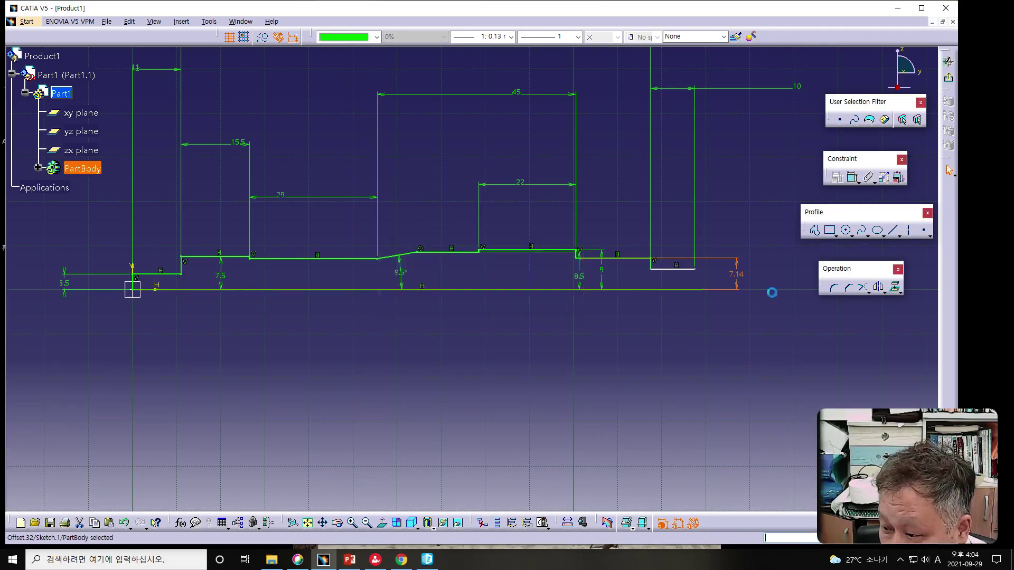
pyautogui.doubleClick(736, 280)
pyautogui.write('4.5mm')
pyautogui.press('Return')
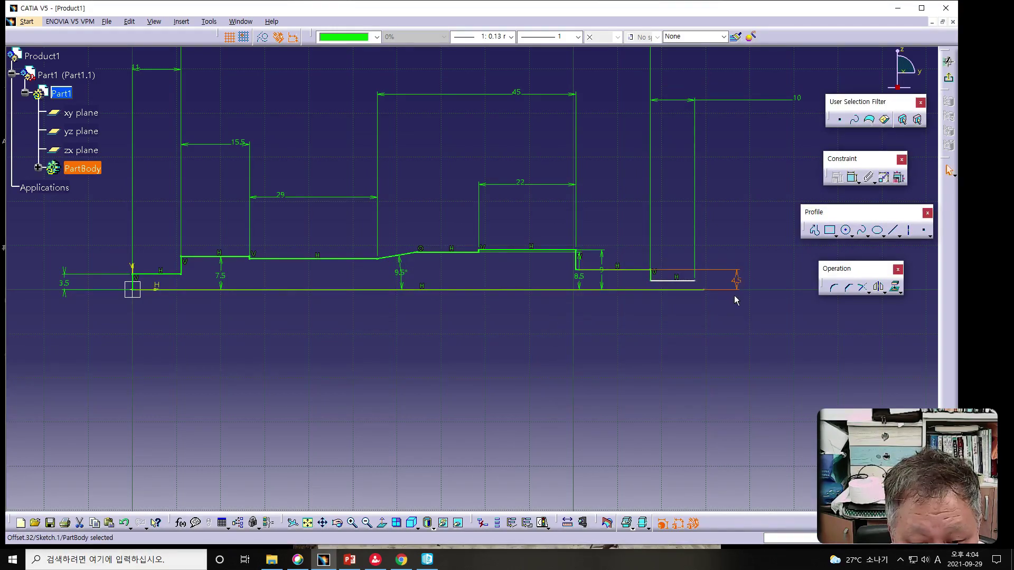
pyautogui.click(636, 337)
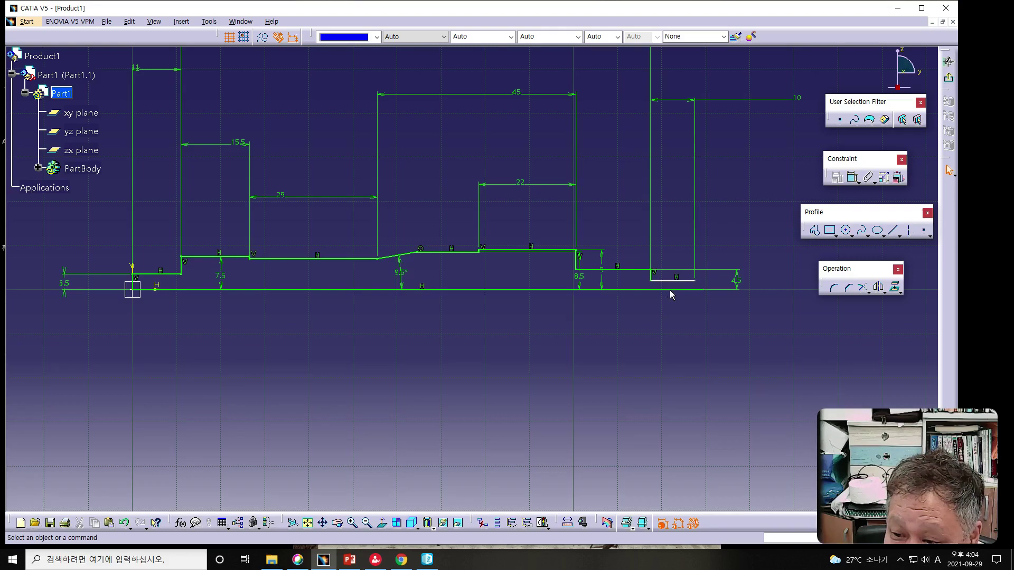
# - Move the final 10 mm segment up until it lies above the 4.5 mm high segment beside it
pyautogui.moveTo(700, 211)
pyautogui.mouseDown(button='middle')
pyautogui.moveTo(676, 252)
pyautogui.moveTo(691, 293)
pyautogui.mouseUp(button='middle')
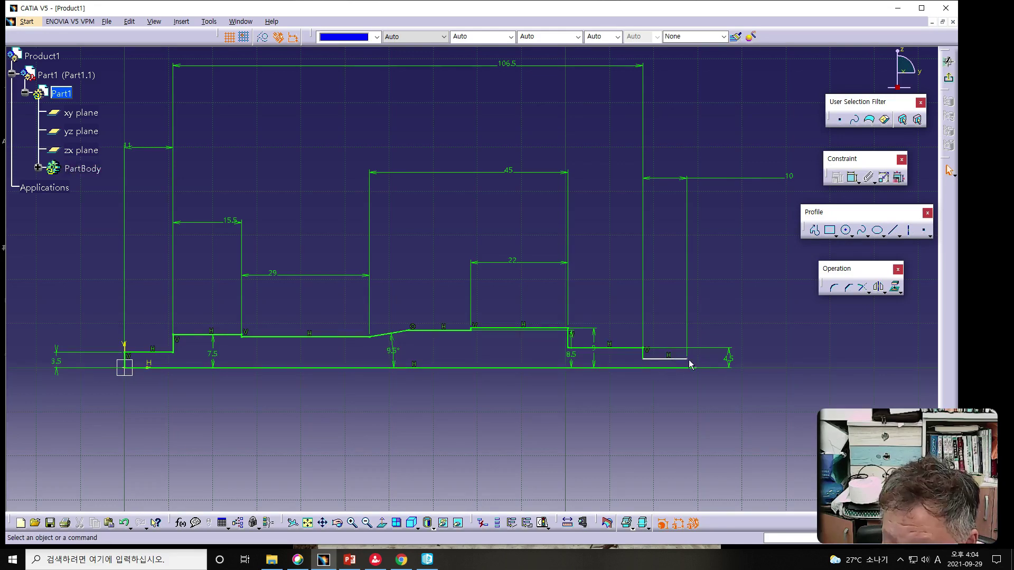
pyautogui.moveTo(688, 360); pyautogui.dragTo(685, 357)
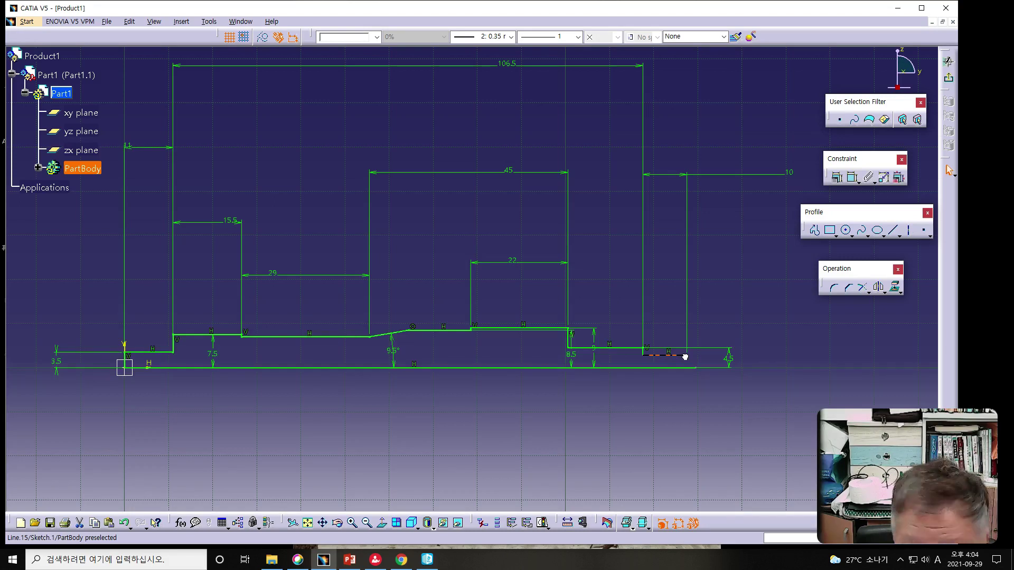
pyautogui.moveTo(686, 357); pyautogui.dragTo(688, 342)
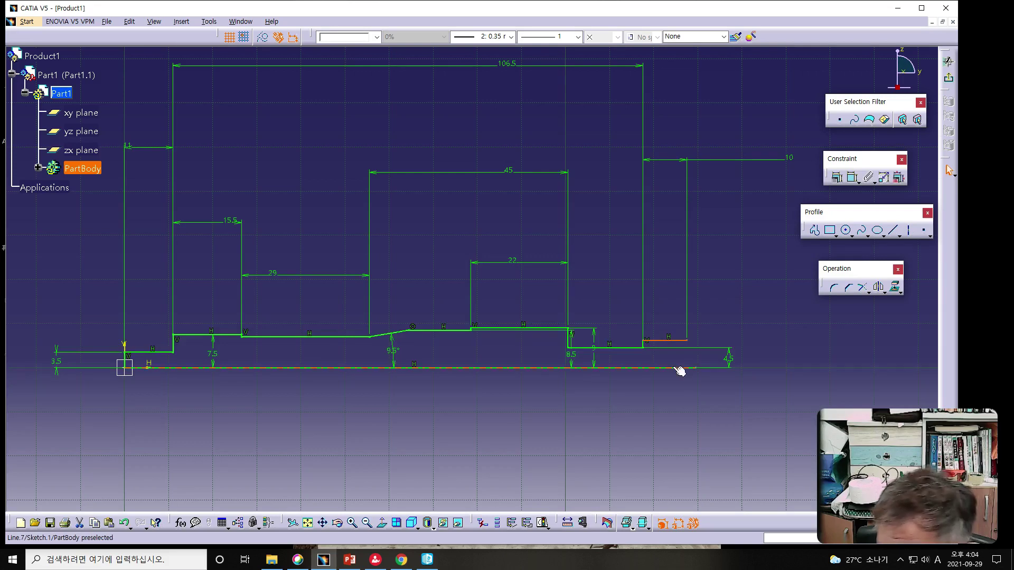
# - Dimension the height of the final 10 mm segment from the base line and set it to 5 mm
pyautogui.click(679, 370)
pyautogui.click(853, 177)
pyautogui.click(677, 341)
pyautogui.click(822, 321)
pyautogui.doubleClick(822, 322)
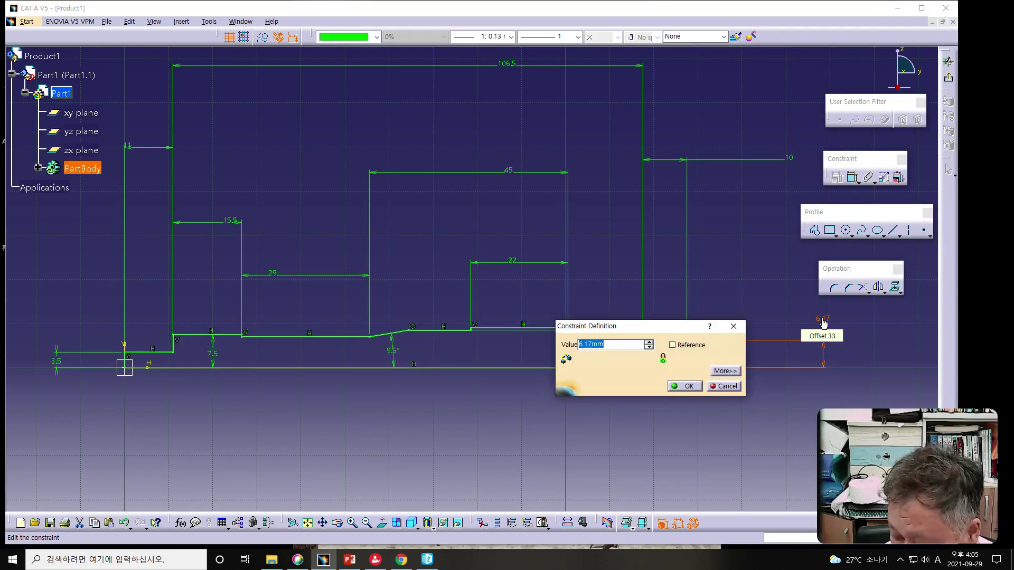
pyautogui.write('5')
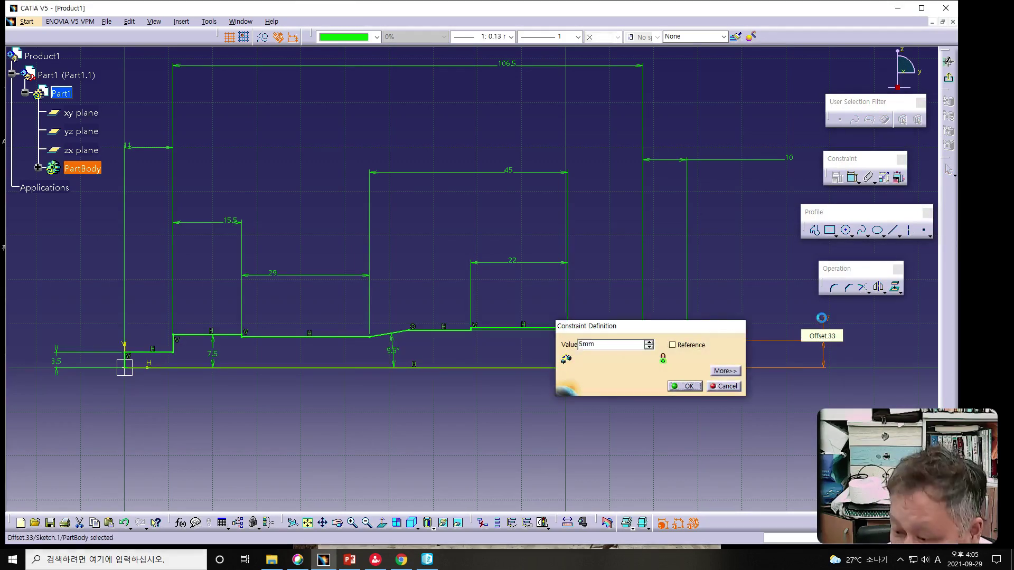
pyautogui.press('Return')
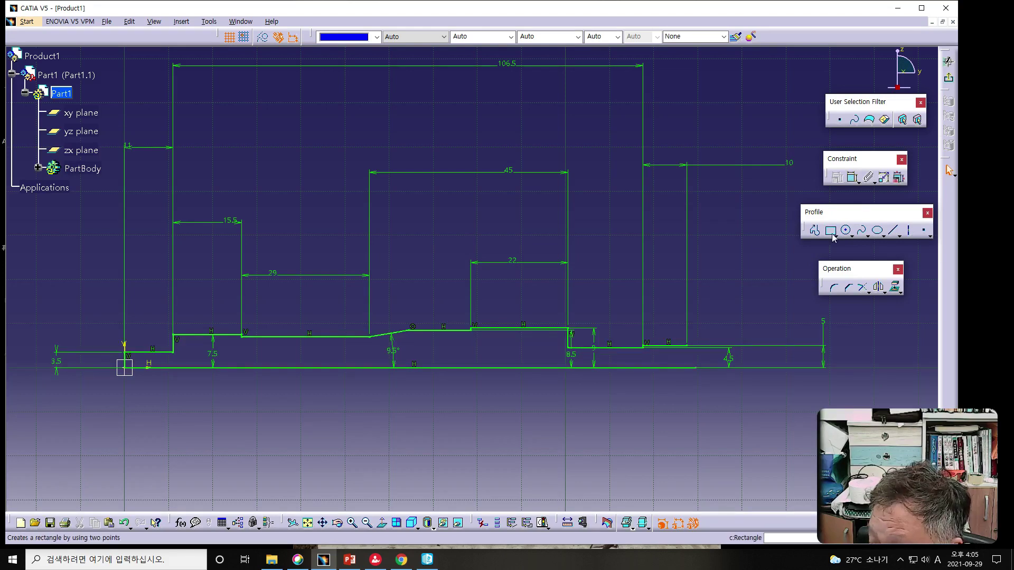
# - Draw a three-point arc bulging outward from the free end of the 10 mm segment to the end of the base line
pyautogui.click(851, 236)
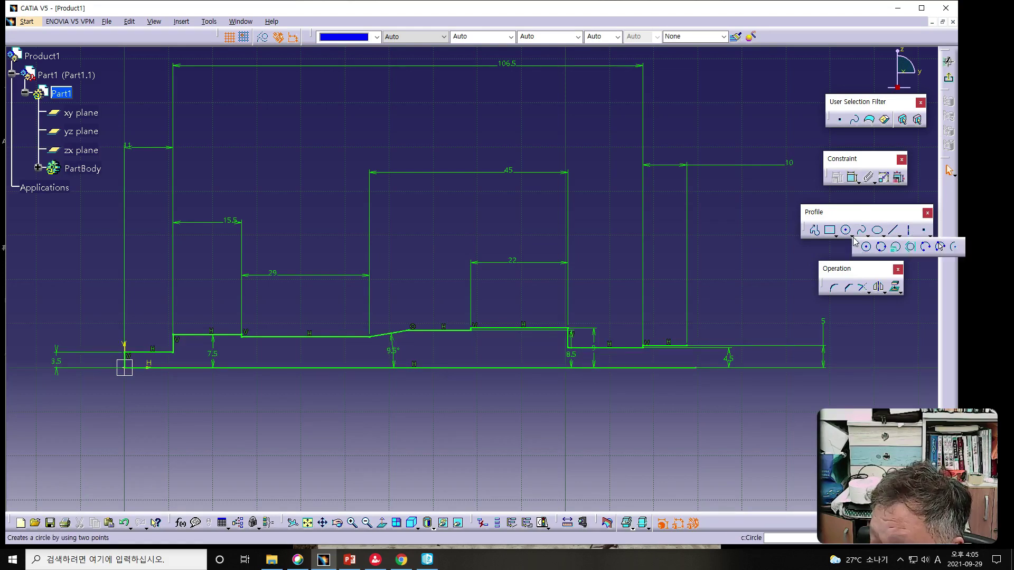
pyautogui.click(925, 248)
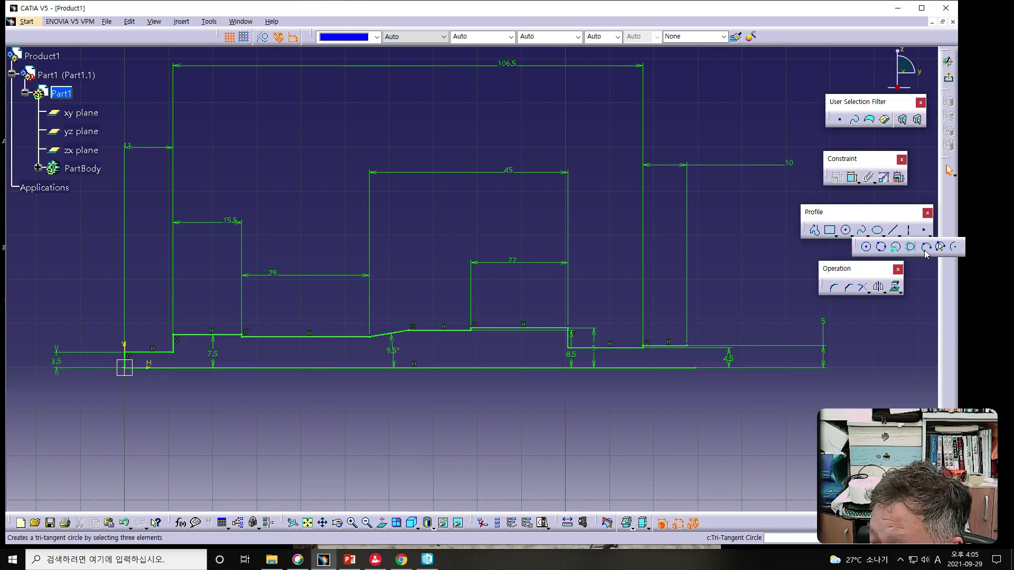
pyautogui.click(693, 350)
pyautogui.click(698, 358)
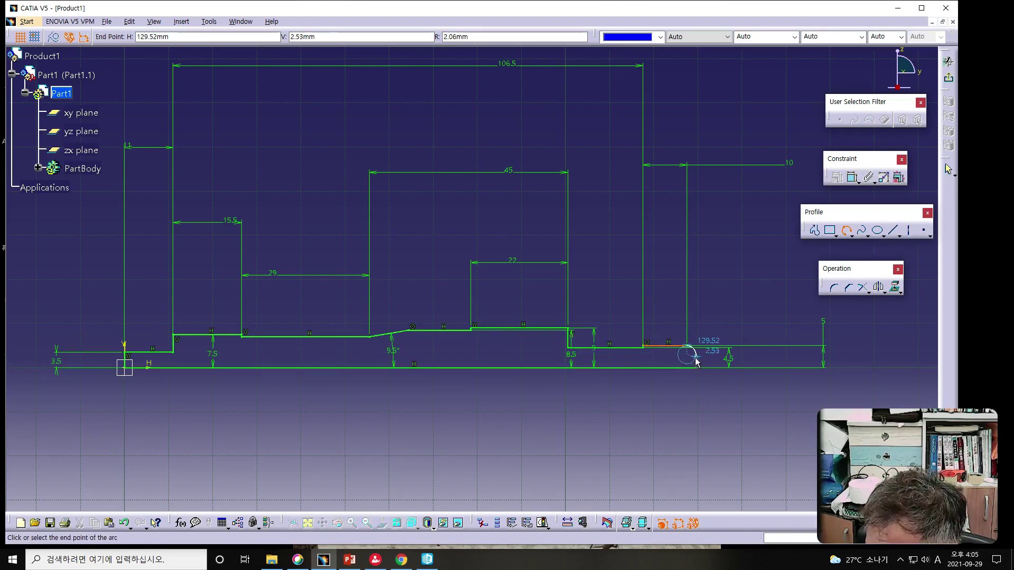
pyautogui.click(699, 368)
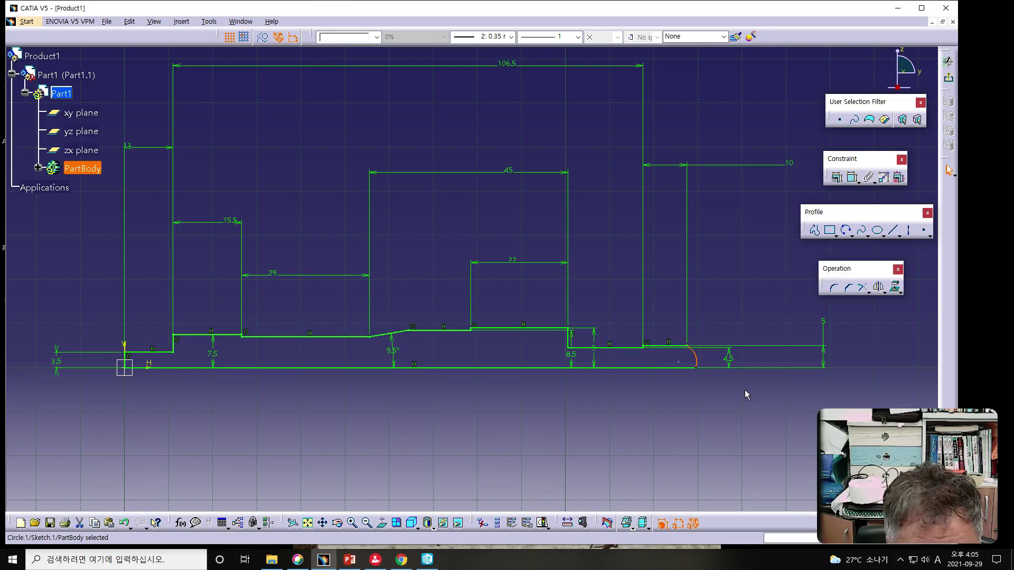
# - Dimension the end arc's radius, place the dimension outside the profile and set it to 16 mm
pyautogui.click(852, 177)
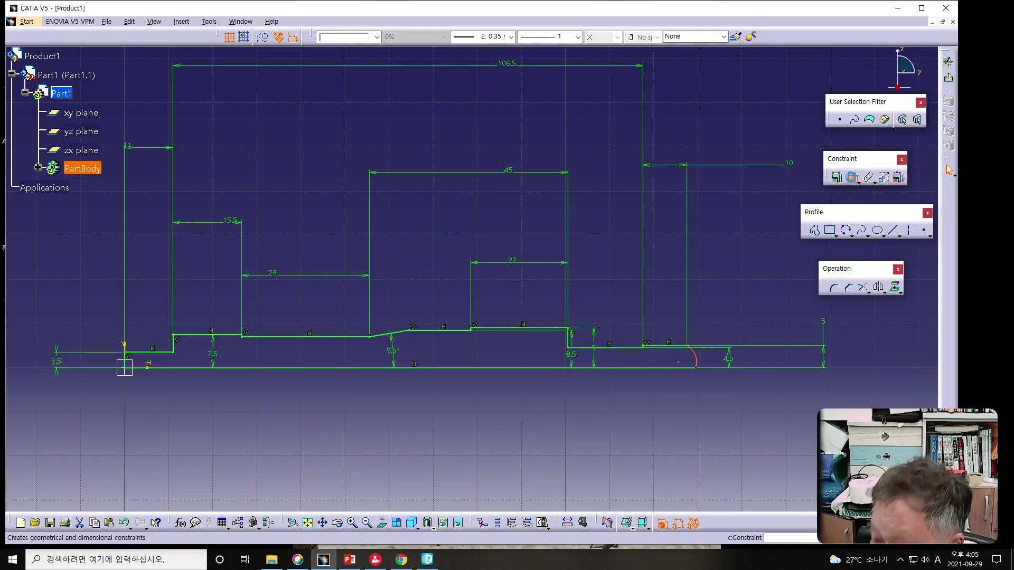
pyautogui.click(695, 359)
pyautogui.click(706, 352)
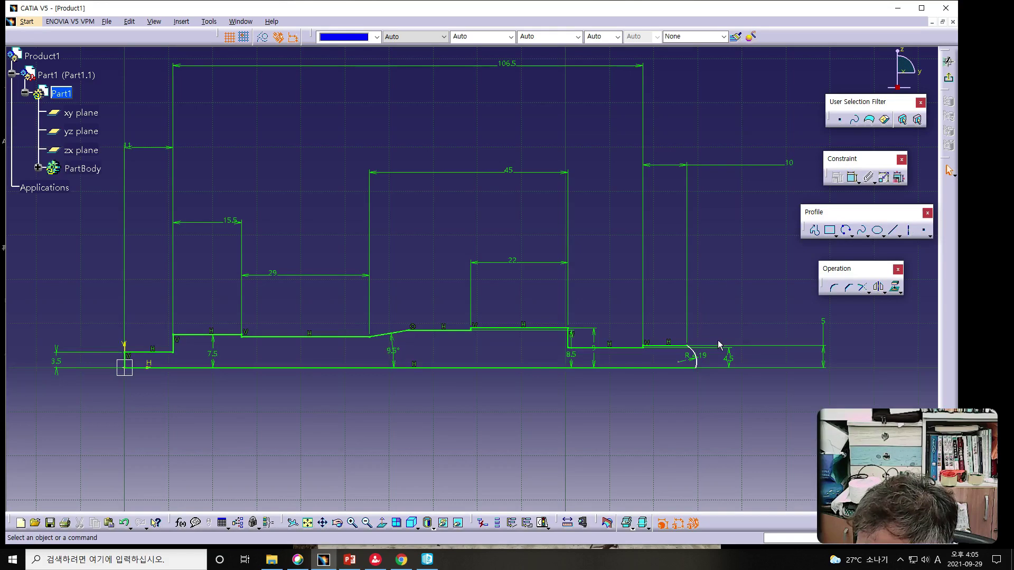
pyautogui.moveTo(719, 342); pyautogui.dragTo(761, 322)
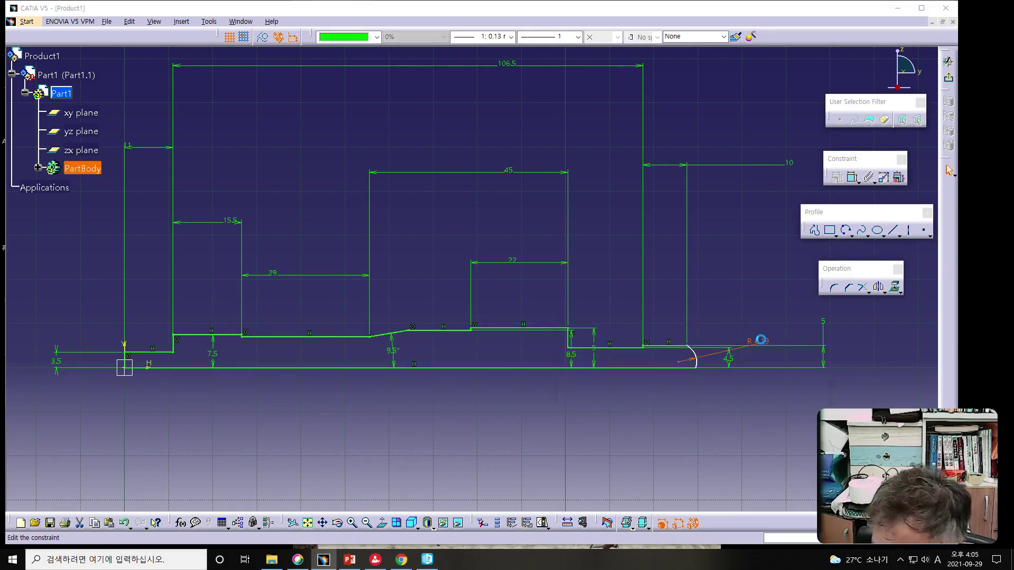
pyautogui.doubleClick(761, 342)
pyautogui.write('16')
pyautogui.press('Return')
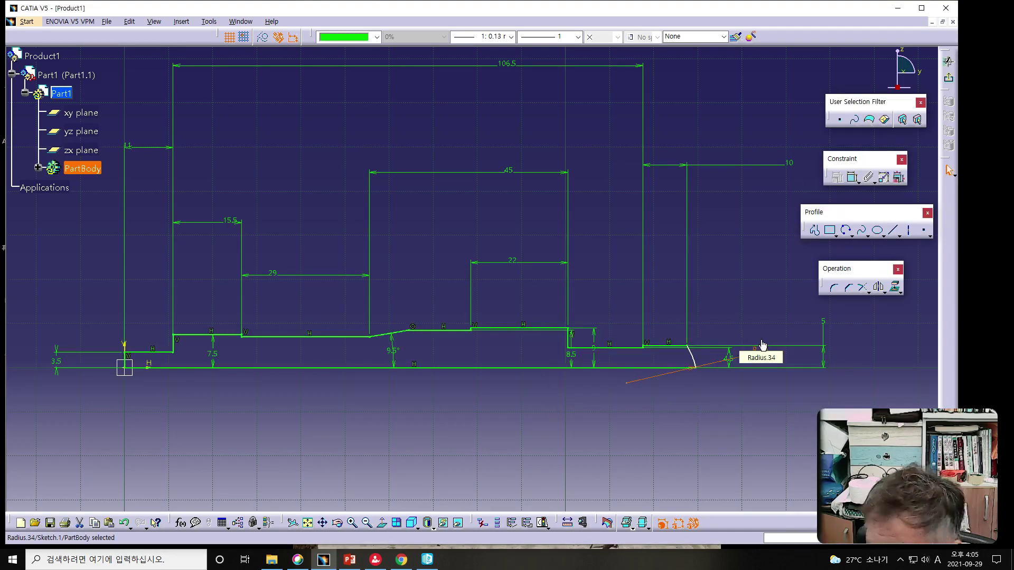
pyautogui.click(690, 452)
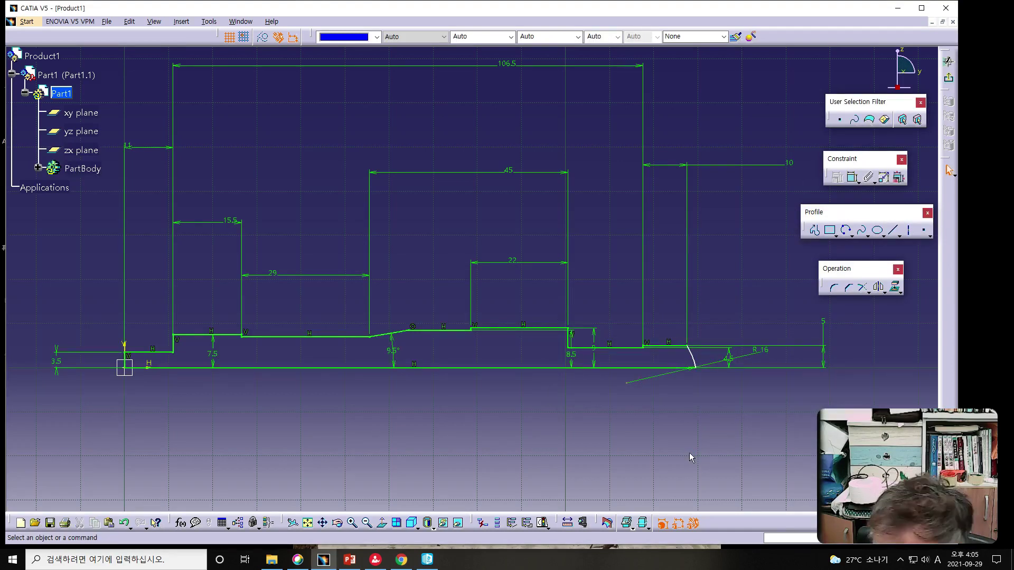
# - Move the 16 mm end arc outward and back to test how it can still shift
pyautogui.moveTo(699, 426); pyautogui.dragTo(674, 401, button='middle')
pyautogui.moveTo(670, 333); pyautogui.dragTo(686, 333)
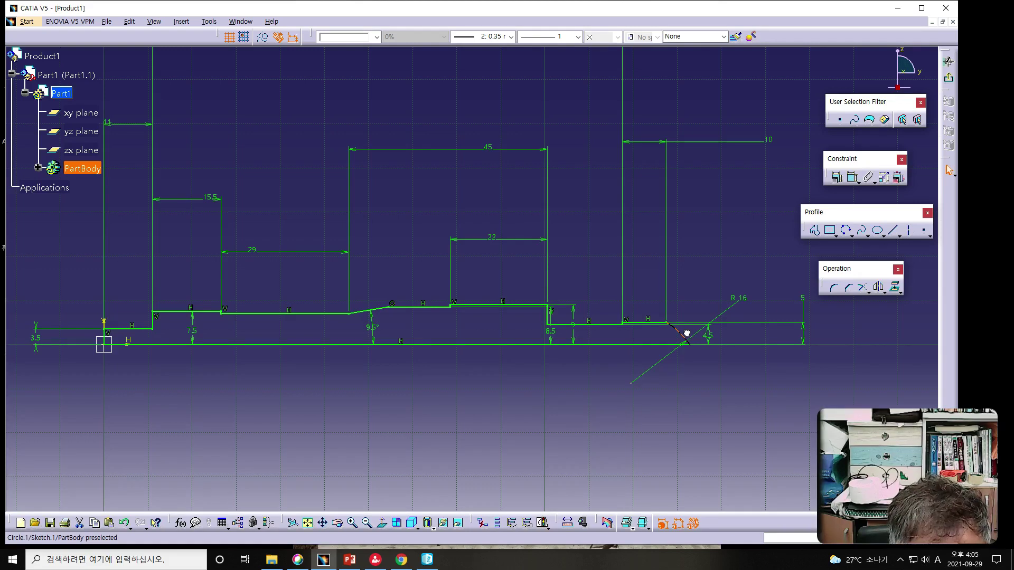
pyautogui.moveTo(687, 333); pyautogui.dragTo(674, 340)
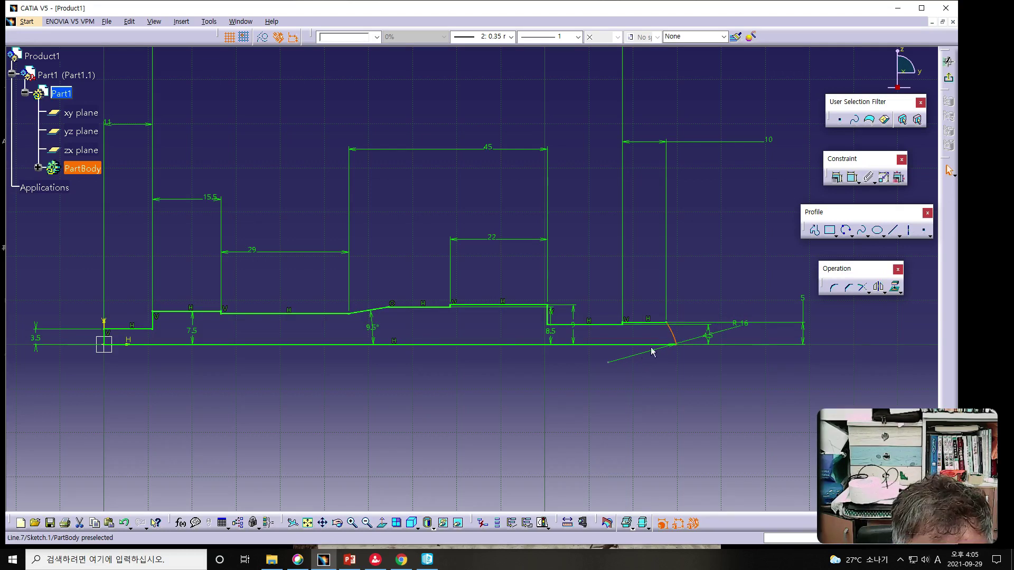
# - Make the centre point of the 16 mm end arc coincident with the base line
pyautogui.click(607, 370)
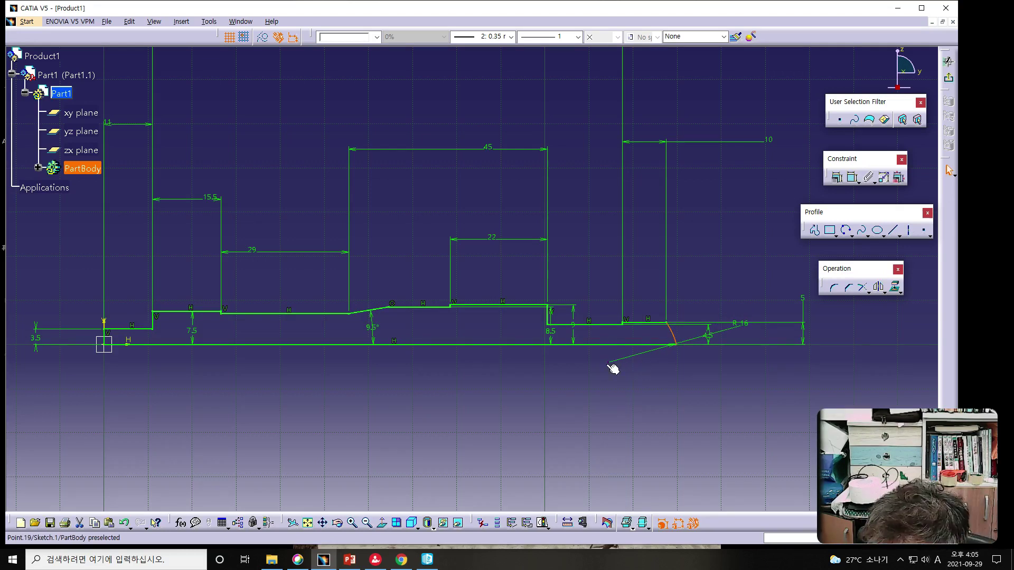
pyautogui.click(607, 350)
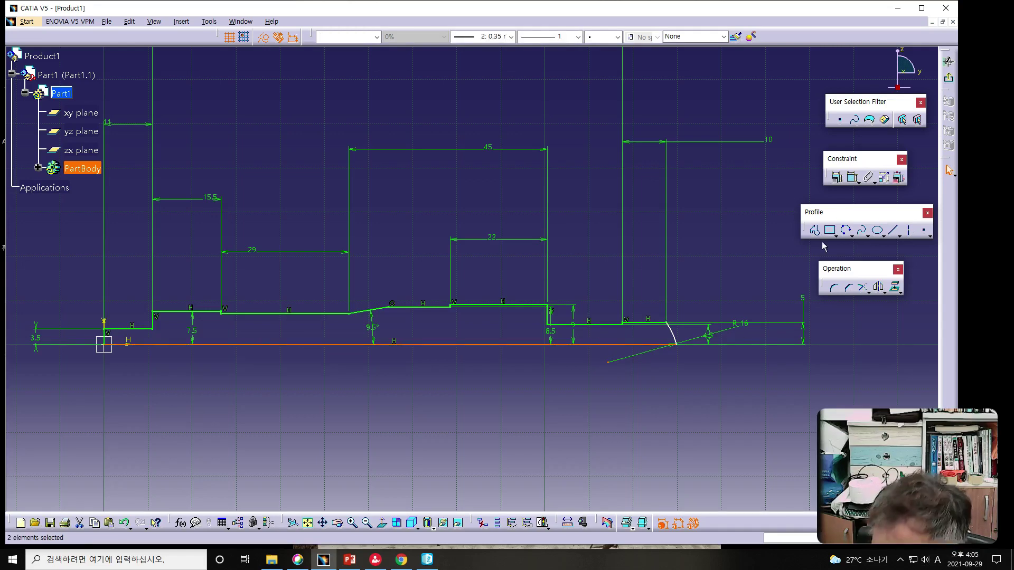
pyautogui.click(830, 231)
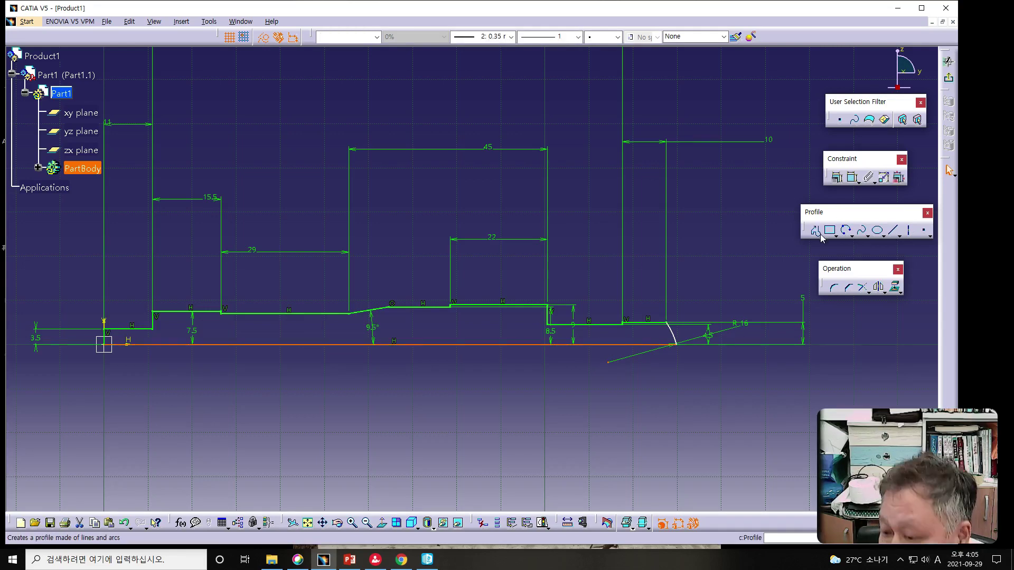
pyautogui.click(838, 178)
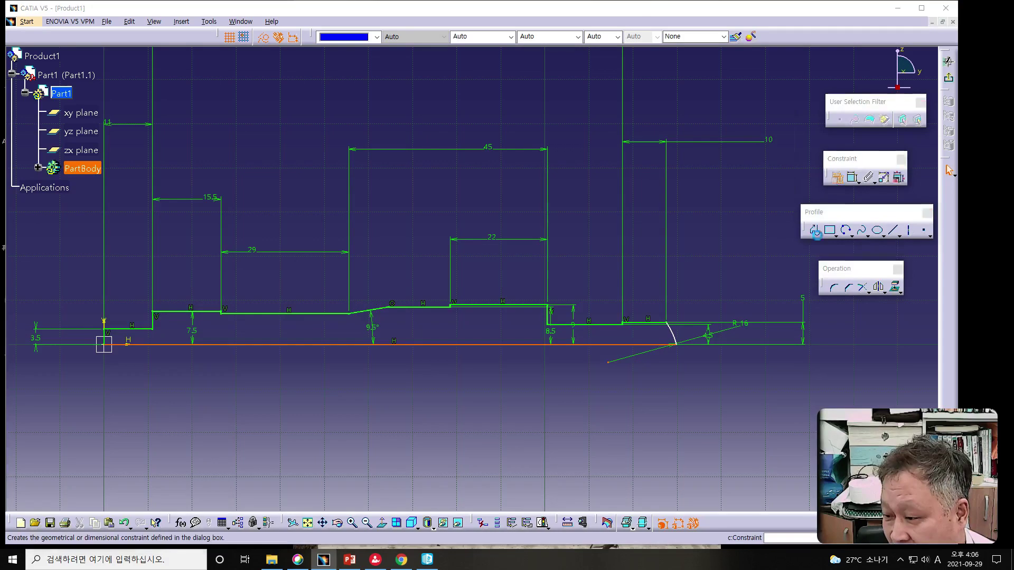
pyautogui.click(745, 140)
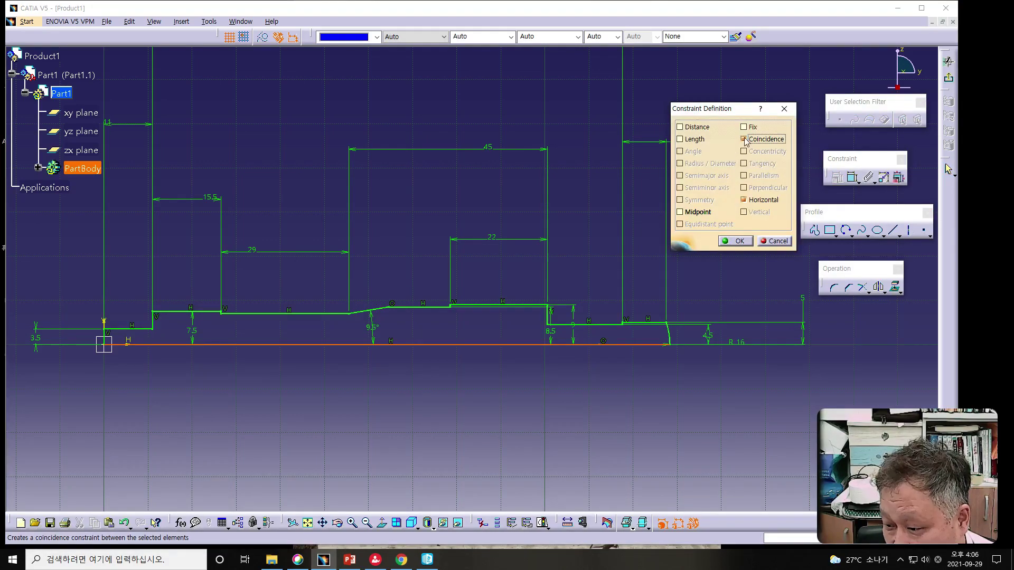
pyautogui.click(736, 241)
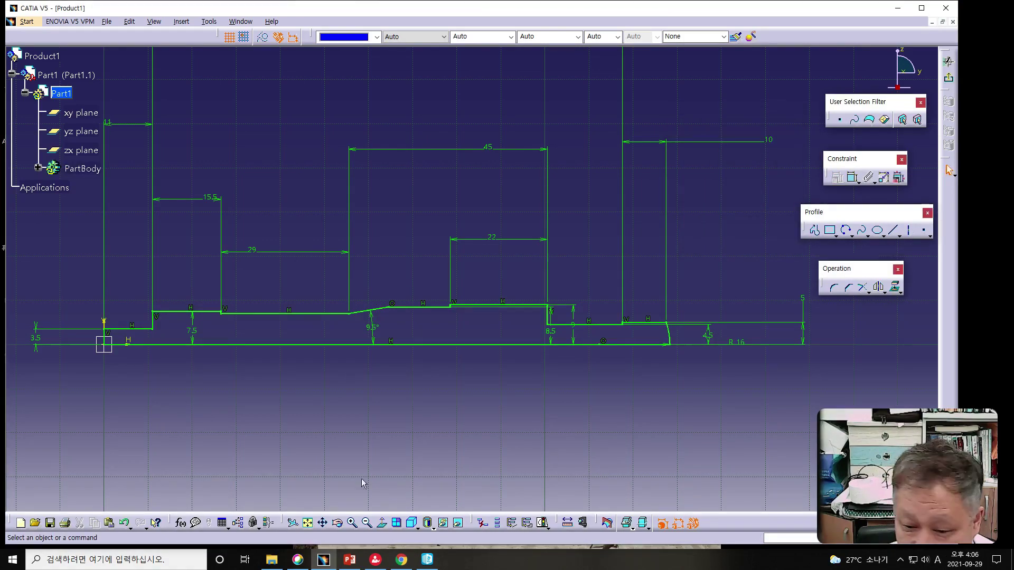
# - Draw a closed stepped profile on the horizontal axis beside the origin, about 24 mm long and 7 mm high, lower at the end facing the origin
pyautogui.moveTo(360, 479)
pyautogui.mouseDown(button='middle')
pyautogui.moveTo(388, 446)
pyautogui.moveTo(507, 469)
pyautogui.mouseUp(button='middle')
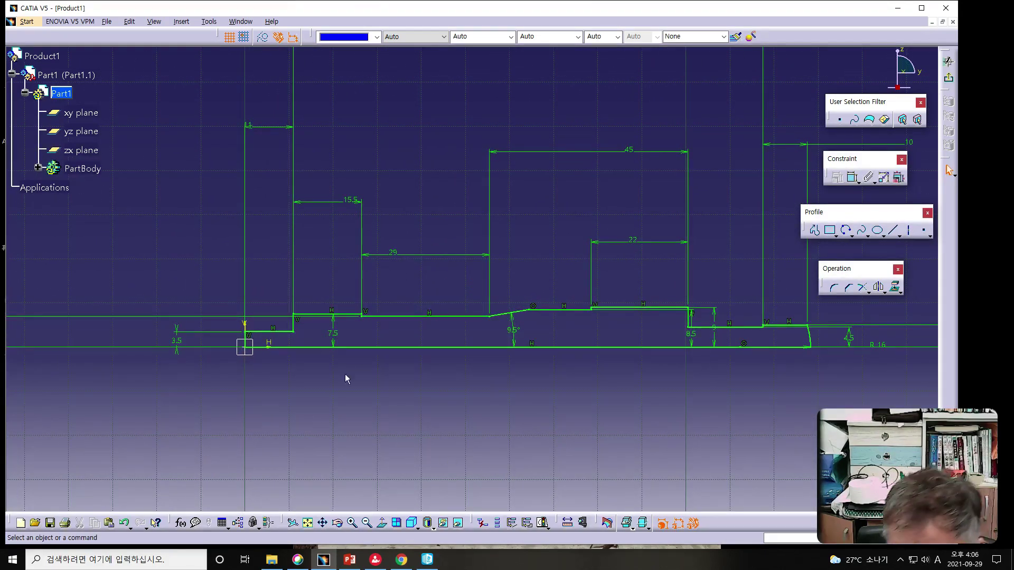
pyautogui.click(339, 334)
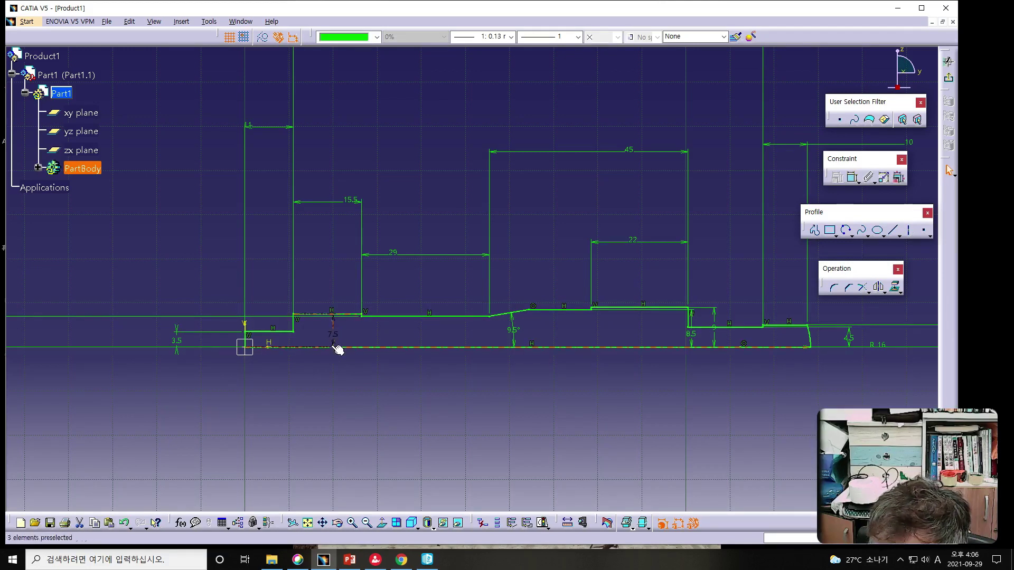
pyautogui.moveTo(325, 410); pyautogui.dragTo(399, 408, button='middle')
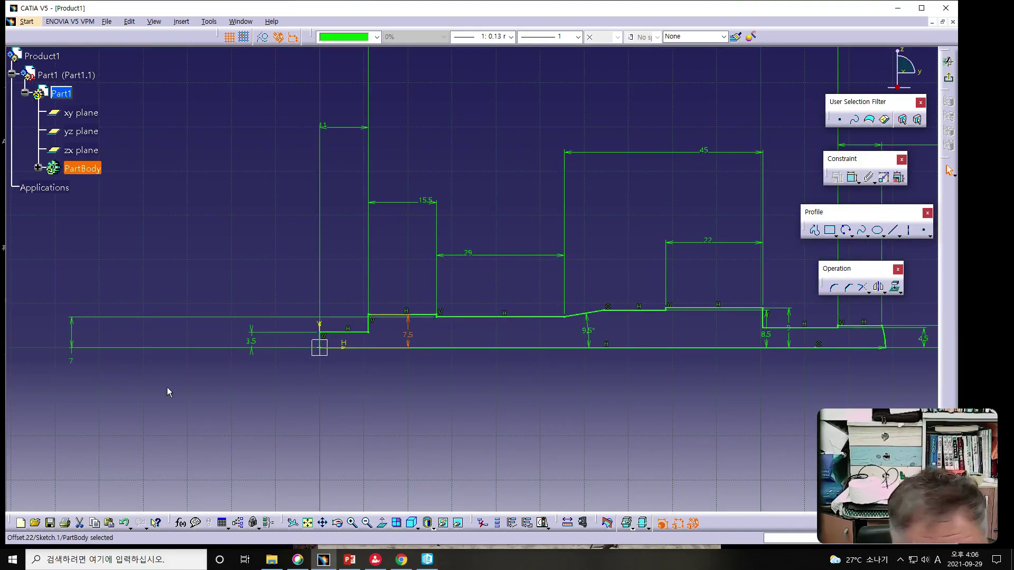
pyautogui.moveTo(243, 410); pyautogui.dragTo(309, 406, button='middle')
pyautogui.click(815, 230)
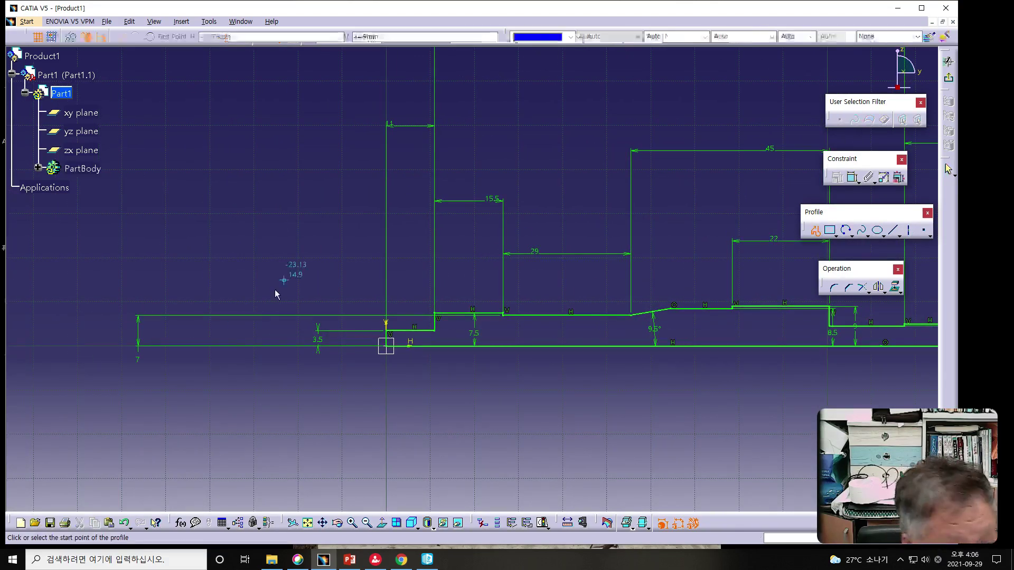
pyautogui.click(180, 347)
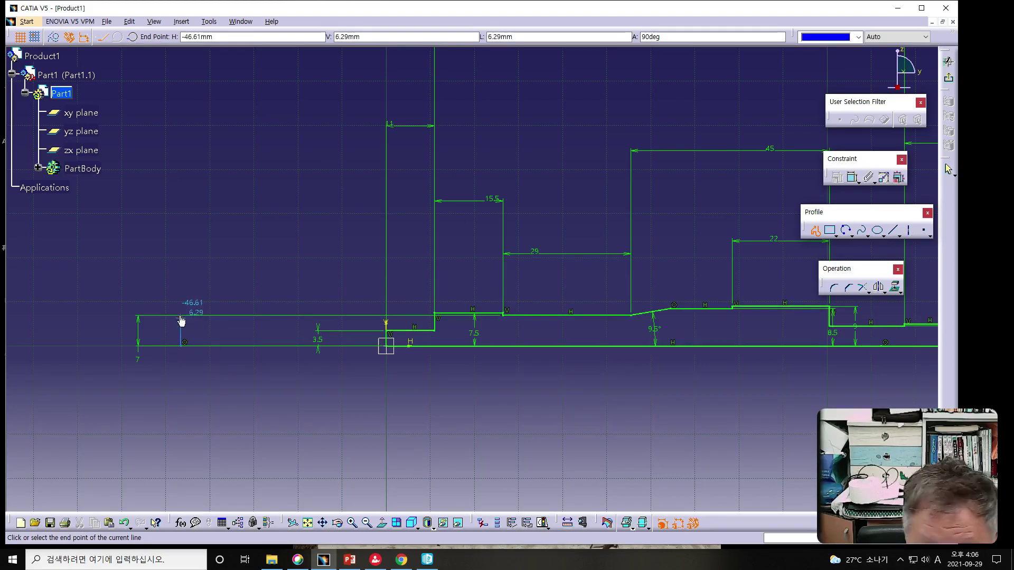
pyautogui.click(180, 316)
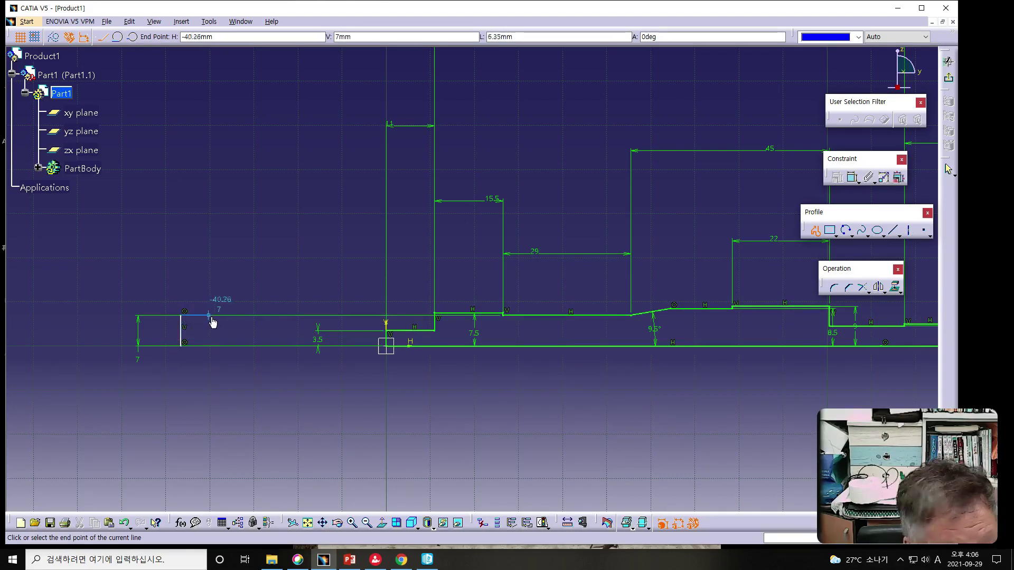
pyautogui.click(264, 316)
pyautogui.click(264, 324)
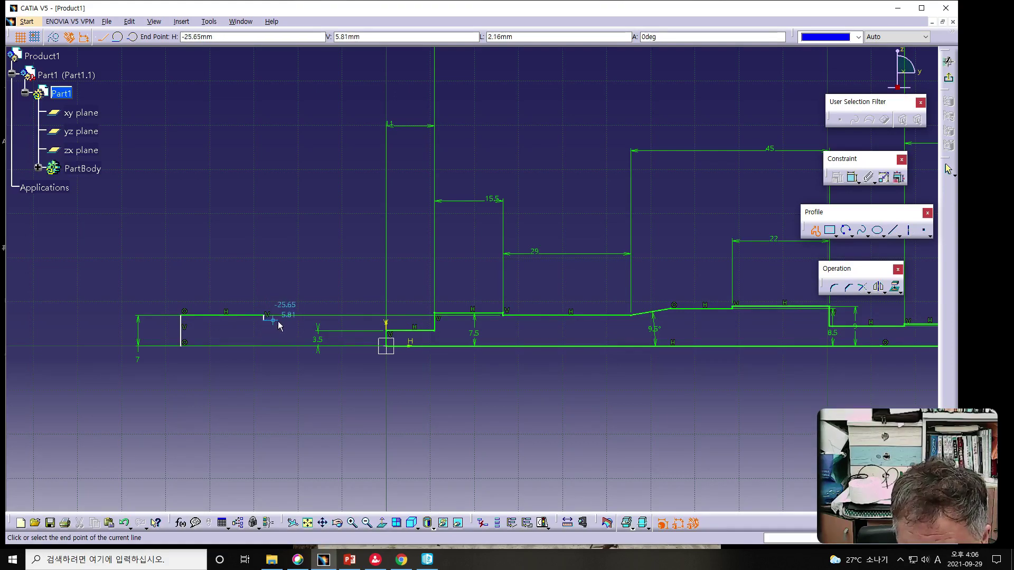
pyautogui.click(286, 321)
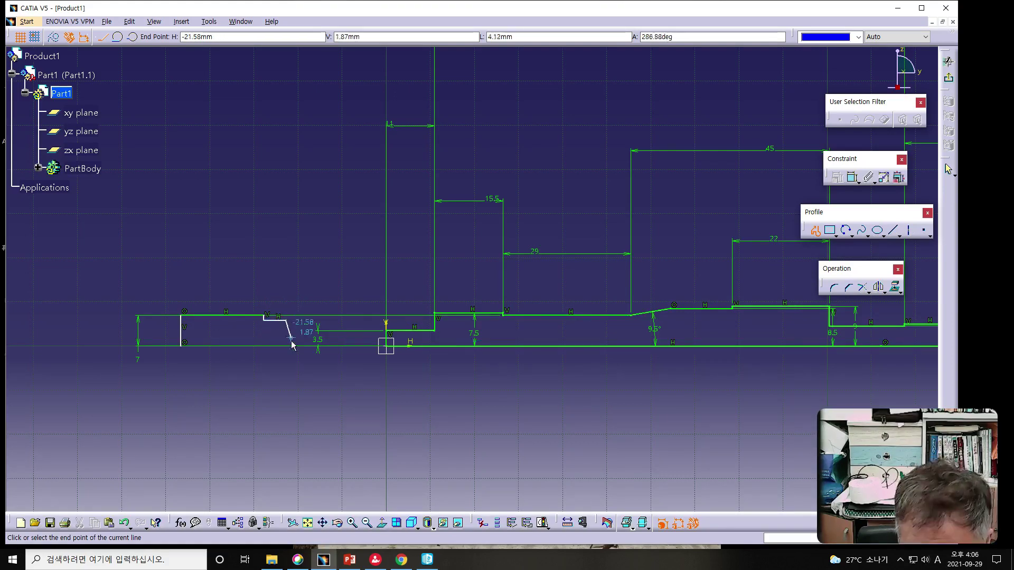
pyautogui.click(286, 346)
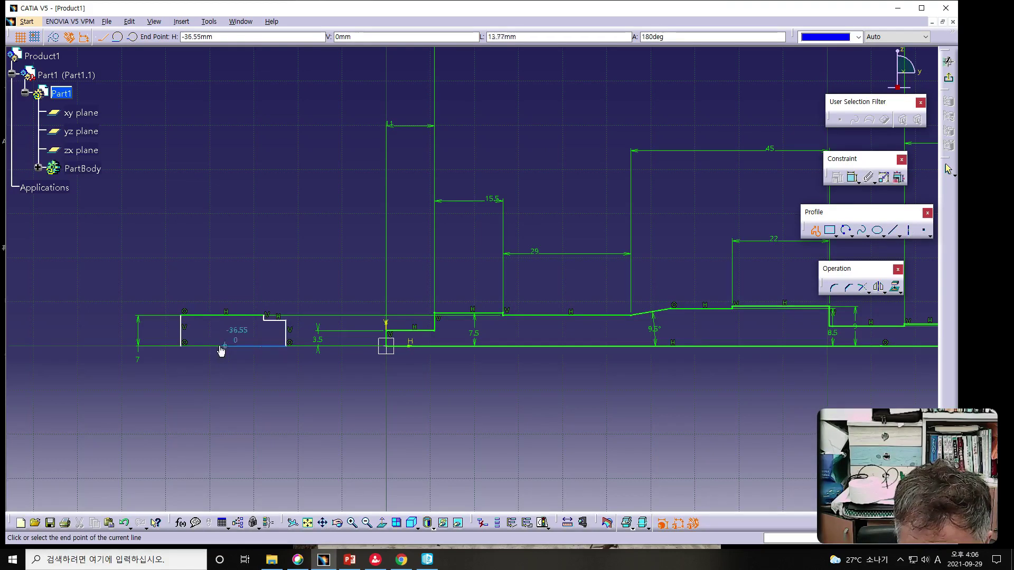
pyautogui.click(185, 347)
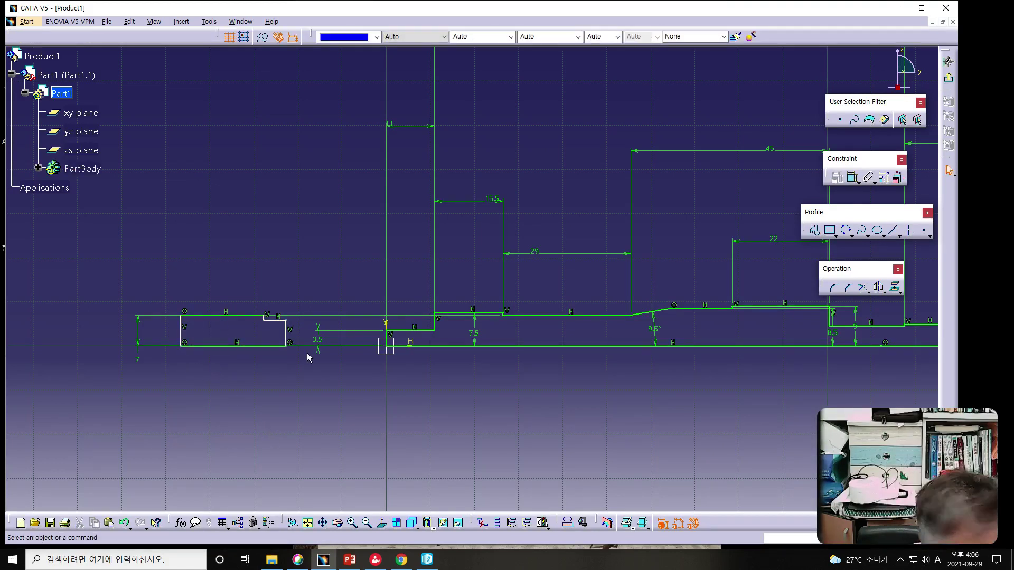
# - Dimension the height of the new profile's lower step above its base edge and set it to 3.25 mm
pyautogui.click(274, 320)
pyautogui.keyDown('ctrl'); pyautogui.click(278, 347); pyautogui.keyUp('ctrl')
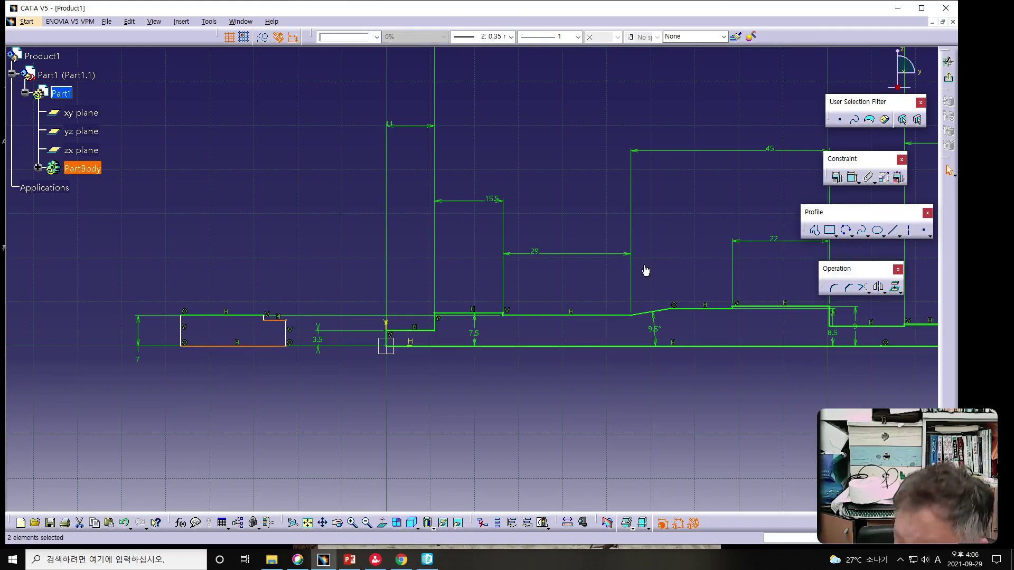
pyautogui.click(852, 178)
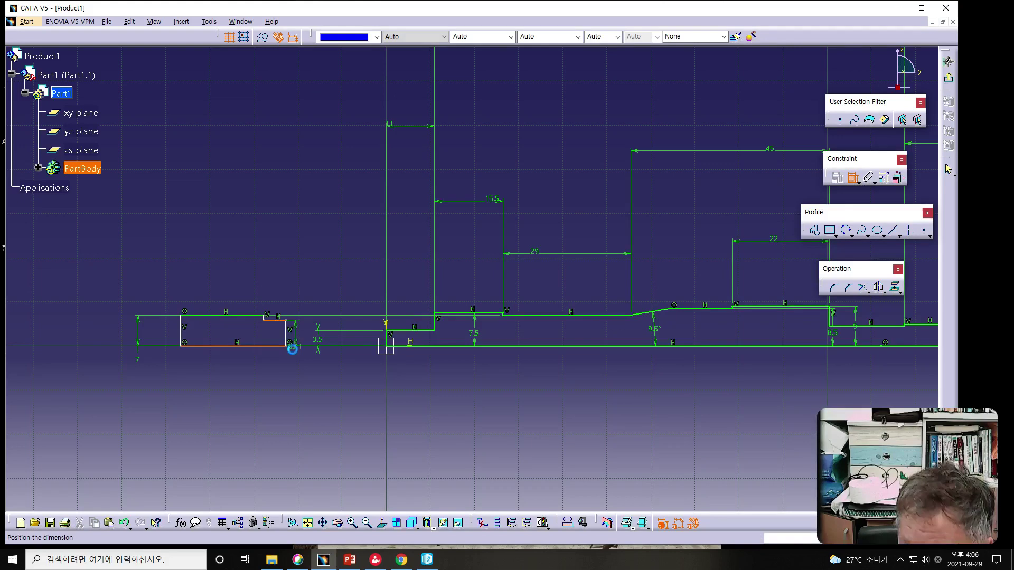
pyautogui.click(297, 383)
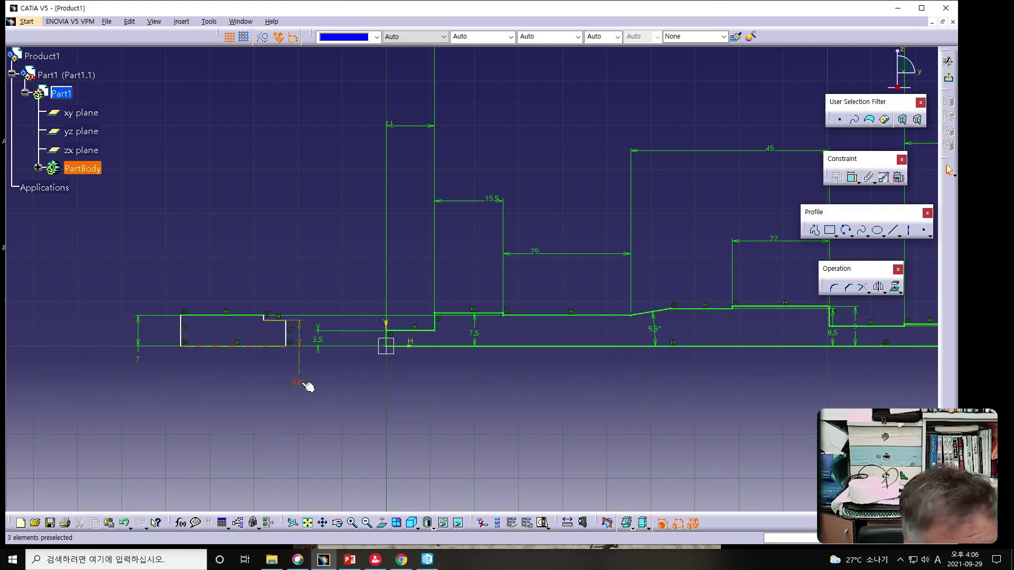
pyautogui.doubleClick(297, 382)
pyautogui.write('3.25')
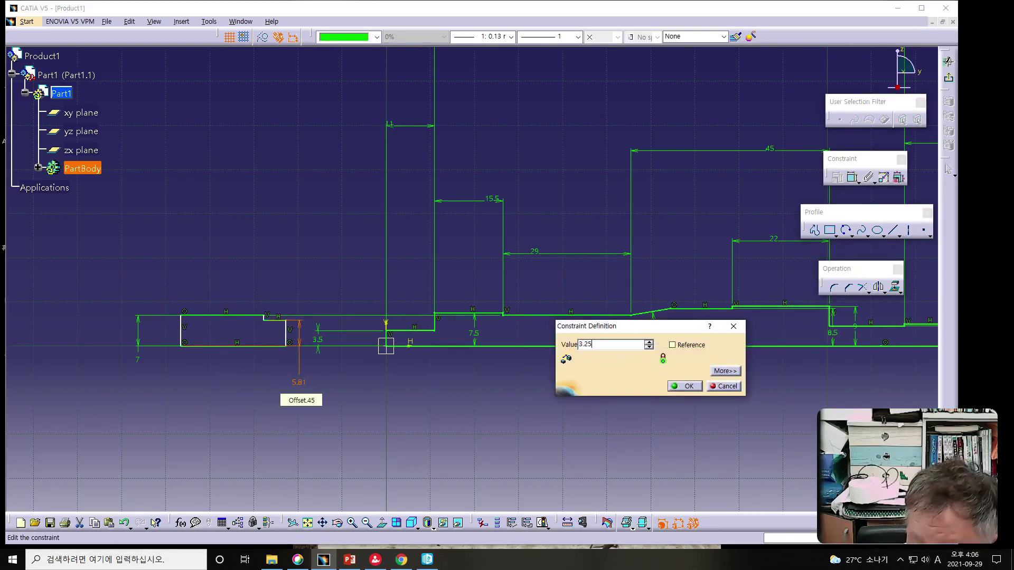
pyautogui.press('Return')
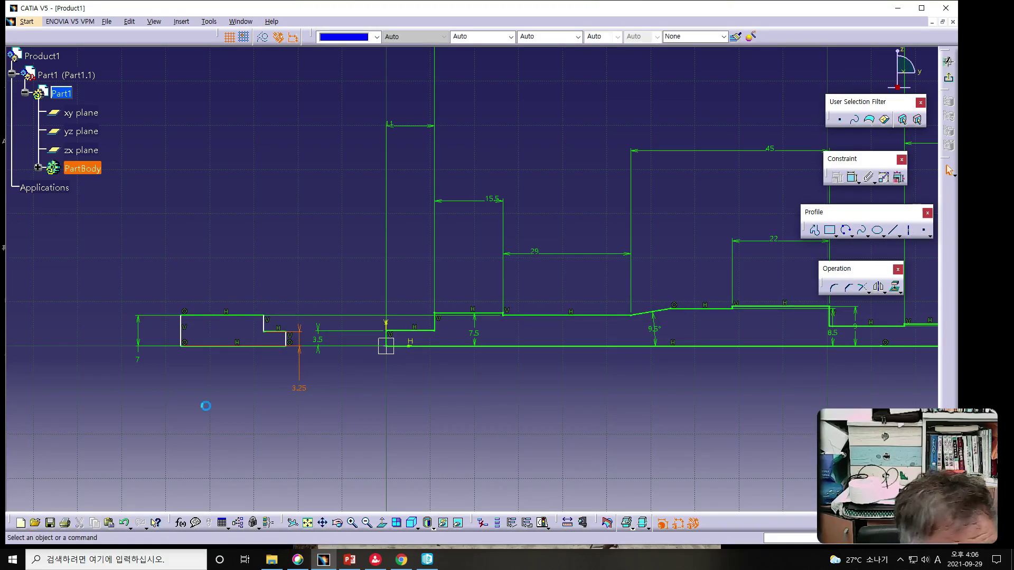
# - Dimension the horizontal edge of the new profile's lower step and set its length to 3 mm
pyautogui.click(282, 335)
pyautogui.click(852, 178)
pyautogui.click(344, 210)
pyautogui.doubleClick(343, 211)
pyautogui.write('3mm')
pyautogui.press('Return')
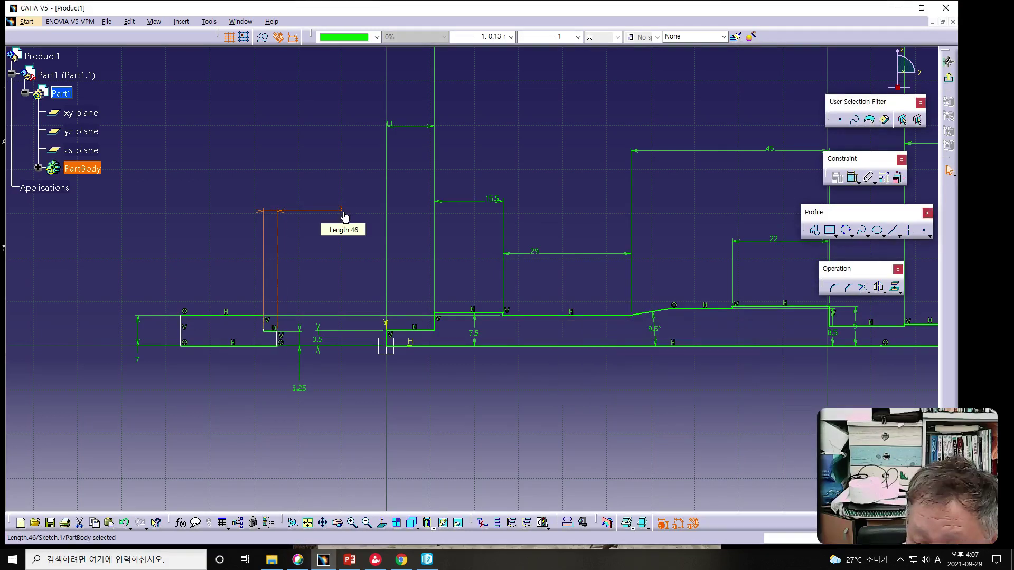
# - Dimension the new profile's upper horizontal edge and set its length to 10 mm
pyautogui.click(226, 316)
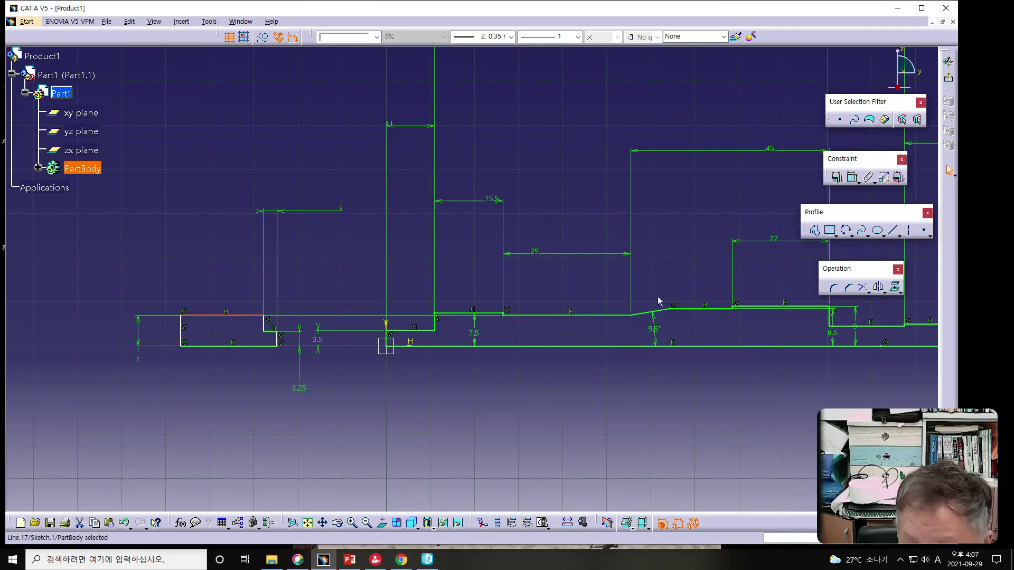
pyautogui.click(837, 178)
pyautogui.click(221, 241)
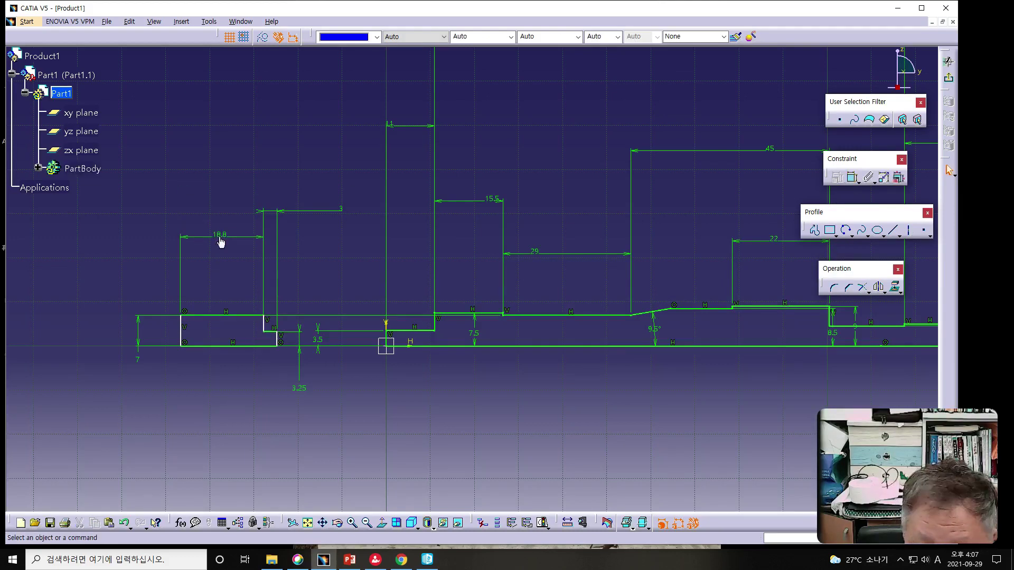
pyautogui.doubleClick(221, 238)
pyautogui.write('10')
pyautogui.press('Return')
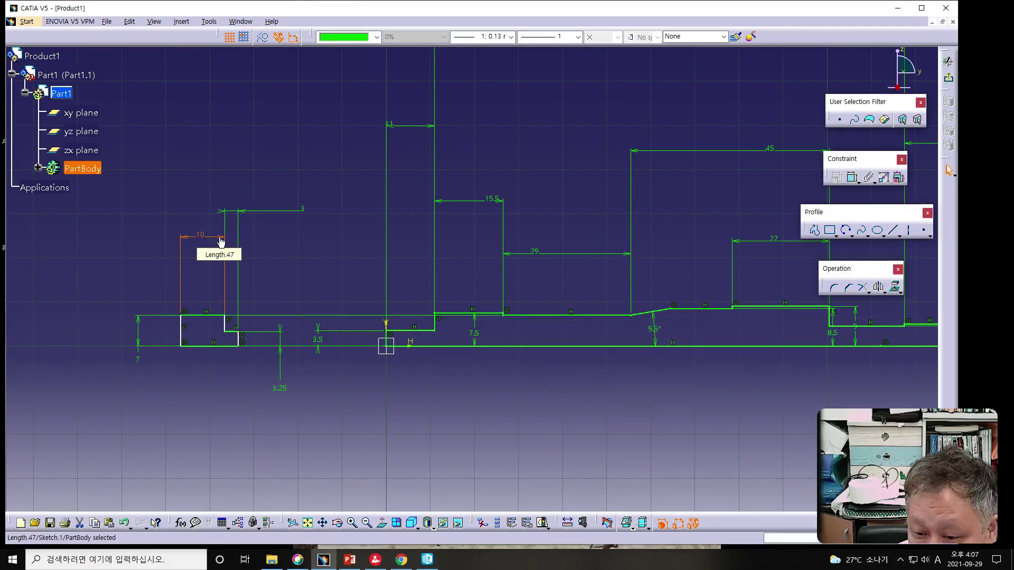
pyautogui.click(209, 425)
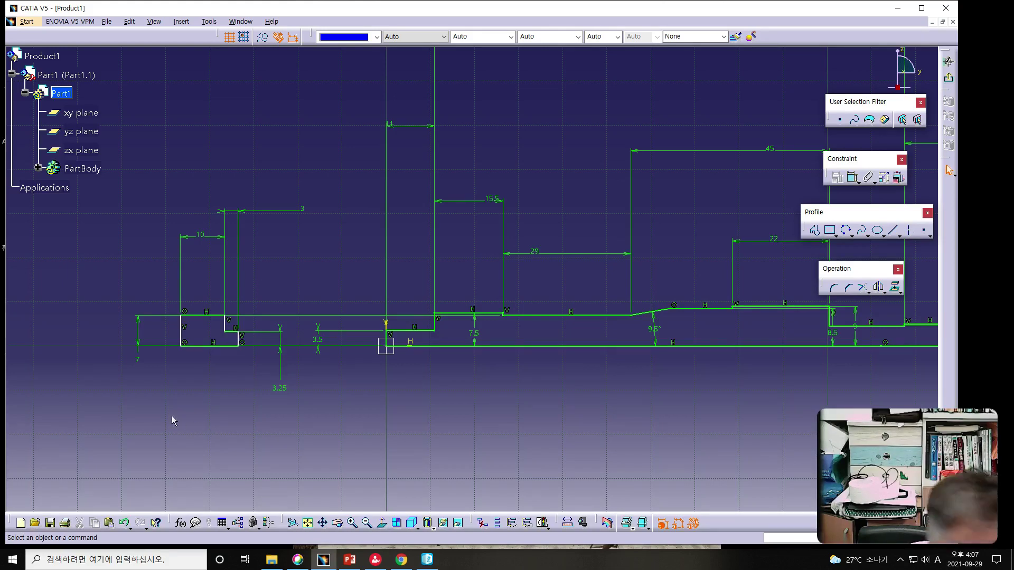
# - Try to dimension the height between the new profile's upper edge and its base edge
pyautogui.click(210, 317)
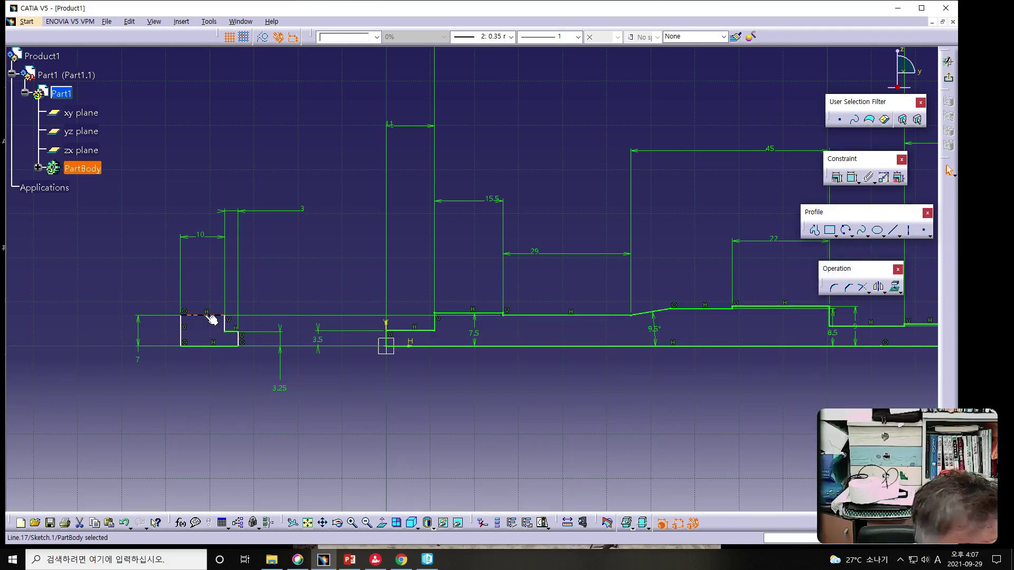
pyautogui.keyDown('ctrl'); pyautogui.click(209, 349); pyautogui.keyUp('ctrl')
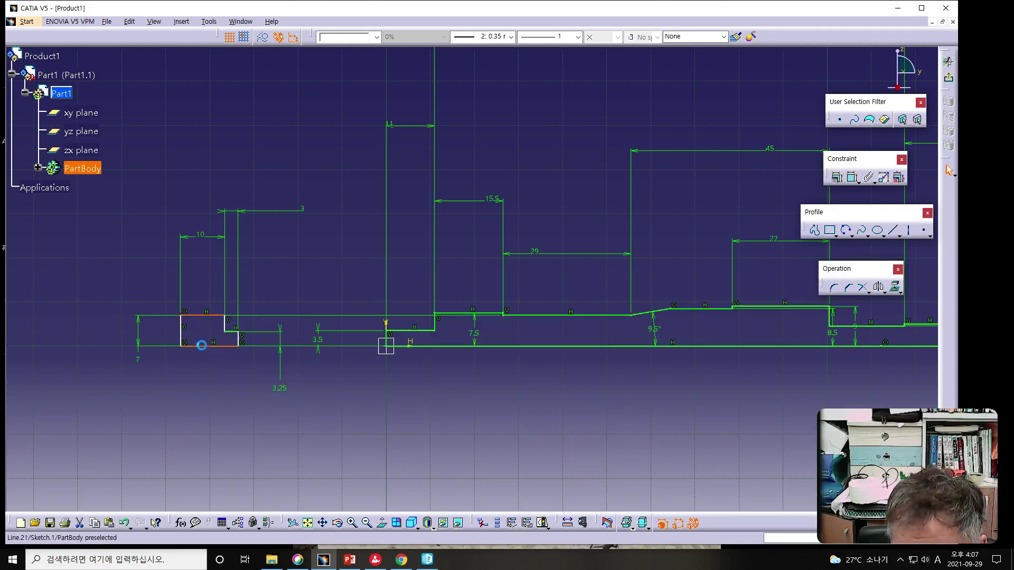
pyautogui.click(852, 177)
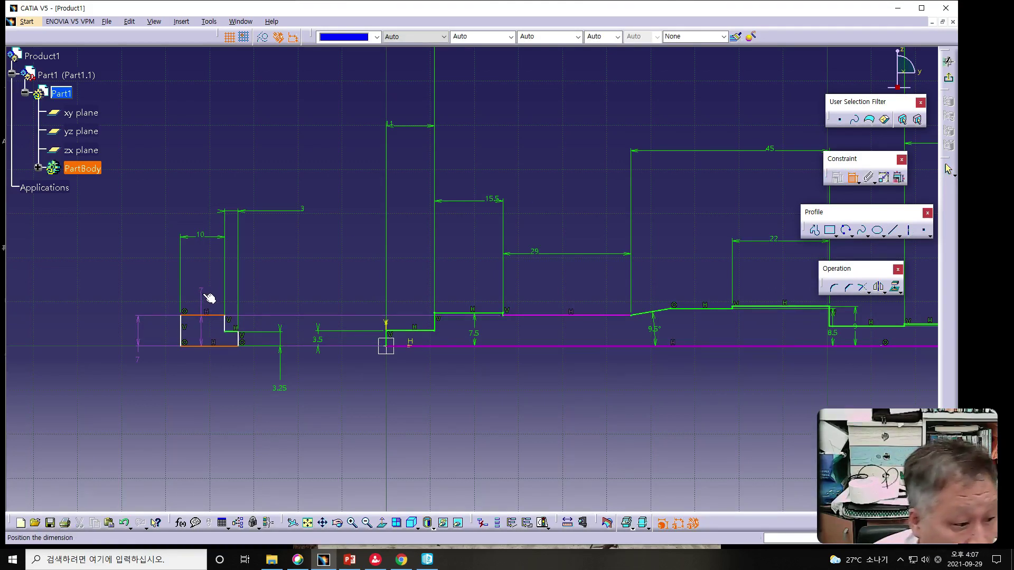
pyautogui.click(187, 327)
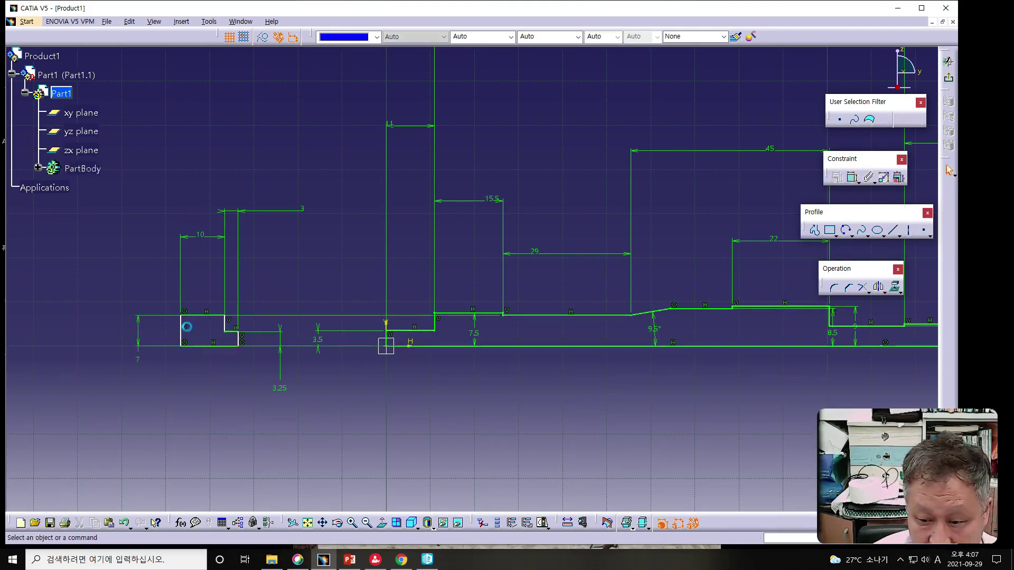
# - Set the 7 mm height dimension beside the new profile to 3.5 mm
pyautogui.doubleClick(138, 362)
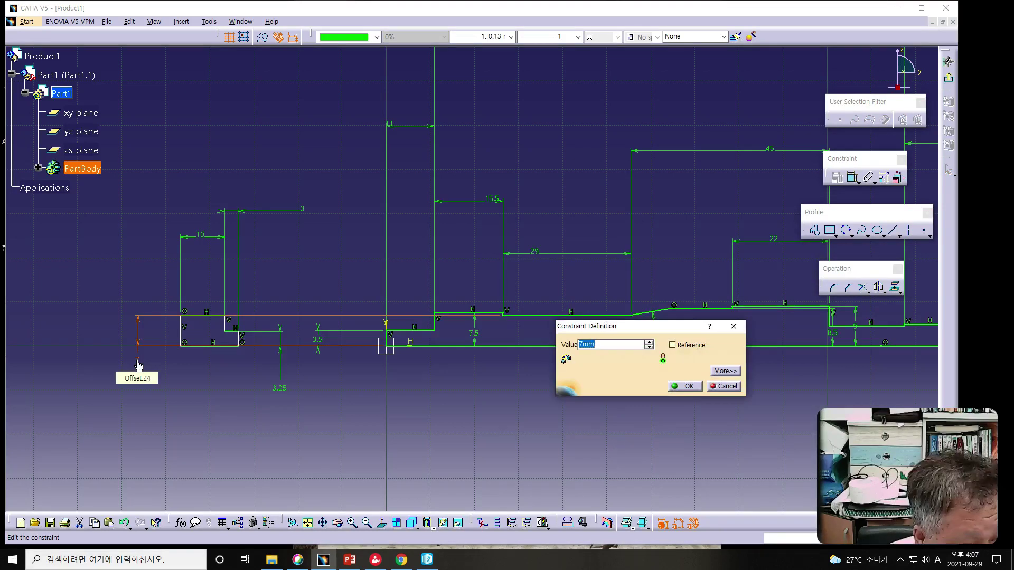
pyautogui.write('3.5')
pyautogui.press('Return')
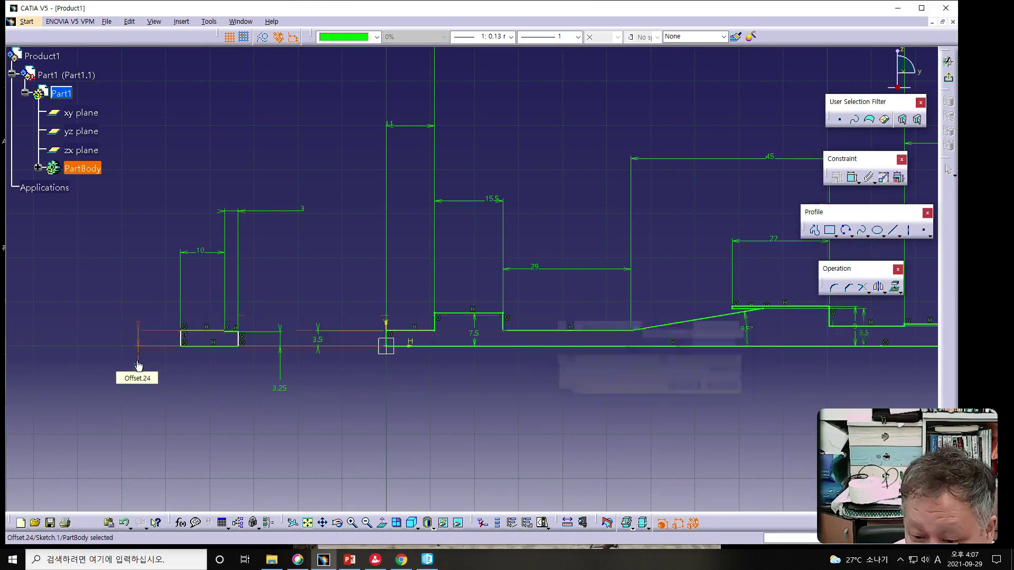
pyautogui.click(215, 381)
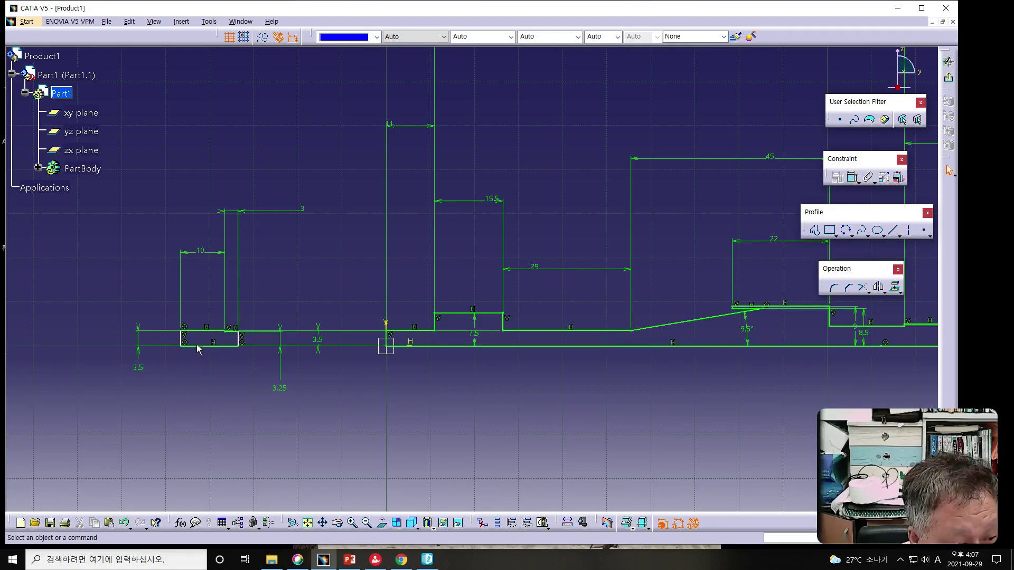
# - Dimension the distance from the small profile's outer vertical edge to the end arc's upper endpoint and set it to 146 mm
pyautogui.click(185, 338)
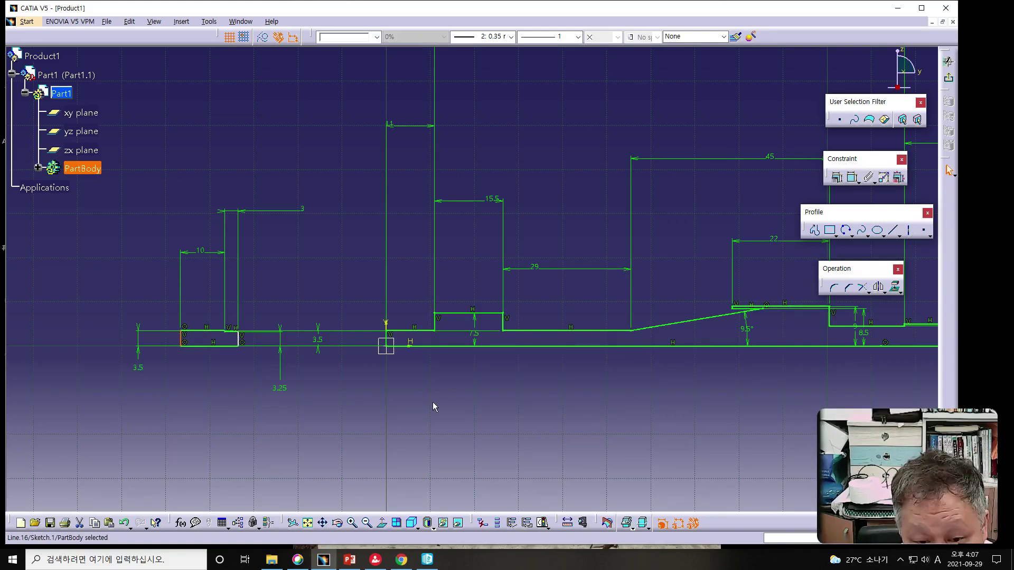
pyautogui.moveTo(782, 366); pyautogui.dragTo(689, 366, button='middle')
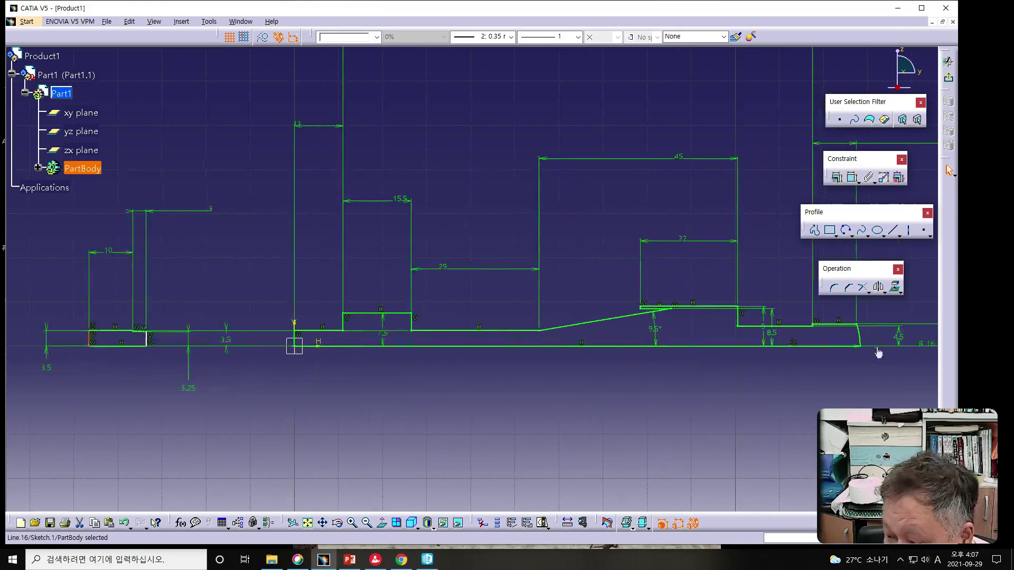
pyautogui.keyDown('ctrl'); pyautogui.click(861, 325); pyautogui.keyUp('ctrl')
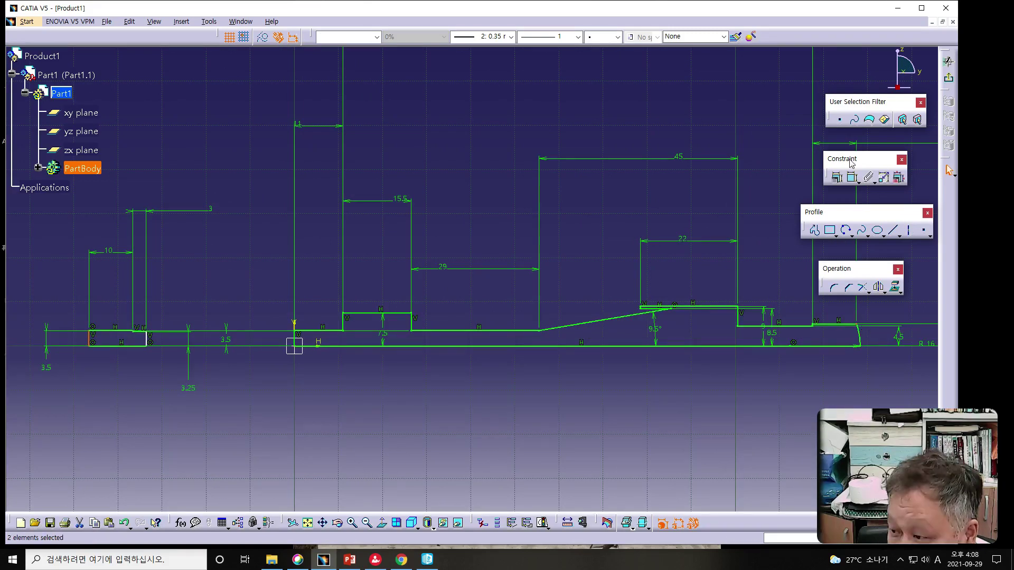
pyautogui.click(852, 177)
pyautogui.click(393, 150)
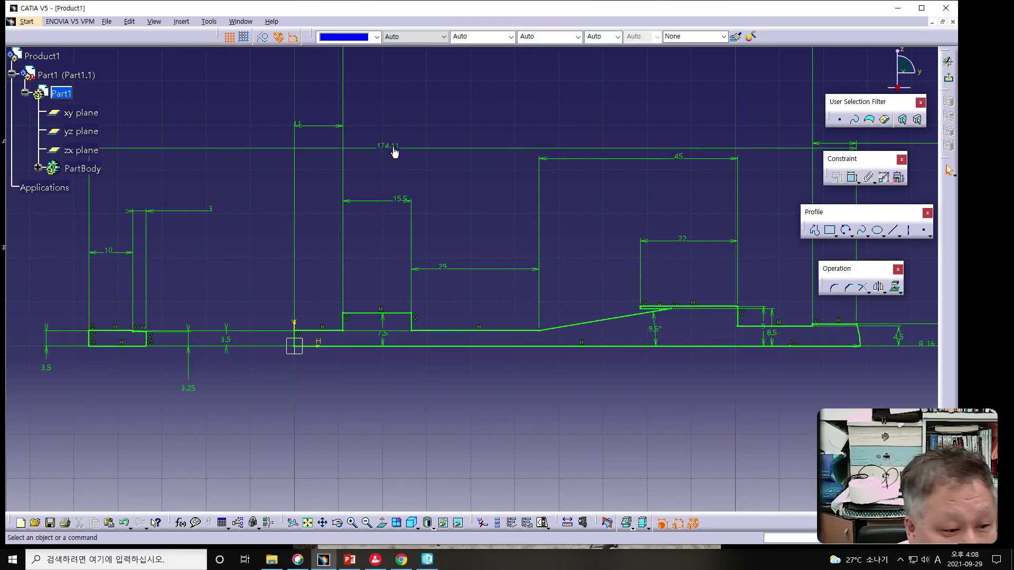
pyautogui.doubleClick(395, 150)
pyautogui.write('146')
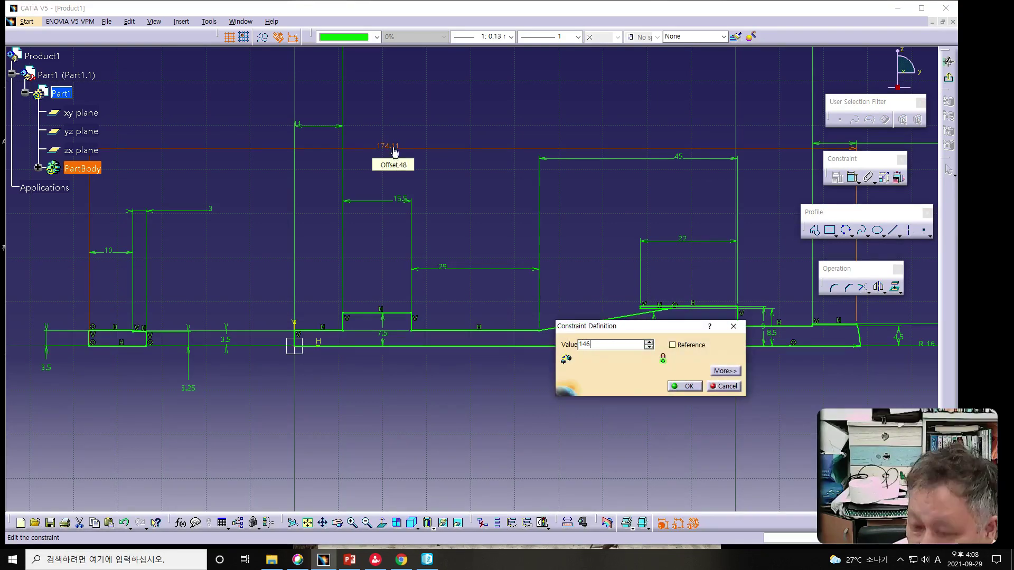
pyautogui.press('Return')
pyautogui.click(453, 478)
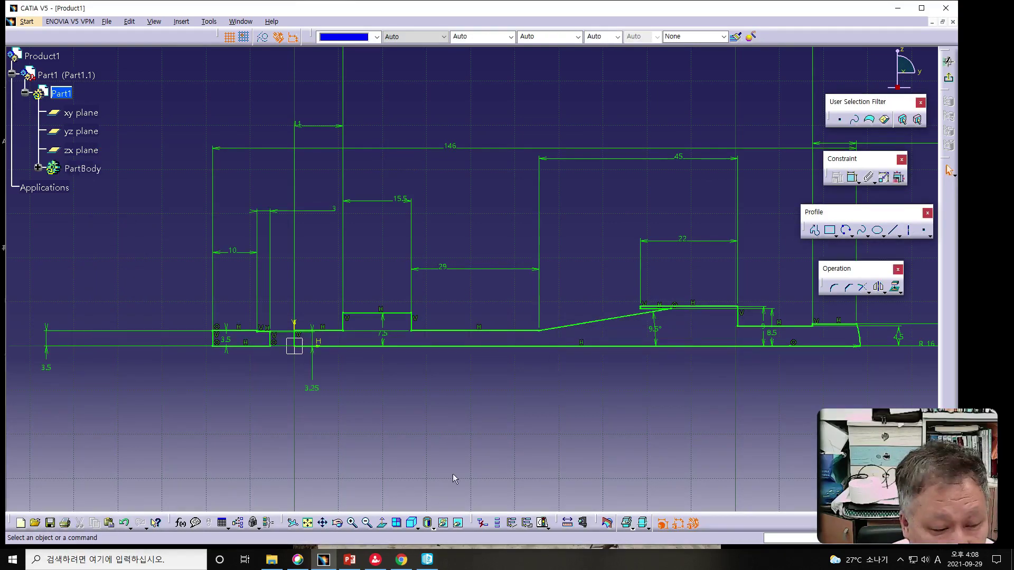
# - Delete the outer height dimension beside the 8.5 mm one and raise the upper edge of the 22 mm wide step
pyautogui.moveTo(526, 448)
pyautogui.mouseDown(button='middle')
pyautogui.moveTo(442, 421)
pyautogui.moveTo(430, 428)
pyautogui.mouseUp(button='middle')
pyautogui.scroll(-1, 430, 432)
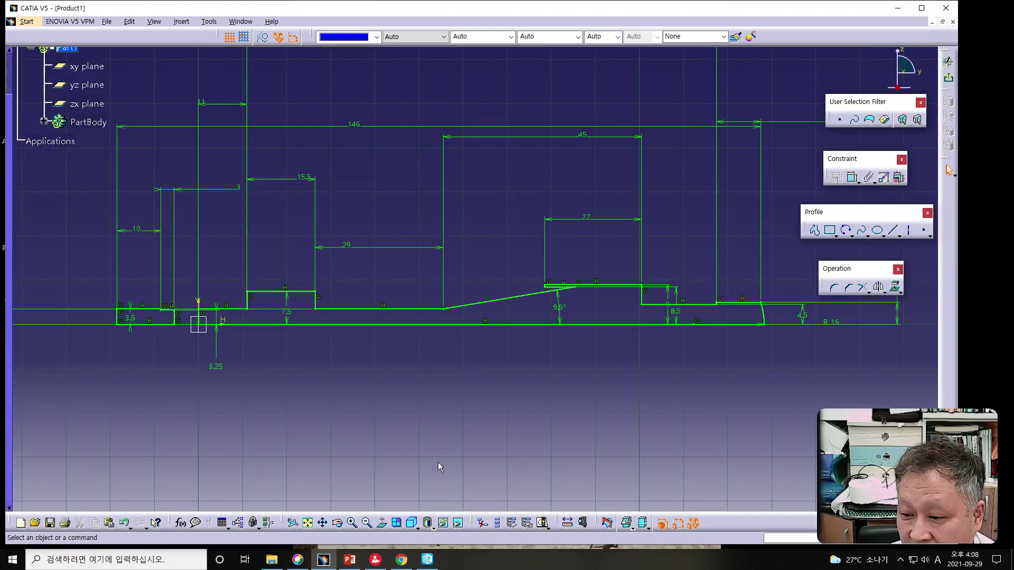
pyautogui.click(670, 308)
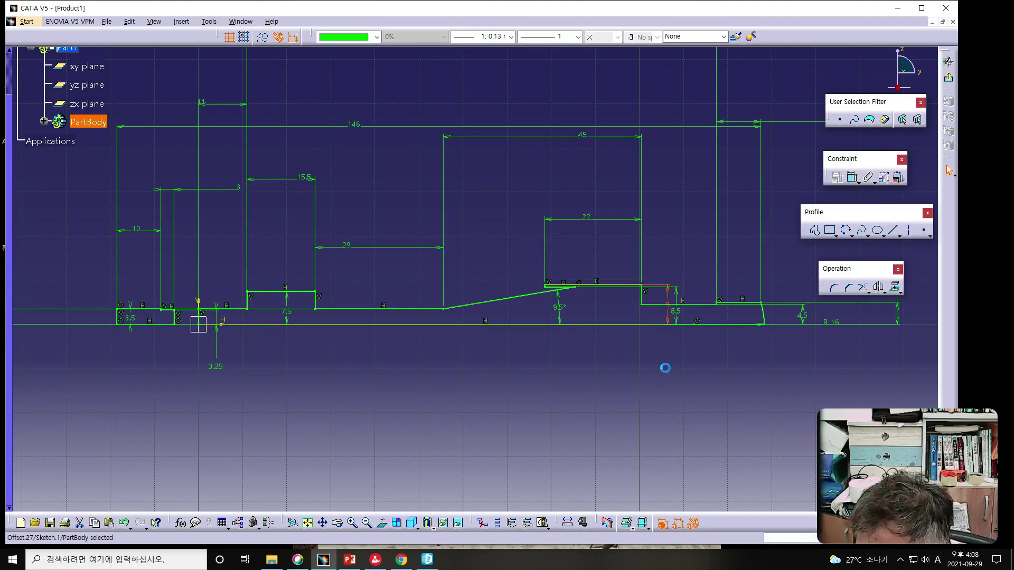
pyautogui.press('Delete')
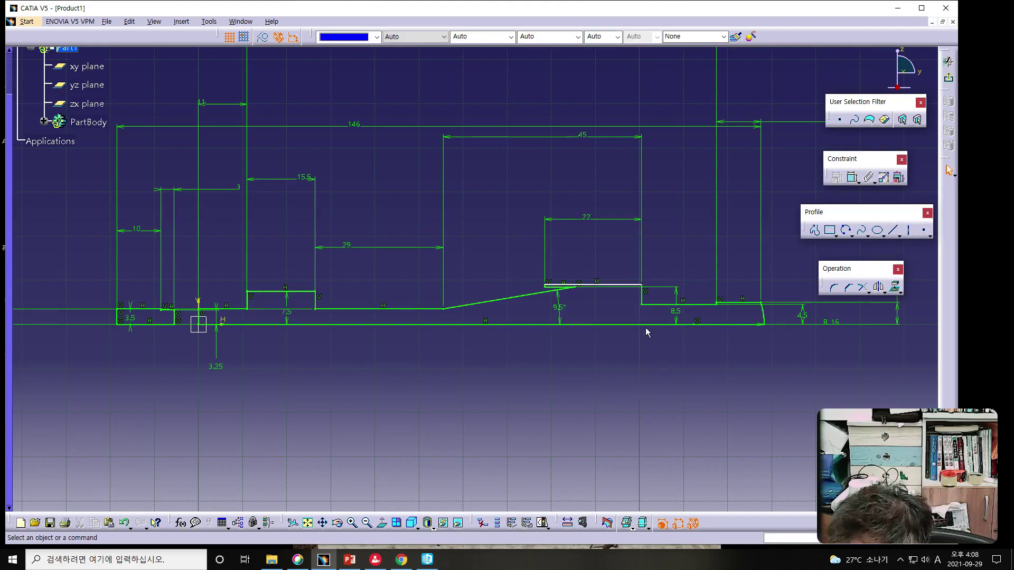
pyautogui.moveTo(625, 288); pyautogui.dragTo(641, 266)
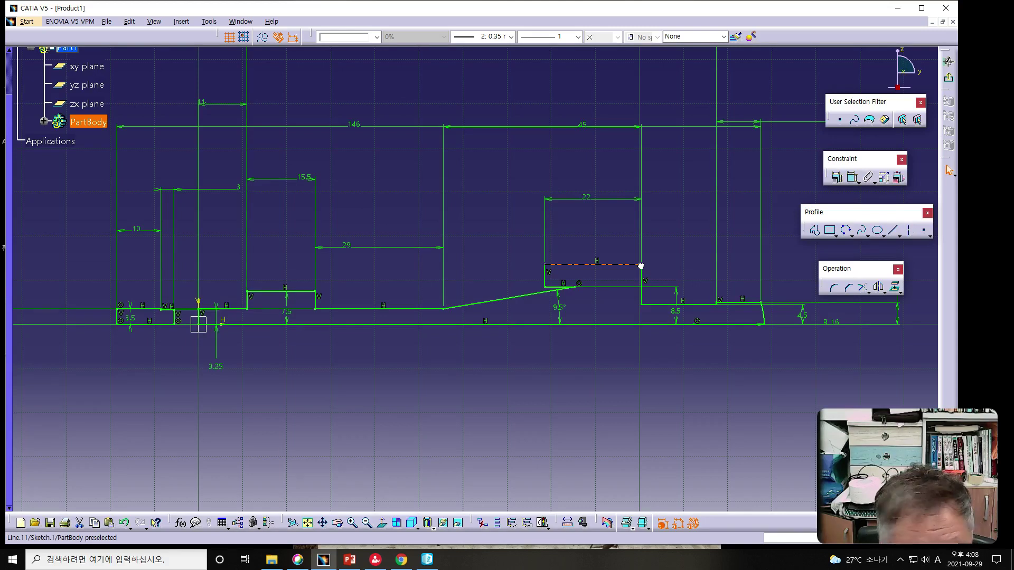
pyautogui.moveTo(641, 266); pyautogui.dragTo(641, 264)
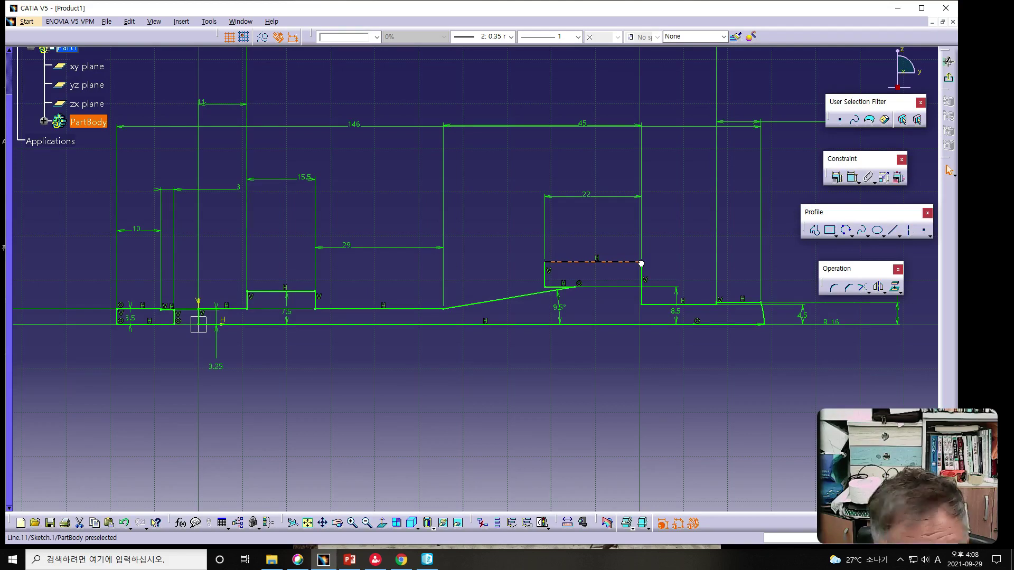
pyautogui.moveTo(642, 263); pyautogui.dragTo(641, 252)
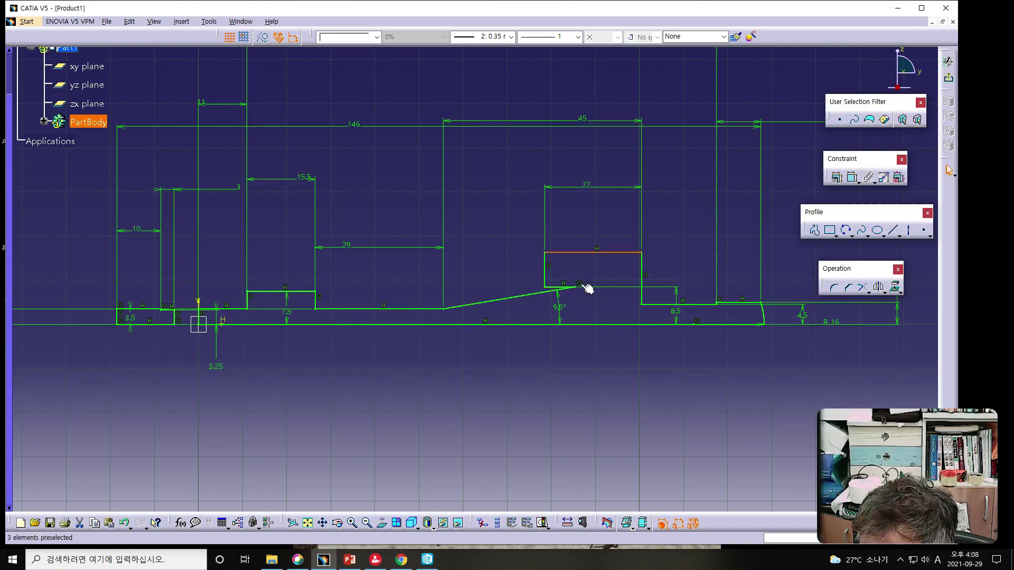
# - Move the 9.5° angle dimension aside and delete the coincidence constraint at the sloped line's upper end
pyautogui.click(579, 285)
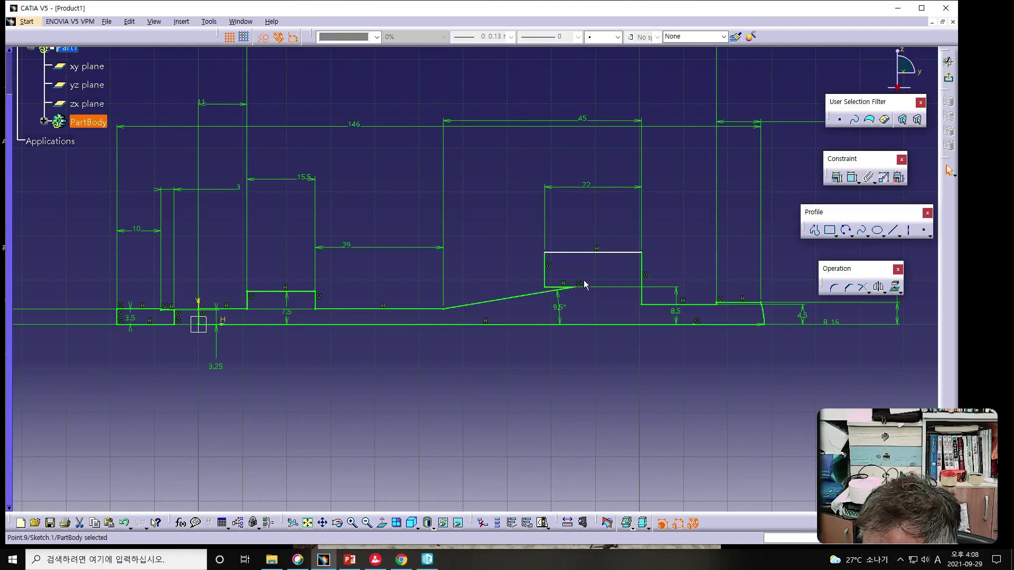
pyautogui.click(579, 284)
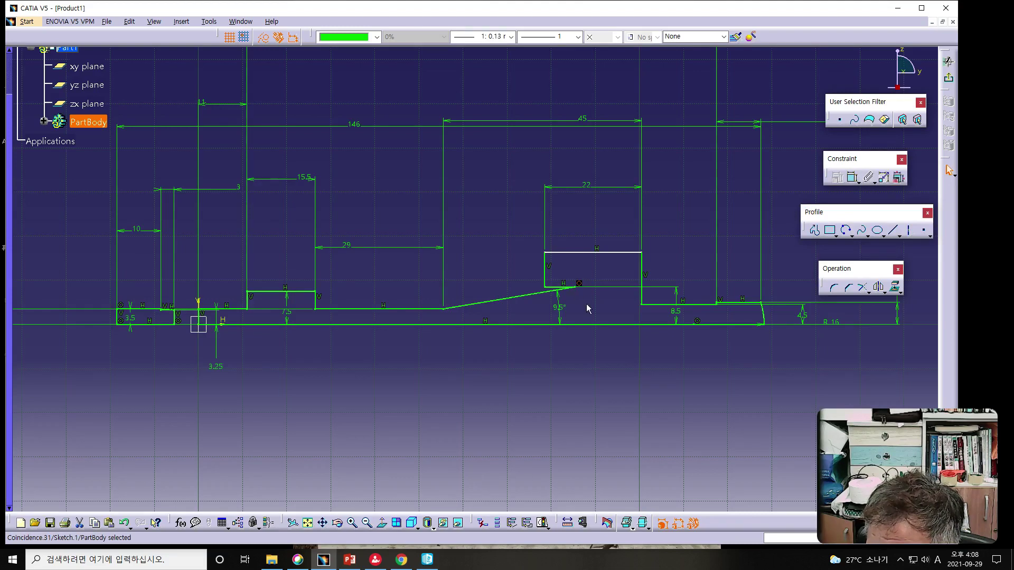
pyautogui.moveTo(563, 308); pyautogui.dragTo(510, 311)
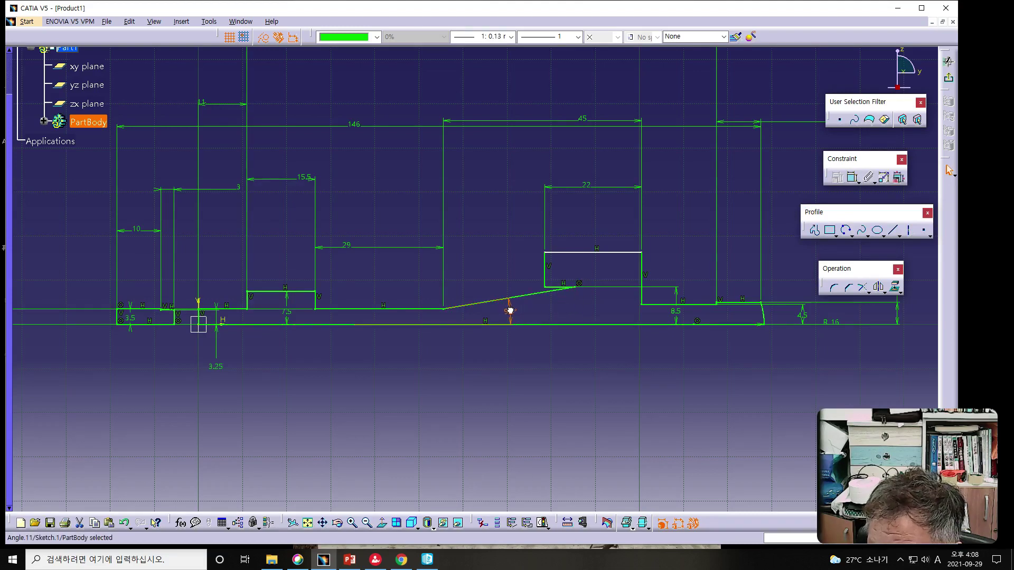
pyautogui.moveTo(579, 289); pyautogui.dragTo(557, 290)
pyautogui.click(579, 285)
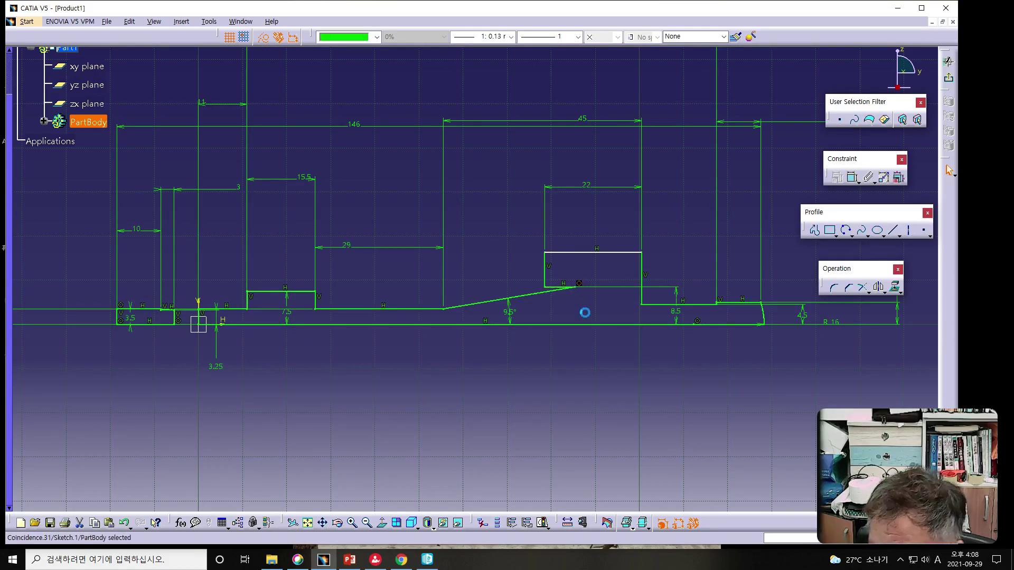
pyautogui.press('Delete')
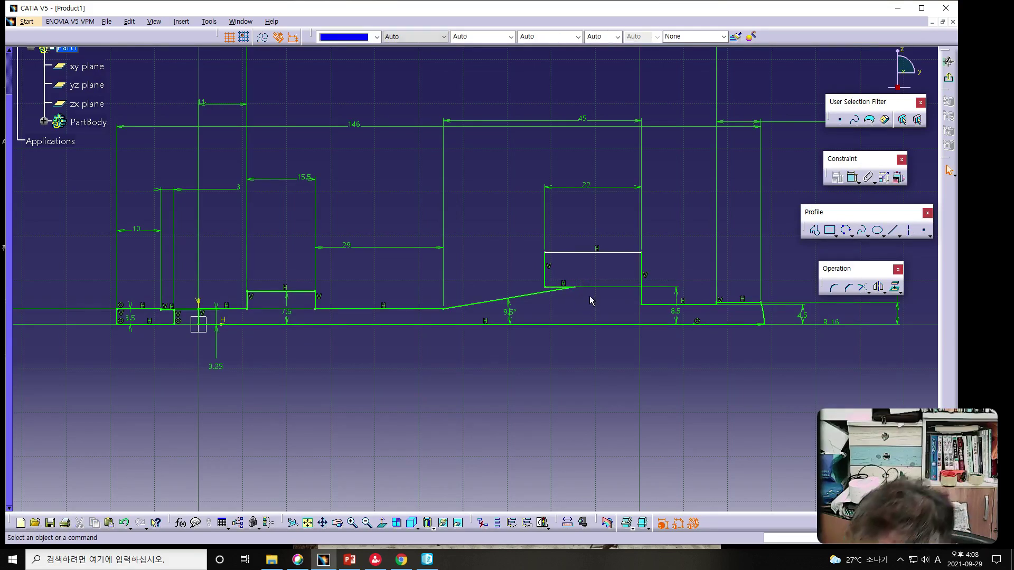
# - Shorten the sloped line and extend the short ledge under the 22 mm step outward past its corner
pyautogui.moveTo(576, 288); pyautogui.dragTo(528, 292)
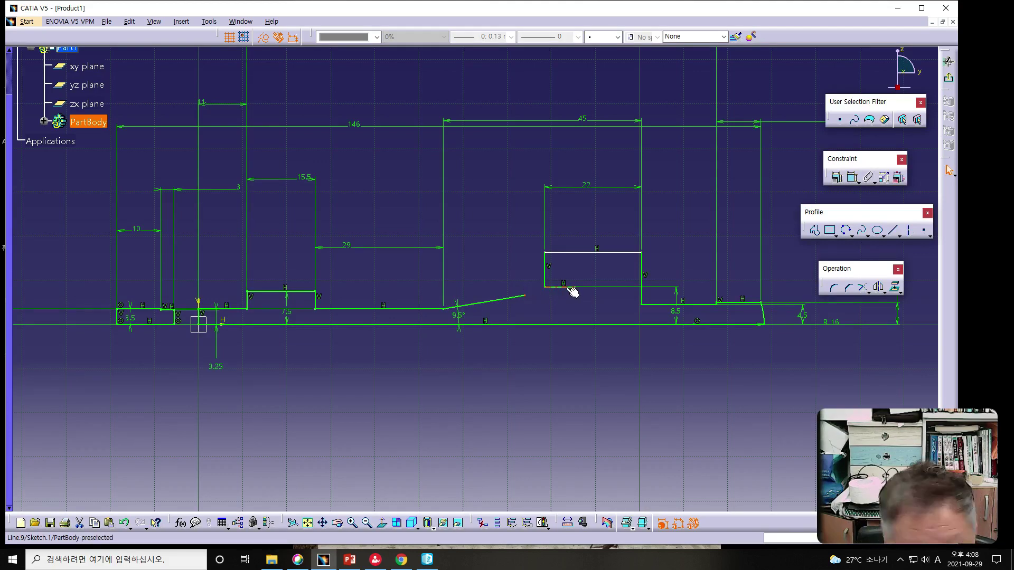
pyautogui.moveTo(526, 296); pyautogui.dragTo(502, 300)
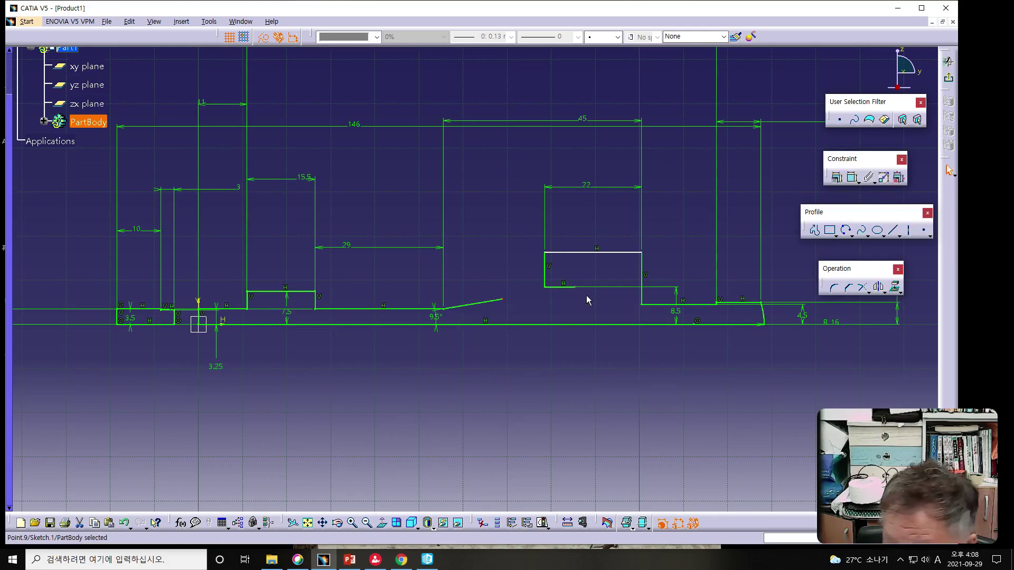
pyautogui.moveTo(582, 290); pyautogui.dragTo(508, 294)
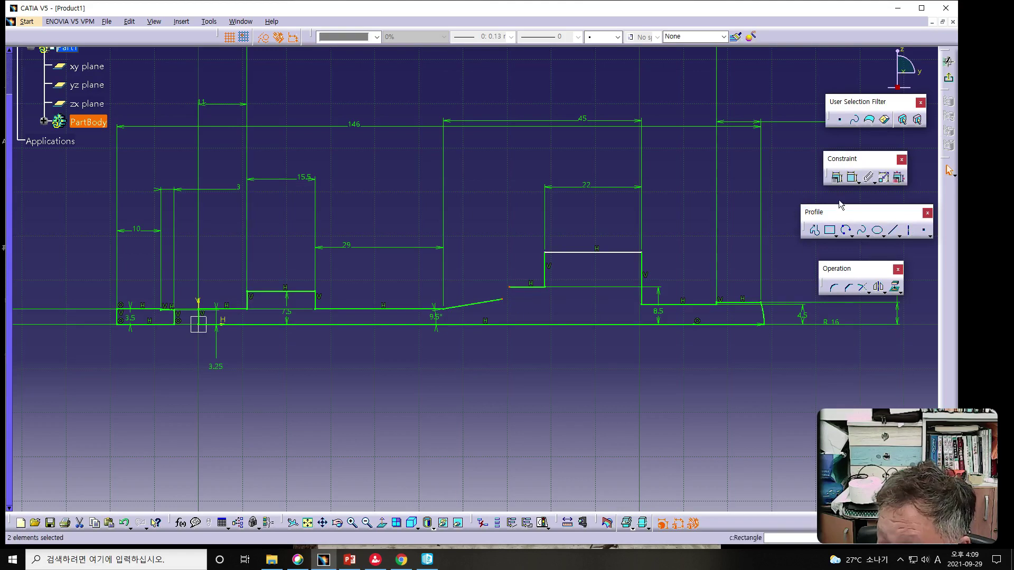
# - Apply a coincidence constraint between the sloped line's upper end and the ledge under the 22 mm step
pyautogui.click(837, 179)
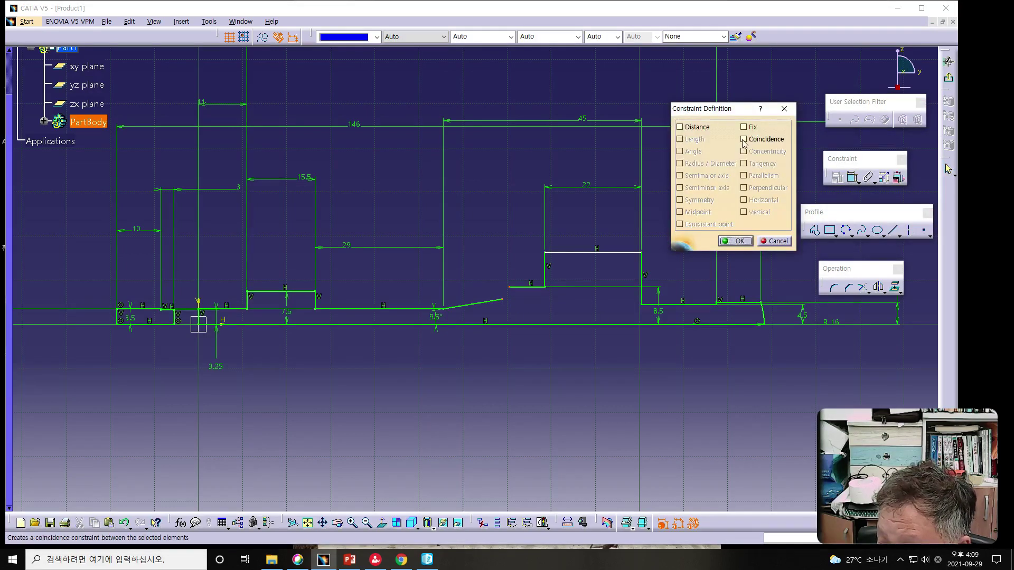
pyautogui.click(744, 139)
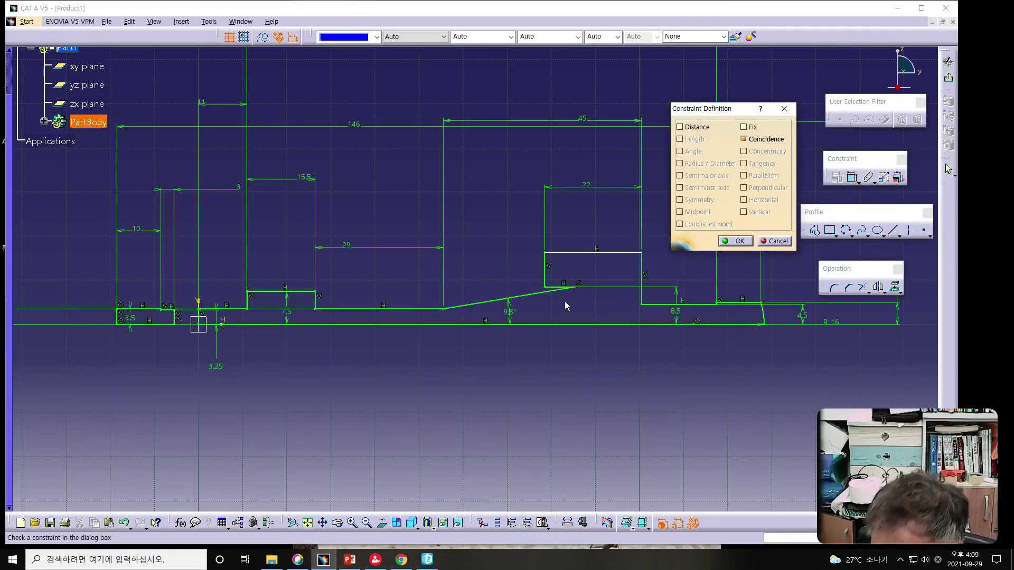
pyautogui.click(545, 277)
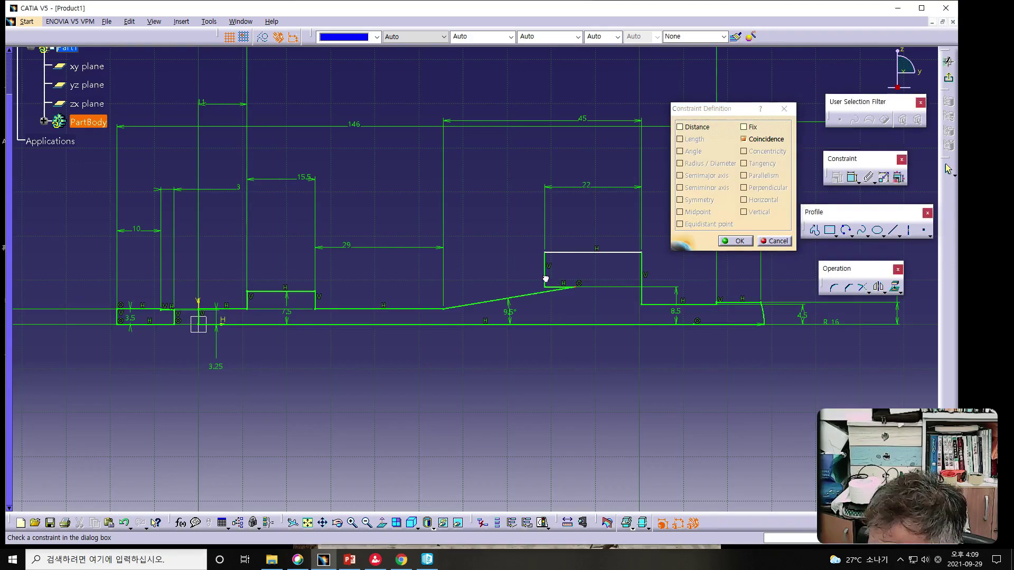
pyautogui.click(737, 241)
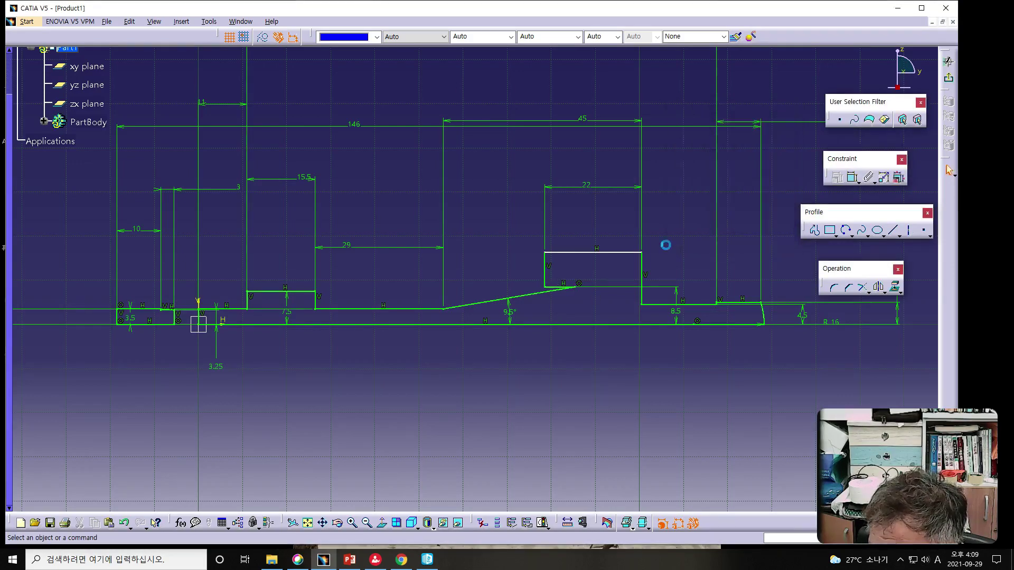
# - Lower the upper edge of the 22 mm wide step slightly
pyautogui.click(549, 276)
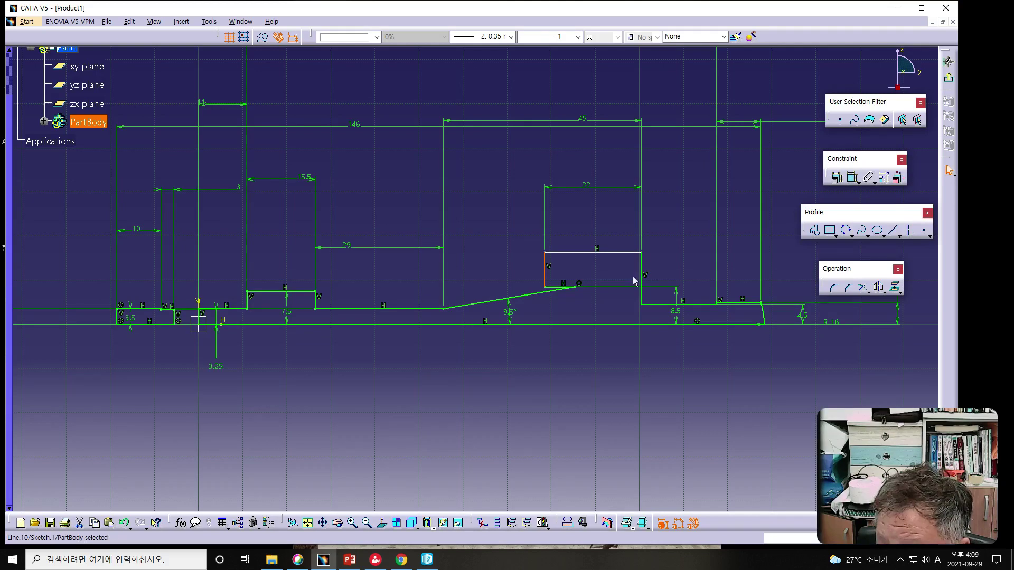
pyautogui.click(654, 277)
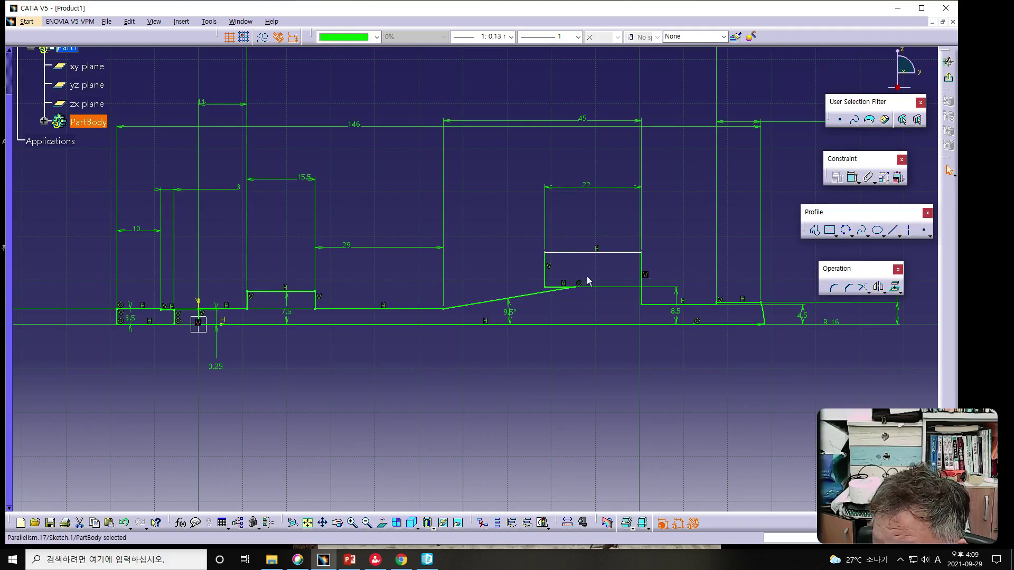
pyautogui.click(544, 276)
pyautogui.moveTo(581, 256); pyautogui.dragTo(616, 259)
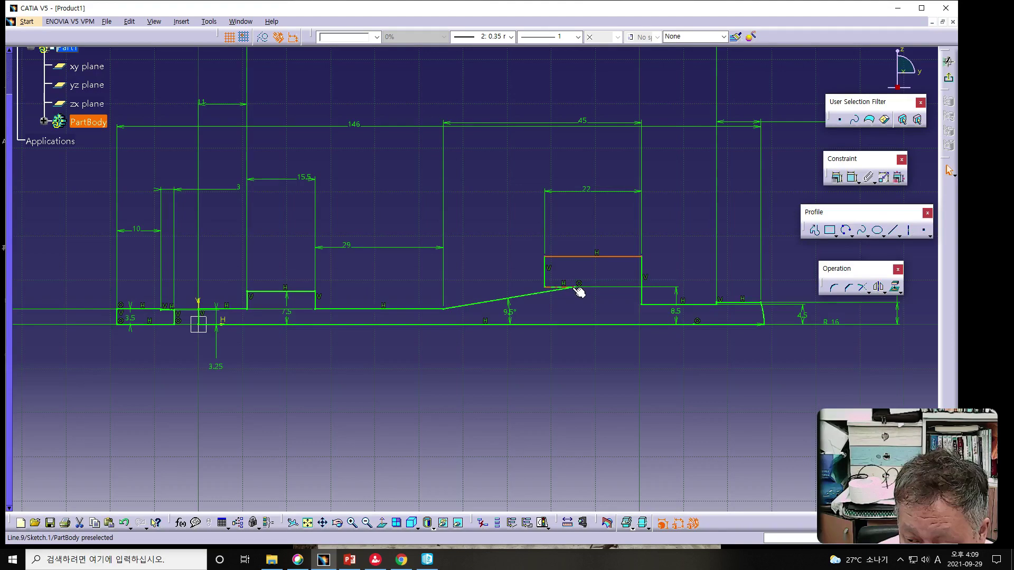
# - Remove the coincidence between the slope and the ledge again, shorten the slope further and extend the ledge
pyautogui.click(579, 285)
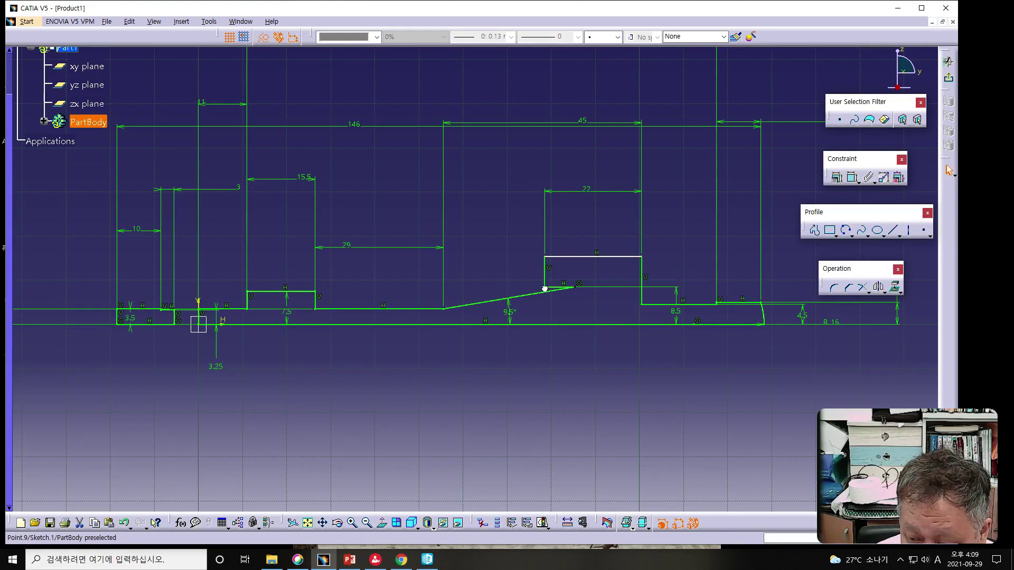
pyautogui.click(579, 284)
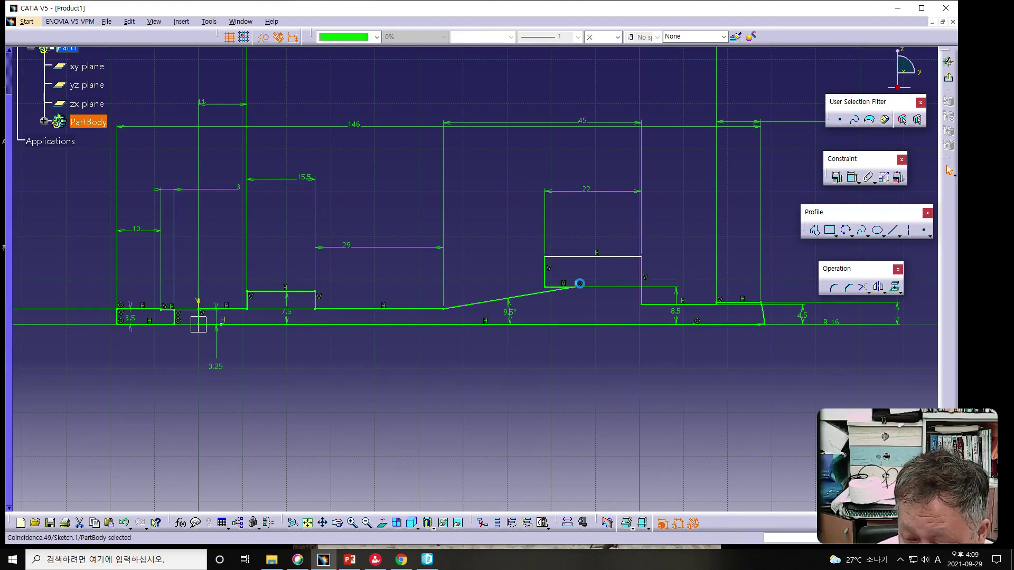
pyautogui.click(587, 305)
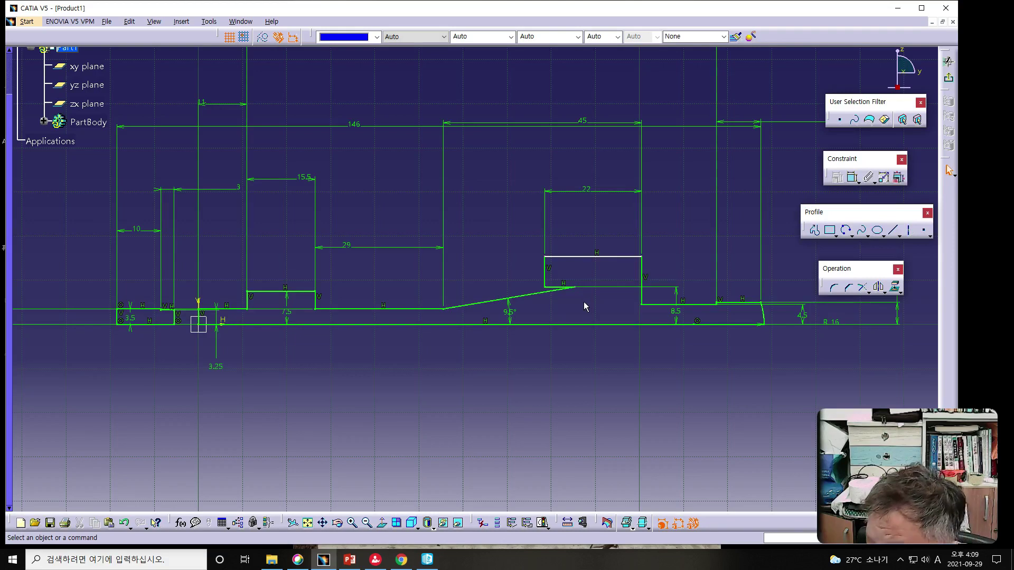
pyautogui.moveTo(581, 291); pyautogui.dragTo(527, 295)
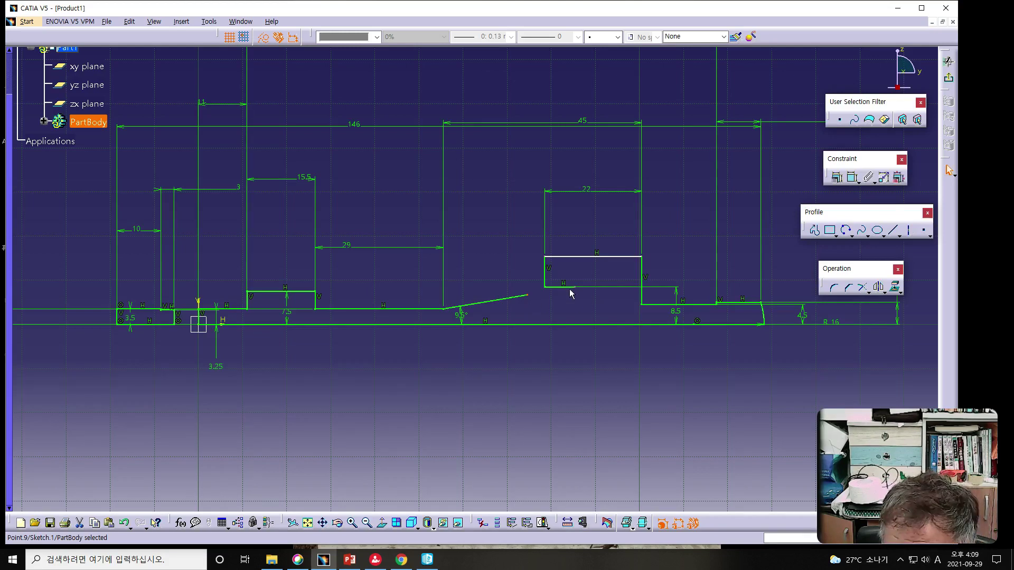
pyautogui.moveTo(574, 288); pyautogui.dragTo(479, 301)
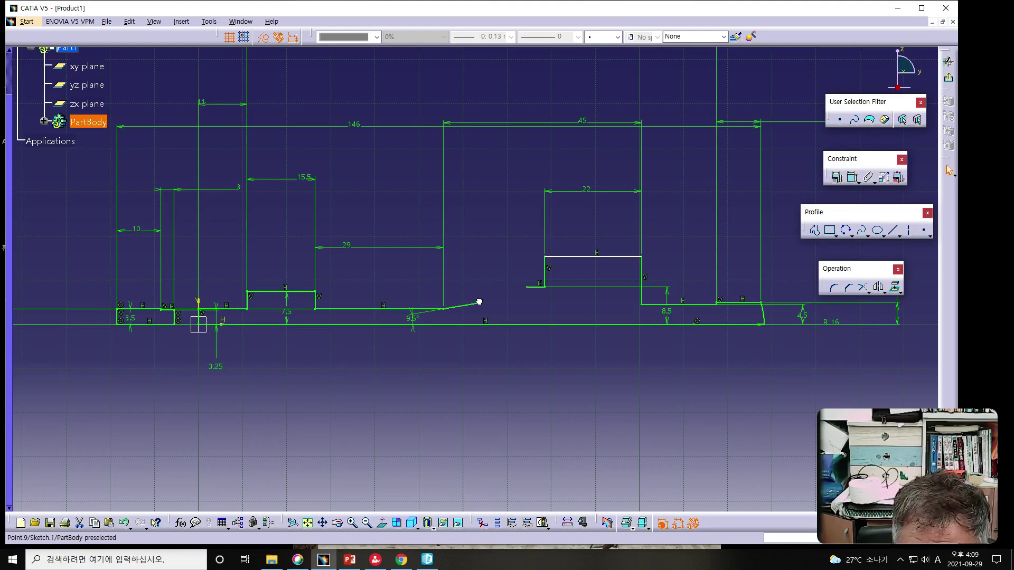
pyautogui.click(480, 301)
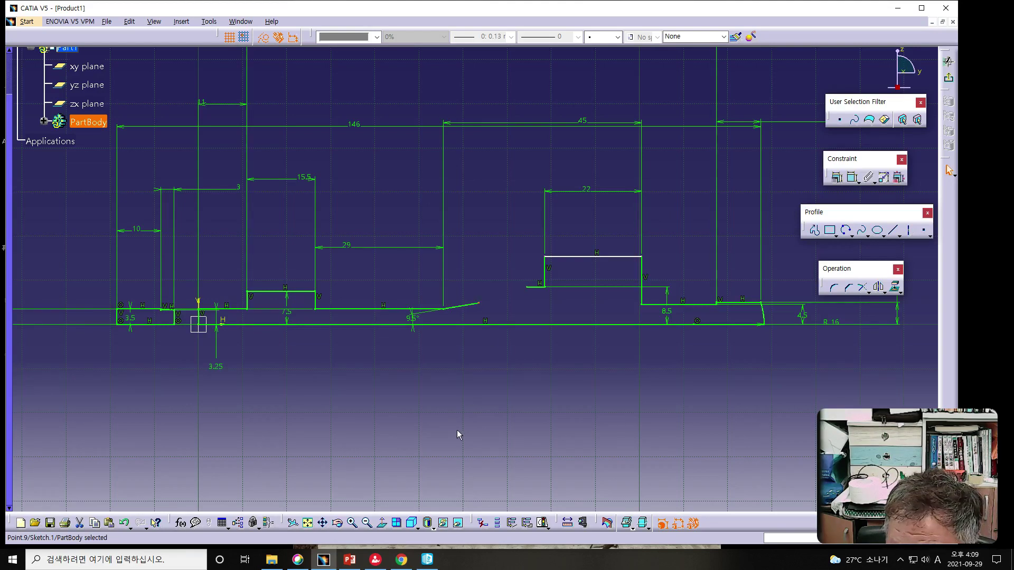
# - Undo the recent sketch edits back to before the small profile's height change and the 146 mm overall dimension
pyautogui.click(124, 522)
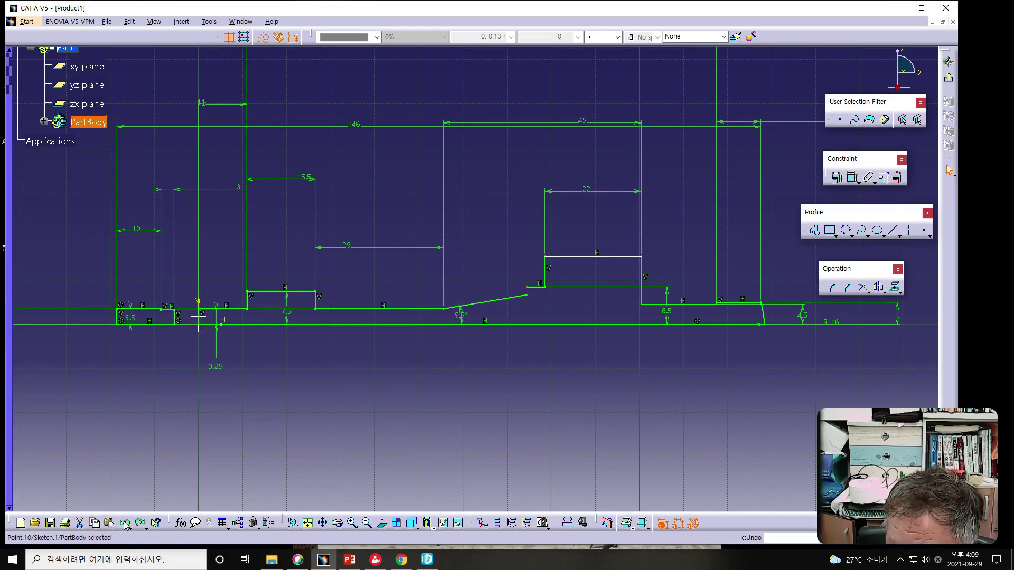
pyautogui.click(125, 523)
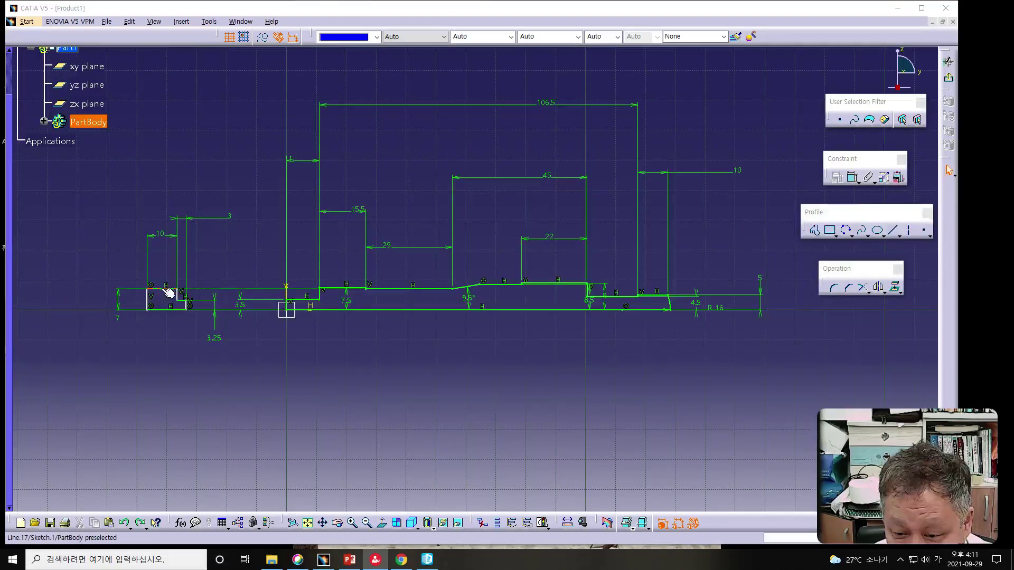
# - Move the small profile toward the origin and dimension its outer edge to the main profile's far end at 146 mm
pyautogui.moveTo(164, 289); pyautogui.dragTo(233, 292)
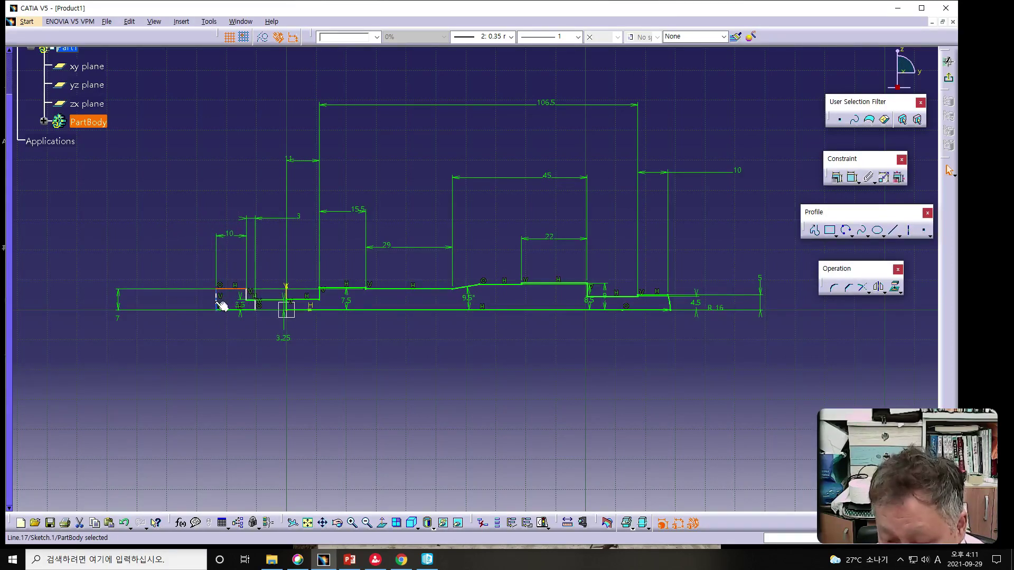
pyautogui.click(852, 178)
pyautogui.click(451, 133)
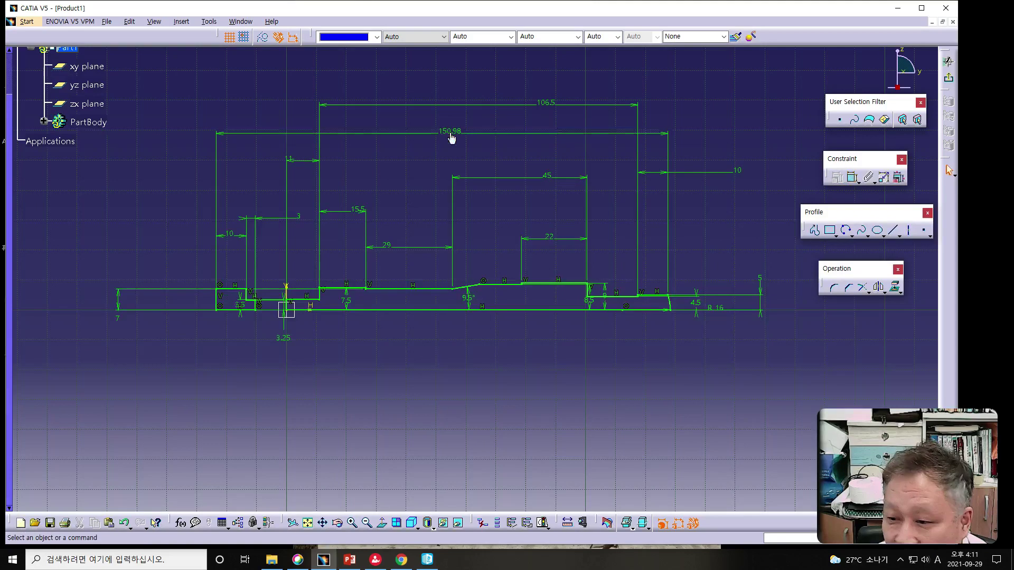
pyautogui.doubleClick(451, 133)
pyautogui.write('146')
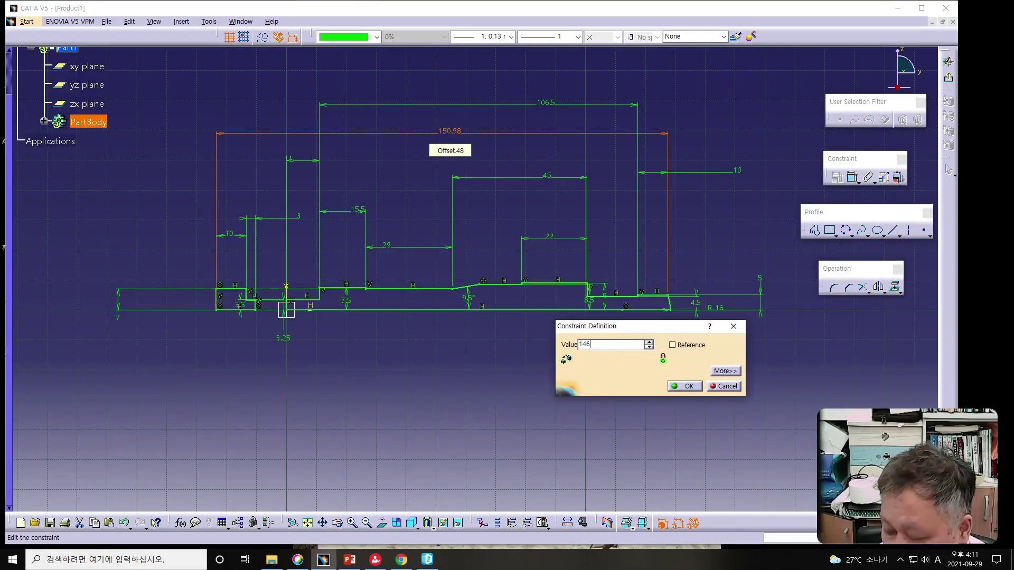
pyautogui.press('Return')
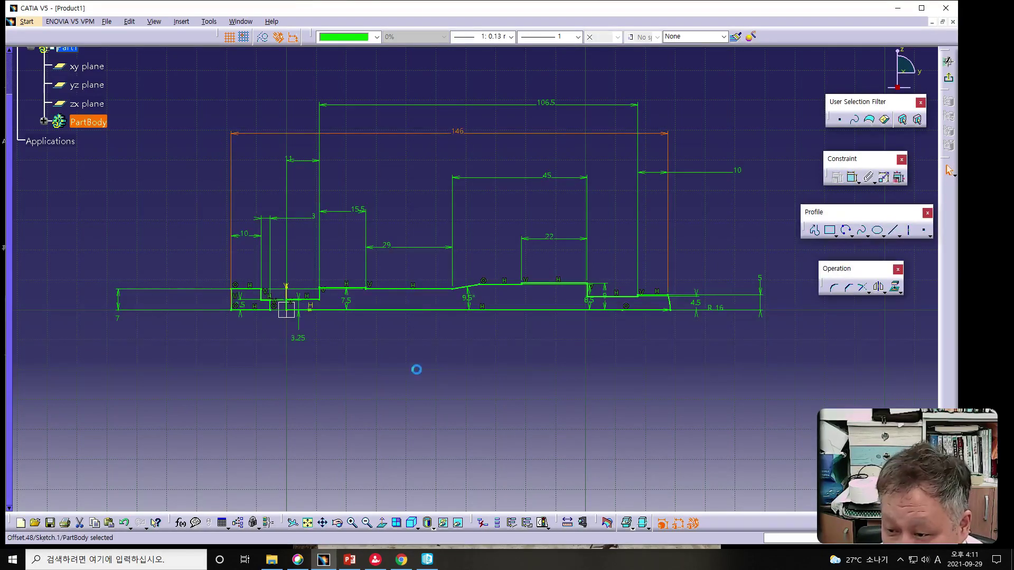
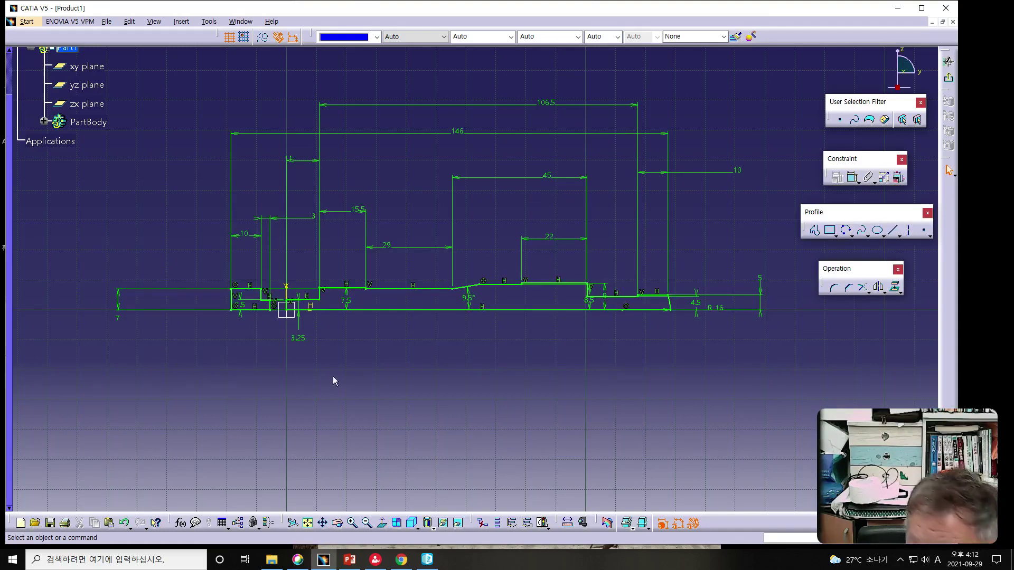
# - Draw an axis along the profiles' base line, extending beyond both ends, and exit the sketch
pyautogui.click(909, 231)
pyautogui.click(85, 310)
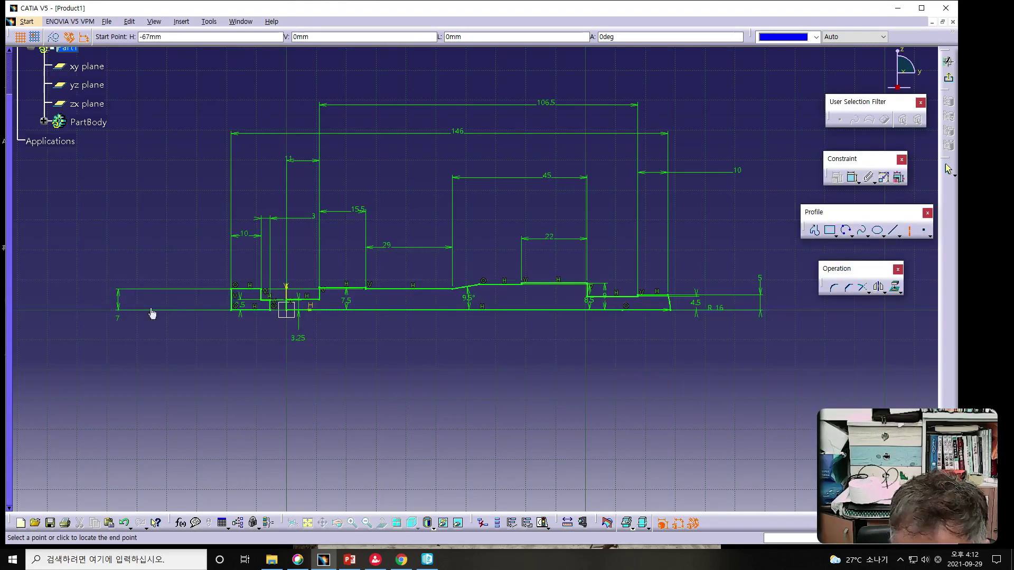
pyautogui.click(780, 311)
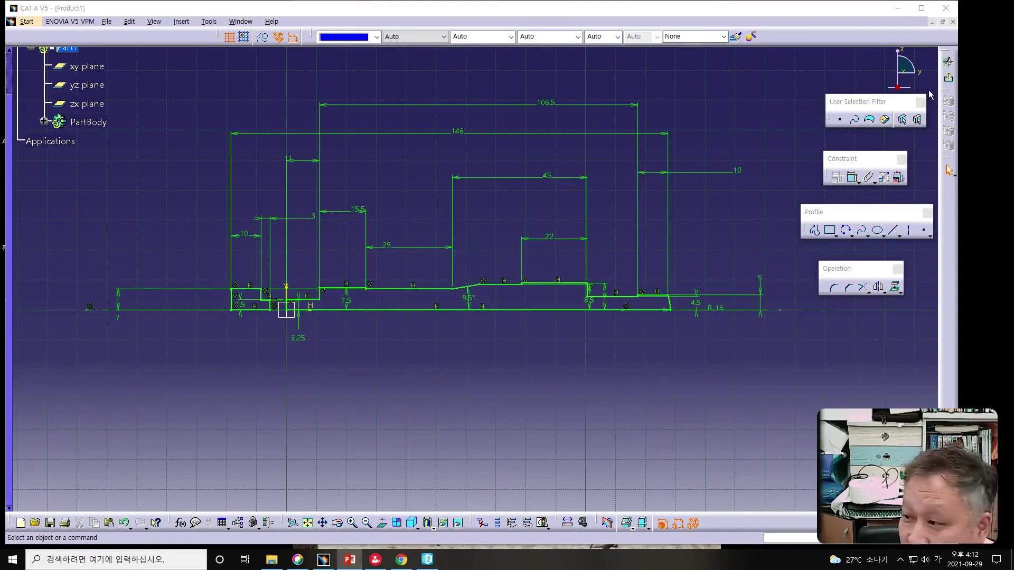
pyautogui.click(949, 78)
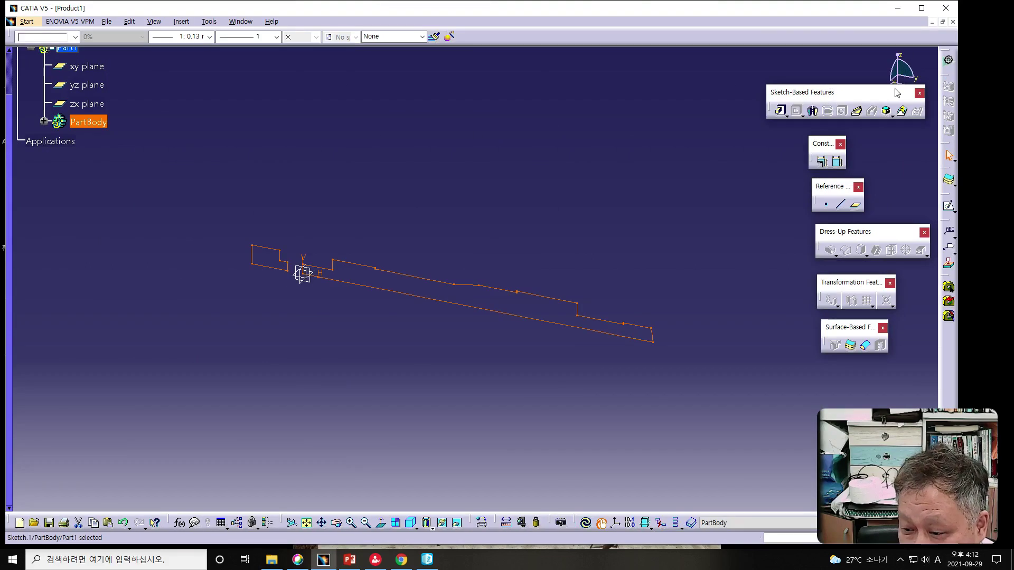
# - Reopen the sketch, run Sketch Analysis to check whether both profiles are closed, and exit the sketch again
pyautogui.doubleClick(391, 272)
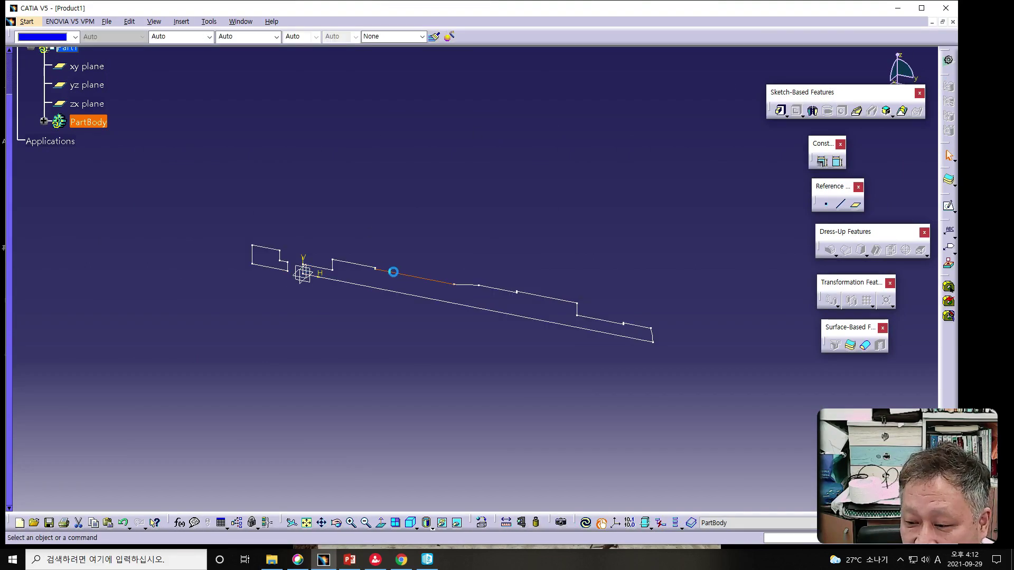
pyautogui.click(209, 21)
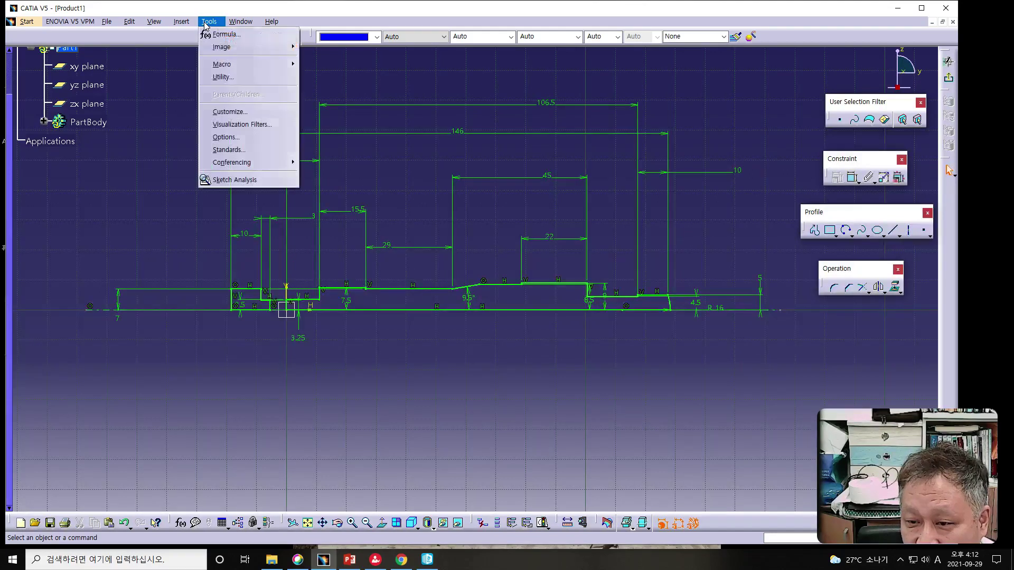
pyautogui.click(221, 186)
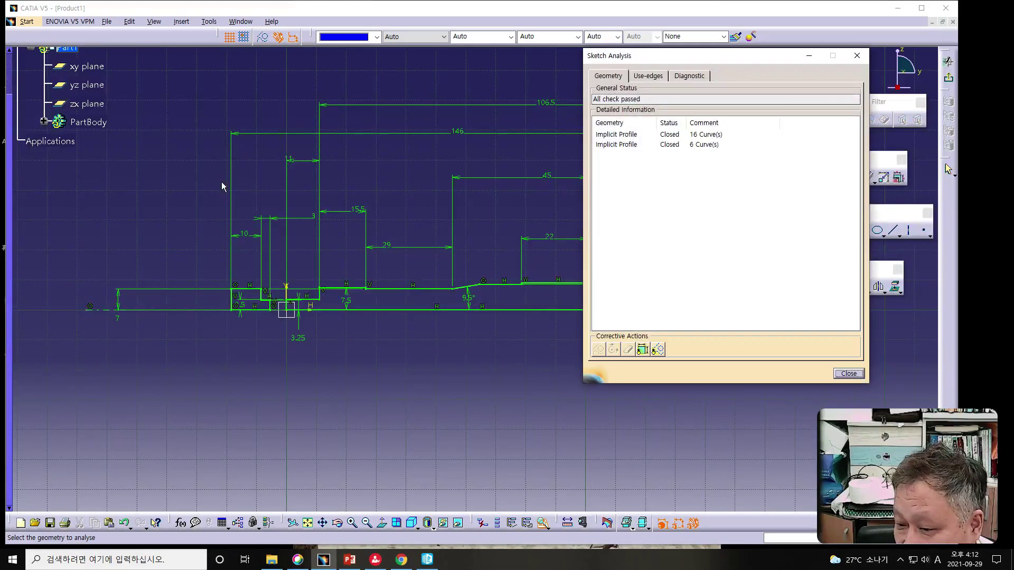
pyautogui.click(627, 135)
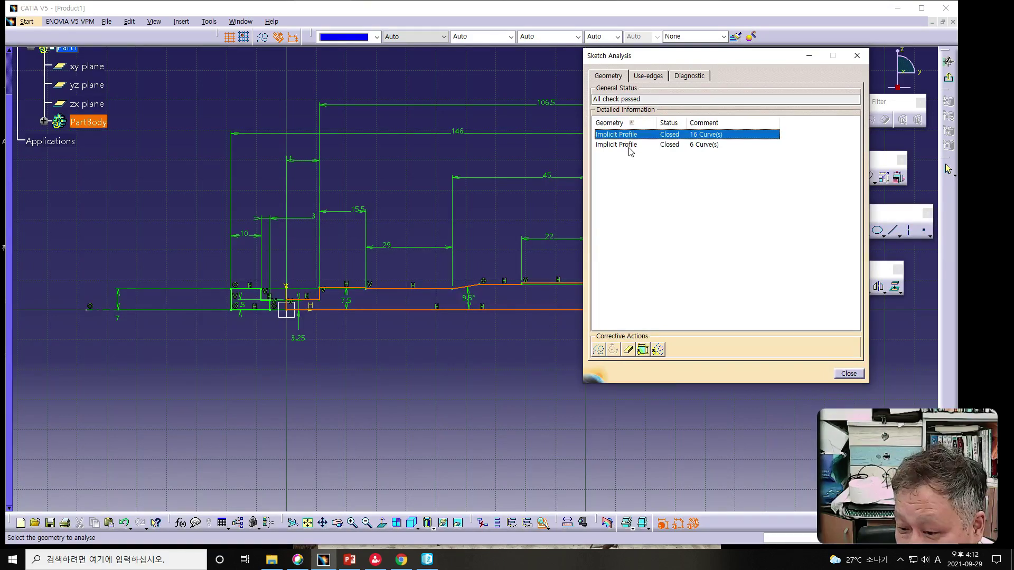
pyautogui.click(630, 147)
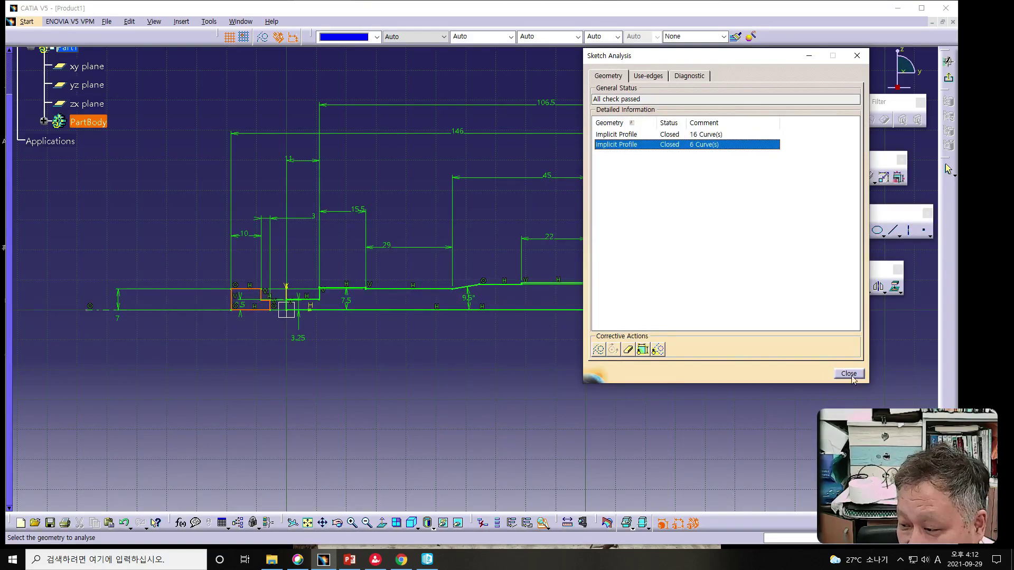
pyautogui.click(849, 373)
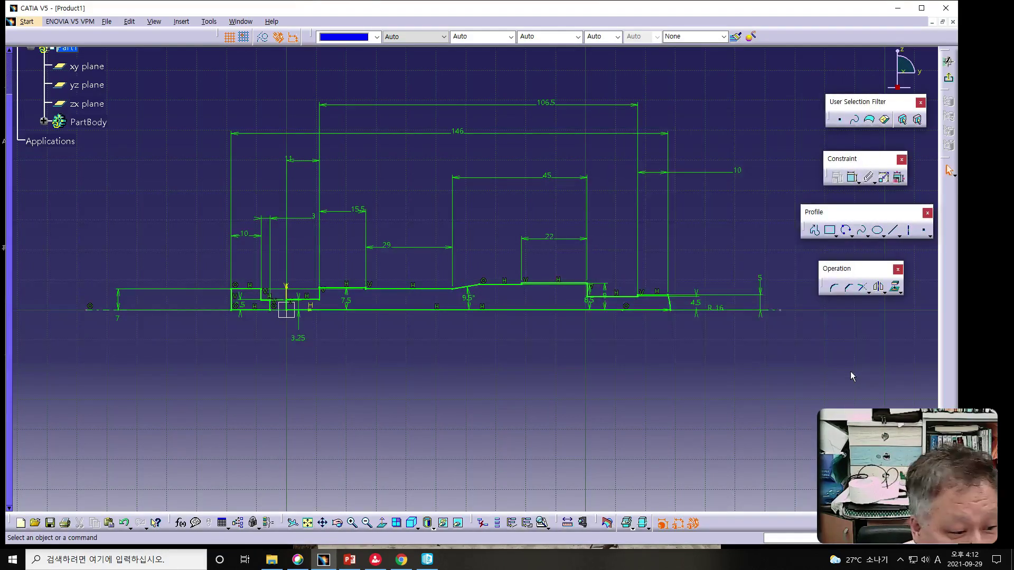
pyautogui.click(950, 81)
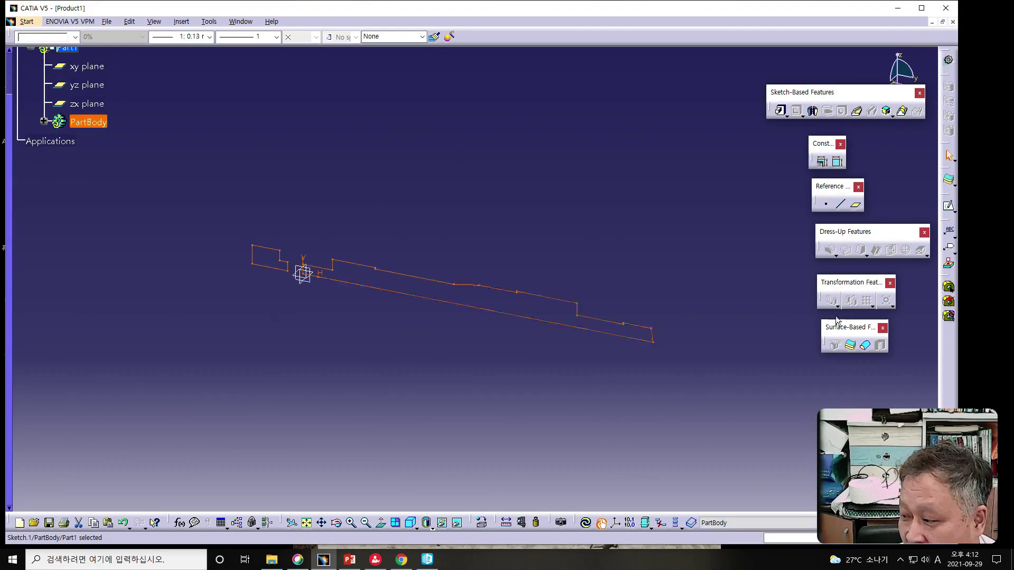
# - Revolve the sketch into a solid with the Shaft command, 360 degrees about the sketch axis
pyautogui.click(814, 113)
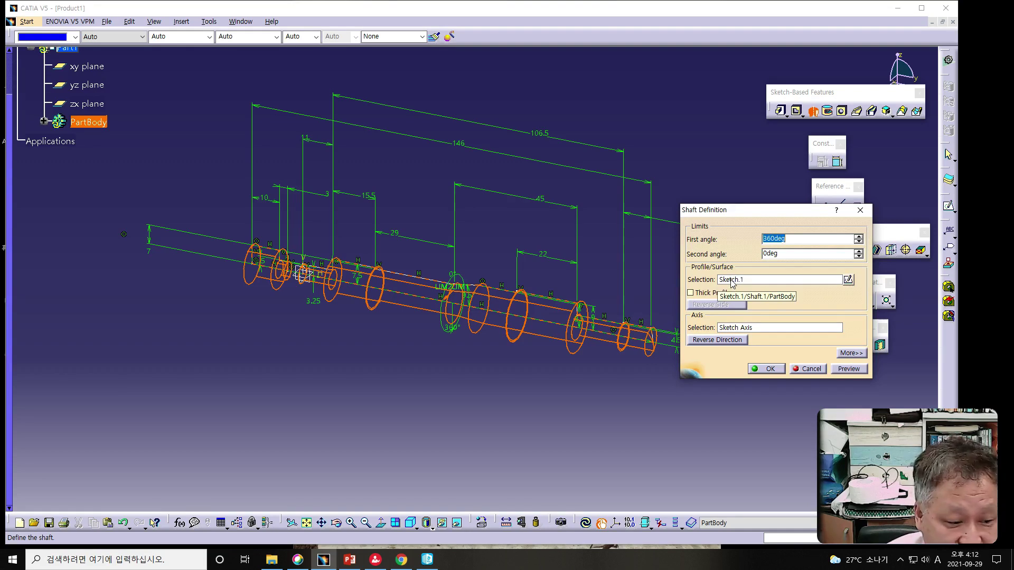
pyautogui.click(851, 370)
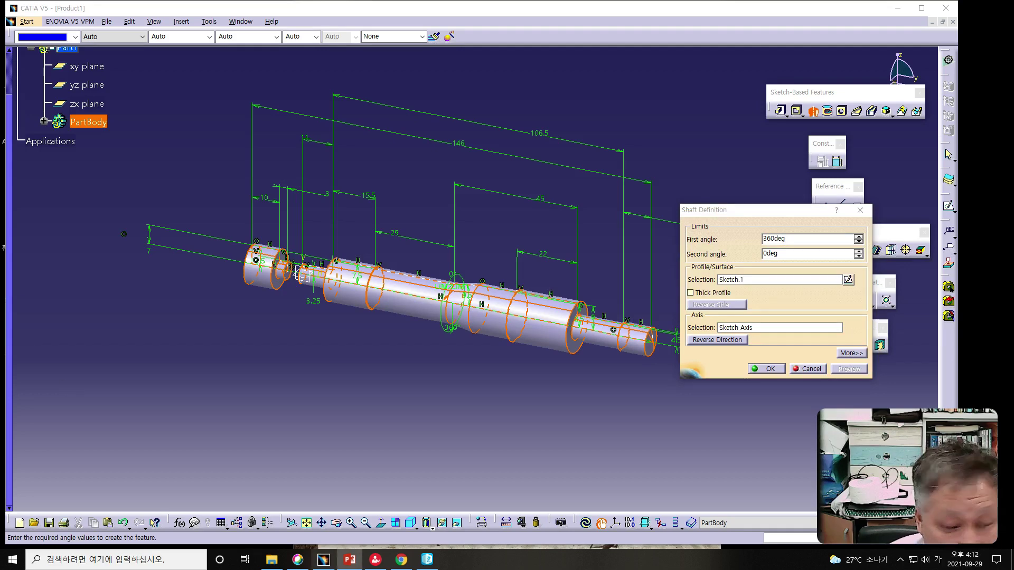
pyautogui.moveTo(410, 377); pyautogui.dragTo(516, 203, button='middle')
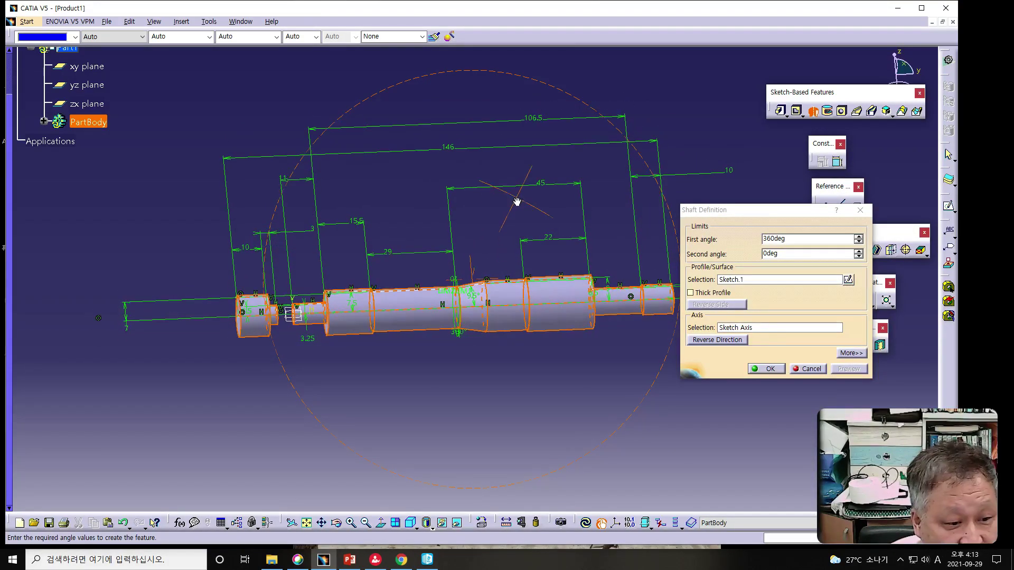
pyautogui.click(753, 369)
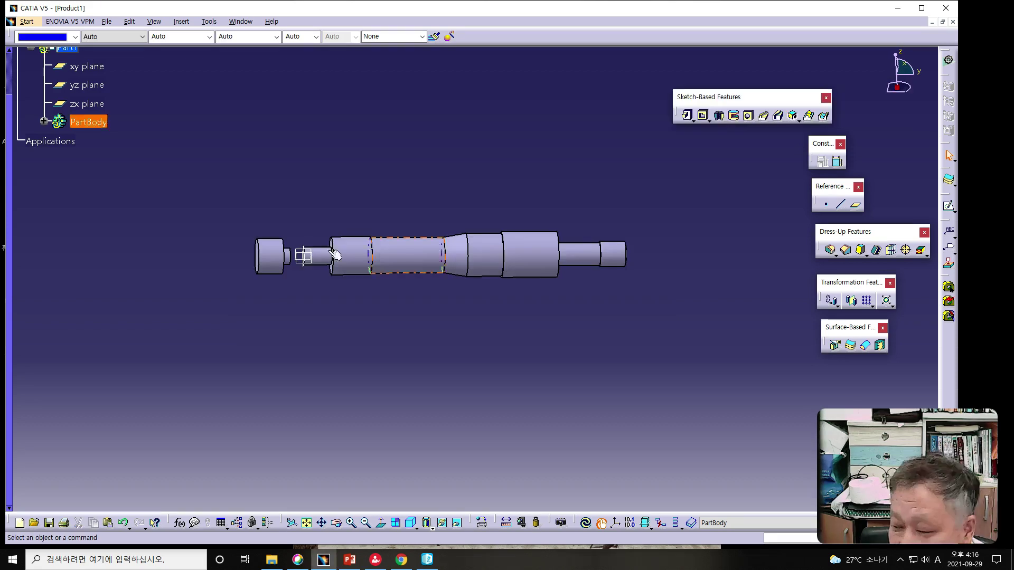
# - Start a new sketch on the yz plane
pyautogui.click(79, 86)
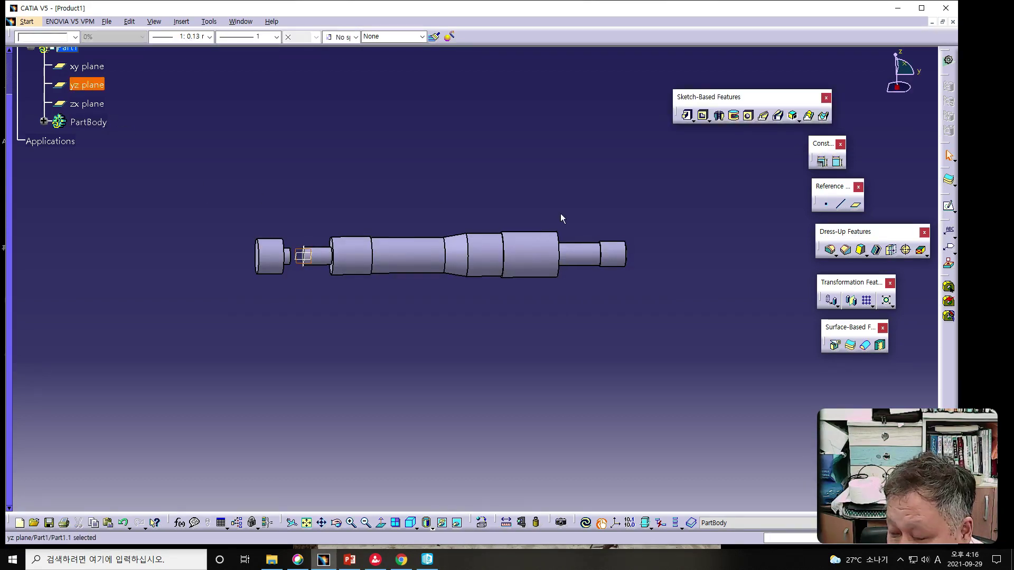
pyautogui.click(949, 206)
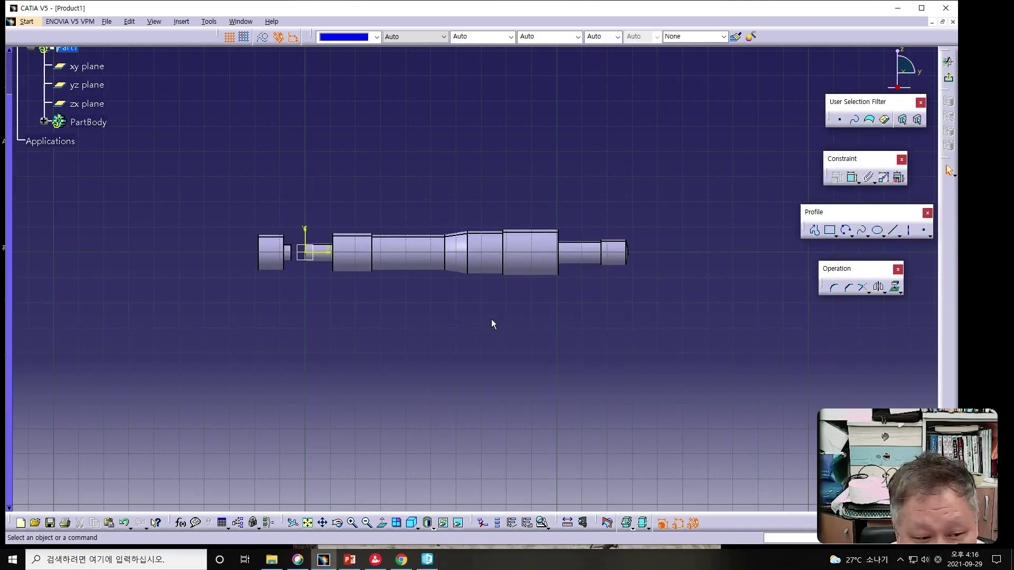
pyautogui.keyDown('ctrl'); pyautogui.moveTo(473, 333); pyautogui.dragTo(454, 321, button='middle'); pyautogui.keyUp('ctrl')
pyautogui.moveTo(412, 347)
pyautogui.mouseDown(button='middle')
pyautogui.moveTo(435, 302)
pyautogui.moveTo(408, 310)
pyautogui.moveTo(388, 300)
pyautogui.moveTo(397, 327)
pyautogui.mouseUp(button='middle')
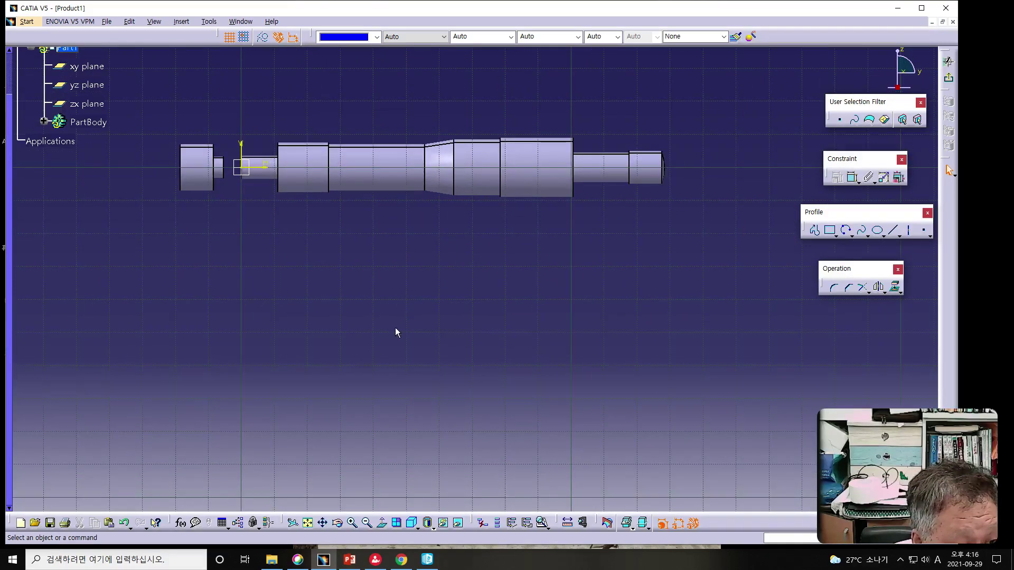
# - Start a frame profile at the small cylinder's outer end with a short vertical line down and an outward-bulging three-point arc of about 30 mm radius
pyautogui.click(815, 230)
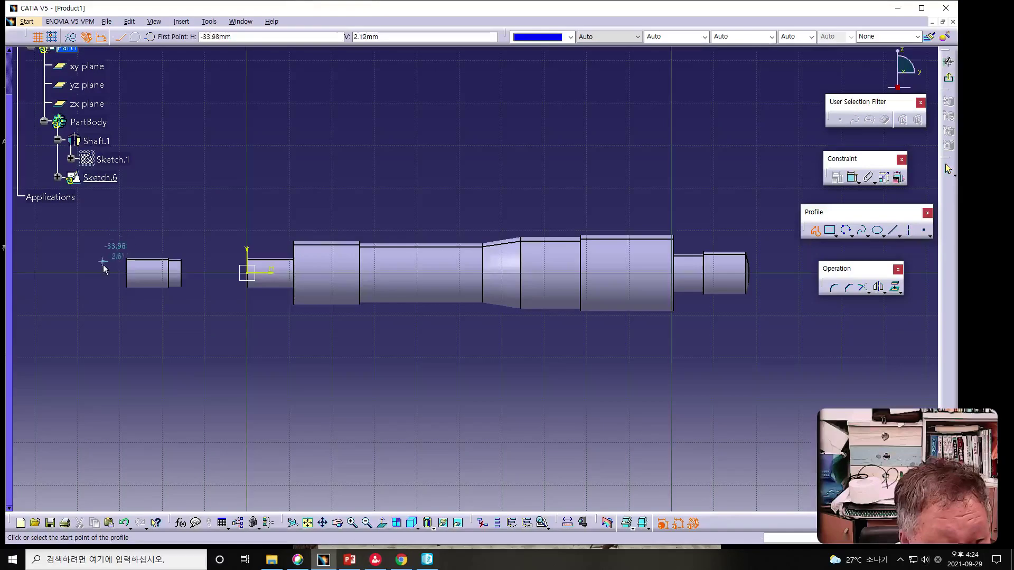
pyautogui.click(132, 276)
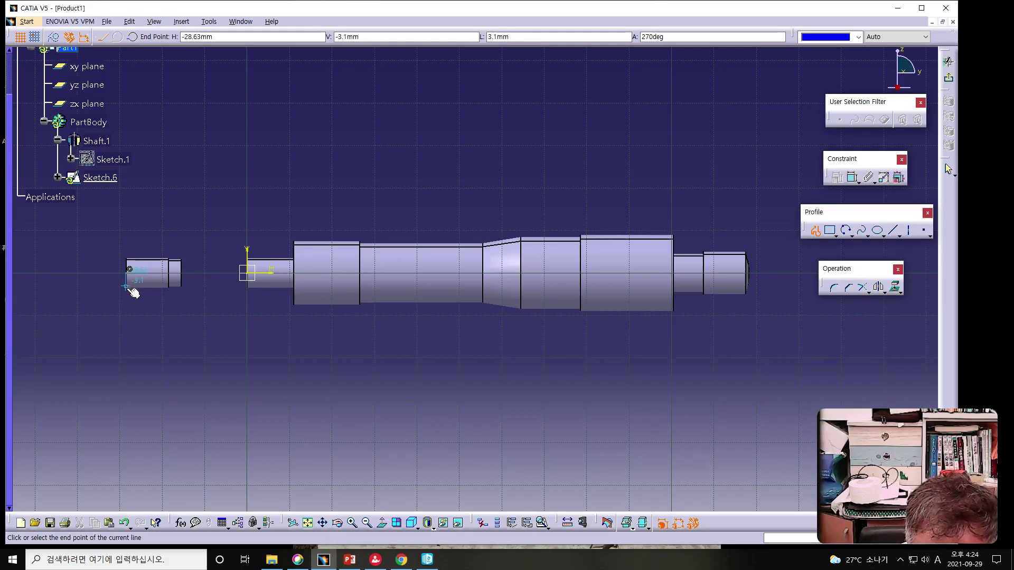
pyautogui.click(127, 289)
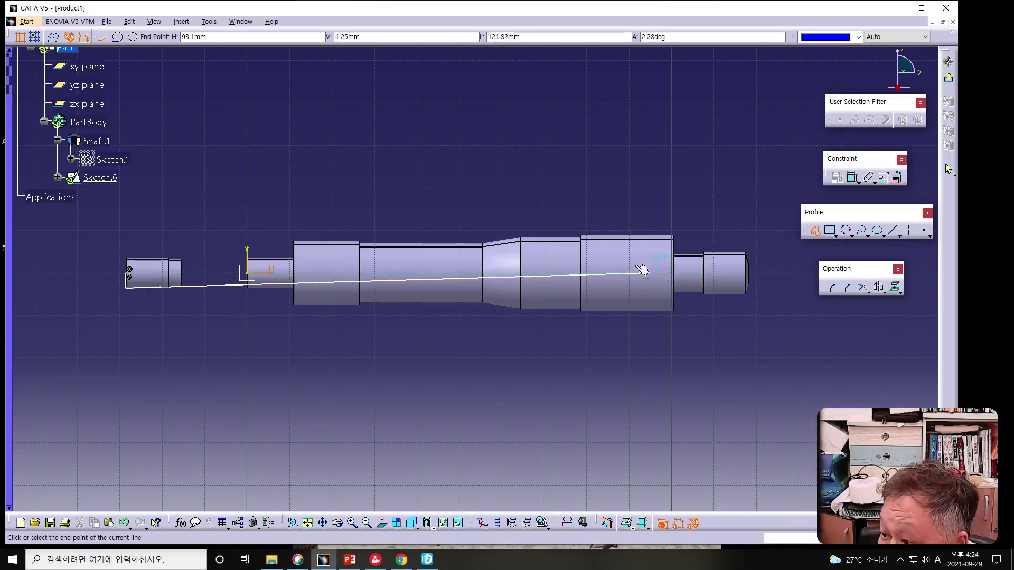
pyautogui.click(132, 37)
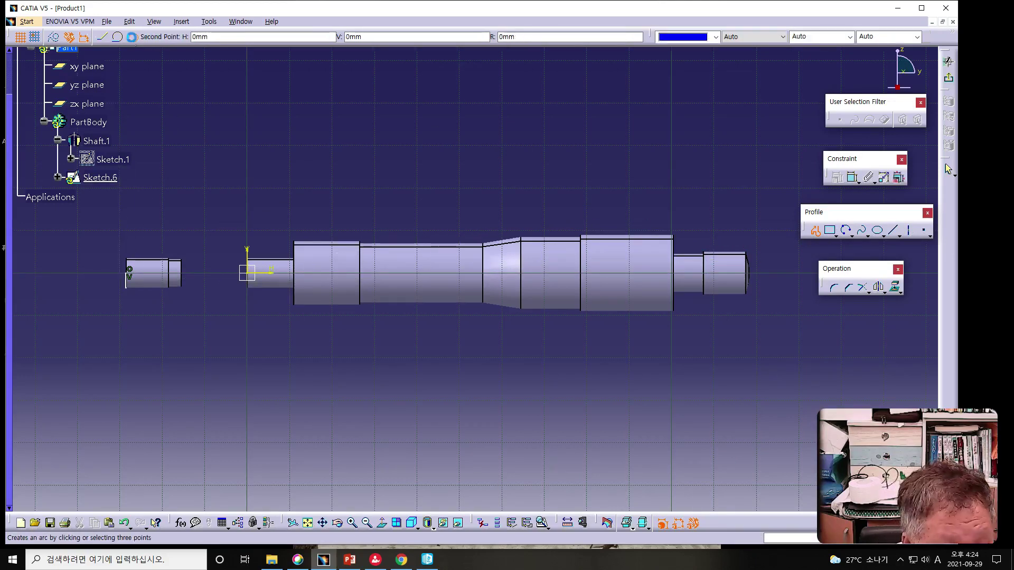
pyautogui.click(111, 371)
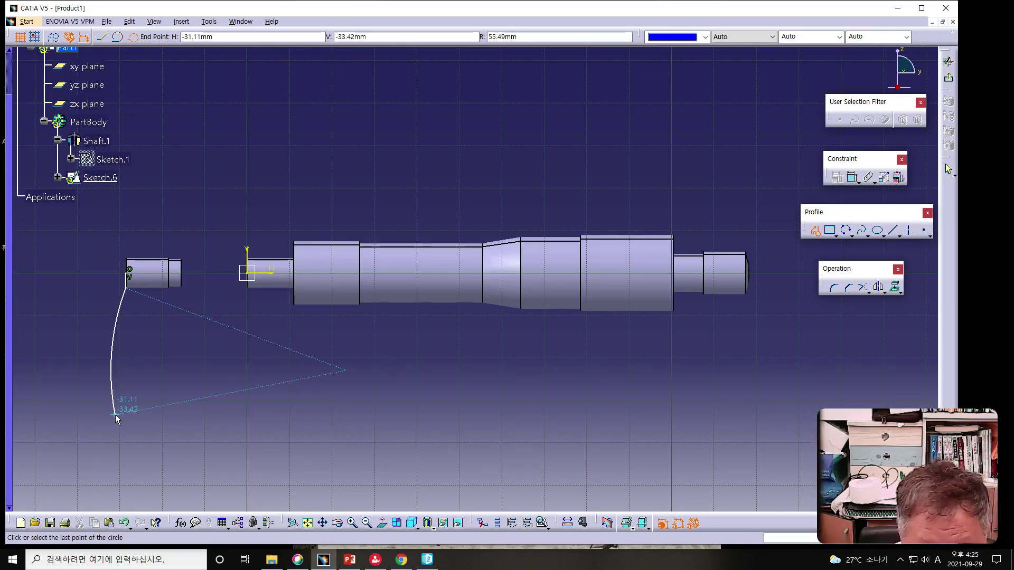
pyautogui.click(127, 413)
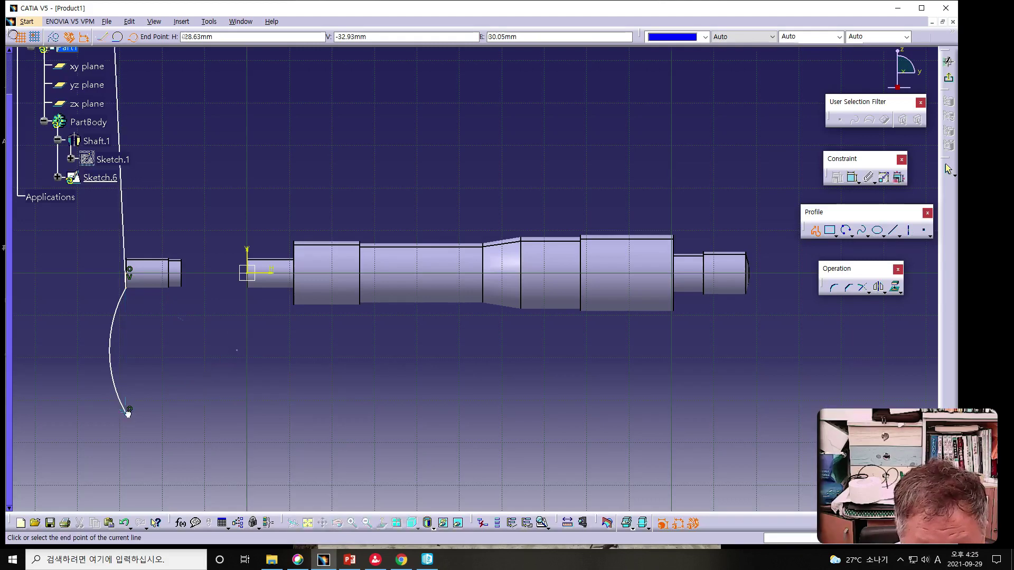
# - Continue the profile with a large three-point arc around the frame's underside and a vertical line up to the horizontal axis
pyautogui.click(133, 37)
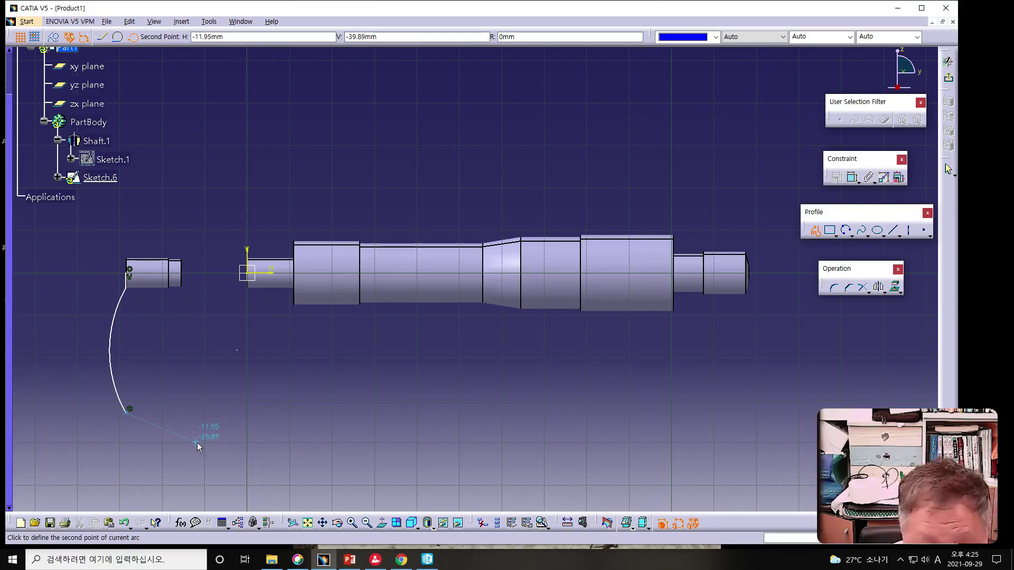
pyautogui.click(227, 469)
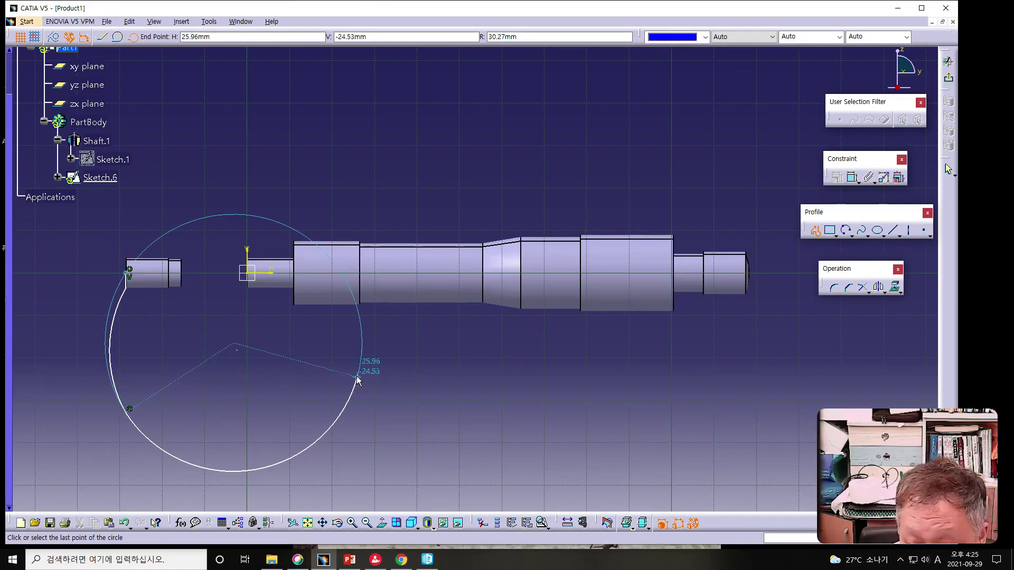
pyautogui.click(360, 391)
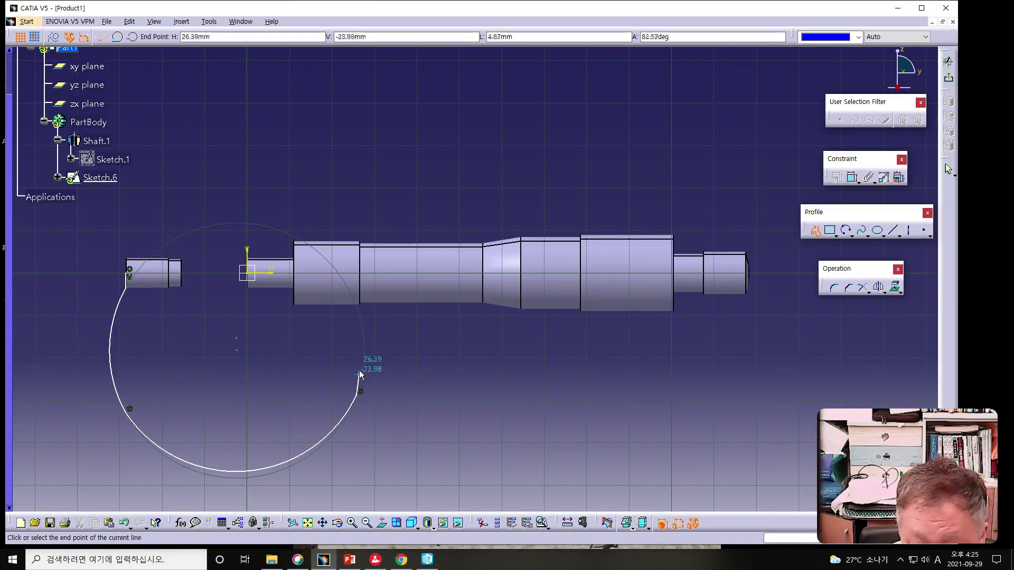
pyautogui.click(360, 270)
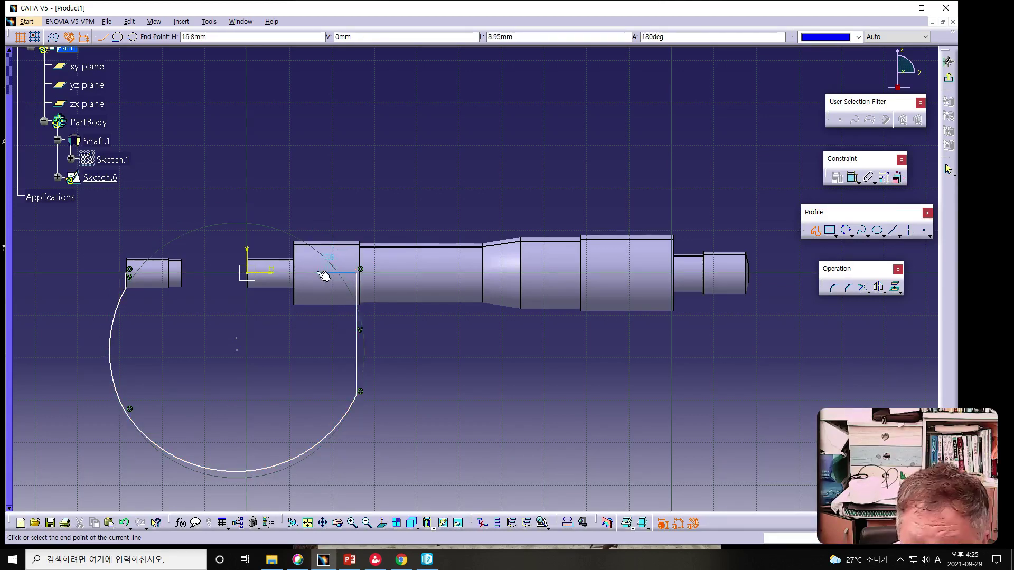
# - Add a horizontal line back toward the origin, a vertical line down, and a three-point inner arc for the frame's U-shaped opening
pyautogui.click(300, 274)
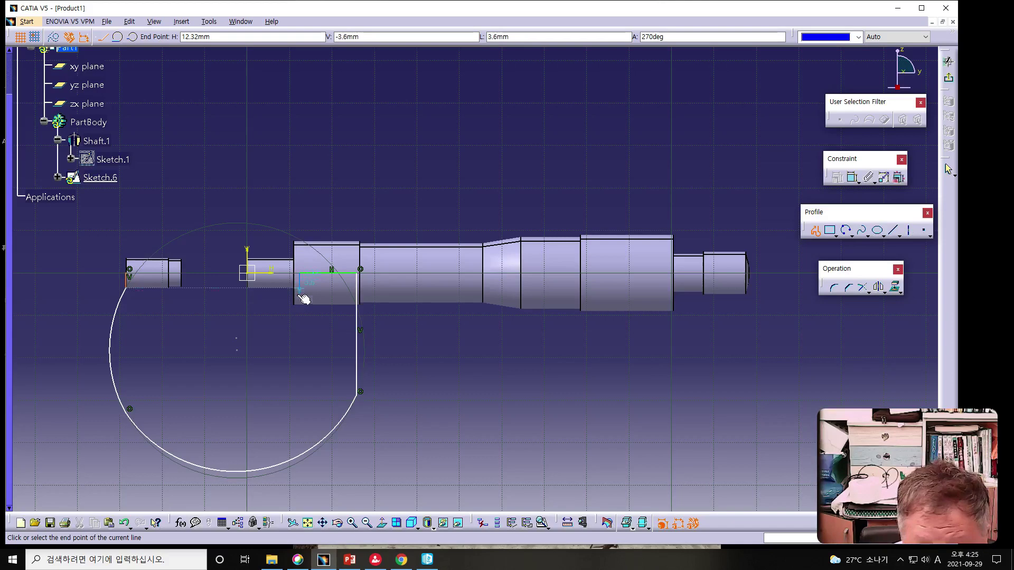
pyautogui.click(300, 354)
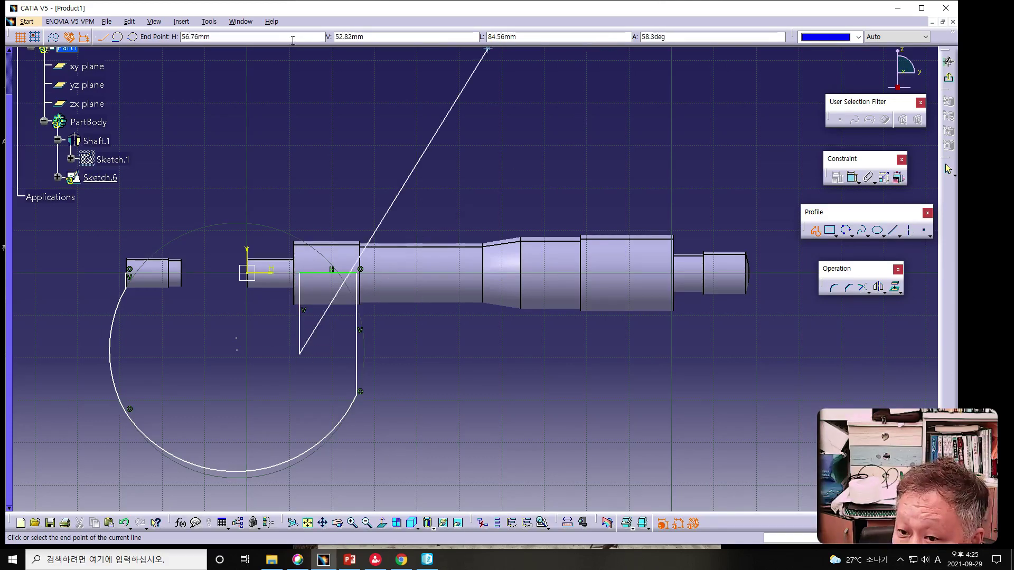
pyautogui.click(132, 37)
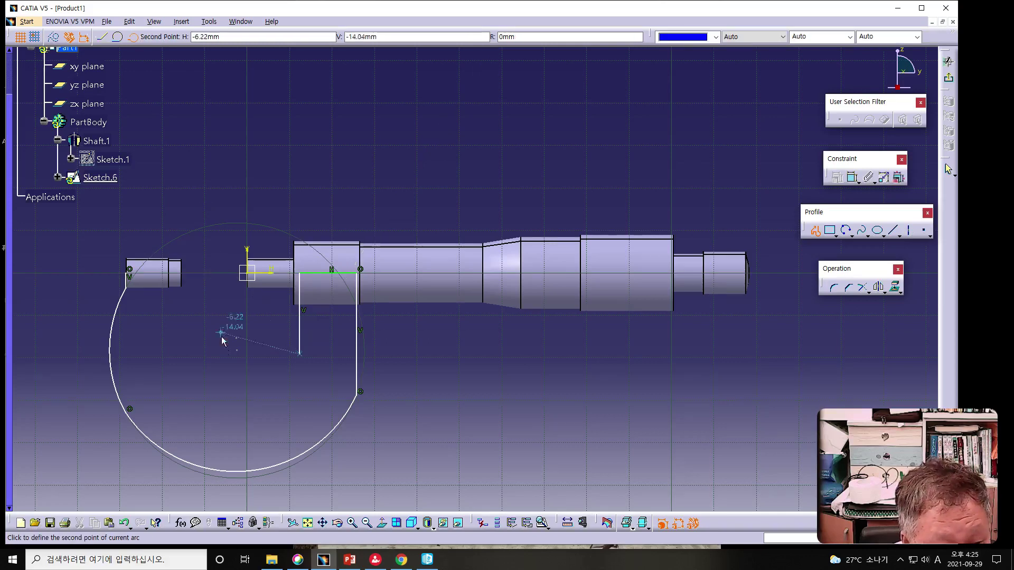
pyautogui.click(237, 410)
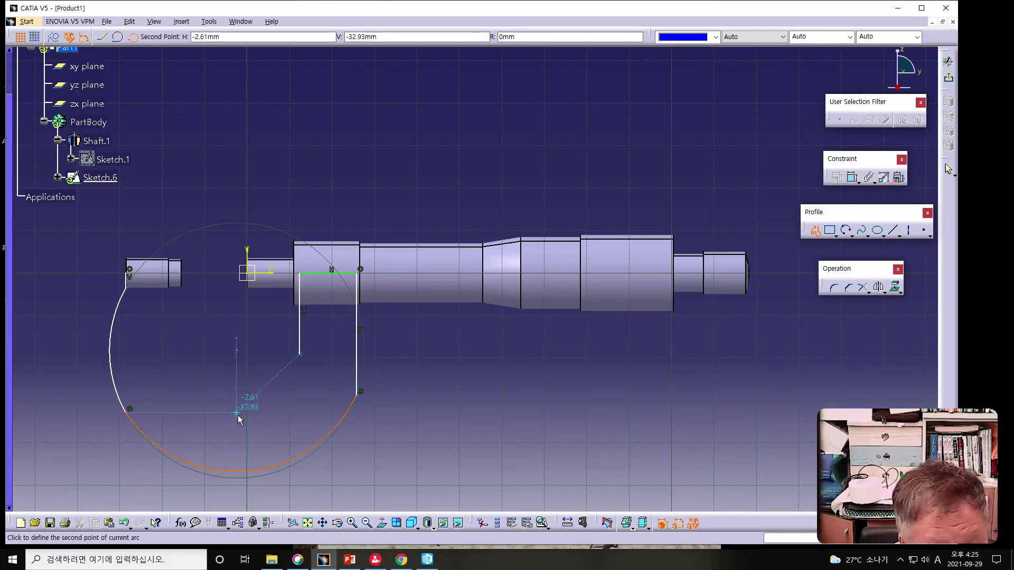
pyautogui.click(165, 350)
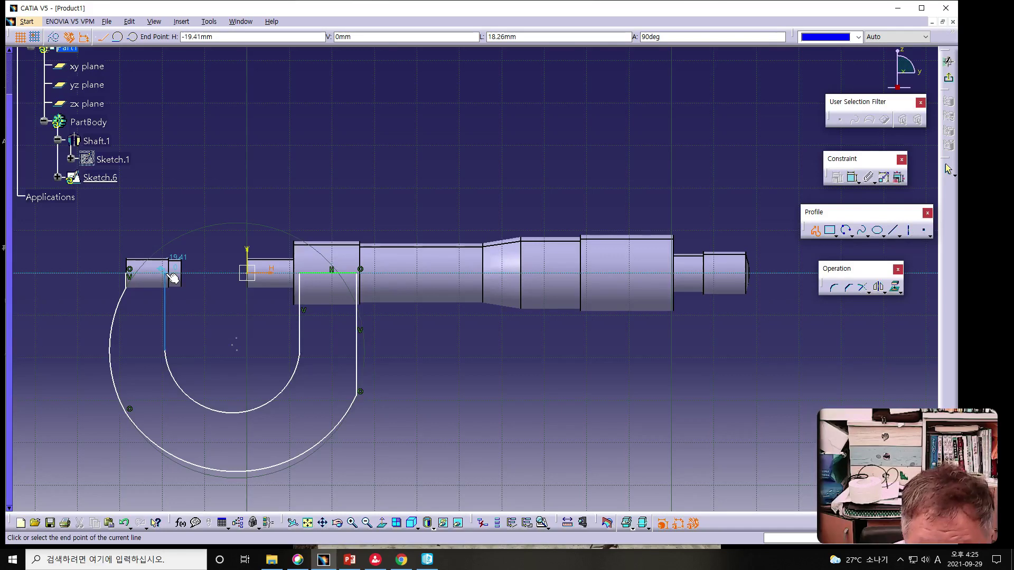
# - Draw the inner vertical line about 18 mm up to the horizontal axis and close the frame profile at its start point
pyautogui.click(170, 274)
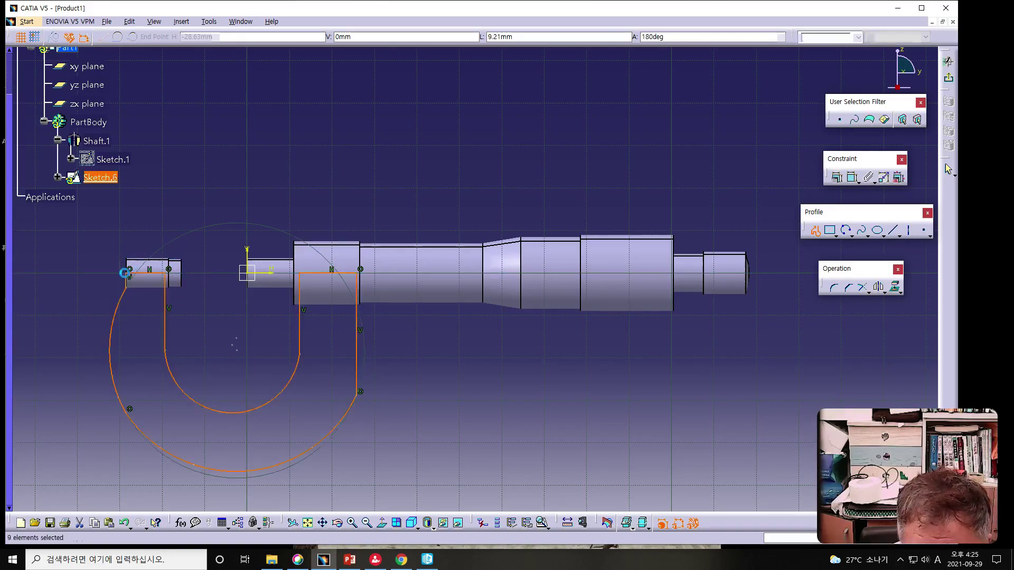
pyautogui.click(112, 437)
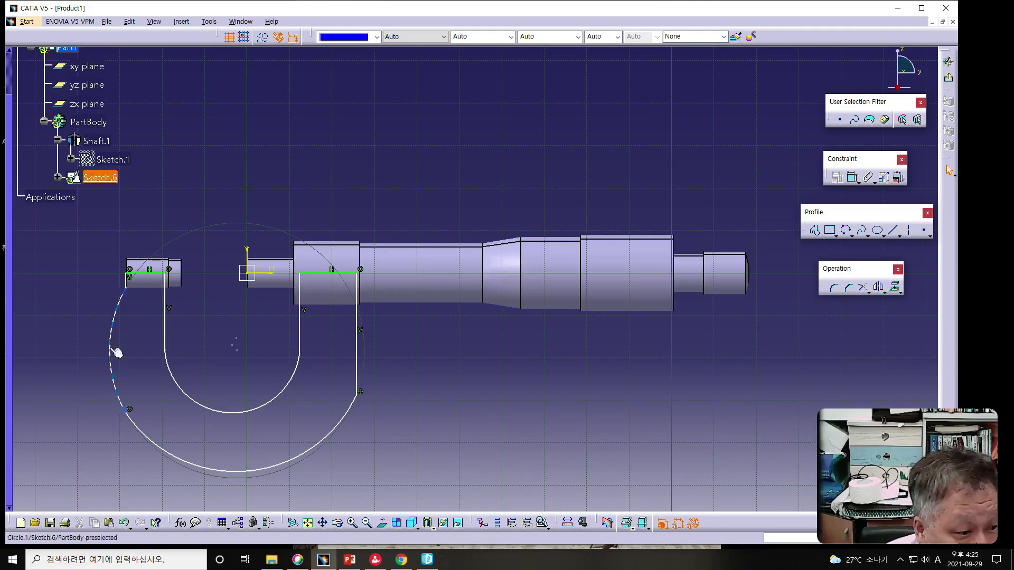
pyautogui.click(125, 283)
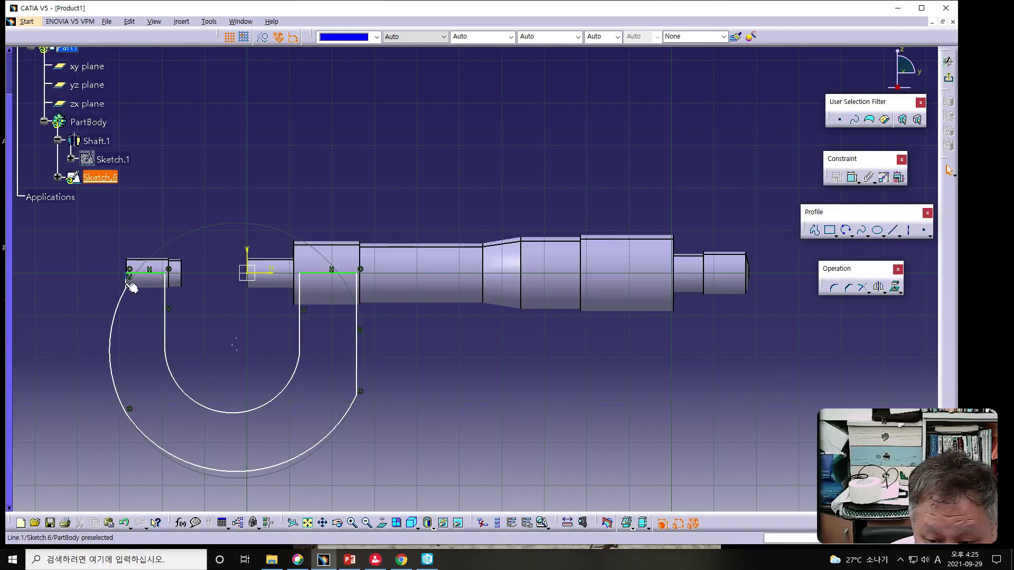
# - Dimension the short vertical line at the anvil's outer end and set its length to 3.5 mm
pyautogui.click(853, 179)
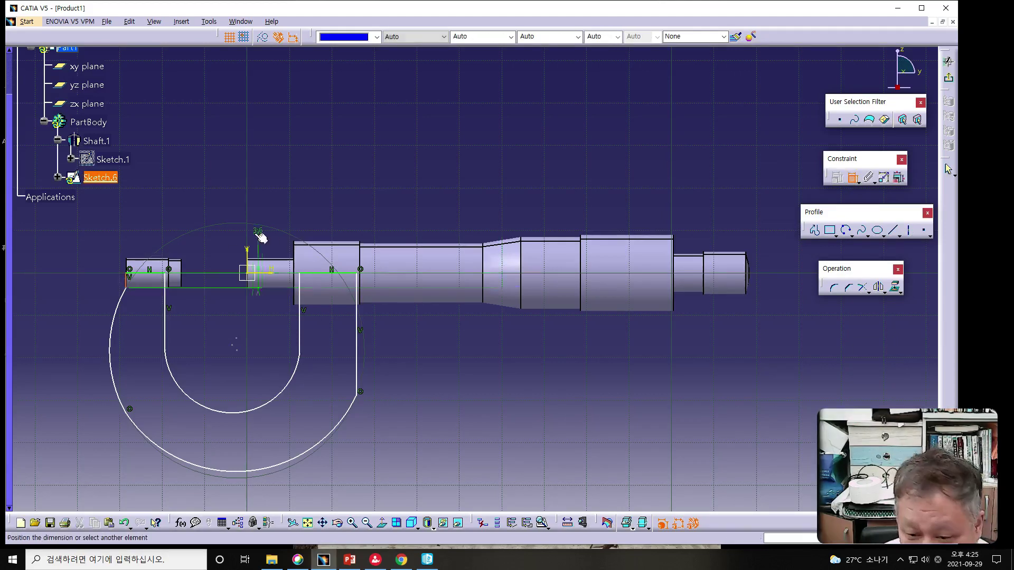
pyautogui.click(62, 288)
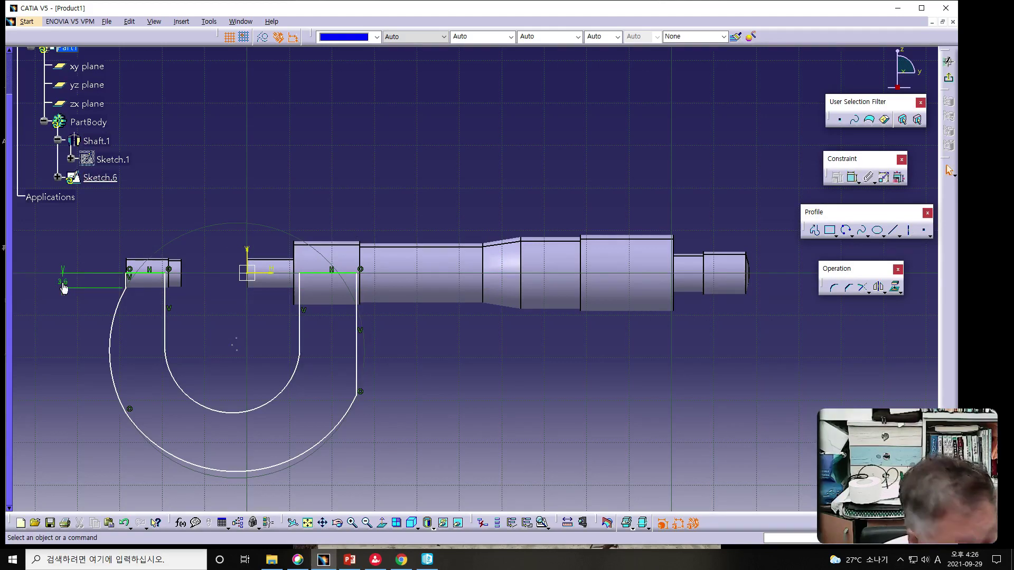
pyautogui.doubleClick(63, 285)
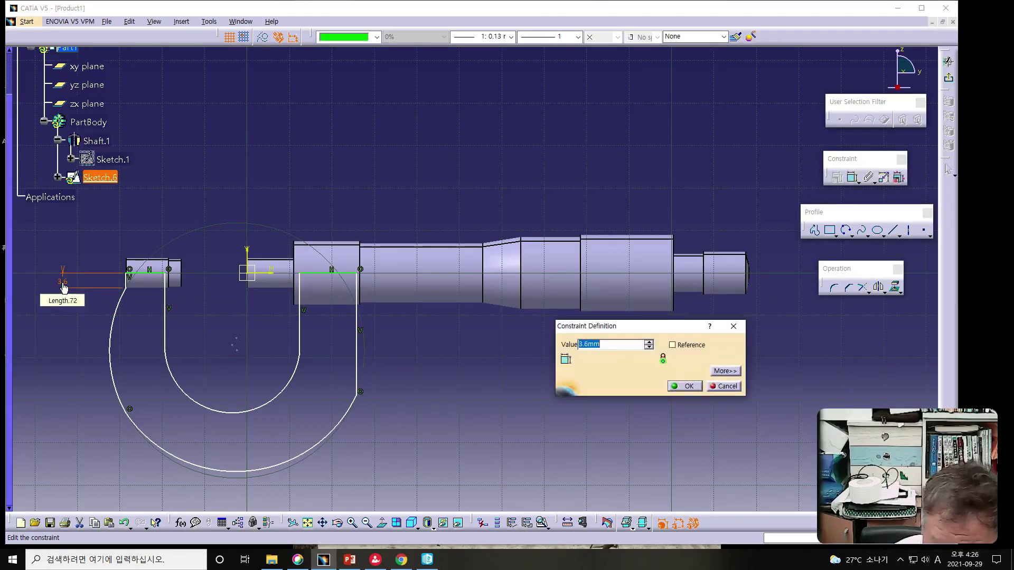
pyautogui.write('3.5')
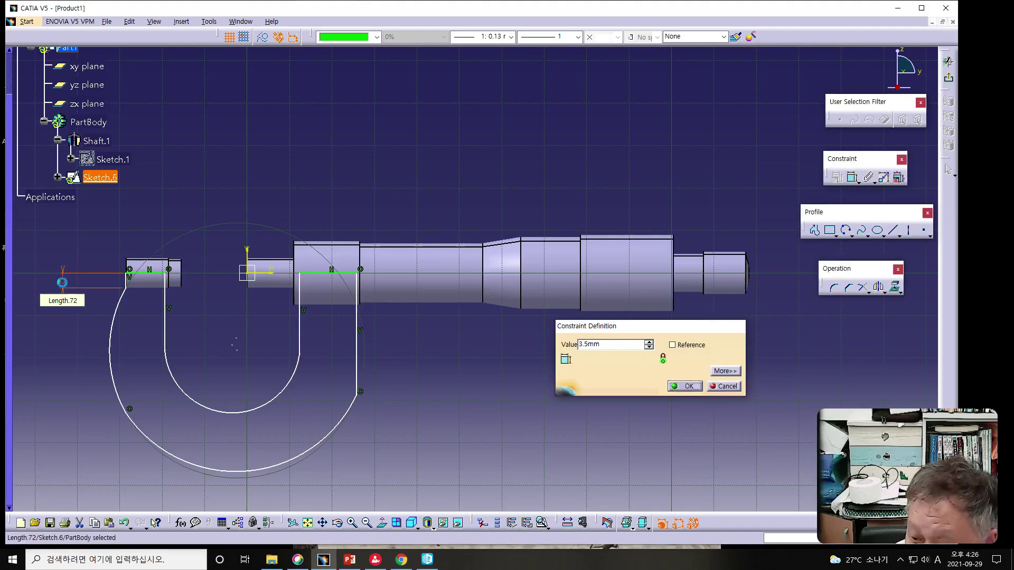
pyautogui.press('Return')
pyautogui.click(50, 365)
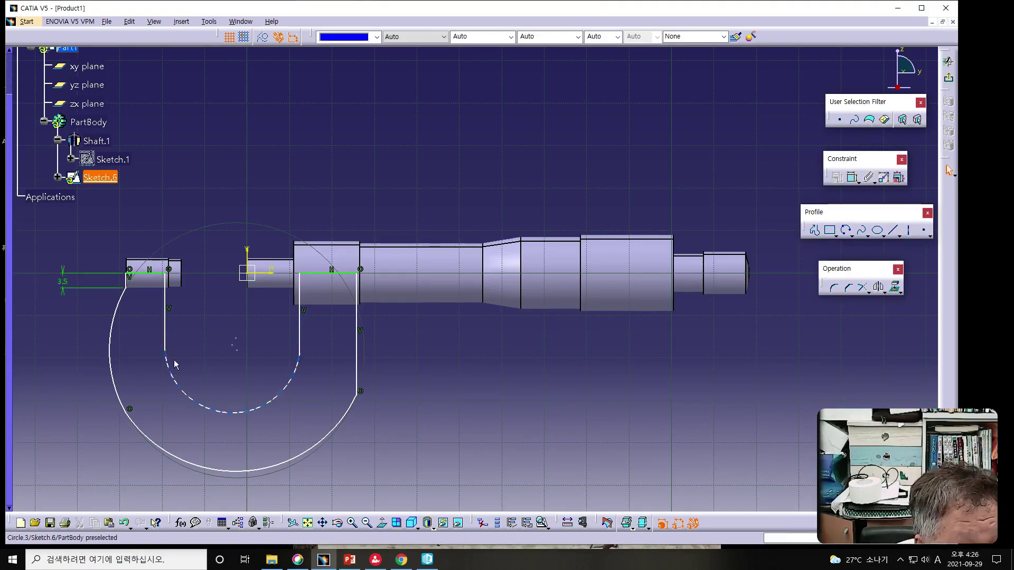
# - Dimension the frame's horizontal edge across the anvil and set its length to 8 mm
pyautogui.click(151, 273)
pyautogui.click(852, 177)
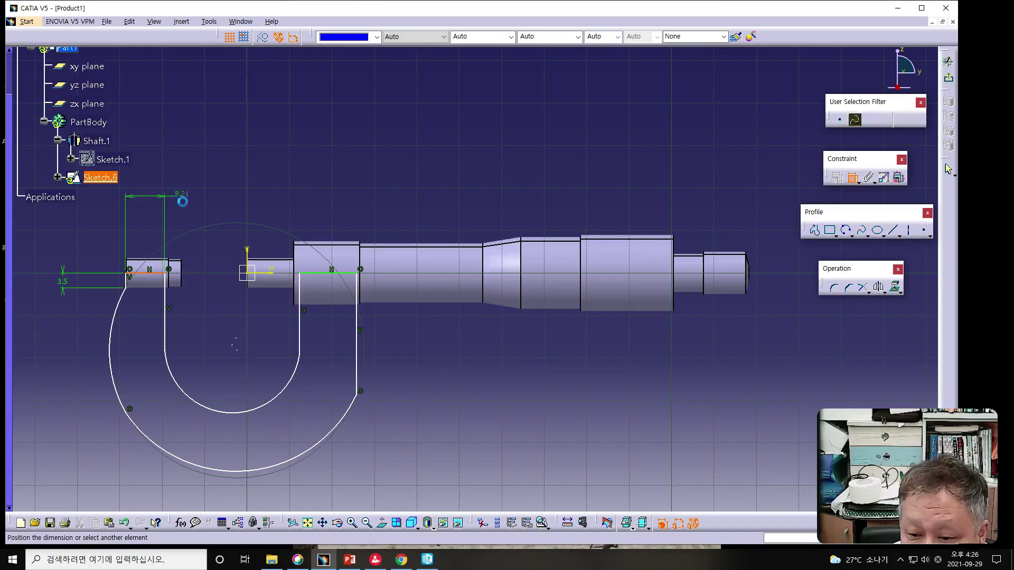
pyautogui.click(182, 216)
pyautogui.doubleClick(183, 213)
pyautogui.write('8')
pyautogui.press('Return')
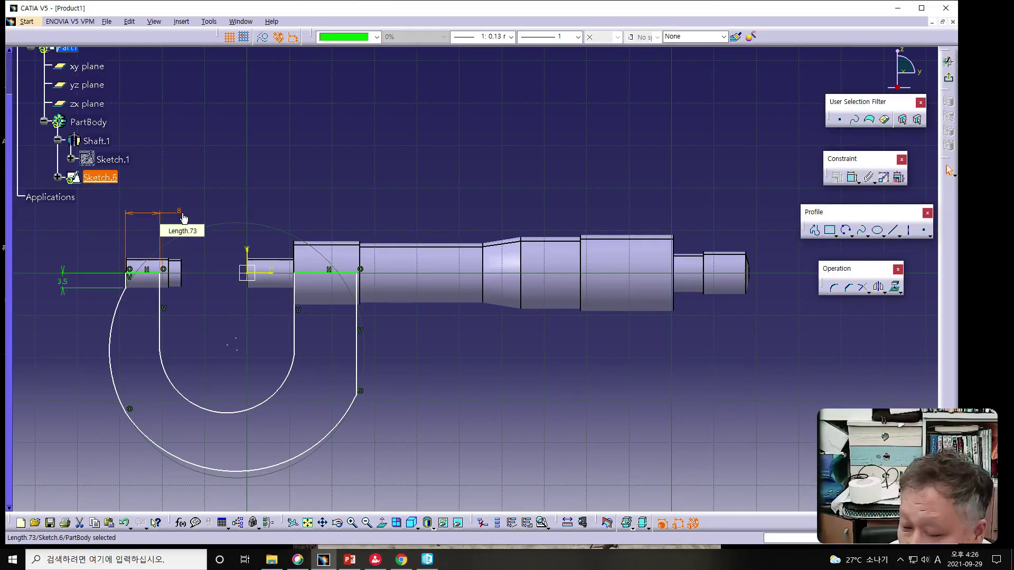
# - Dimension the frame's horizontal edge on the sleeve side and set its length to 12.5 mm
pyautogui.click(319, 274)
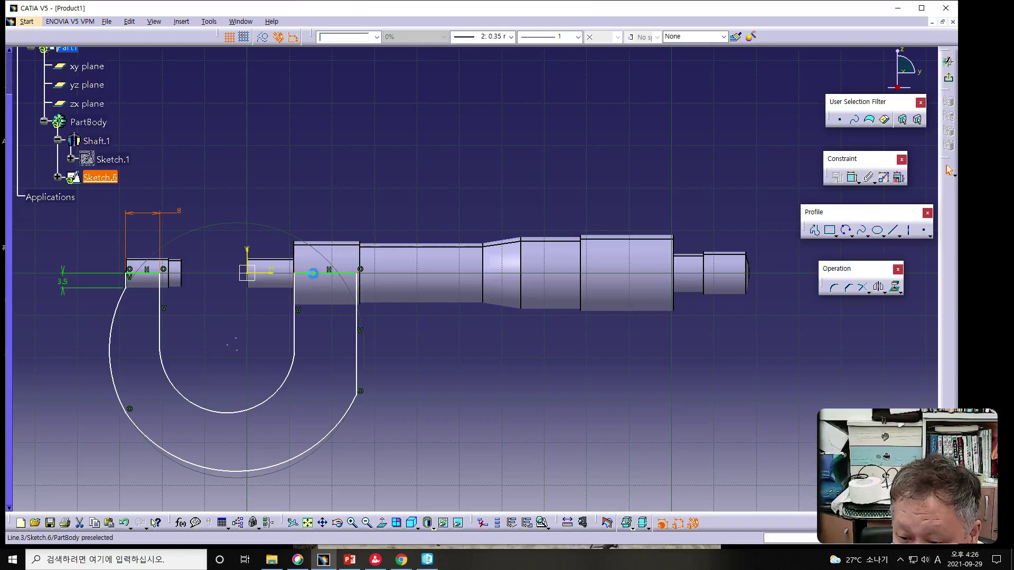
pyautogui.click(854, 179)
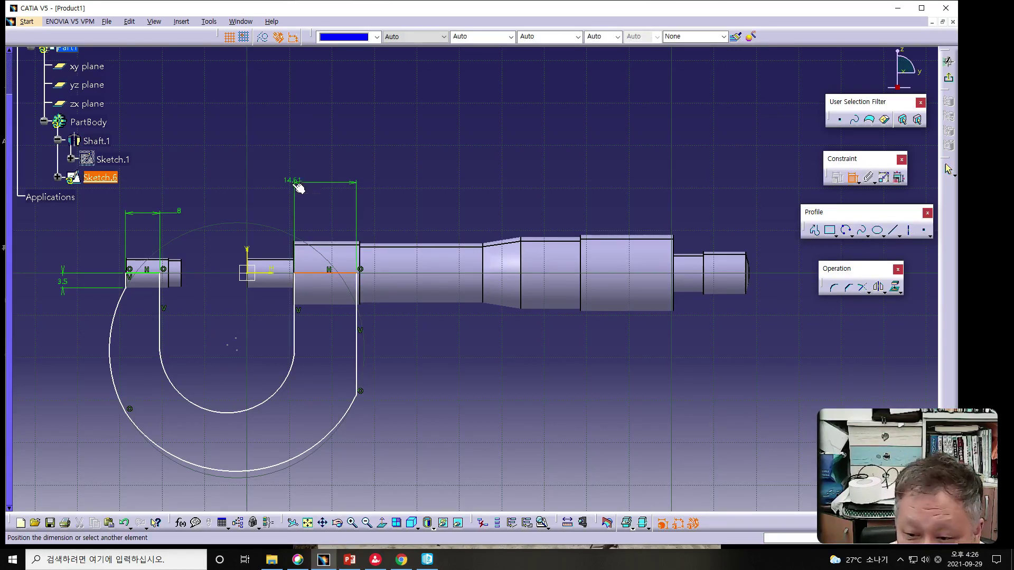
pyautogui.click(316, 184)
pyautogui.doubleClick(316, 184)
pyautogui.write('12.5')
pyautogui.press('Return')
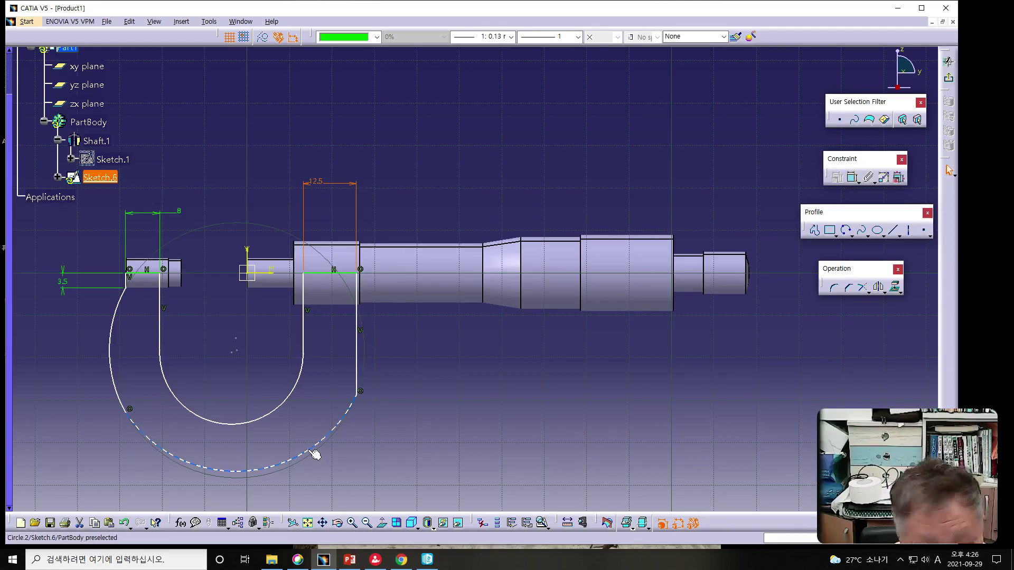
# - Make the large outer arc tangent to the sleeve-side outer vertical line, and shift that line slightly toward the origin
pyautogui.click(363, 404)
pyautogui.keyDown('ctrl'); pyautogui.click(358, 366); pyautogui.keyUp('ctrl')
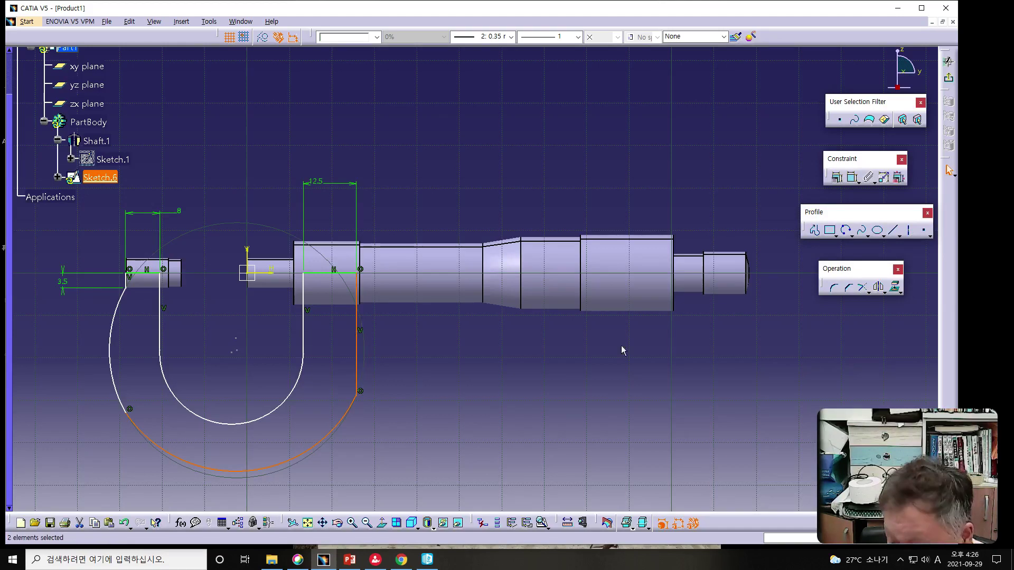
pyautogui.click(839, 183)
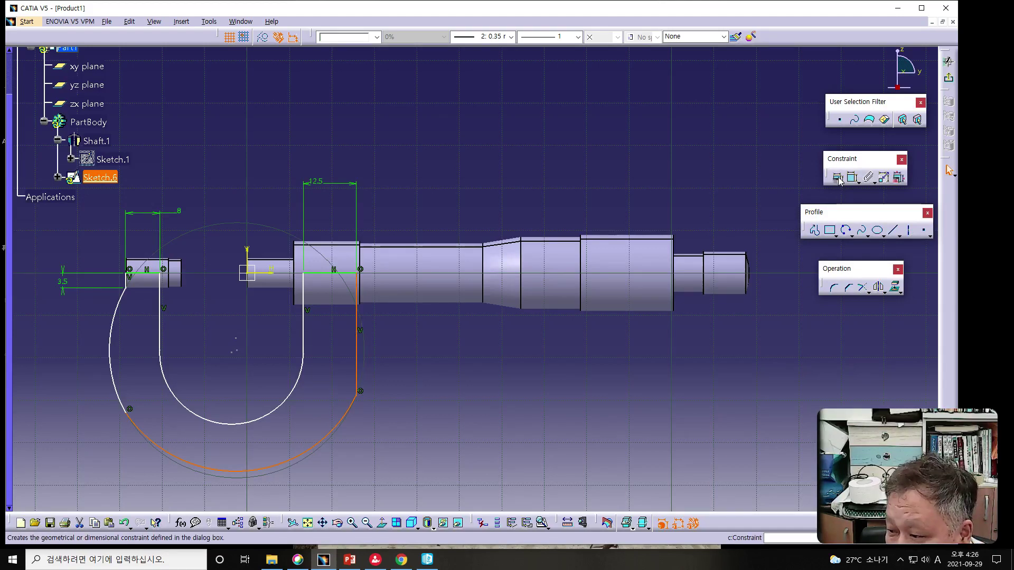
pyautogui.click(744, 163)
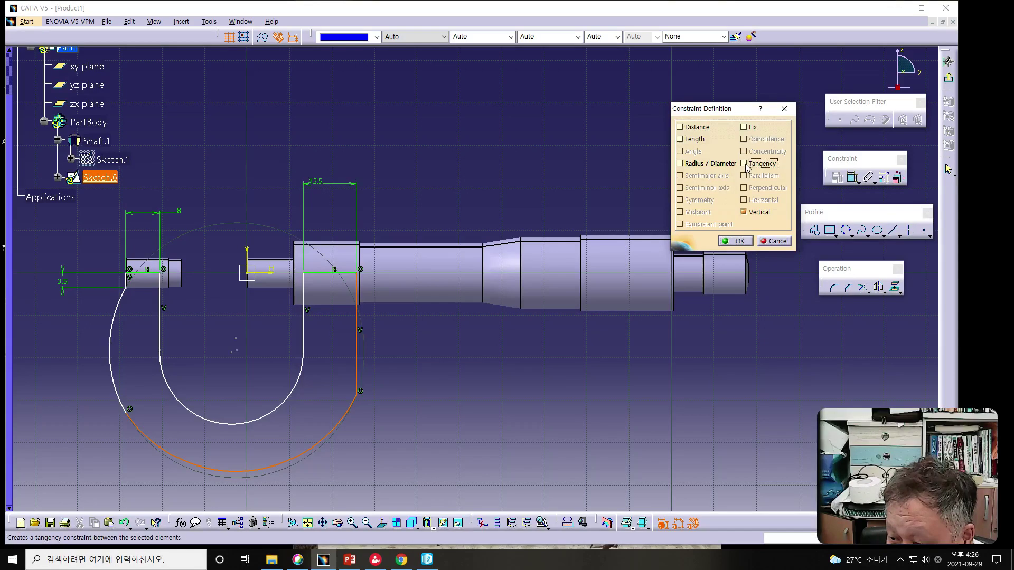
pyautogui.click(740, 241)
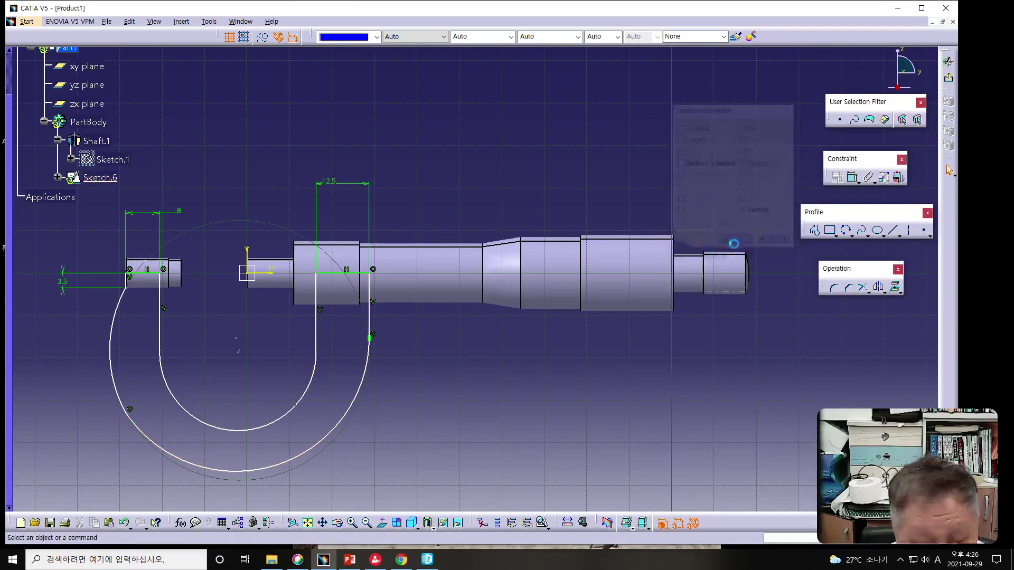
pyautogui.moveTo(371, 322); pyautogui.dragTo(354, 321)
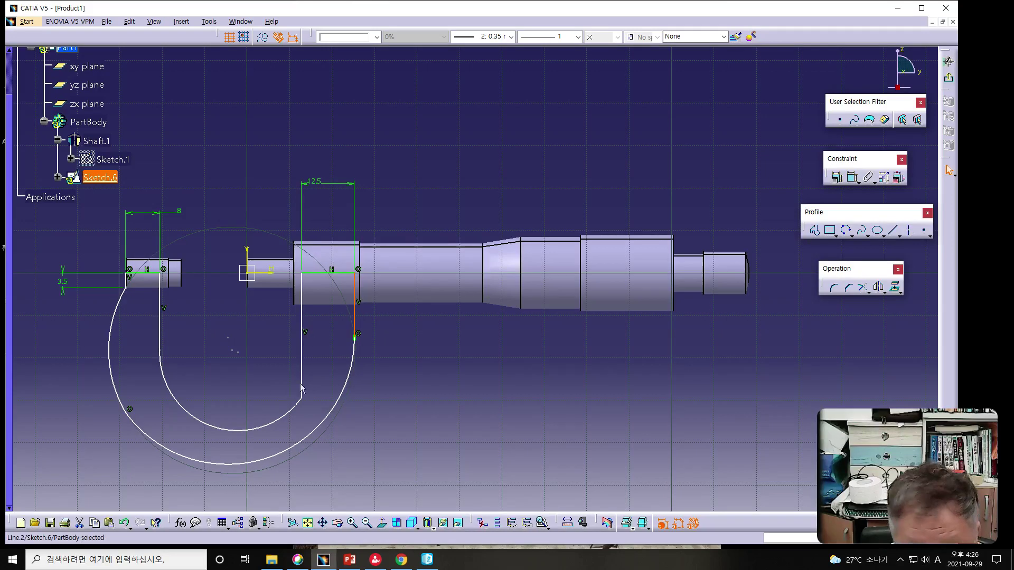
# - Make the inner arc of the frame opening tangent to the sleeve-side inner vertical line
pyautogui.click(301, 374)
pyautogui.keyDown('ctrl'); pyautogui.click(285, 414); pyautogui.keyUp('ctrl')
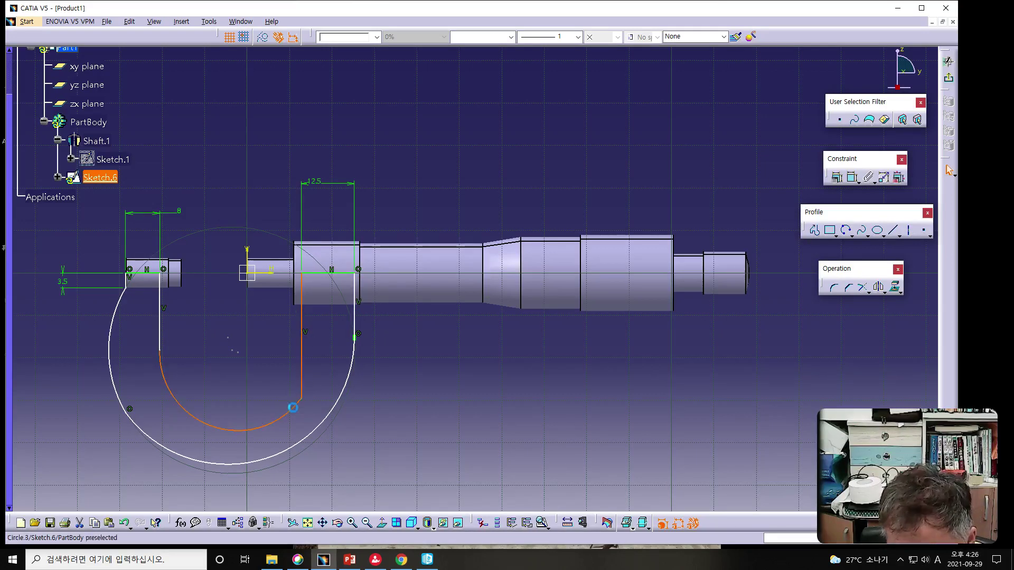
pyautogui.click(839, 179)
pyautogui.click(743, 163)
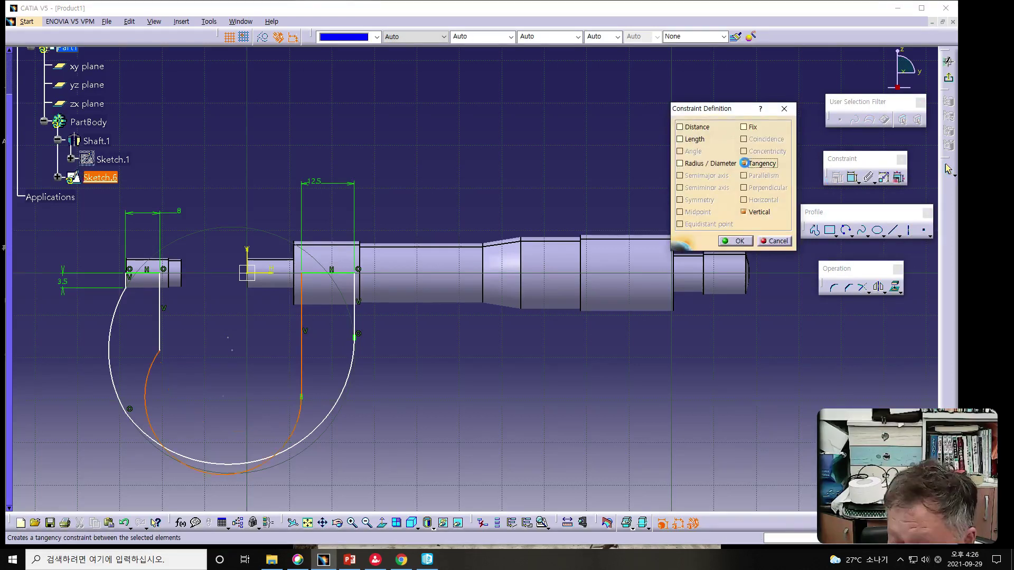
pyautogui.click(733, 241)
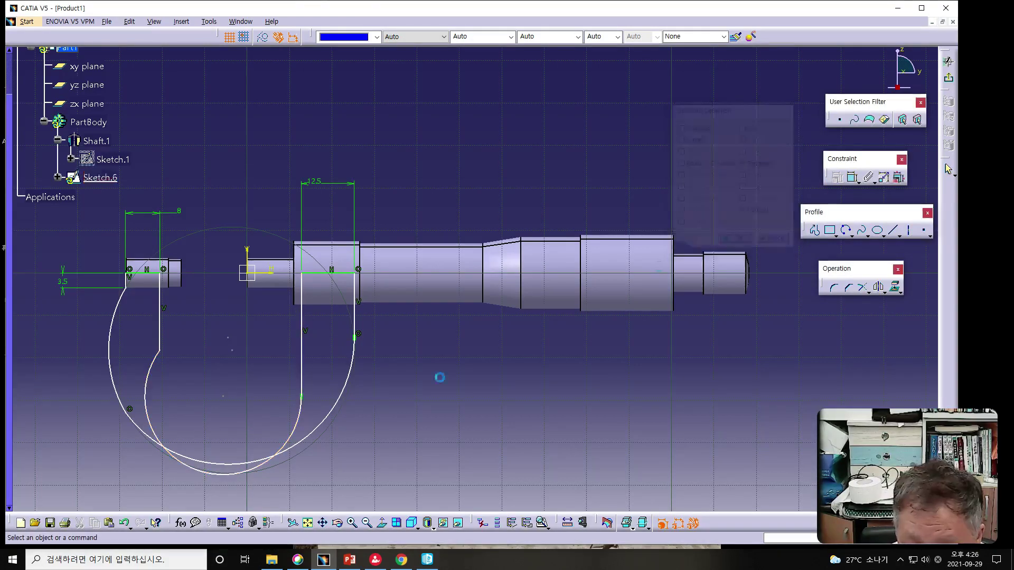
# - Try a distance dimension between the inner arc and the anvil-side inner vertical line, and undo it
pyautogui.click(148, 386)
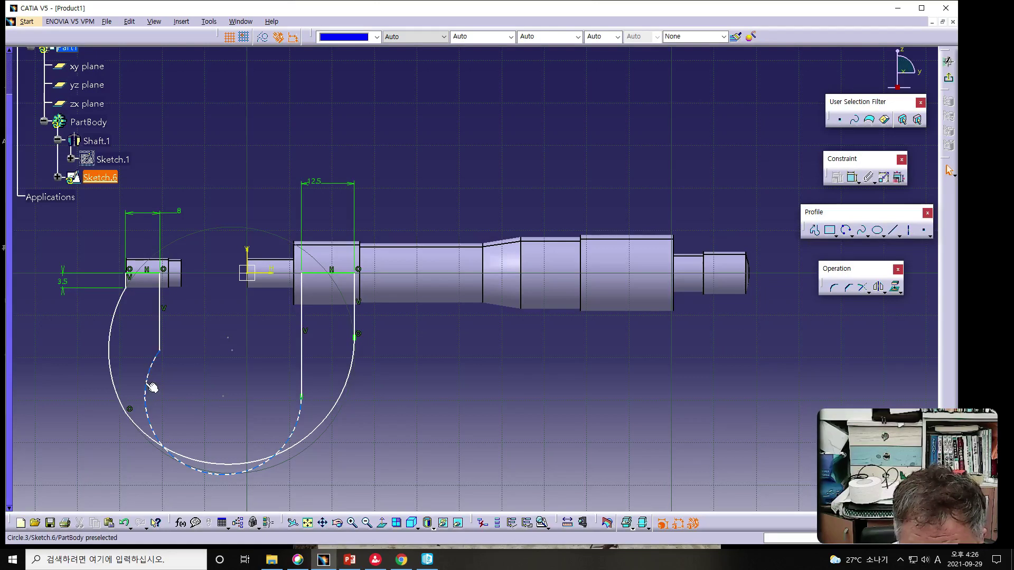
pyautogui.keyDown('ctrl'); pyautogui.click(161, 329); pyautogui.keyUp('ctrl')
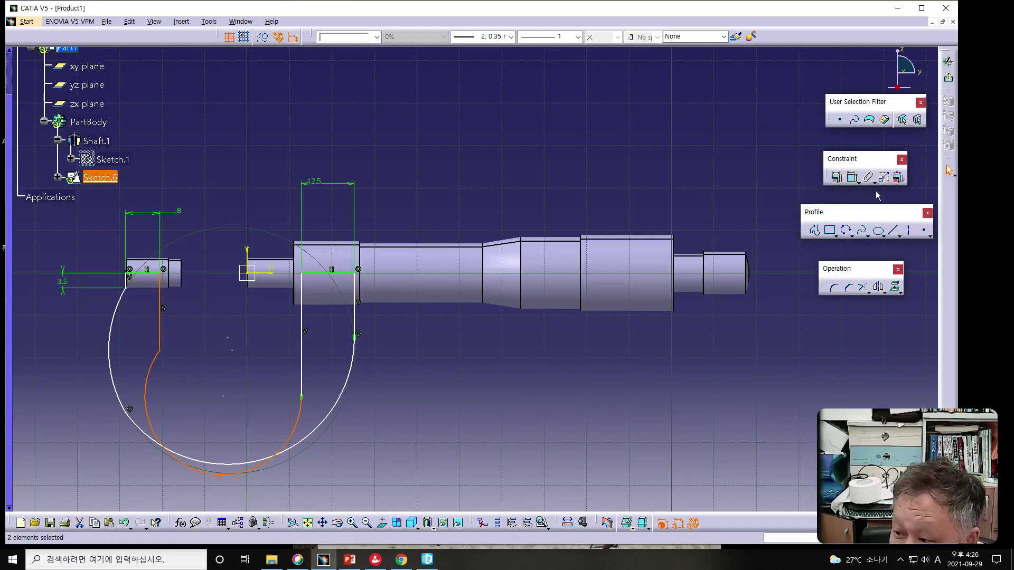
pyautogui.click(854, 178)
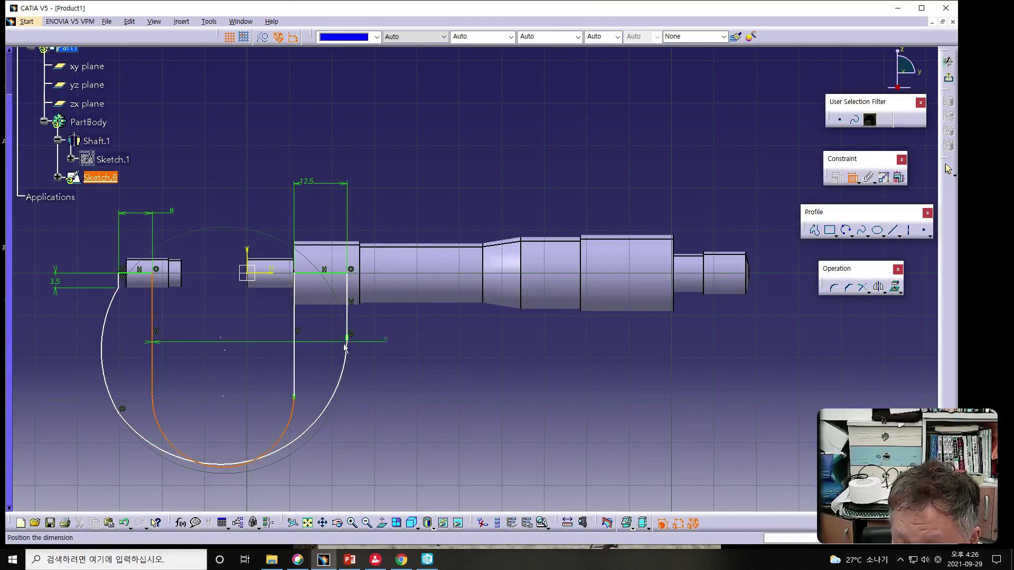
pyautogui.click(169, 356)
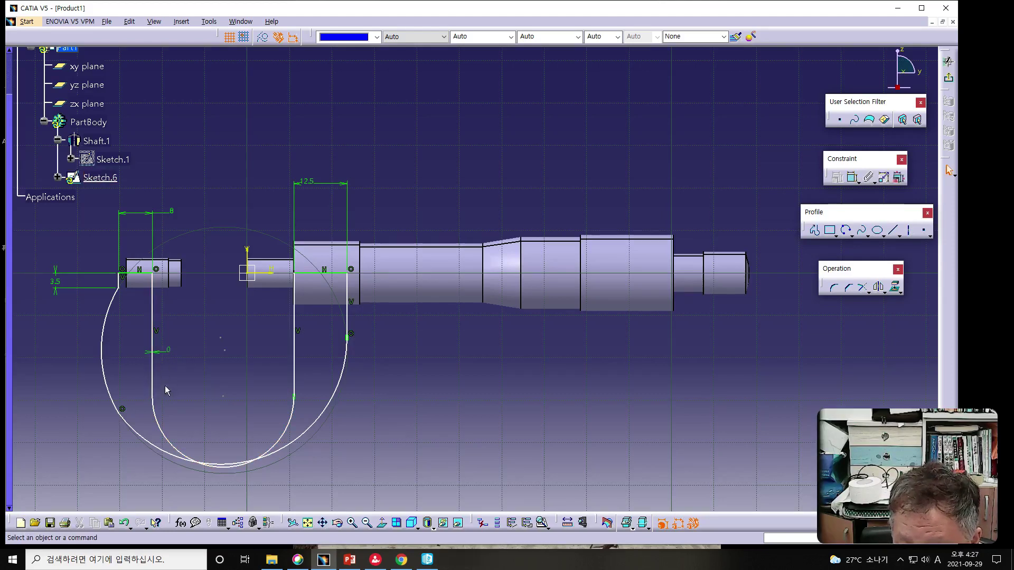
pyautogui.click(124, 523)
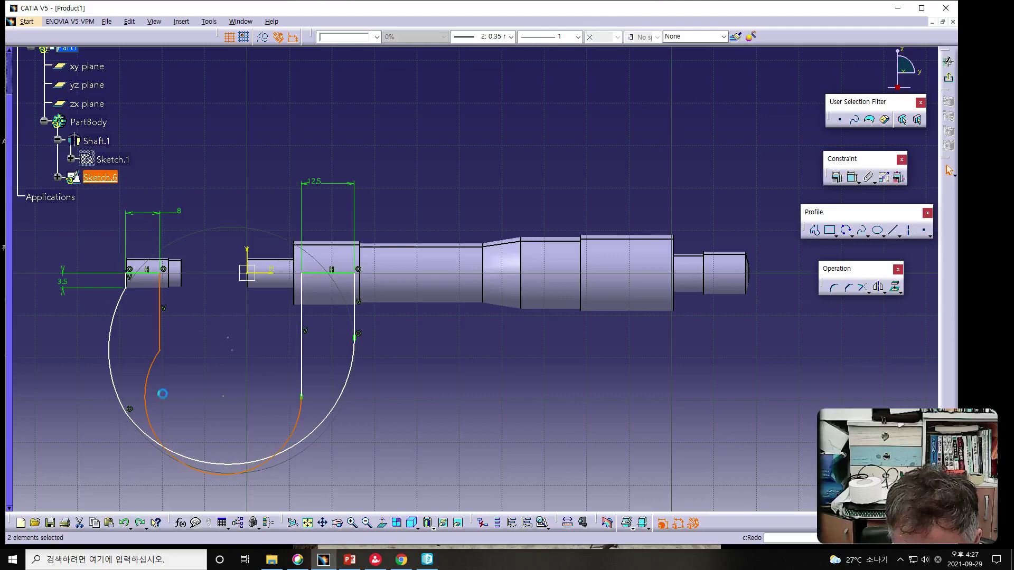
pyautogui.keyDown('ctrl'); pyautogui.click(161, 336); pyautogui.keyUp('ctrl')
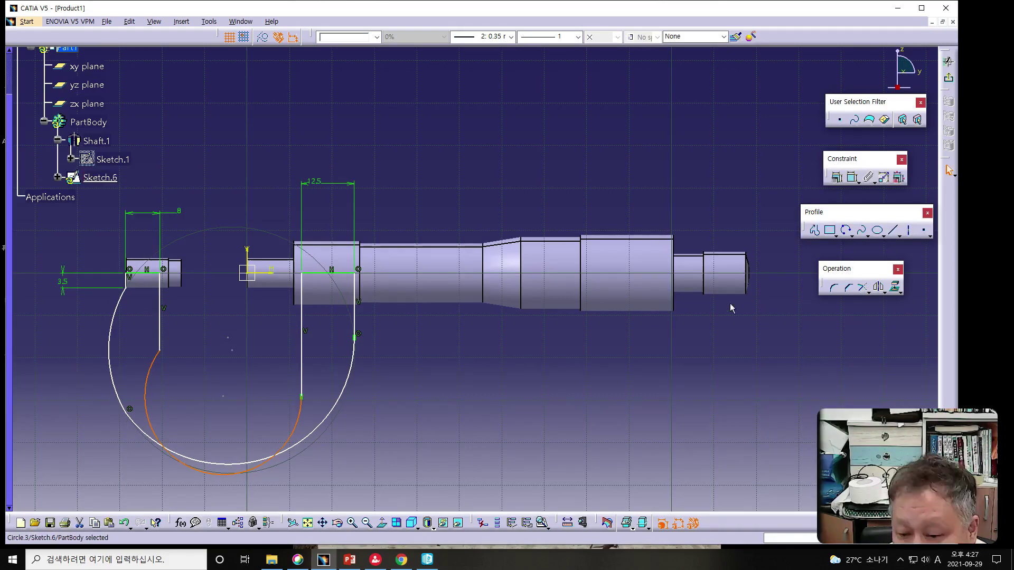
pyautogui.click(837, 177)
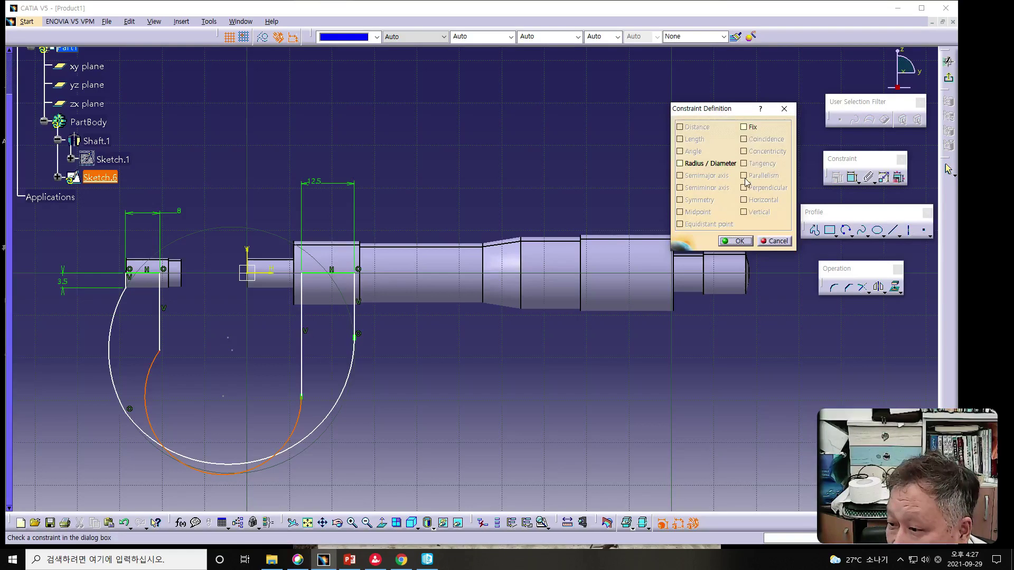
pyautogui.click(774, 242)
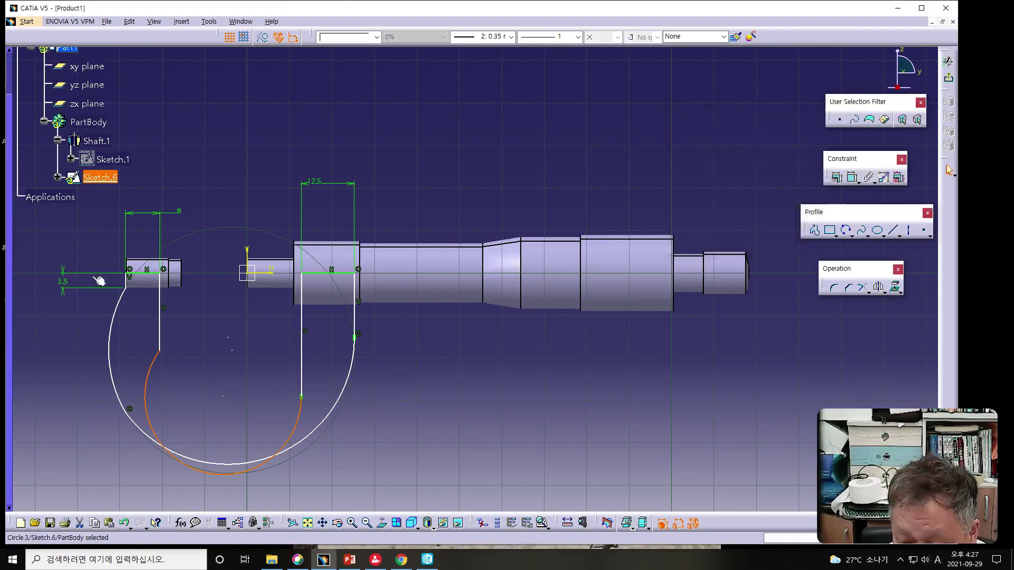
# - Make the inner arc tangent to the anvil-side inner vertical line and pull the arc up, clear of the outer arc
pyautogui.keyDown('ctrl'); pyautogui.click(161, 335); pyautogui.keyUp('ctrl')
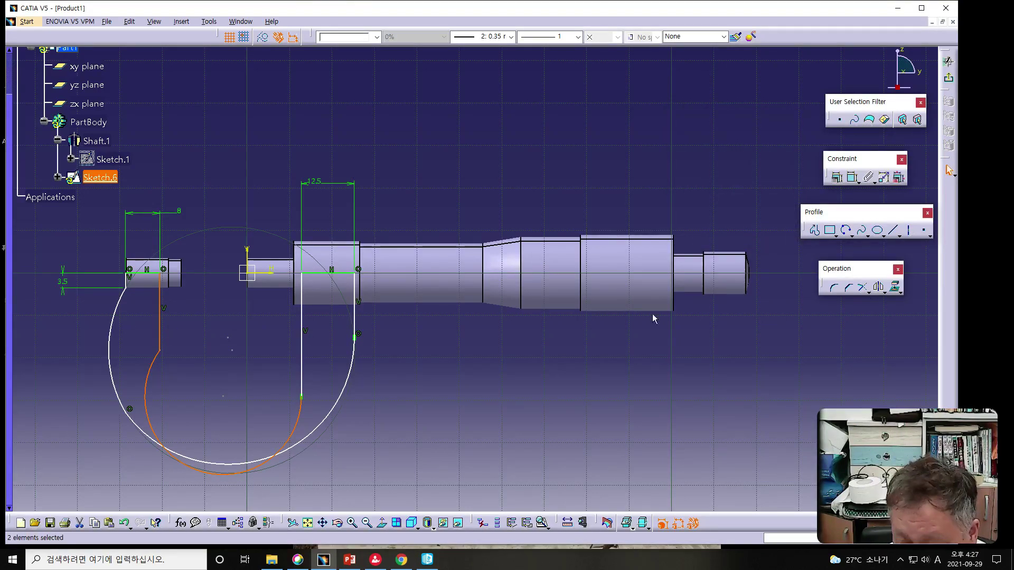
pyautogui.click(838, 178)
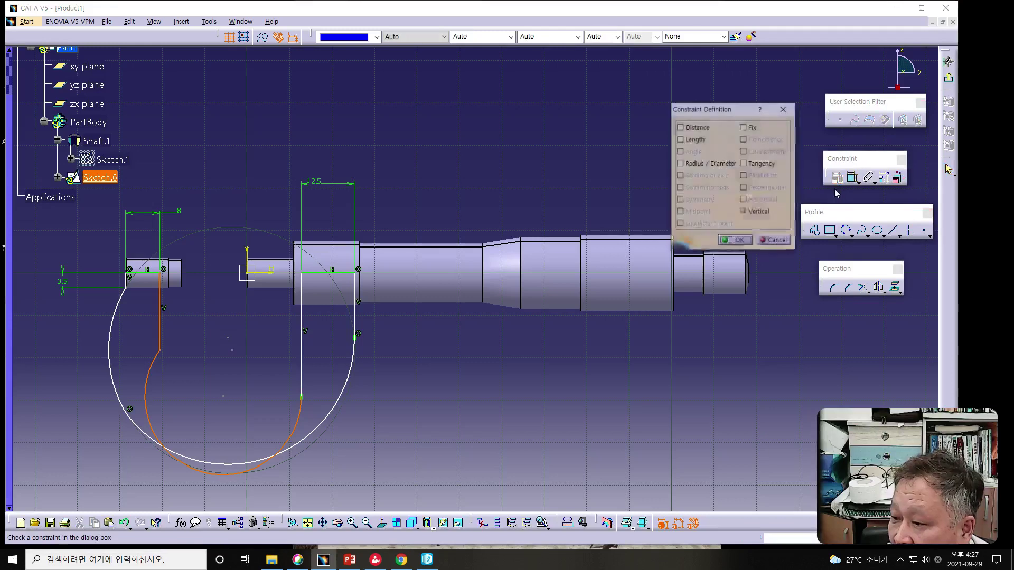
pyautogui.click(744, 163)
pyautogui.click(738, 241)
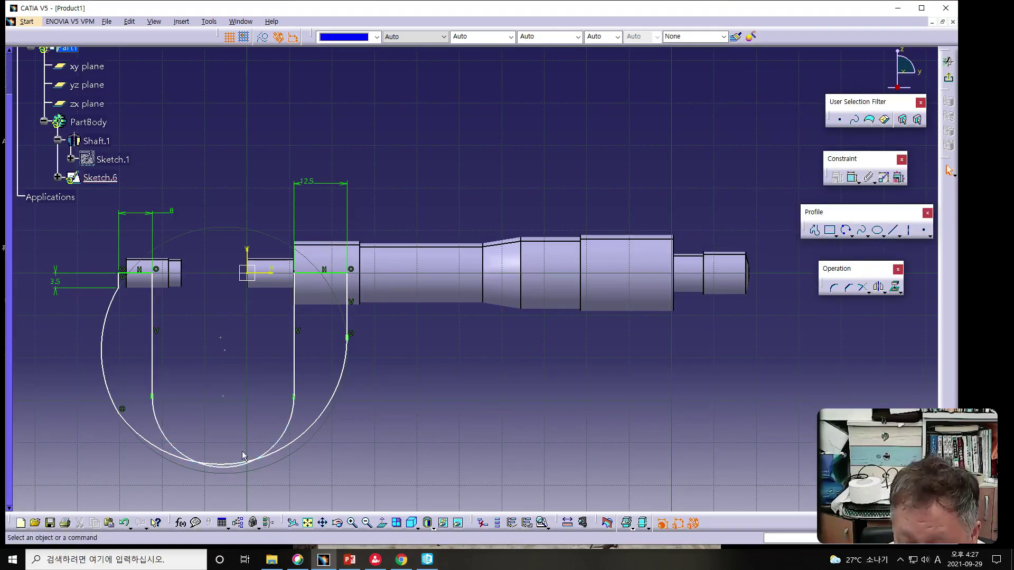
pyautogui.moveTo(226, 467); pyautogui.dragTo(223, 422)
# - Dimension the inner arc of the frame opening and set its radius to 16.5 mm
pyautogui.click(852, 177)
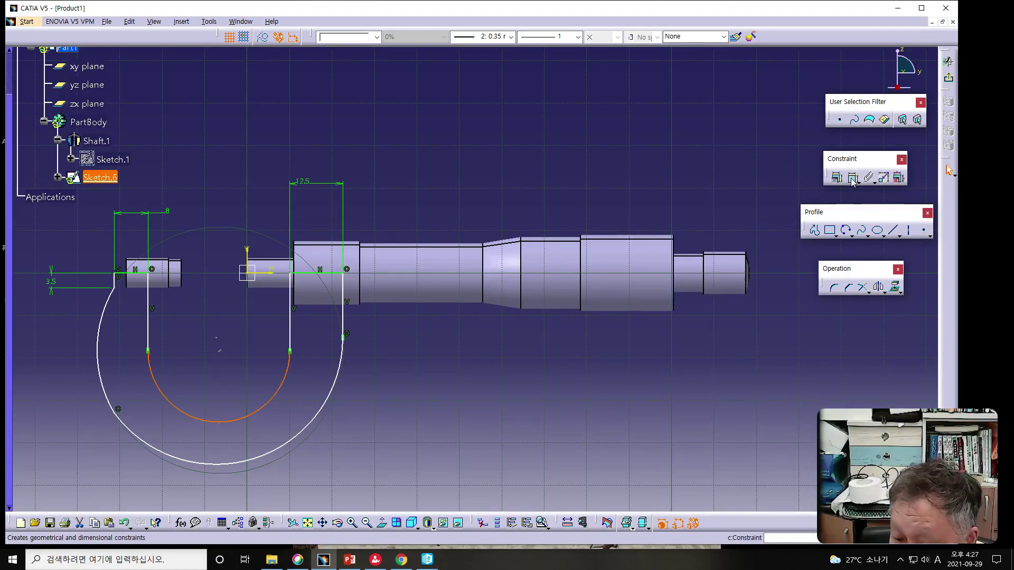
pyautogui.click(296, 388)
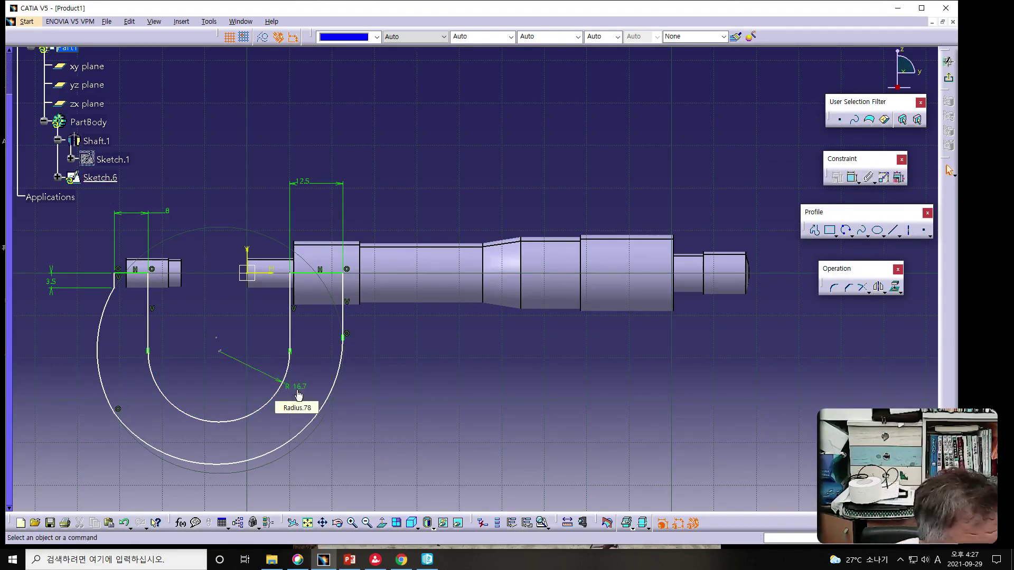
pyautogui.doubleClick(298, 389)
pyautogui.write('16.5mm')
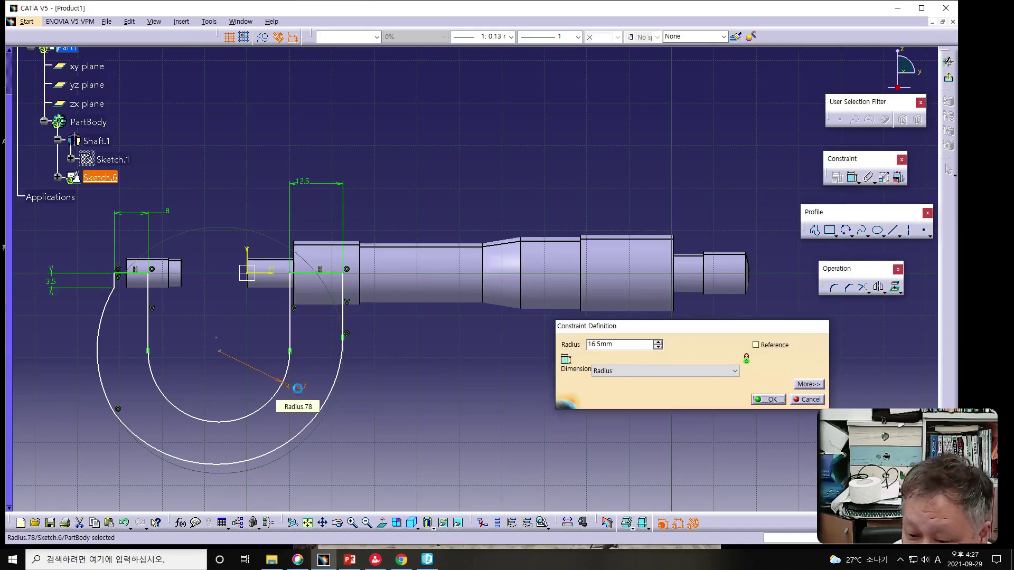
pyautogui.press('Return')
# - Dimension the lower outer arc of the frame and set its radius to 29 mm
pyautogui.click(281, 446)
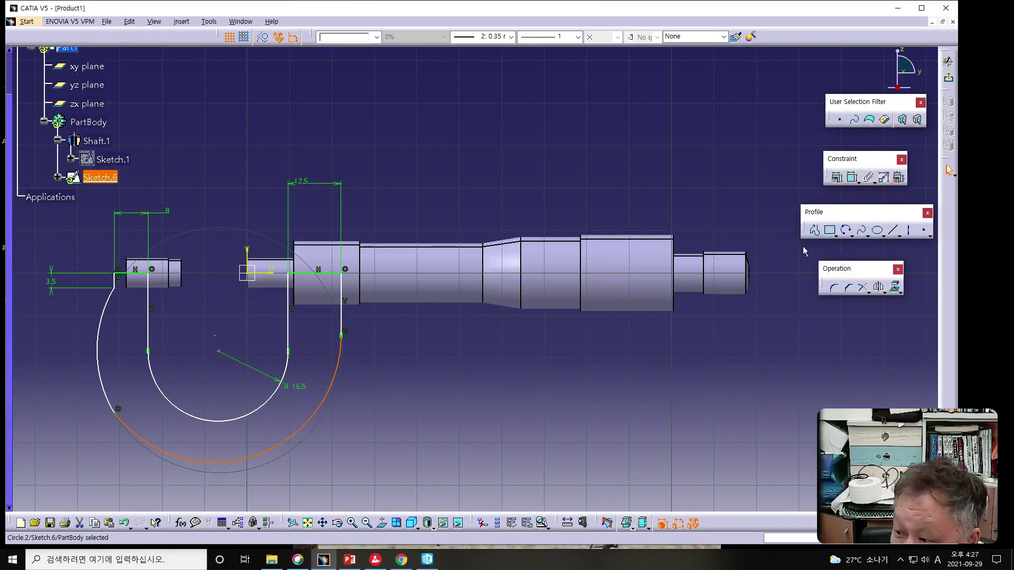
pyautogui.click(852, 178)
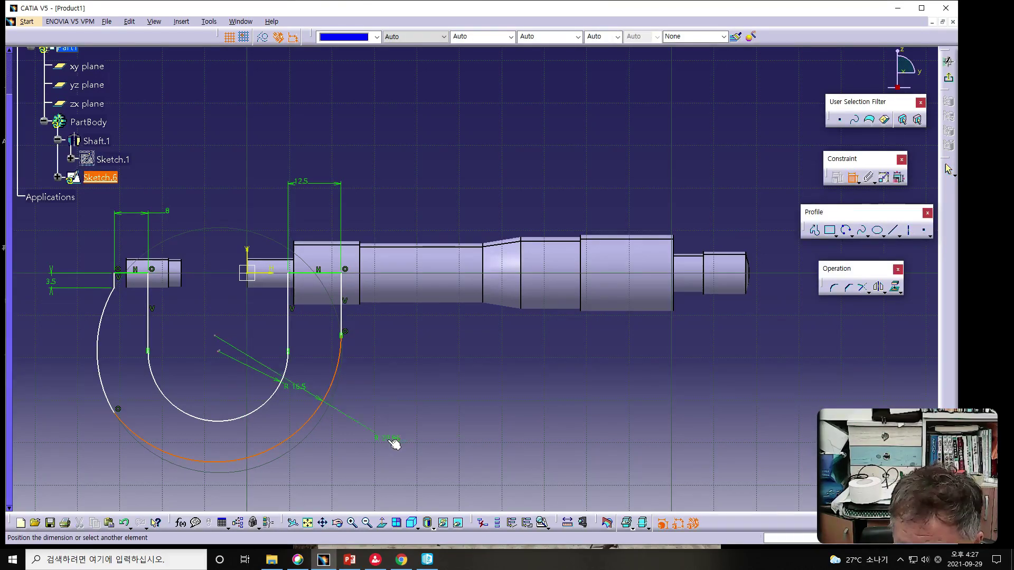
pyautogui.click(315, 456)
pyautogui.doubleClick(312, 456)
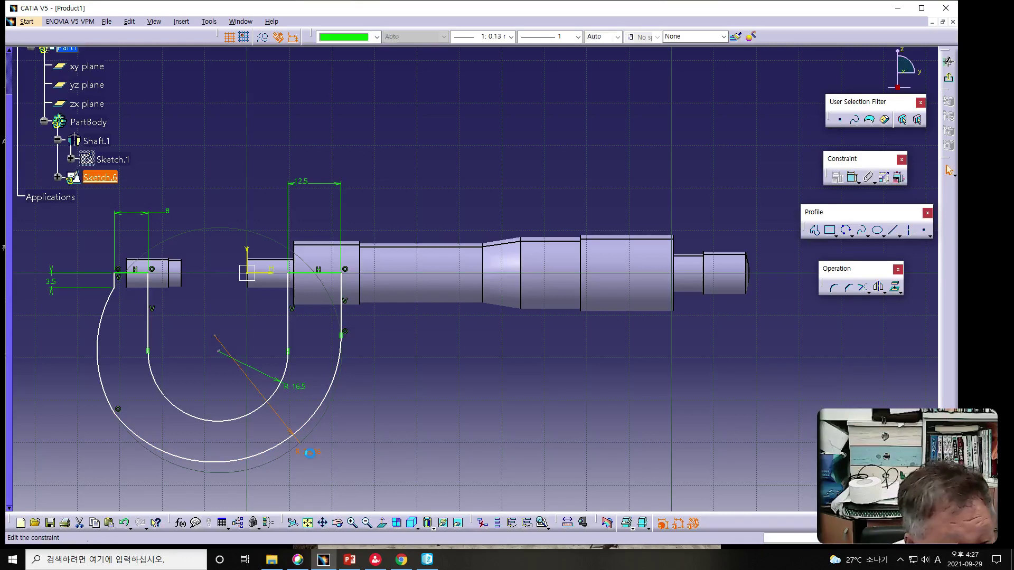
pyautogui.write('25')
pyautogui.press('Return')
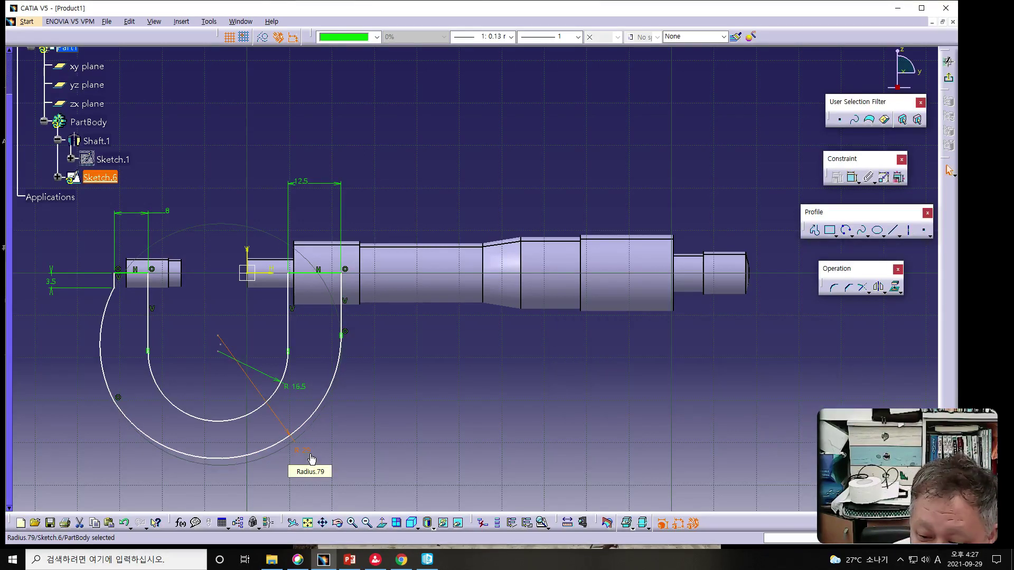
pyautogui.click(483, 460)
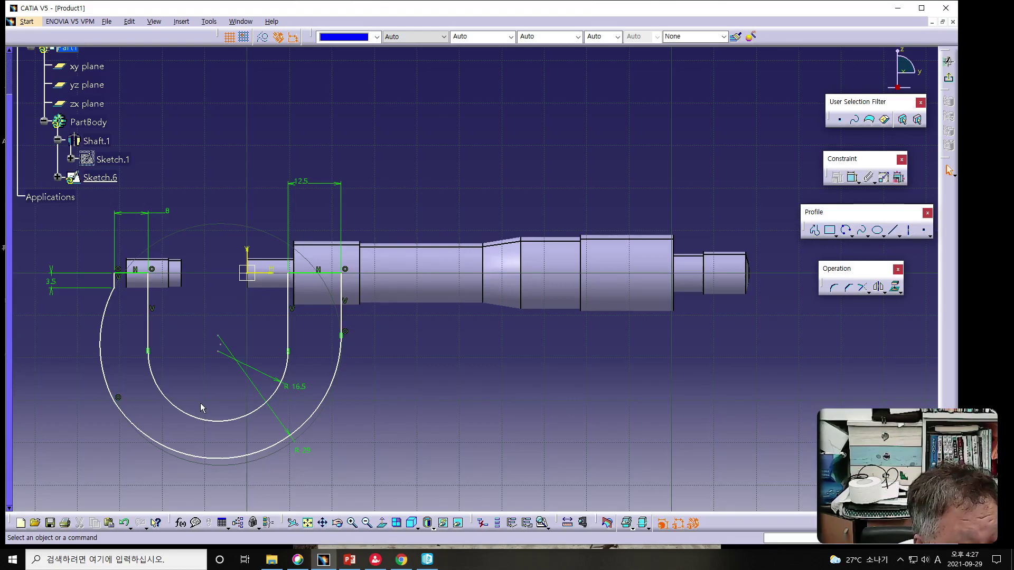
# - Dimension the vertical distance between the centres of the inner and outer arcs and set it to 5 mm
pyautogui.click(219, 350)
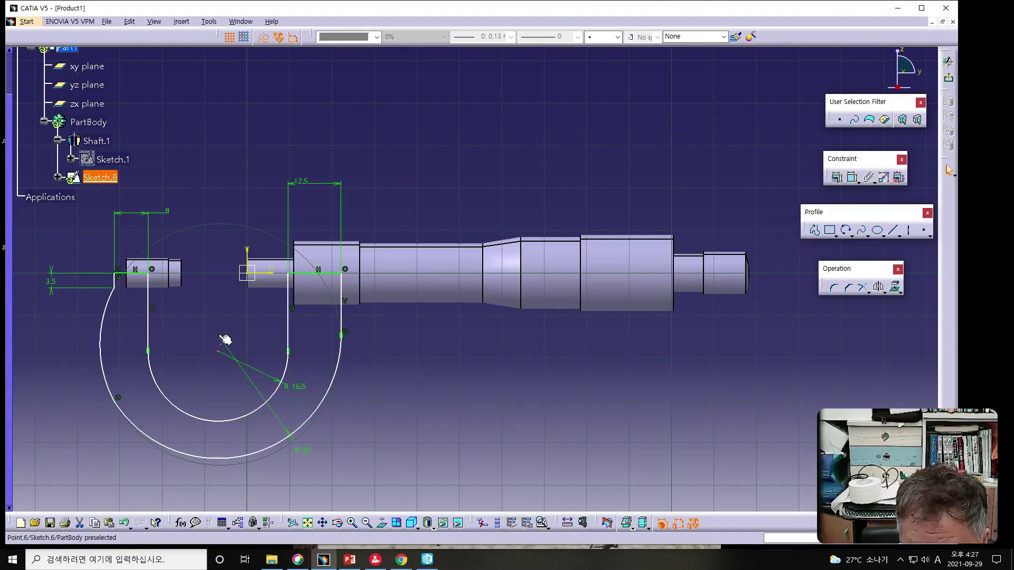
pyautogui.keyDown('ctrl'); pyautogui.click(219, 335); pyautogui.keyUp('ctrl')
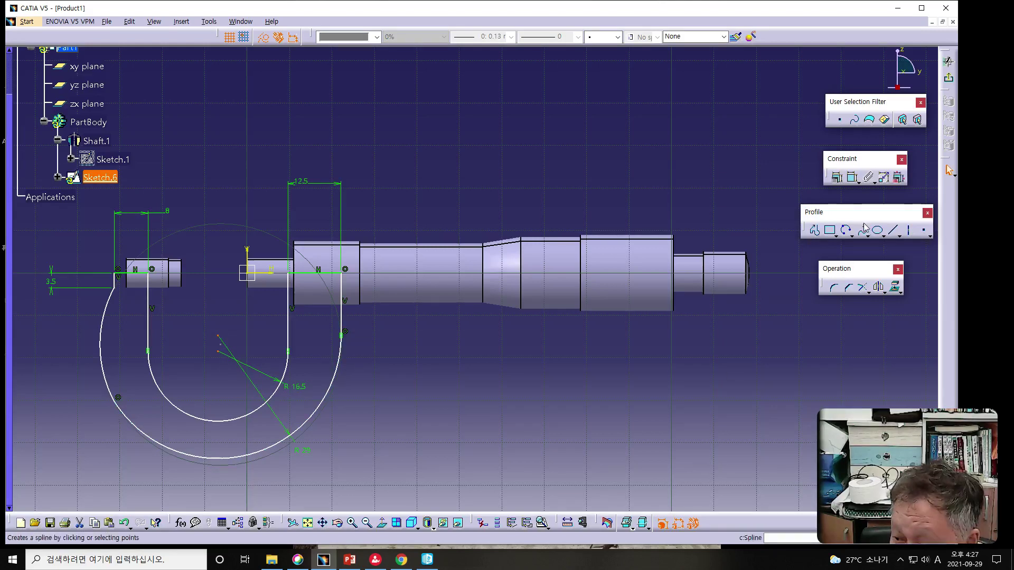
pyautogui.click(851, 176)
pyautogui.click(394, 351)
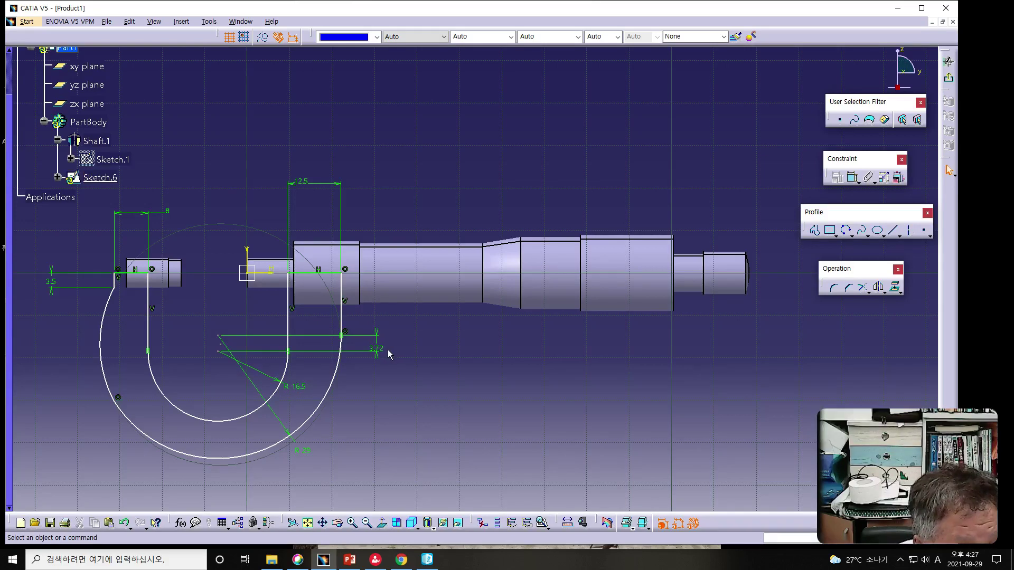
pyautogui.doubleClick(378, 350)
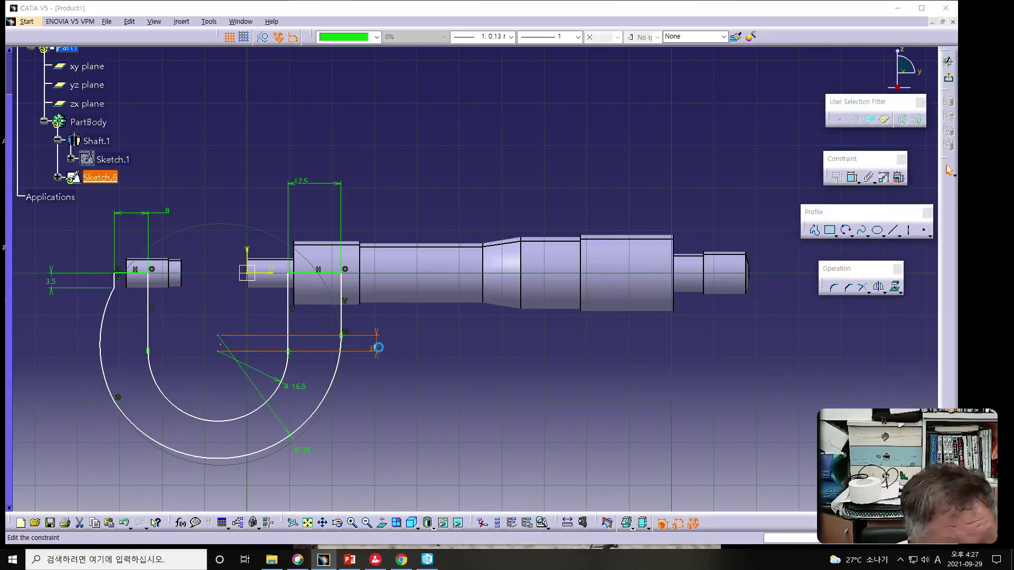
pyautogui.write('5')
pyautogui.press('Return')
pyautogui.click(394, 407)
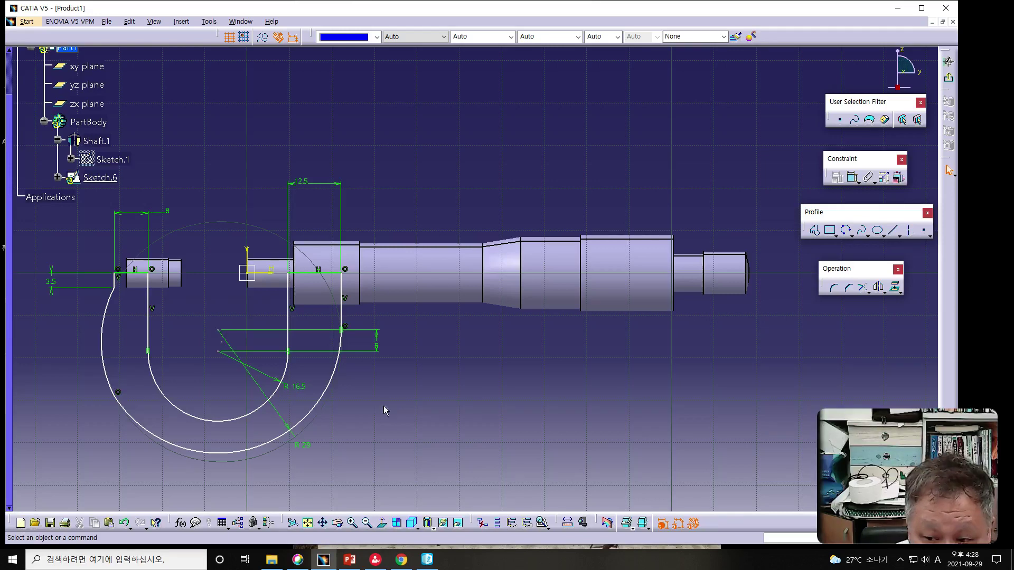
# - Pull the frame profile toward the sleeve and make its short anvil-side vertical line coincident with the anvil's outer end face
pyautogui.moveTo(288, 281); pyautogui.dragTo(303, 293)
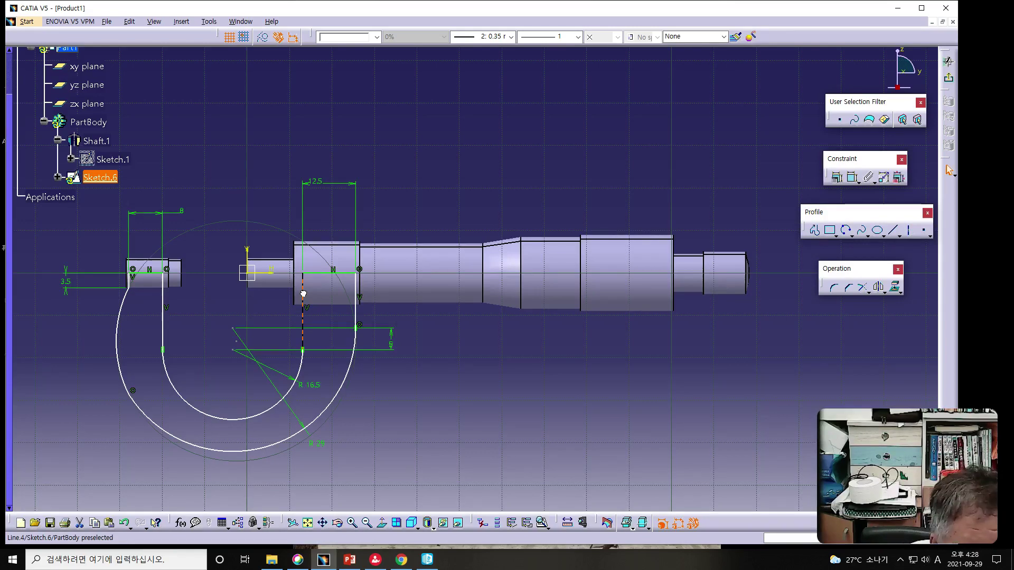
pyautogui.click(132, 282)
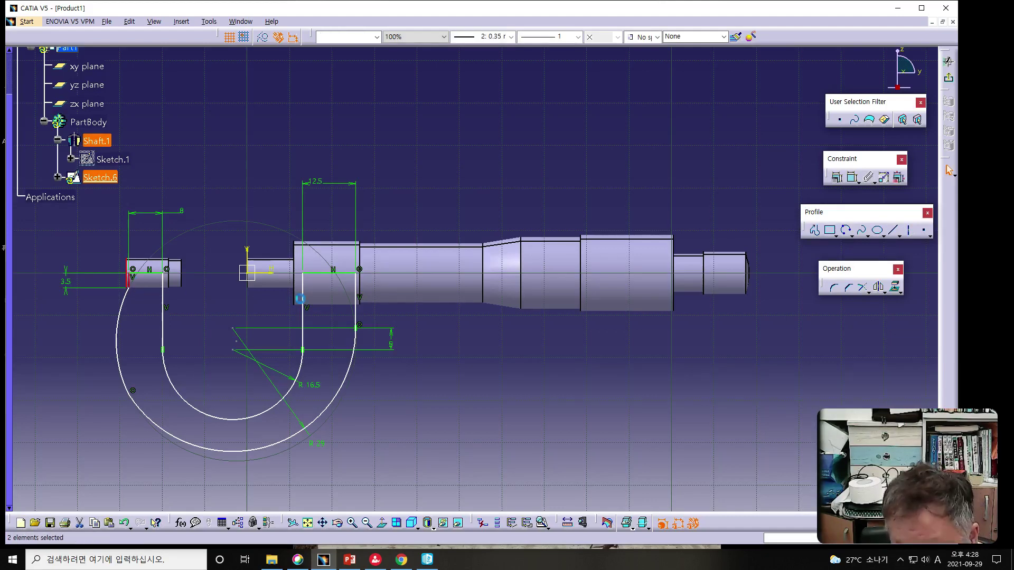
pyautogui.click(844, 180)
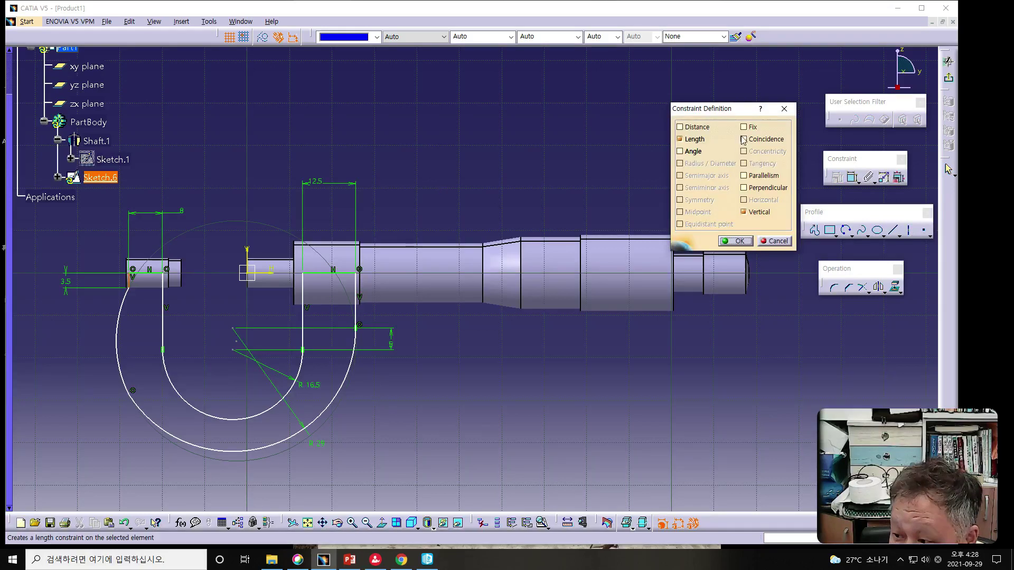
pyautogui.click(736, 241)
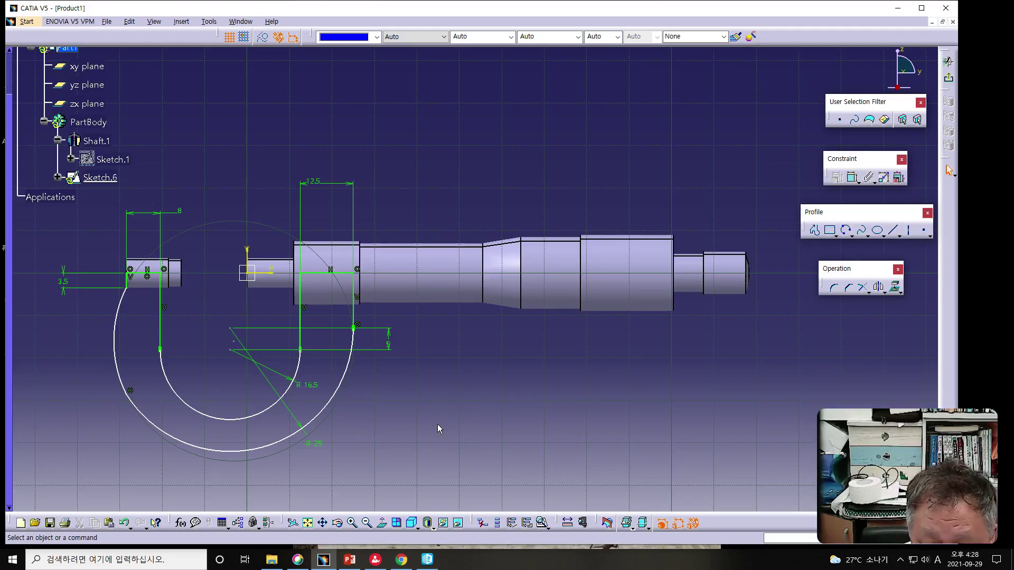
# - Delete the short anvil-side arc of the frame outline and pull the free end of the remaining outer arc upward
pyautogui.click(122, 343)
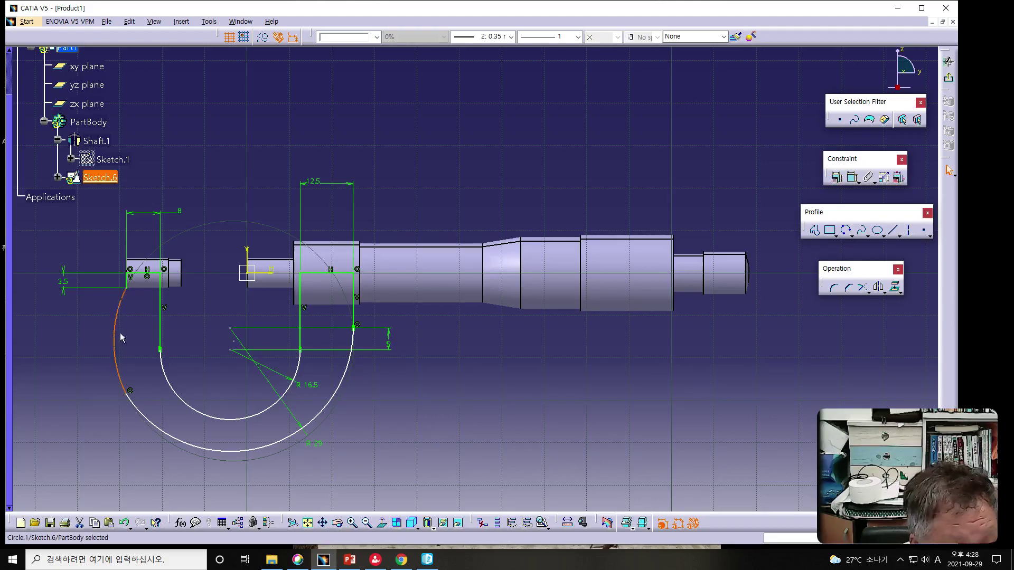
pyautogui.moveTo(237, 453); pyautogui.dragTo(236, 480)
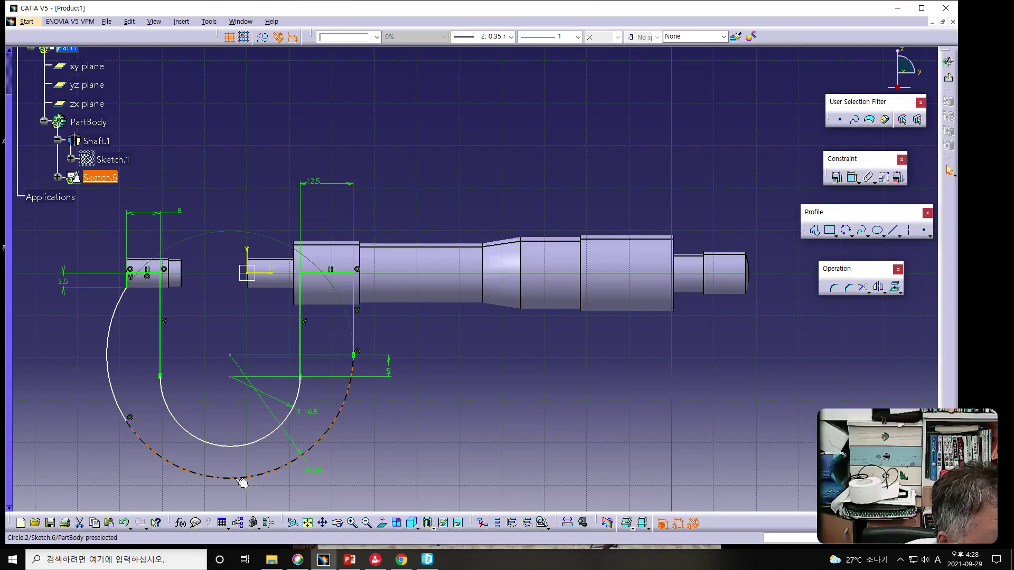
pyautogui.click(235, 479)
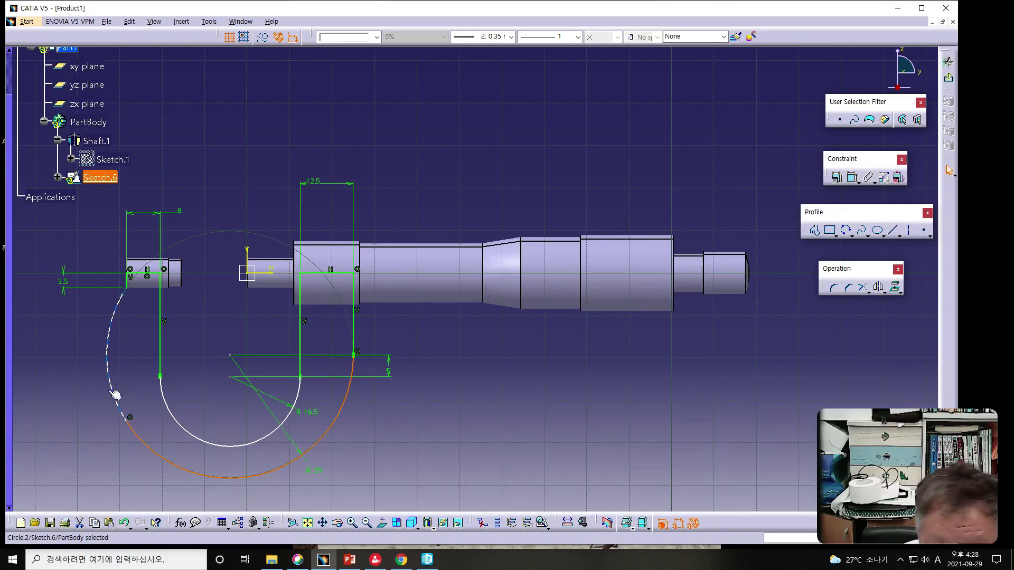
pyautogui.click(109, 354)
pyautogui.press('Delete')
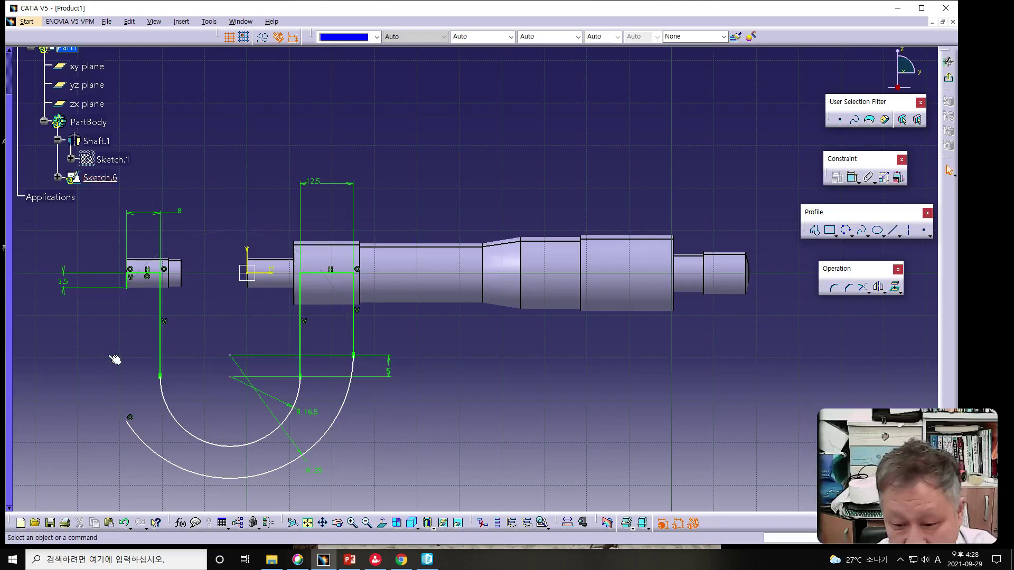
pyautogui.moveTo(132, 422)
pyautogui.mouseDown()
pyautogui.moveTo(135, 313)
pyautogui.moveTo(127, 382)
pyautogui.mouseUp()
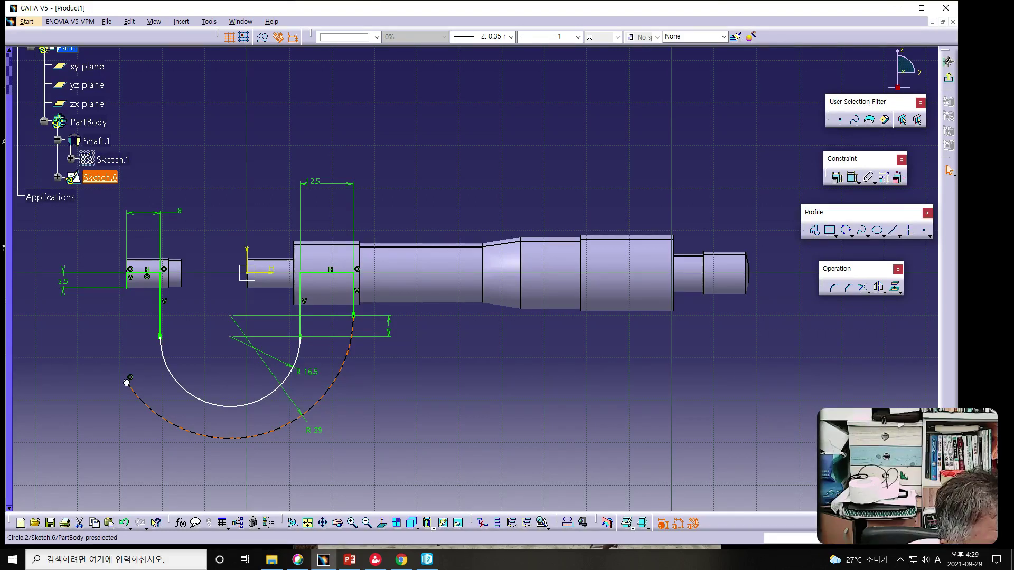
pyautogui.click(127, 382)
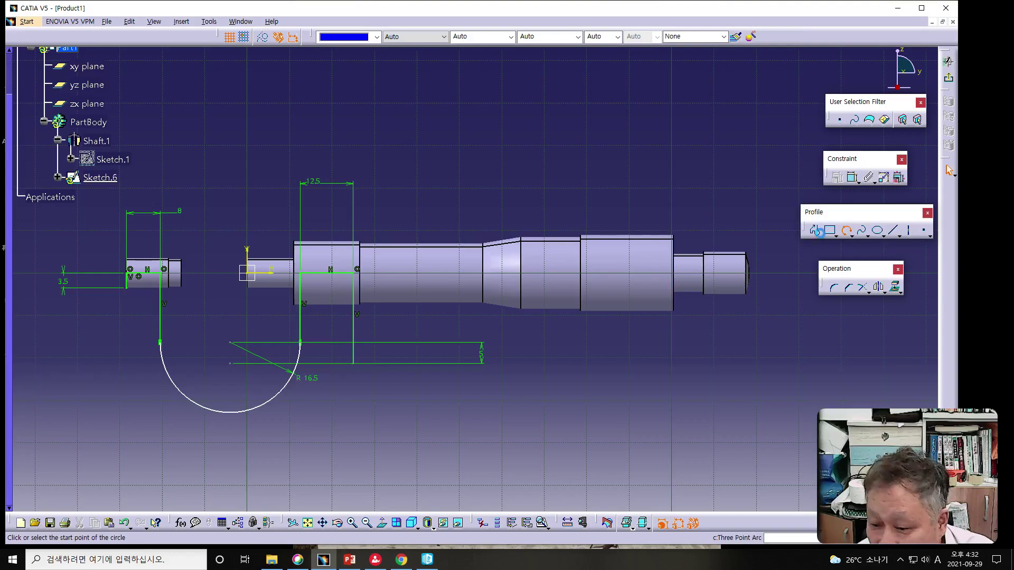
# - Draw a three-point outer arc from the lower end of the sleeve-side outer line to the lower end of the short anvil-side line
pyautogui.click(846, 232)
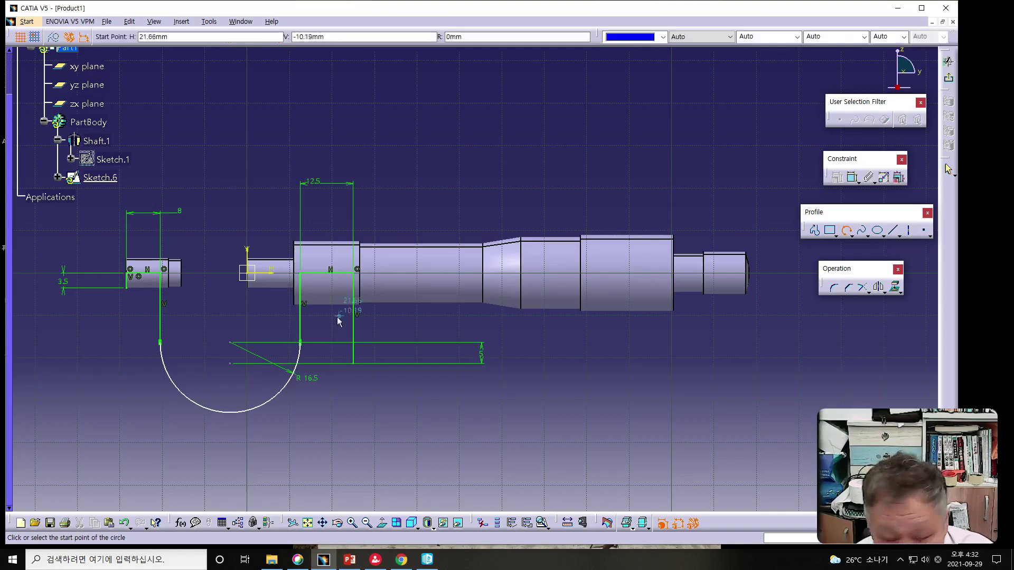
pyautogui.click(352, 365)
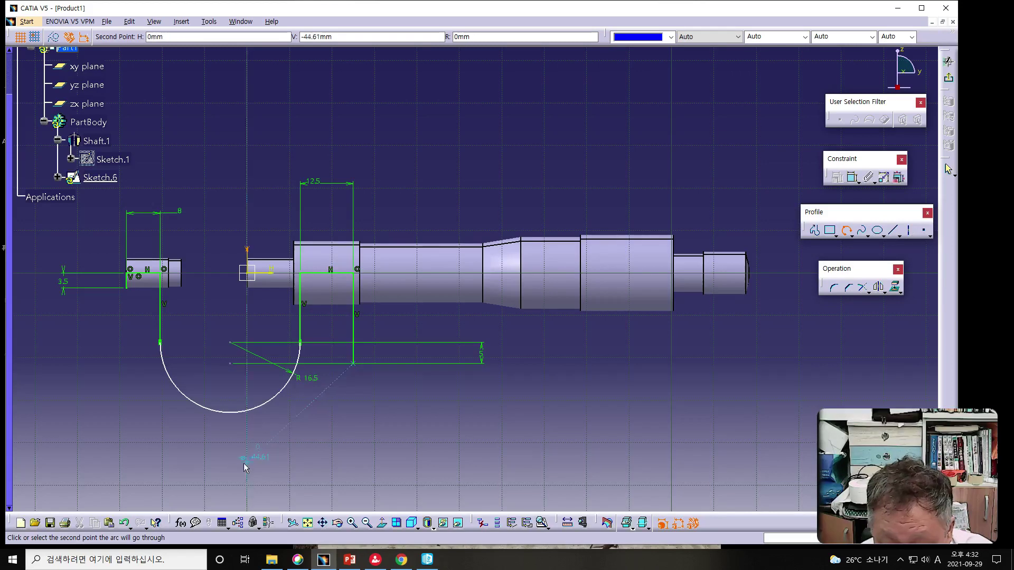
pyautogui.click(202, 472)
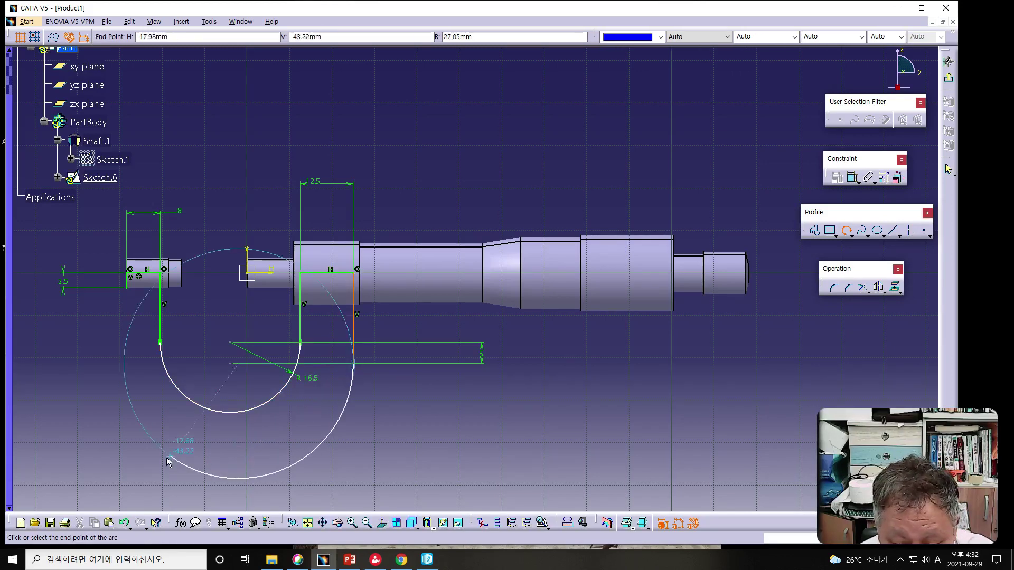
pyautogui.click(127, 288)
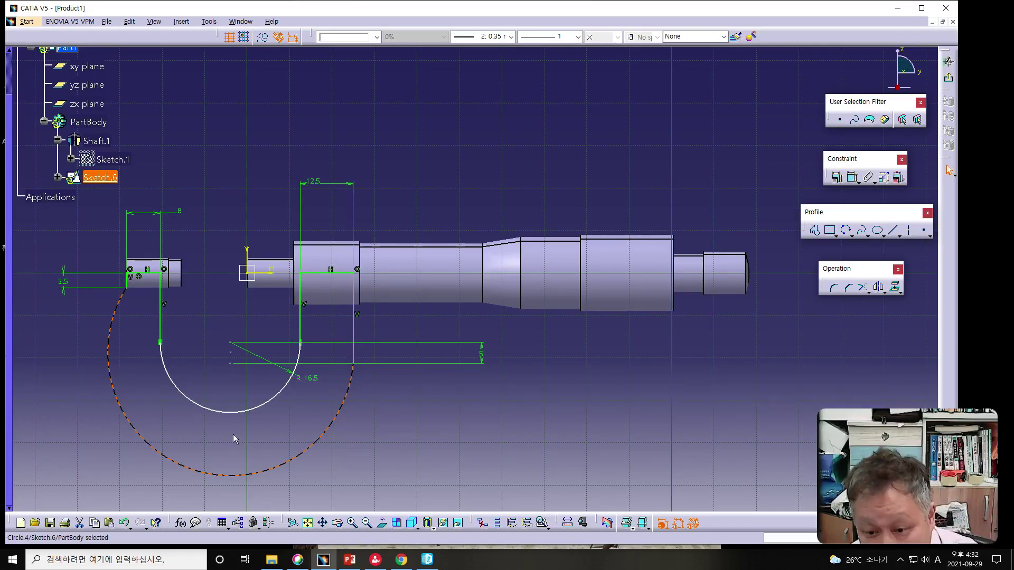
pyautogui.click(537, 448)
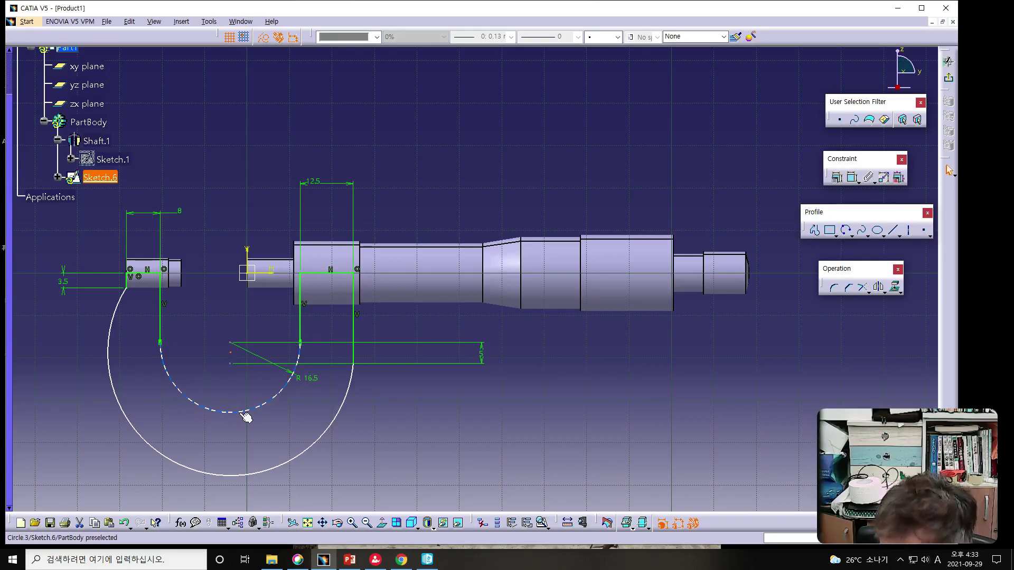
# - Dimension the new three-point outer arc and set its radius to 29 mm
pyautogui.click(243, 478)
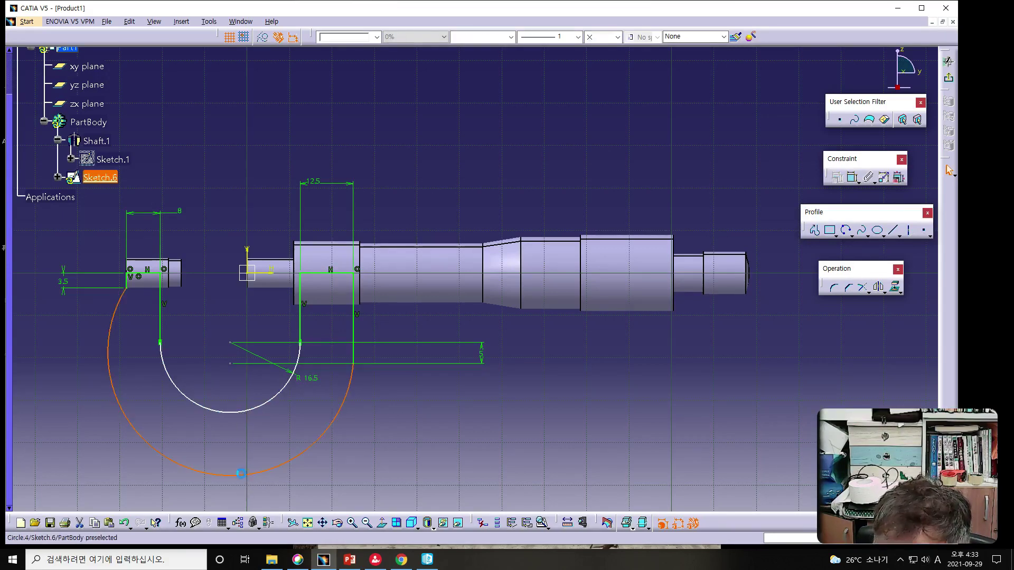
pyautogui.click(853, 178)
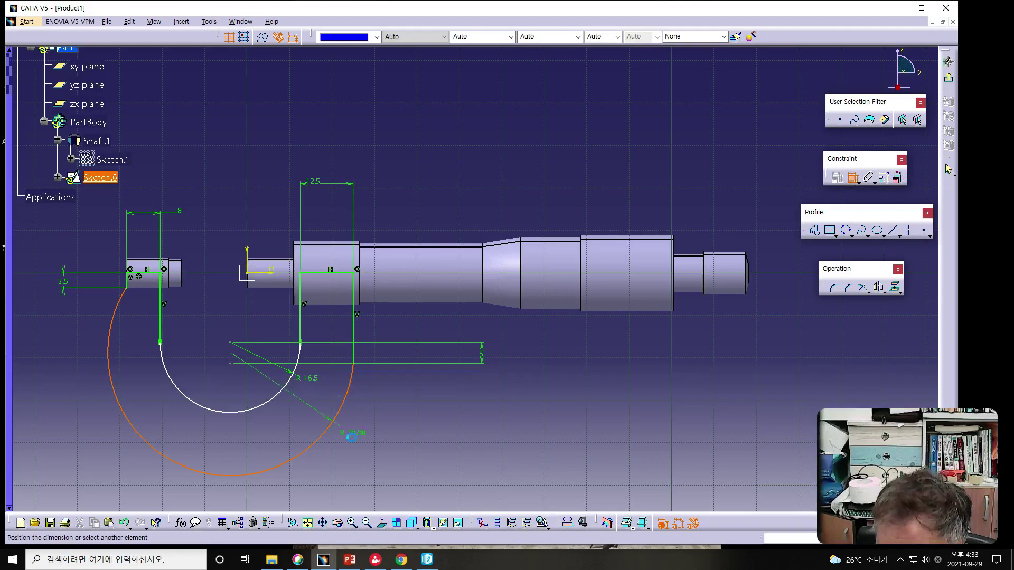
pyautogui.click(356, 470)
pyautogui.doubleClick(351, 472)
pyautogui.write('25')
pyautogui.press('Return')
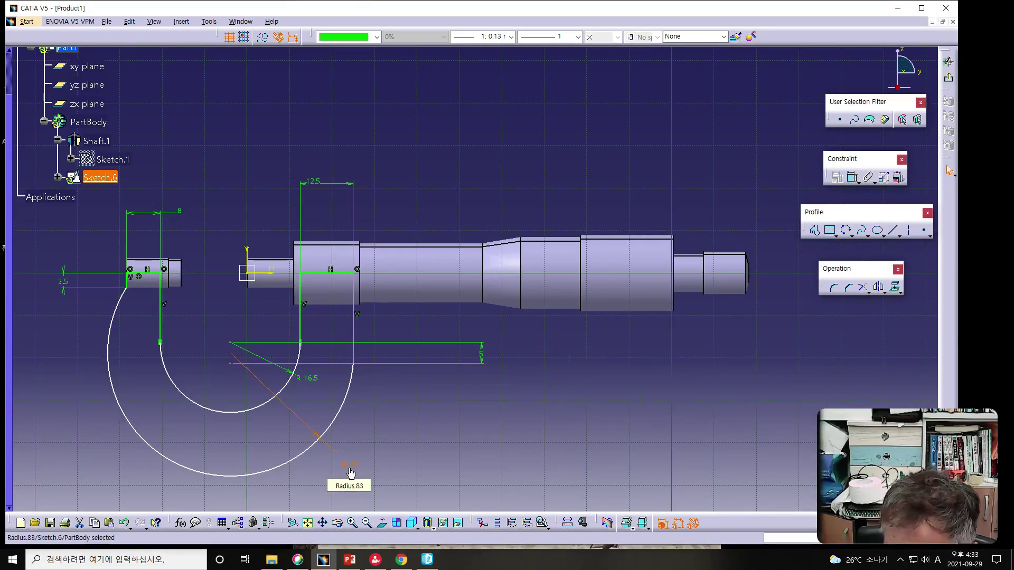
# - Try deleting the leftover arc centre point together with its 5 mm distance dimension, and undo the deletion
pyautogui.click(230, 363)
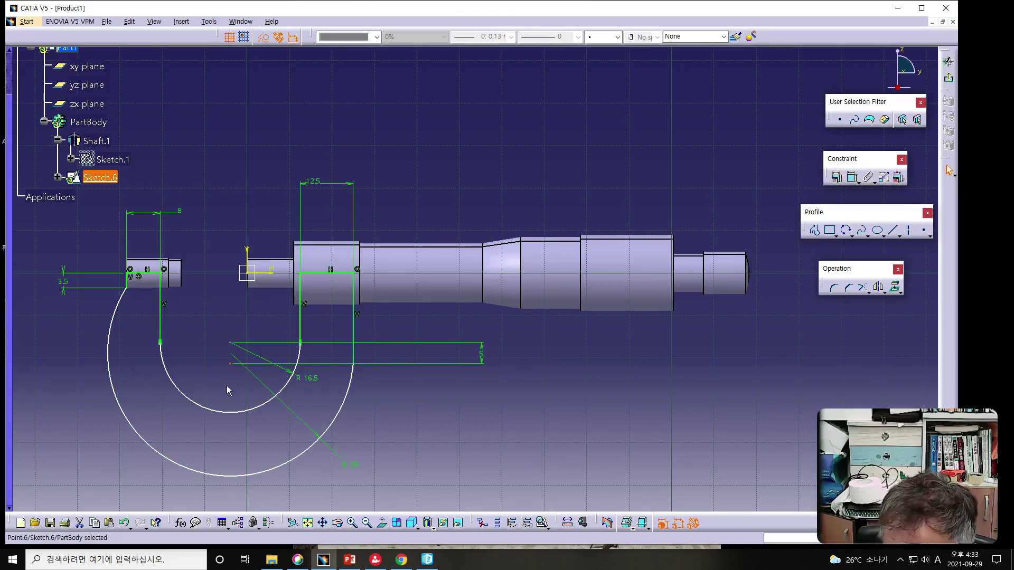
pyautogui.press('Delete')
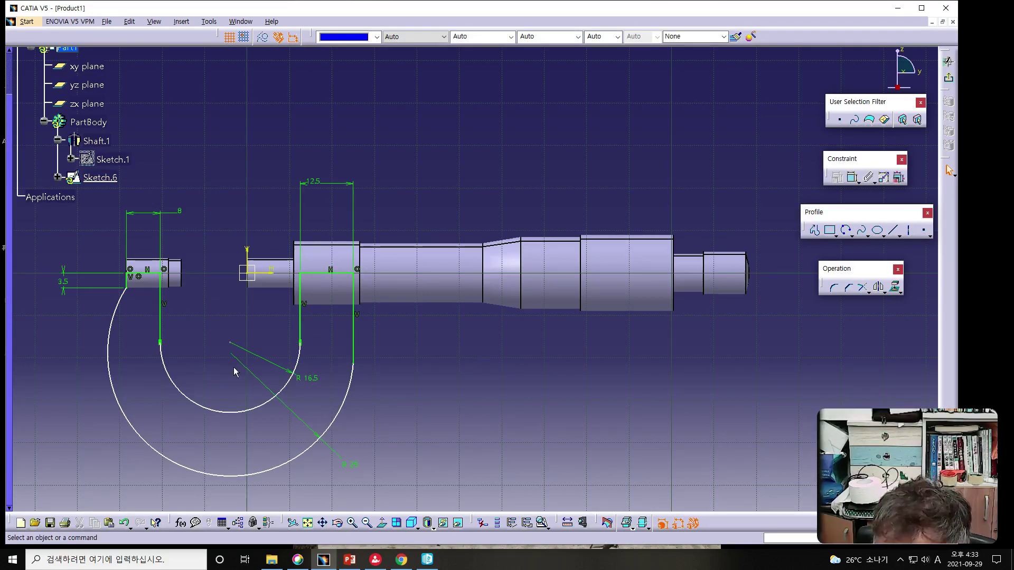
pyautogui.click(232, 369)
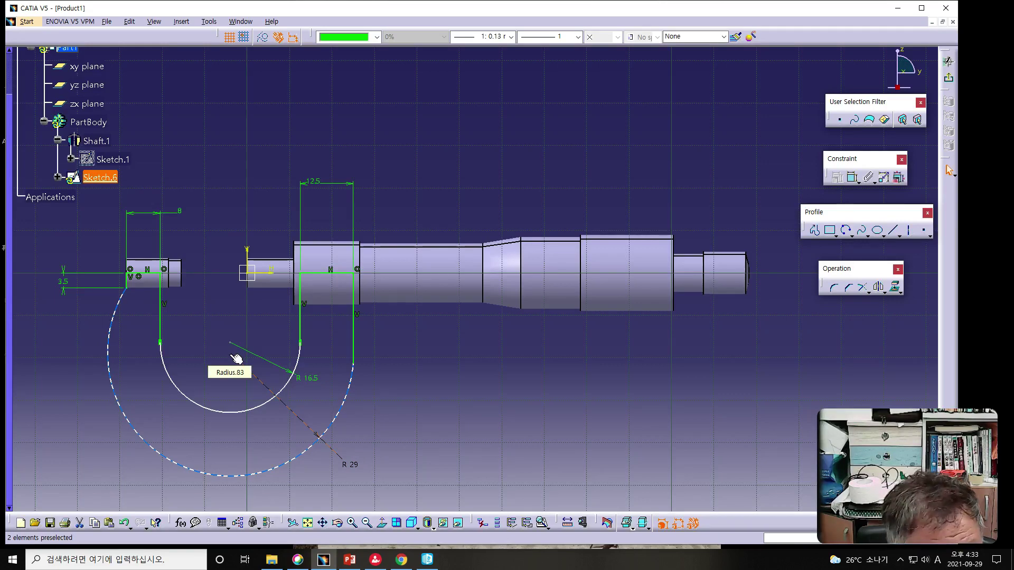
pyautogui.click(232, 361)
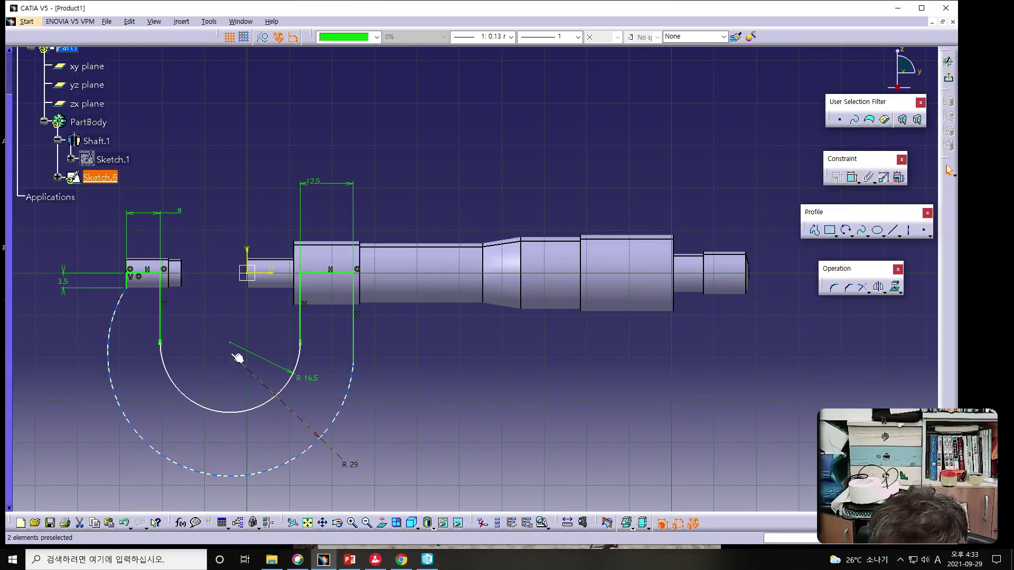
pyautogui.doubleClick(232, 355)
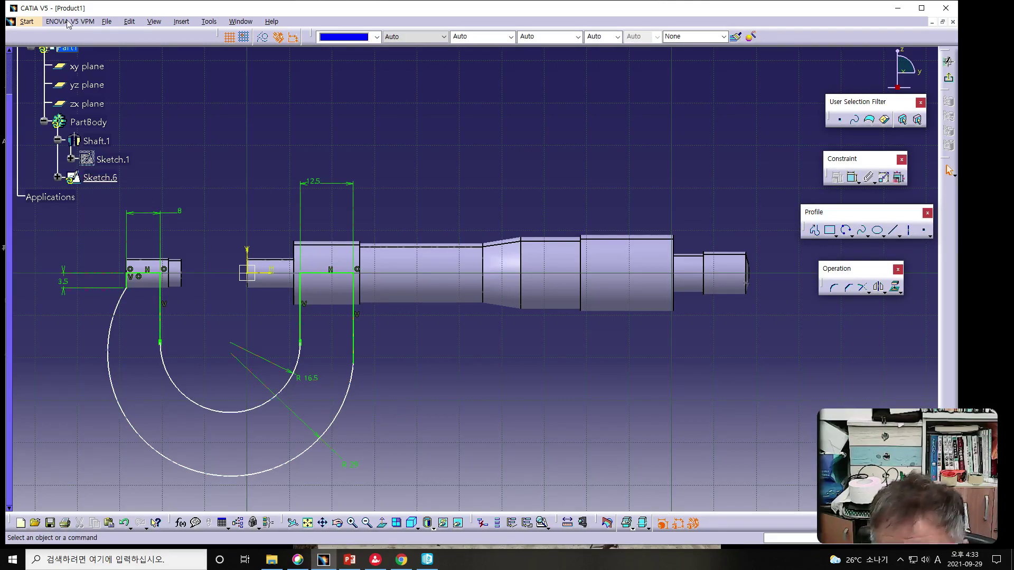
pyautogui.click(125, 522)
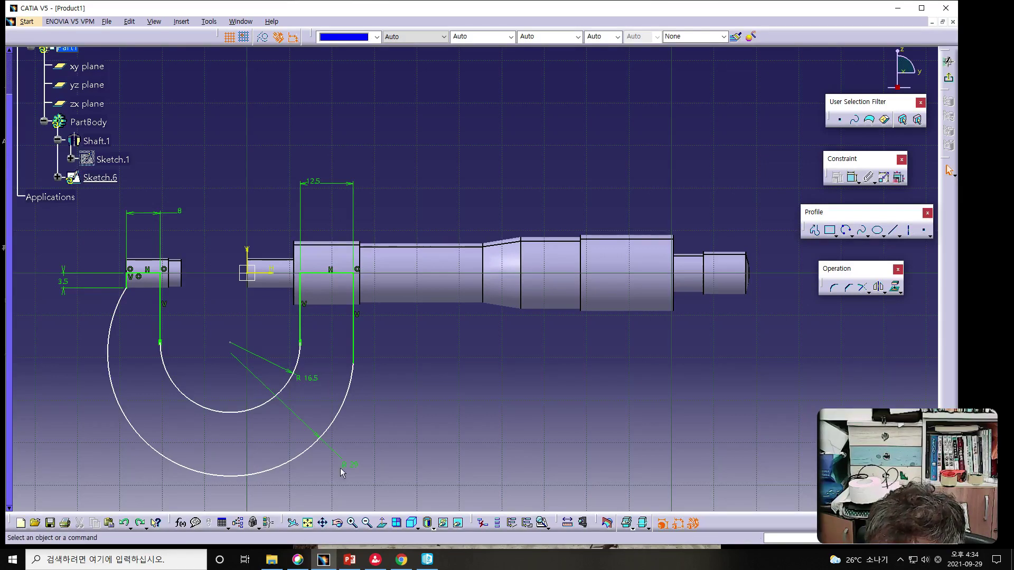
pyautogui.click(125, 523)
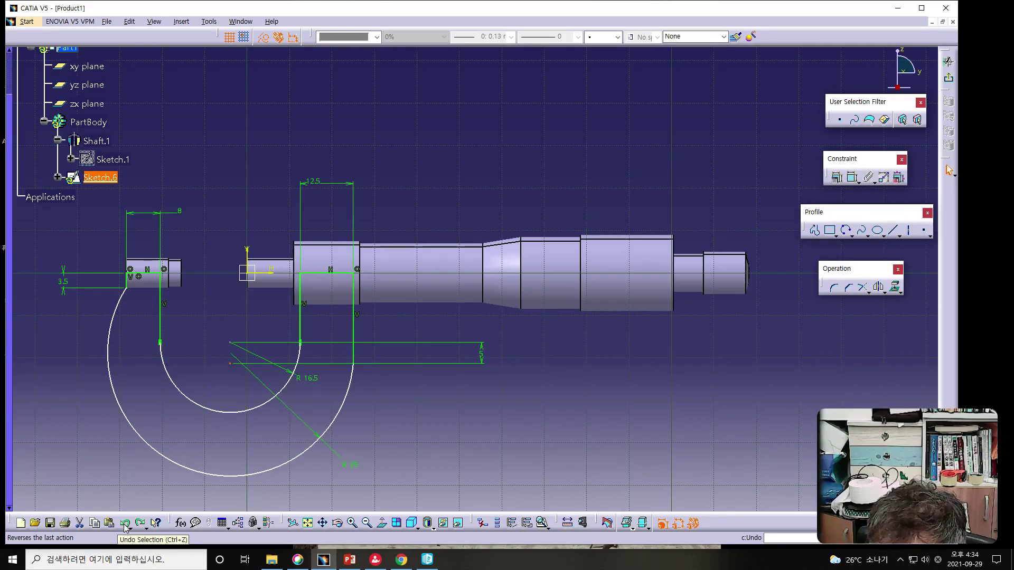
# - Undo the 5 mm distance dimension between the arc centres and replace the outer arc's 29 mm radius dimension with a new one
pyautogui.click(124, 523)
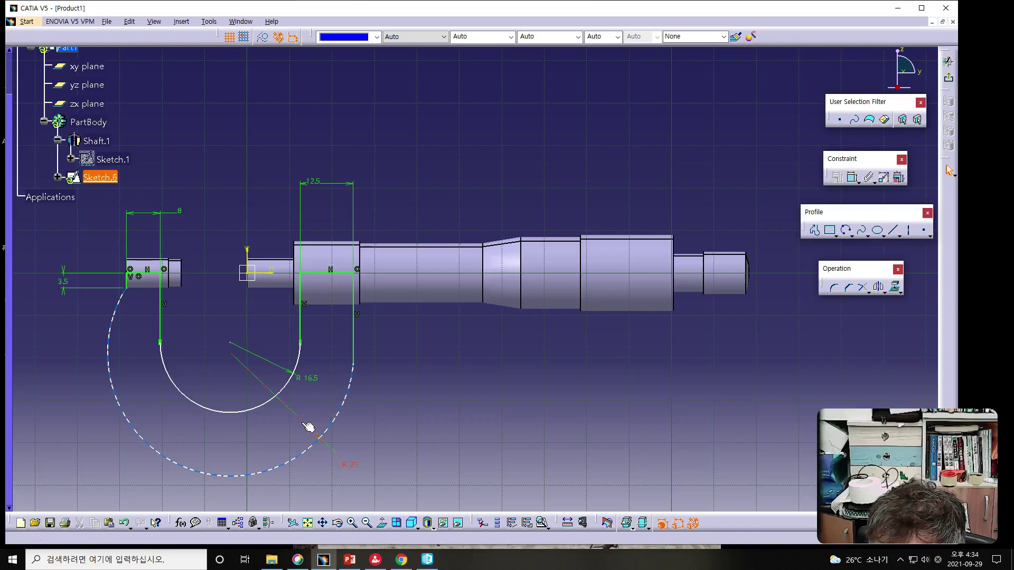
pyautogui.click(352, 471)
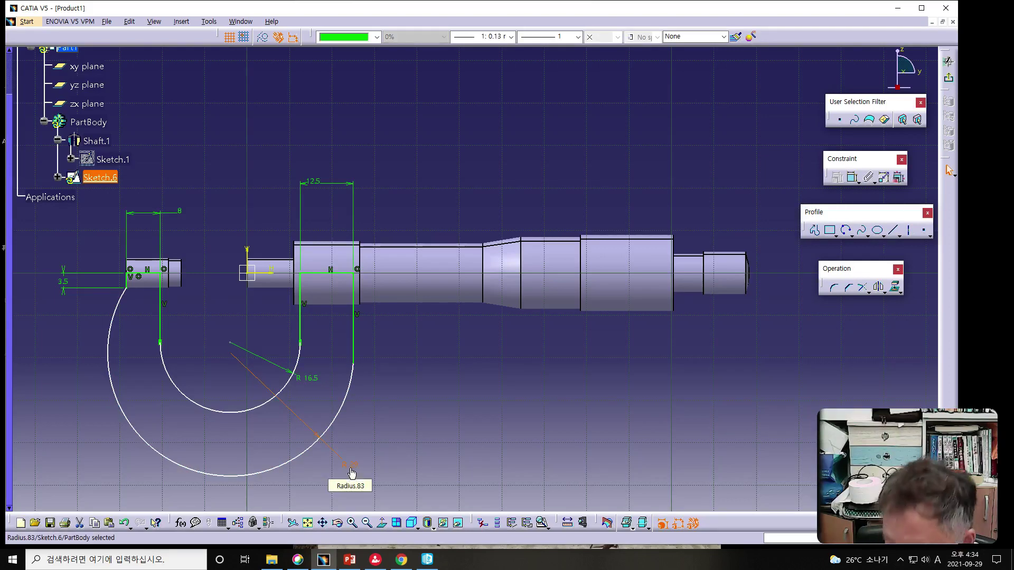
pyautogui.press('Delete')
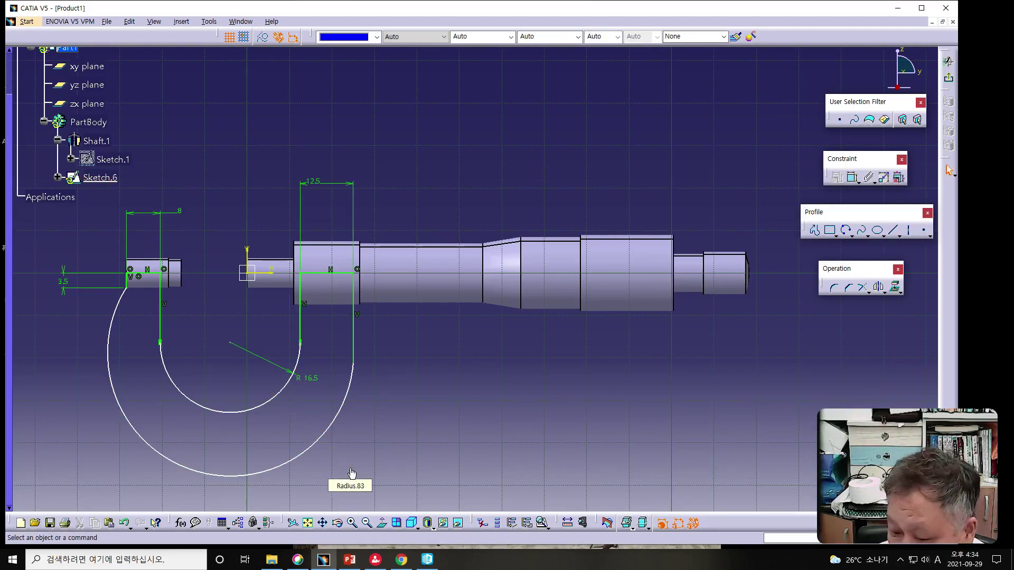
pyautogui.click(852, 178)
pyautogui.click(277, 467)
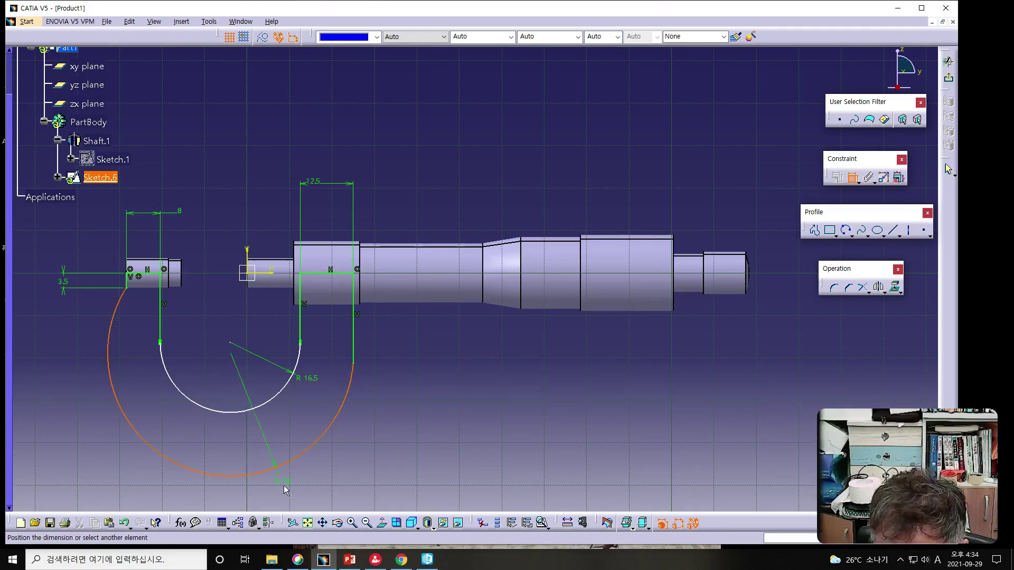
pyautogui.click(285, 487)
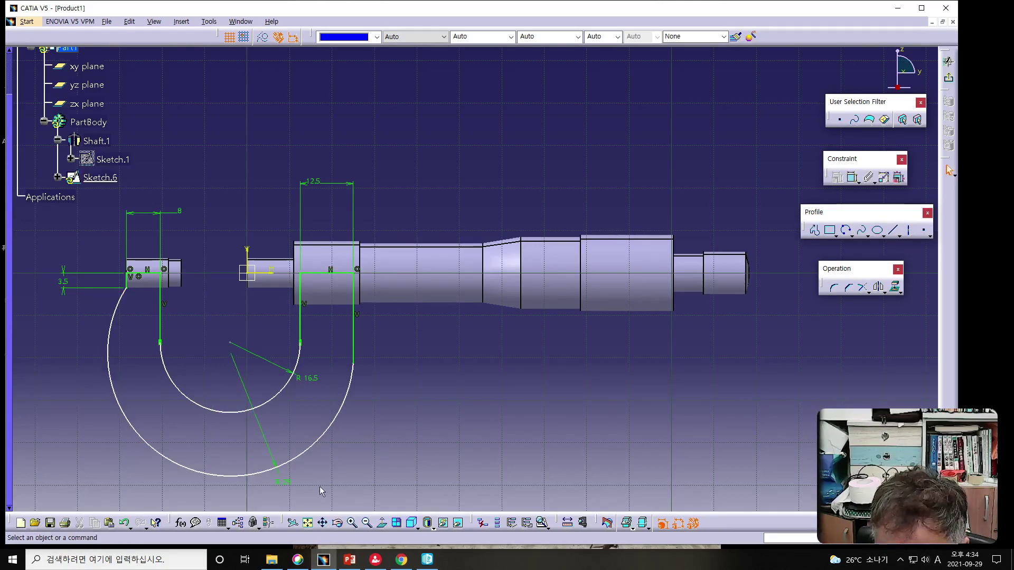
# - Draw a vertical construction line about 5 mm long downward from the centre of the inner 16.5 mm arc
pyautogui.click(235, 358)
pyautogui.click(230, 343)
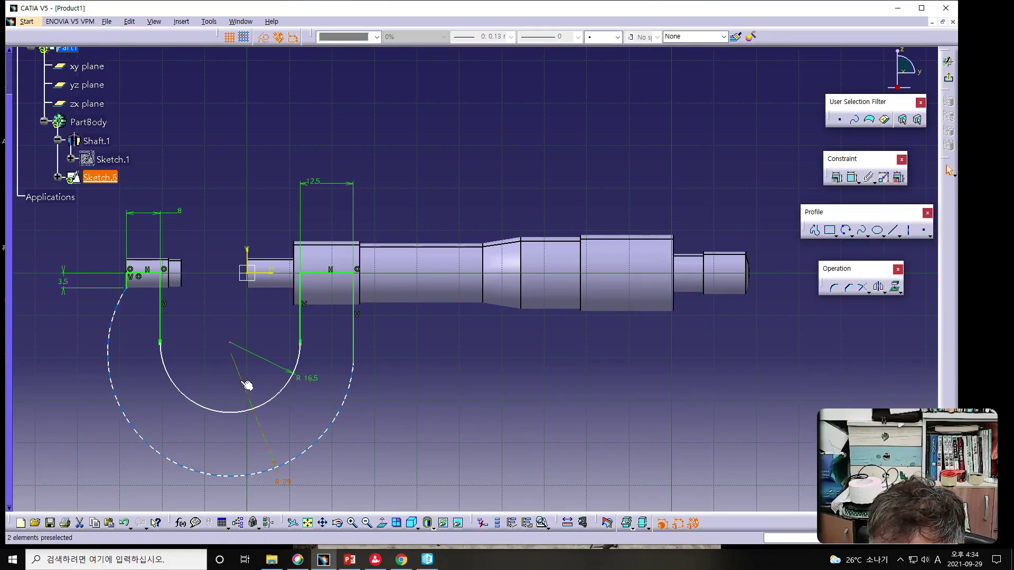
pyautogui.keyDown('ctrl'); pyautogui.click(234, 357); pyautogui.keyUp('ctrl')
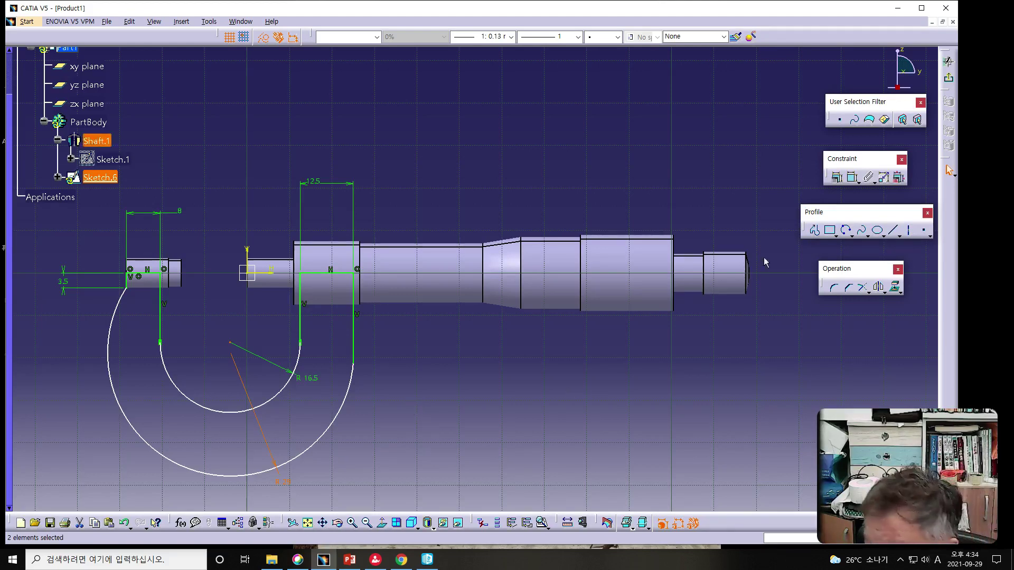
pyautogui.click(846, 231)
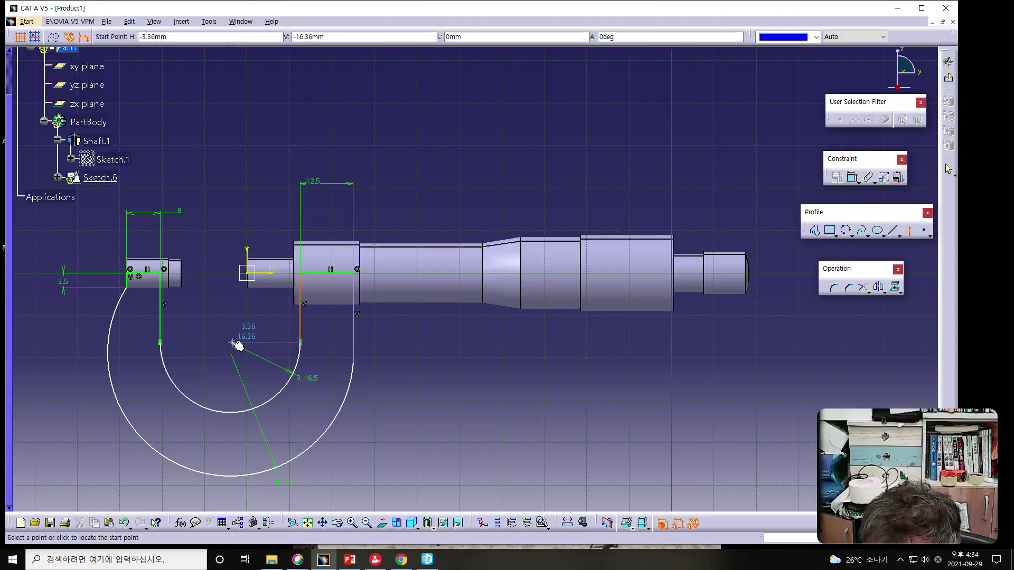
pyautogui.click(233, 344)
pyautogui.press('Escape')
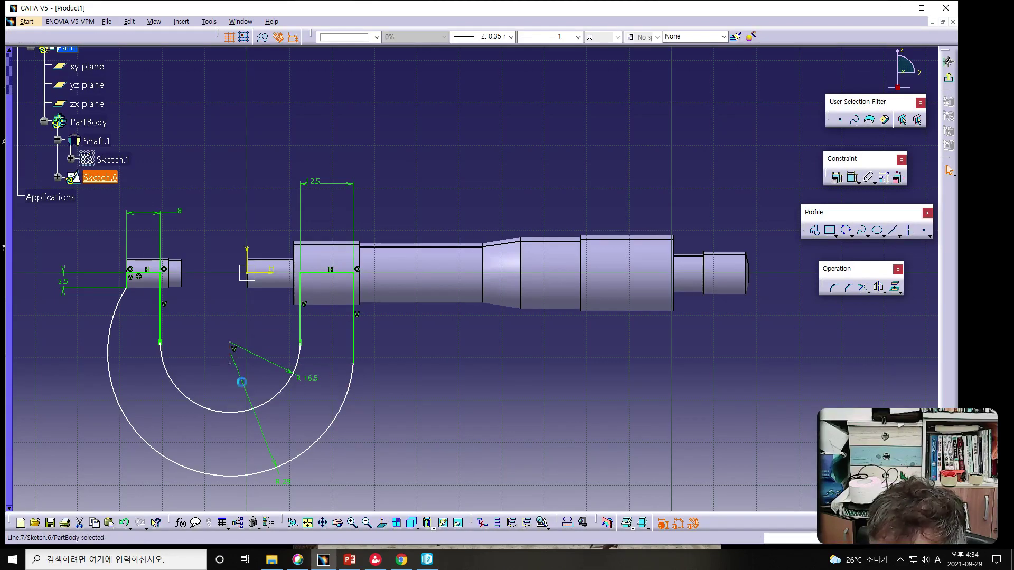
# - Dimension the vertical construction line's length between its two endpoints, placing the dimension outside the frame on the anvil side
pyautogui.click(852, 178)
pyautogui.click(231, 343)
pyautogui.click(230, 362)
pyautogui.click(68, 361)
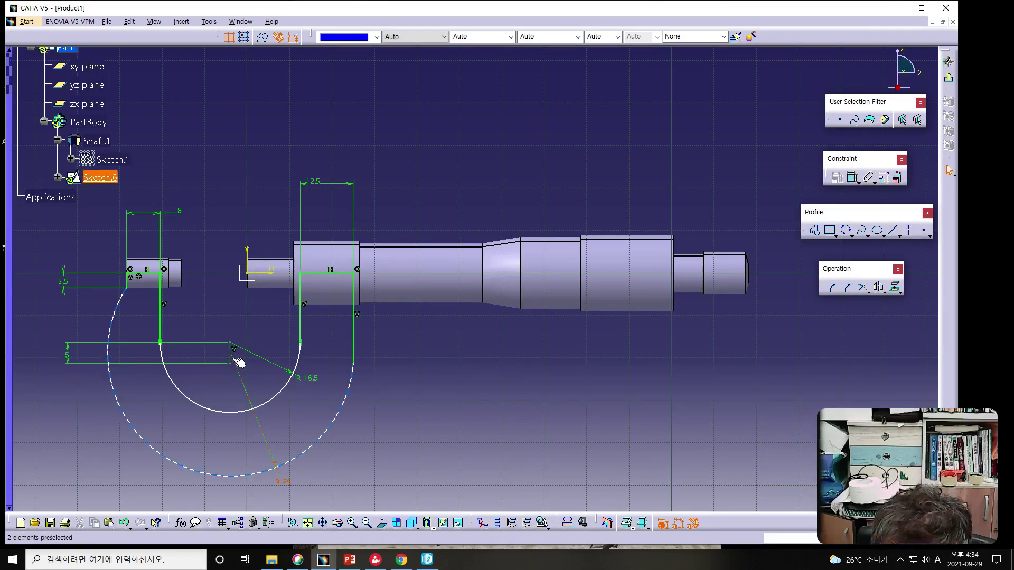
# - Move the vertical construction line upward together with the inner arc and try to pick the outer arc's centre
pyautogui.moveTo(236, 358); pyautogui.dragTo(237, 338)
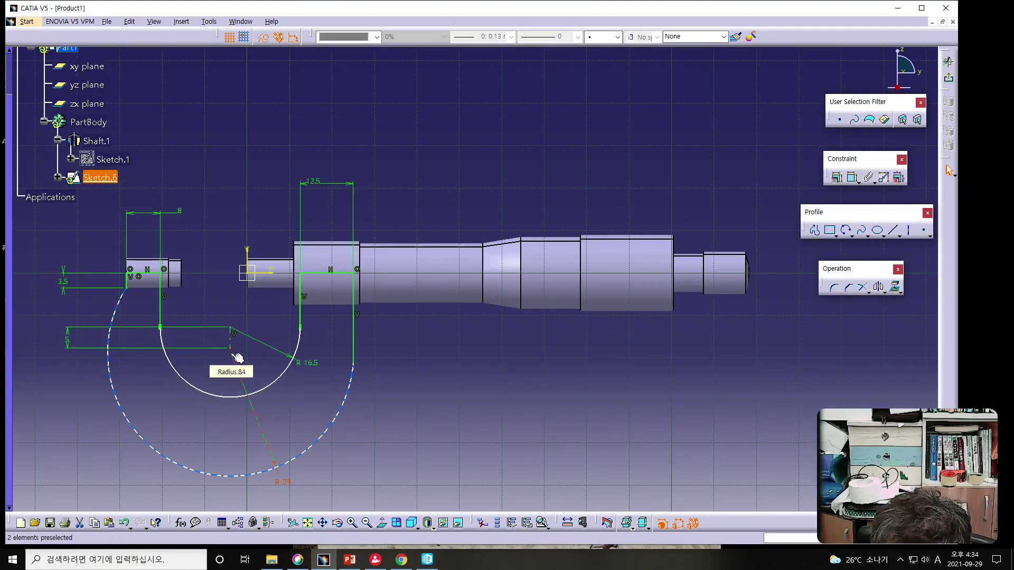
pyautogui.click(236, 360)
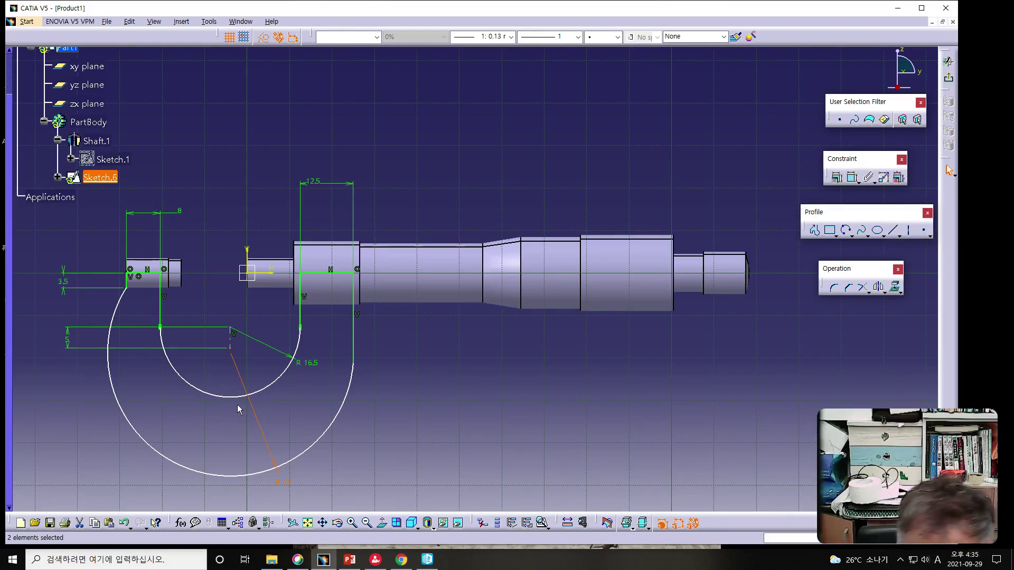
pyautogui.click(234, 357)
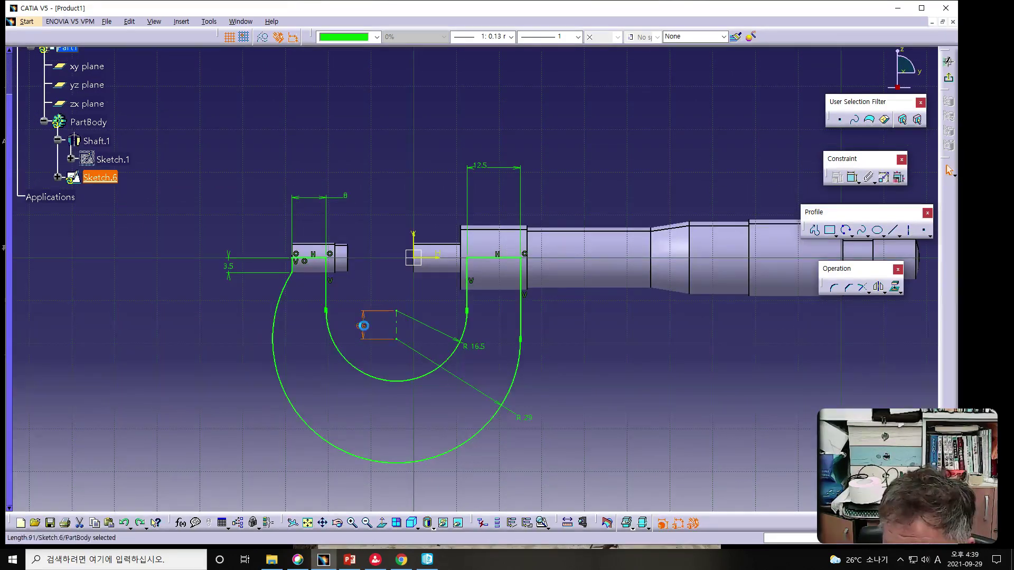
# - Set the vertical distance between the inner and outer arc centres to 5 mm
pyautogui.doubleClick(364, 330)
pyautogui.write('5')
pyautogui.press('Return')
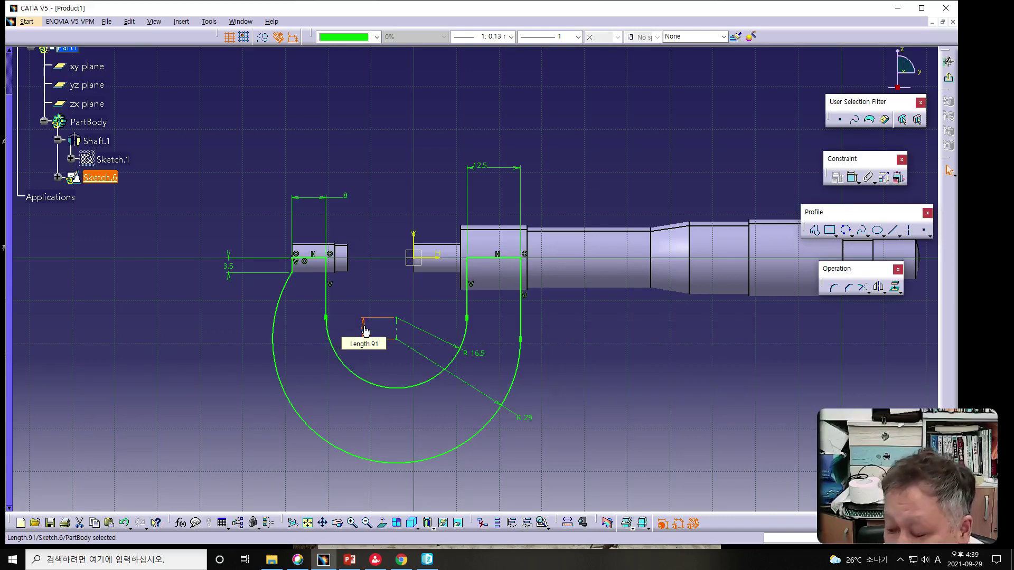
pyautogui.click(602, 369)
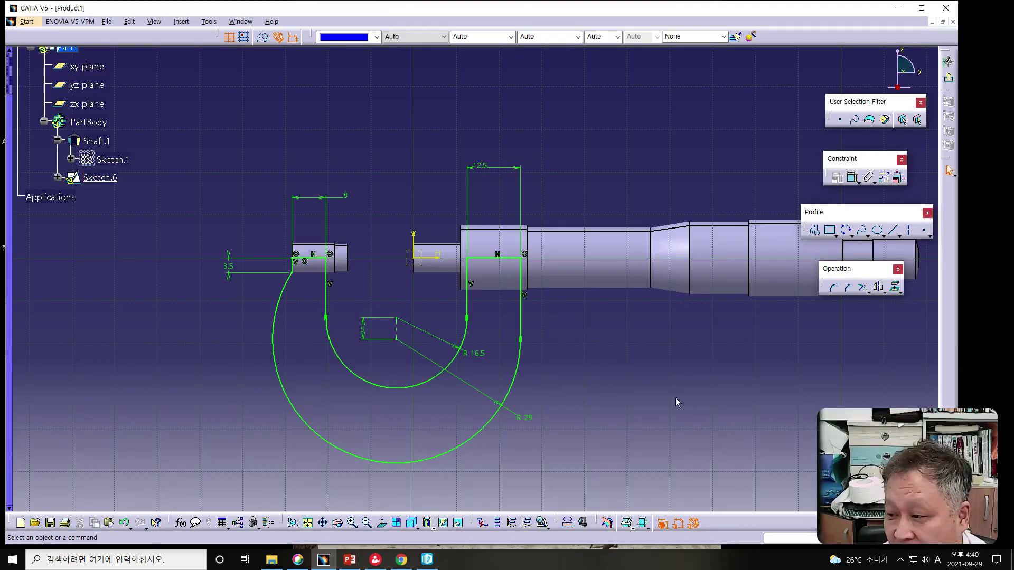
pyautogui.moveTo(695, 400)
pyautogui.mouseDown(button='middle')
pyautogui.moveTo(601, 373)
pyautogui.moveTo(568, 383)
pyautogui.mouseUp(button='middle')
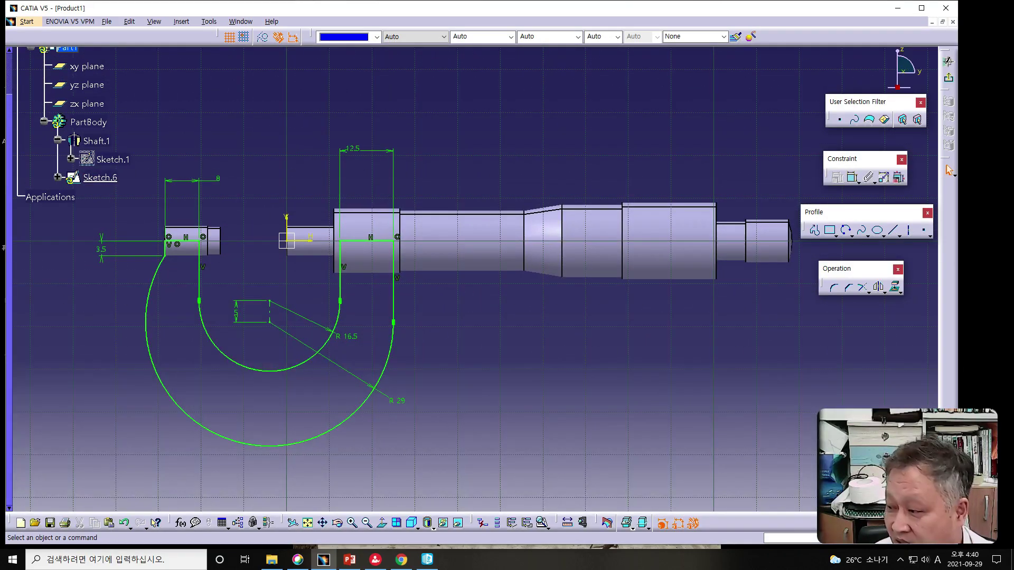